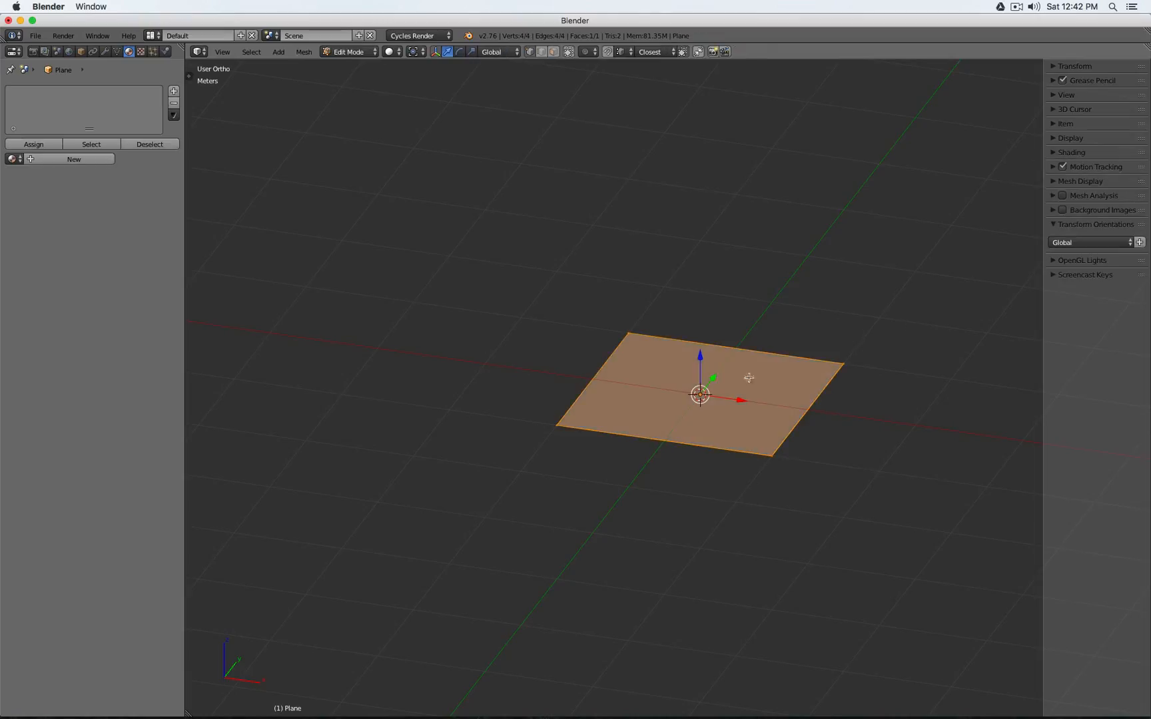
- Expand the mesh display options and turn on face normals for the plane
key(KP_Decimal)
click(1052, 182)
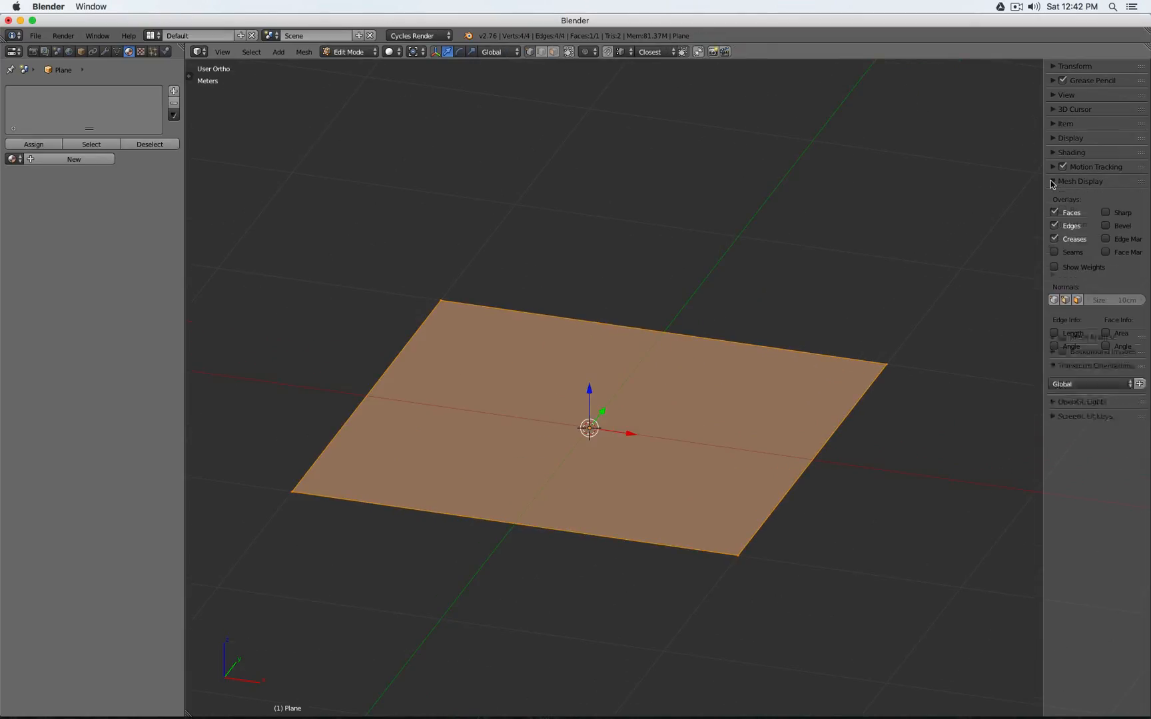
click(1077, 300)
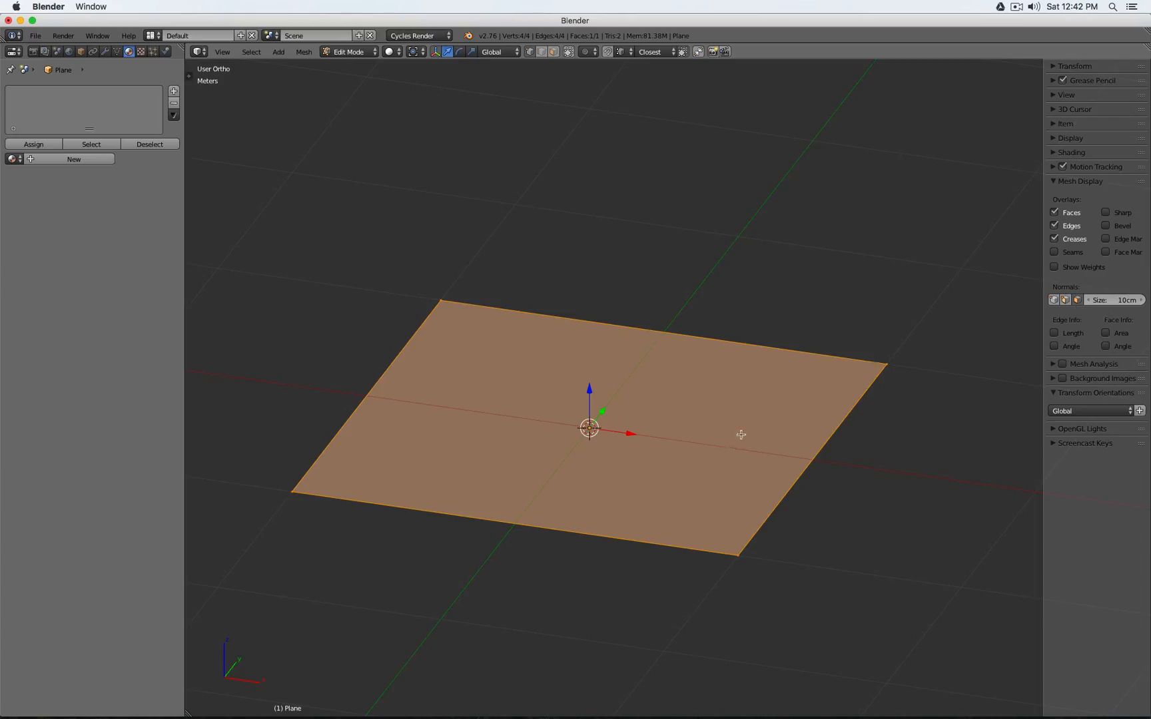
- Scale the plane down to about a quarter of its size and hide the transform manipulator
key(s)
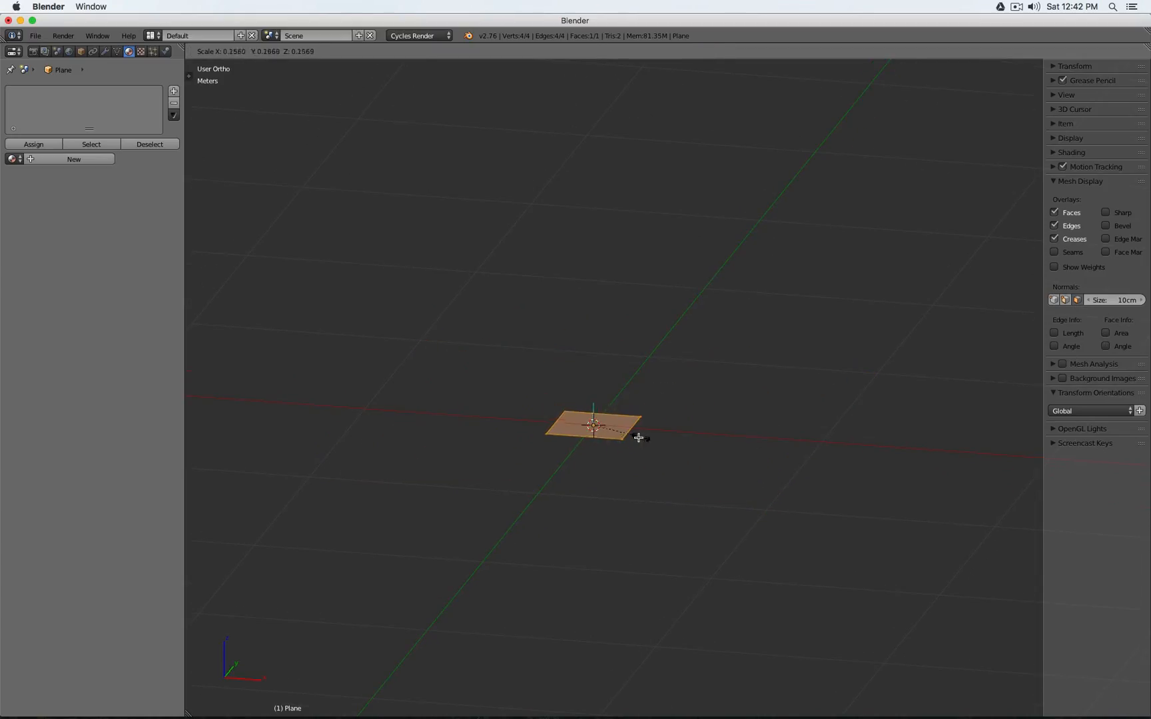
click(635, 439)
scroll(612, 445, up, 7)
key(Tab)
middle_drag(611, 443, 650, 424)
key(Tab)
click(436, 52)
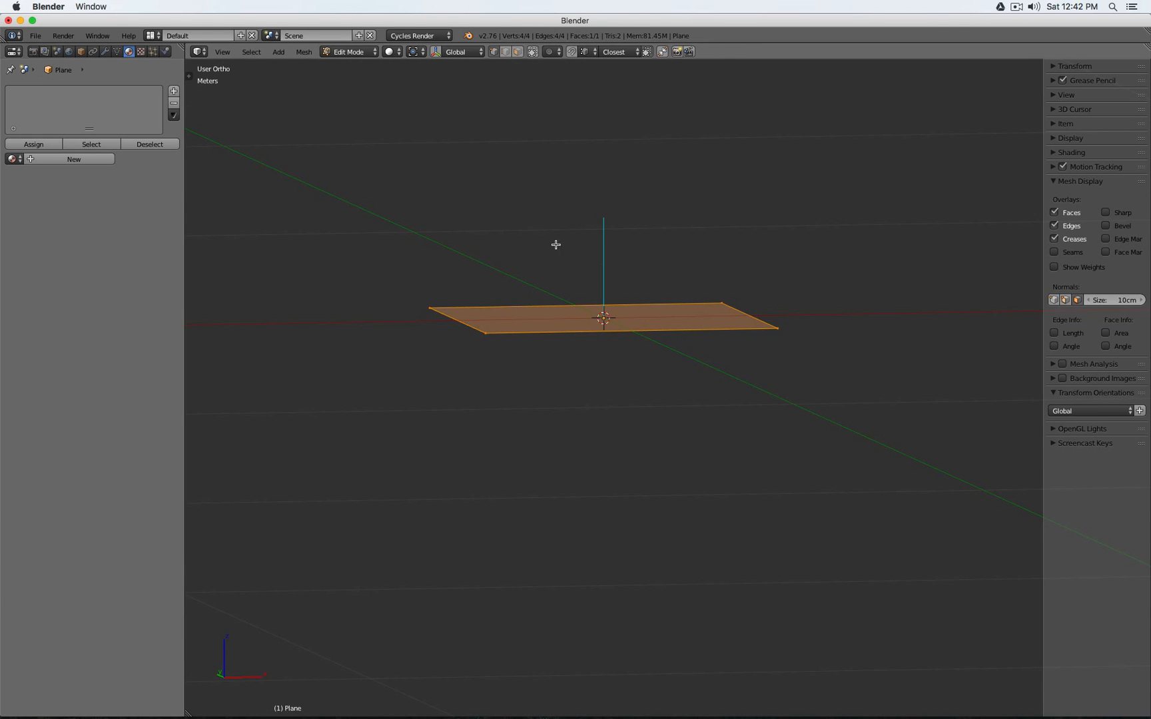
middle_drag(652, 339, 698, 363)
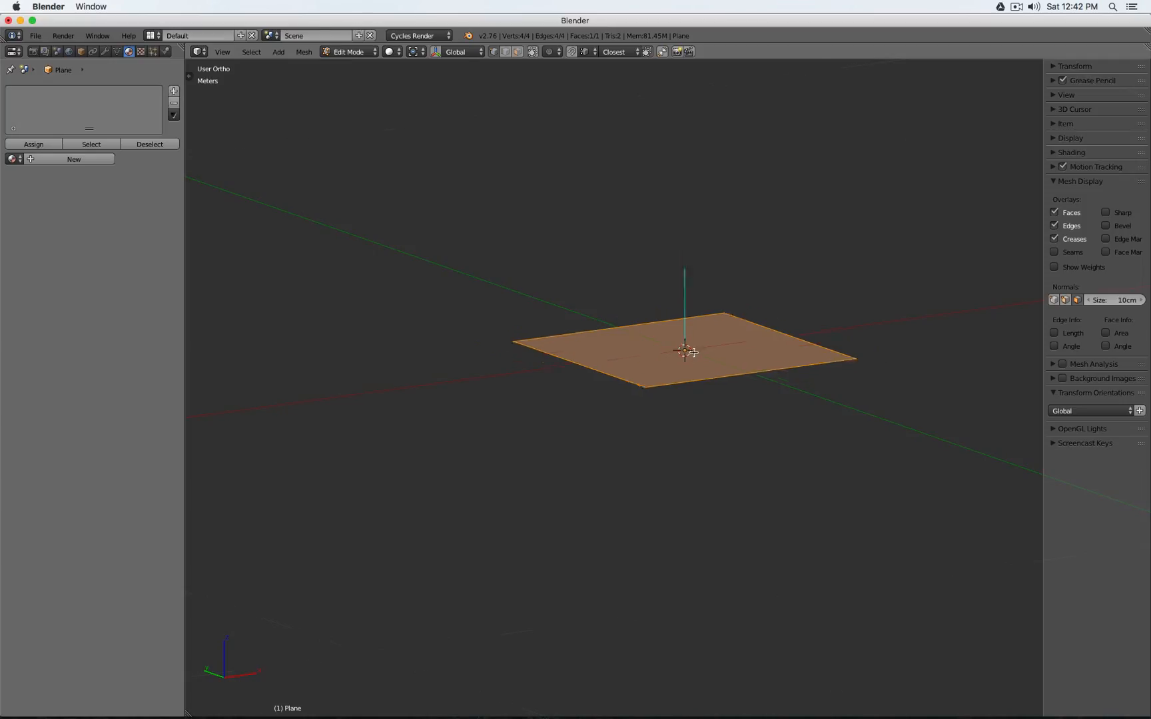
- Leave Edit Mode and delete the plane
key(Tab)
scroll(714, 414, down, 3)
middle_drag(714, 414, 693, 456)
key(x)
click(694, 455)
- Add a mesh circle at the 3D cursor and scale its vertices down in Edit Mode
key(shift+a)
mouse_move(695, 456)
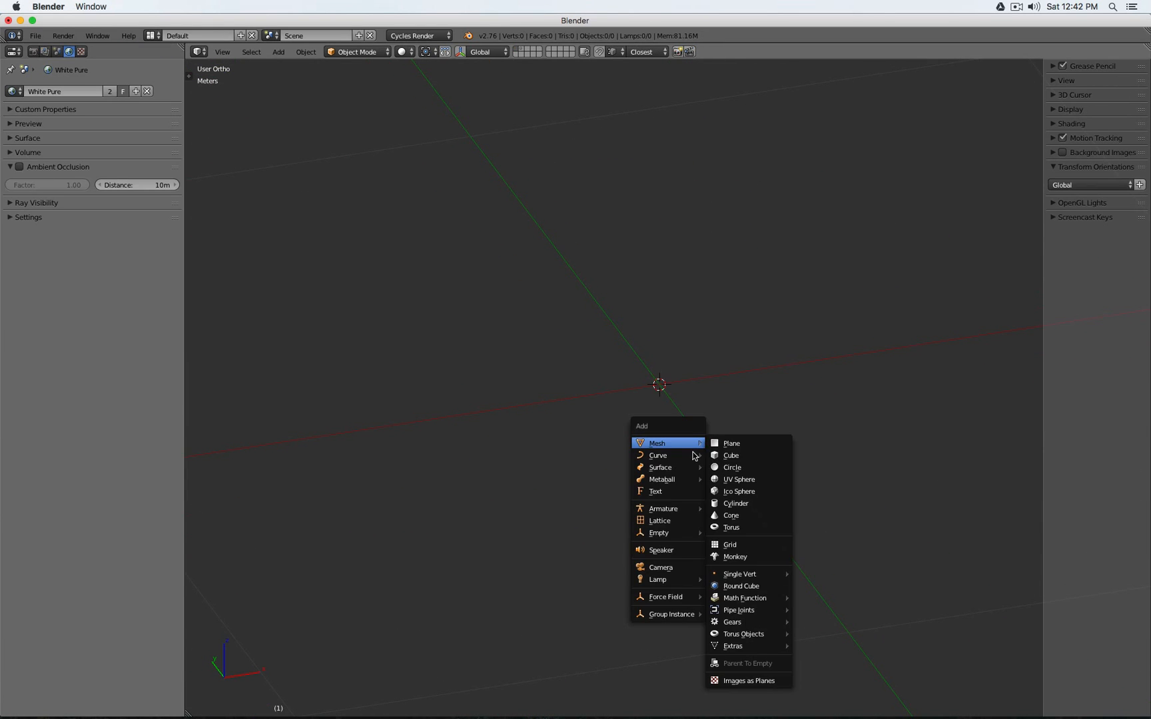
click(746, 468)
scroll(745, 465, down, 5)
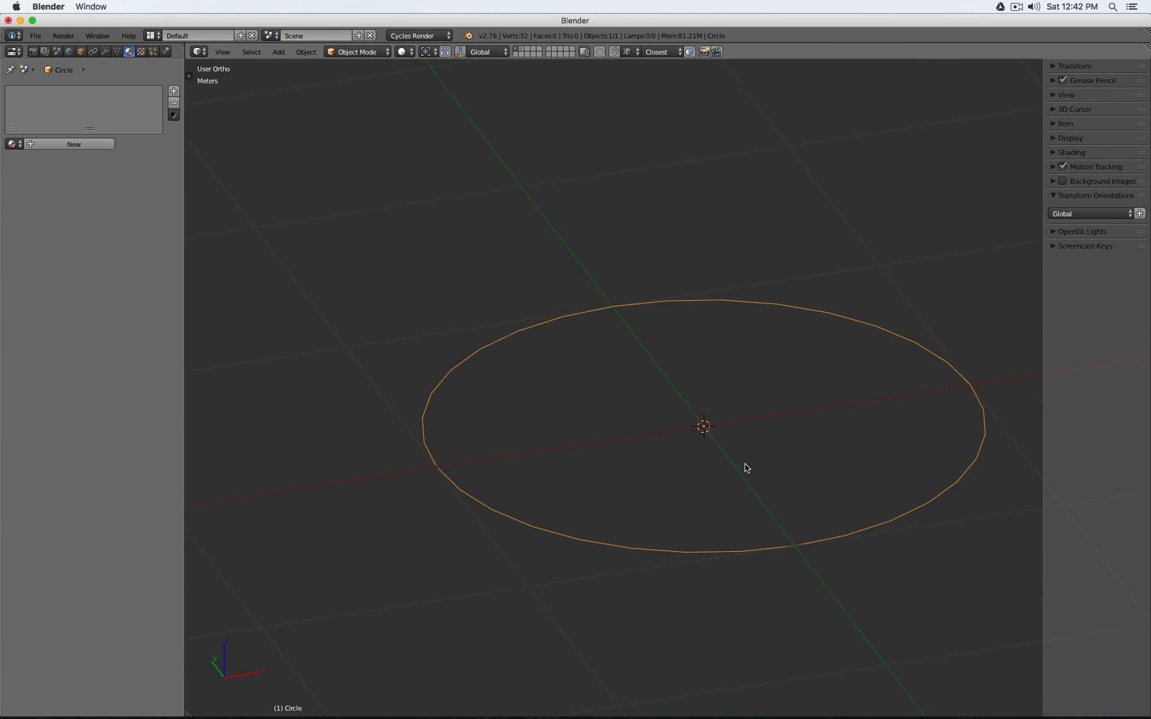
key(Tab)
key(s)
click(641, 421)
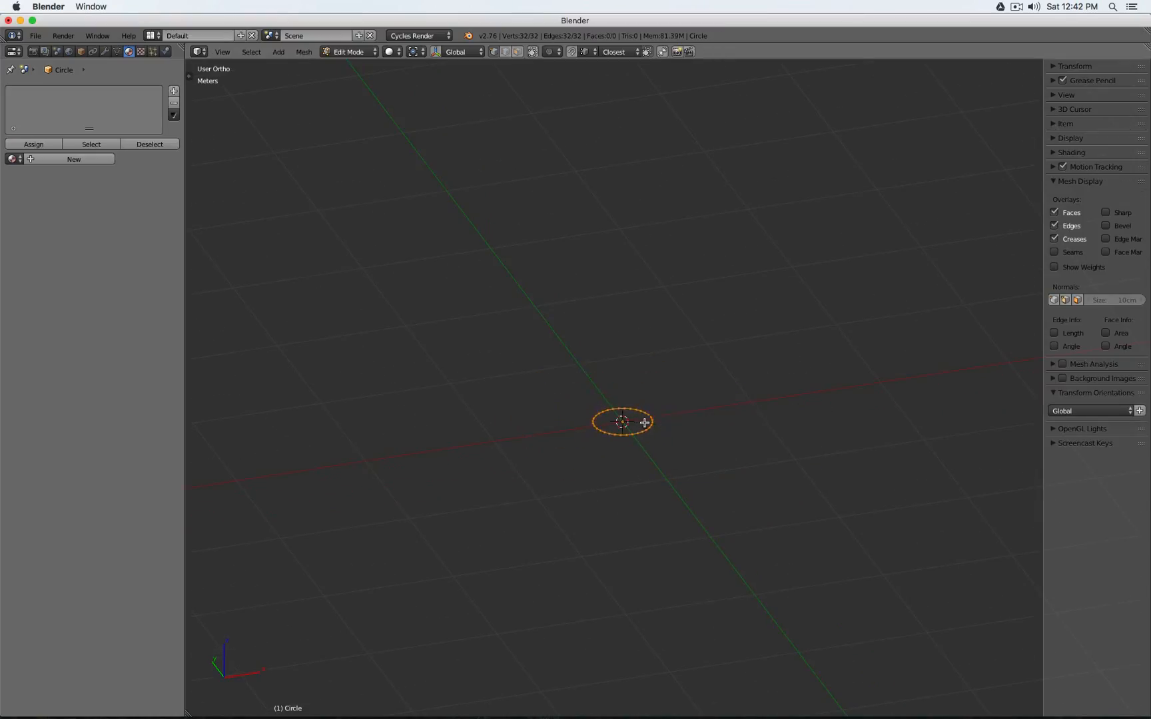
- Extrude the circle upward along Z to form a short open cylinder
scroll(633, 421, up, 4)
key(e)
key(z)
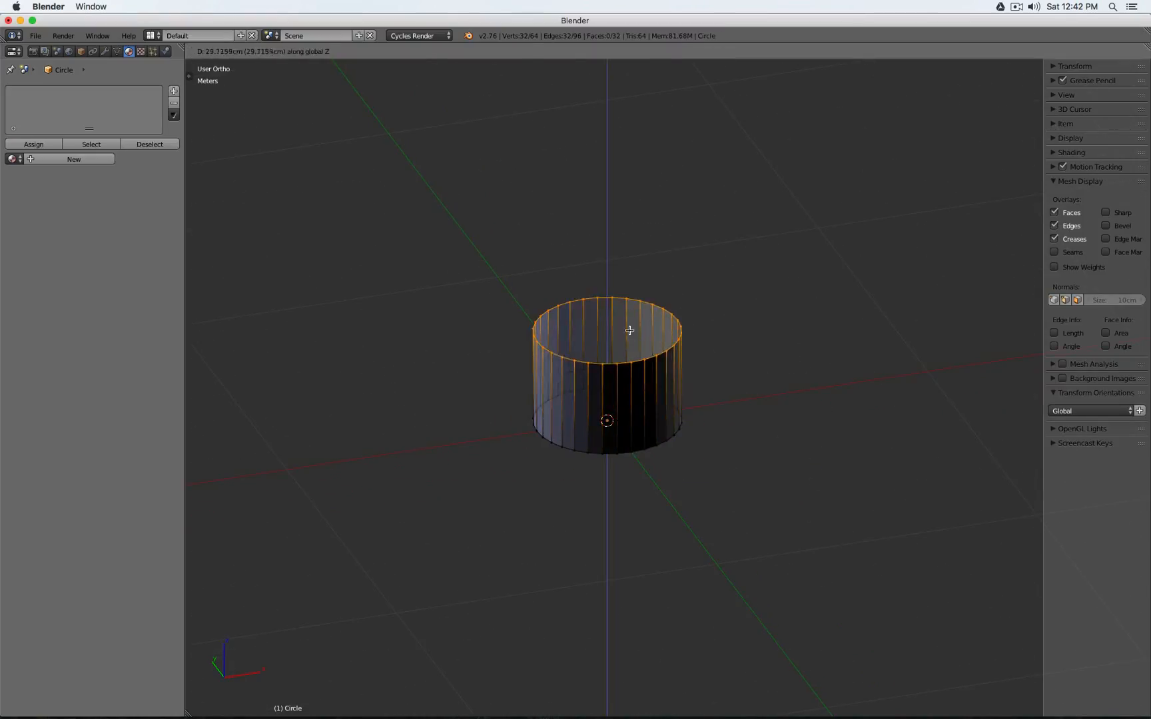
click(636, 318)
- Extrude the upper ring along Z again and scale it outward into a flared funnel
key(e)
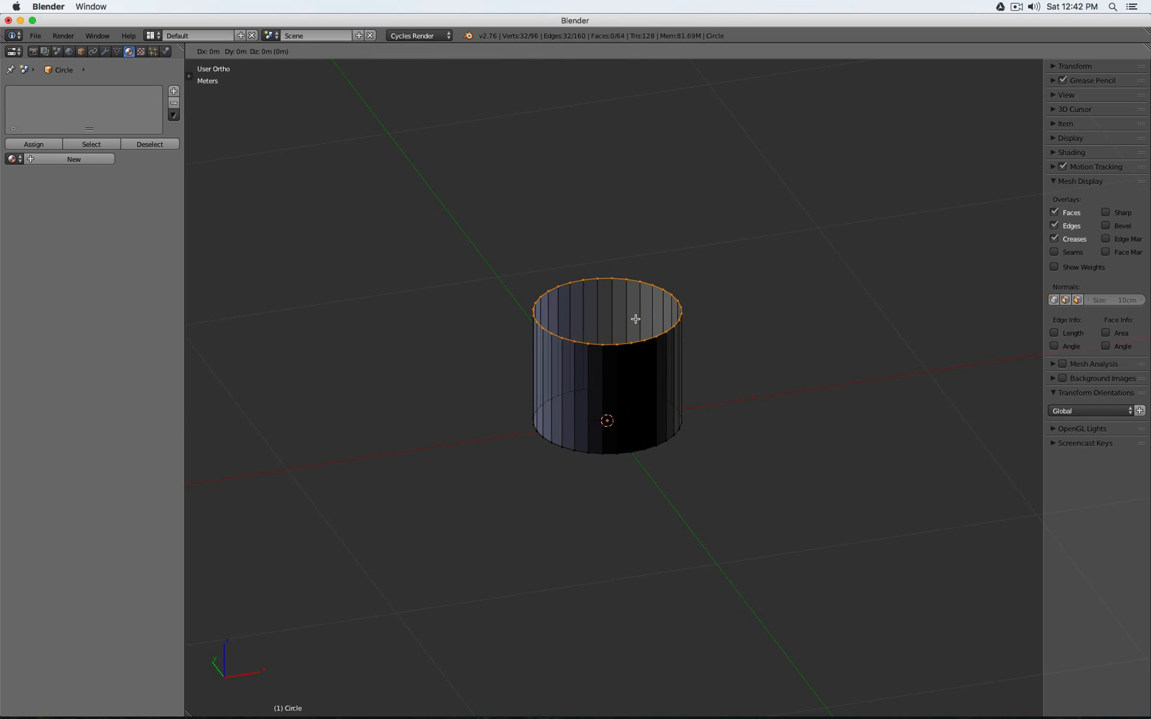
key(z)
click(663, 214)
key(s)
click(700, 215)
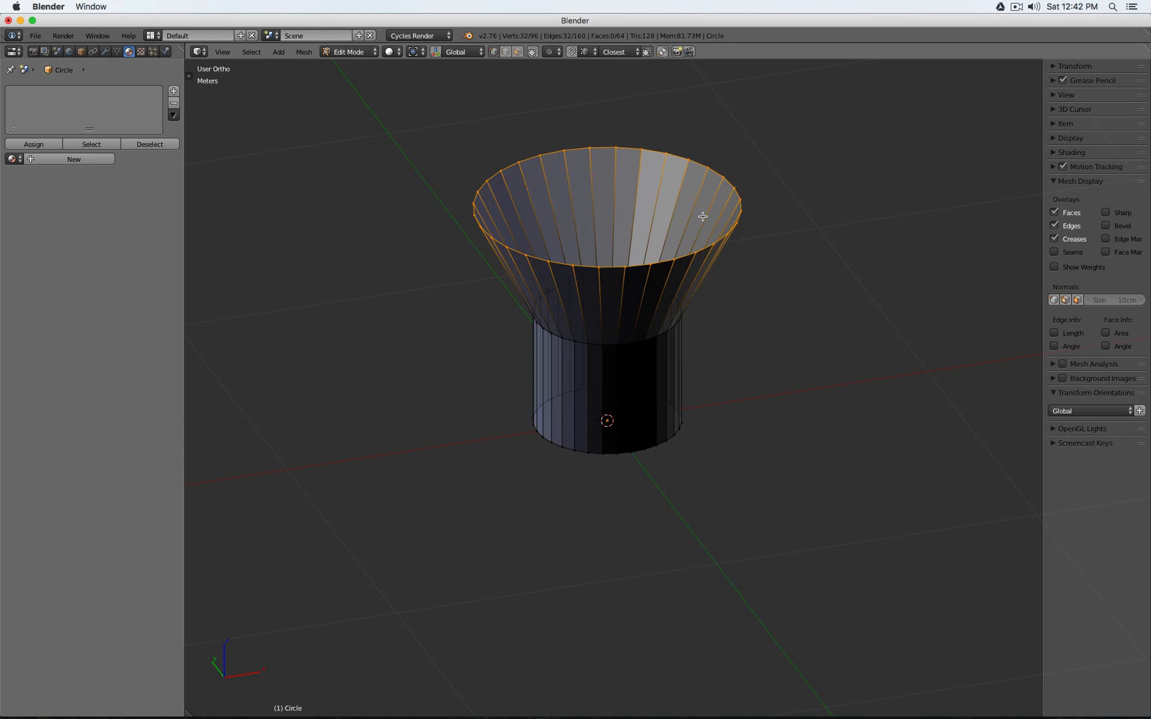
- Extrude the widened rim straight up along Z to form the cup's upper wall
key(e)
key(z)
click(705, 136)
- Return to Object Mode and apply smooth shading to the cup
scroll(708, 197, down, 3)
scroll(724, 314, down, 2)
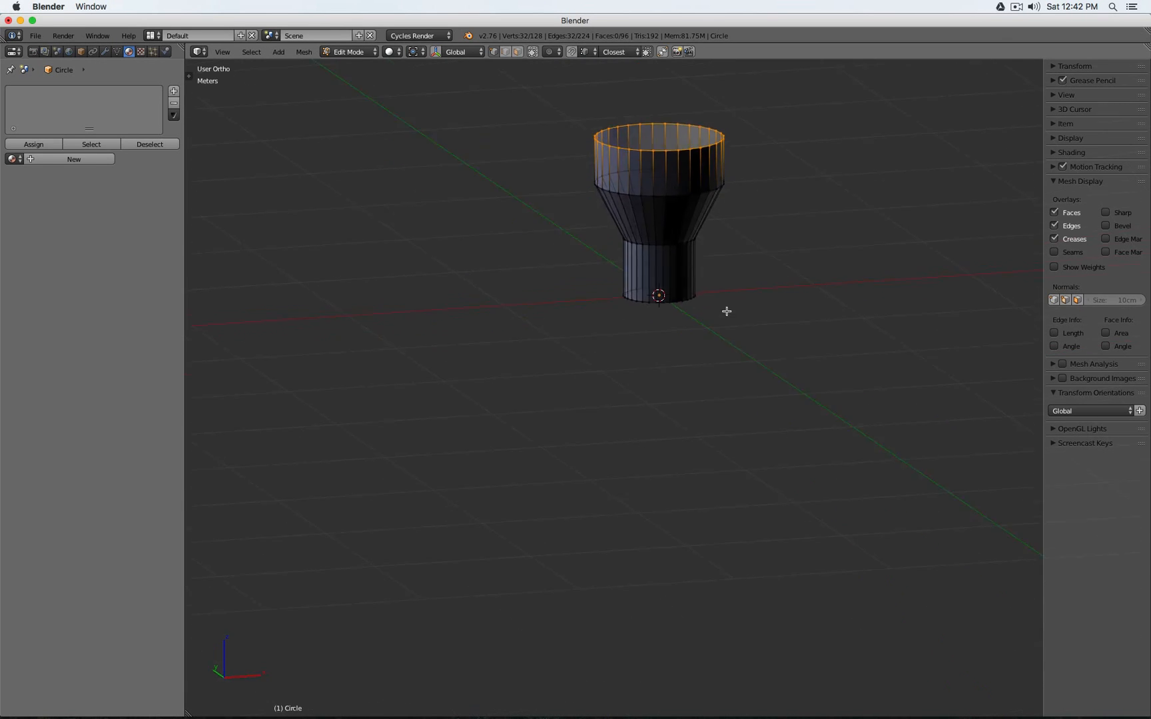
scroll(665, 303, up, 4)
scroll(665, 303, down, 3)
key(Tab)
shift+middle_drag(689, 255, 687, 353)
key(space)
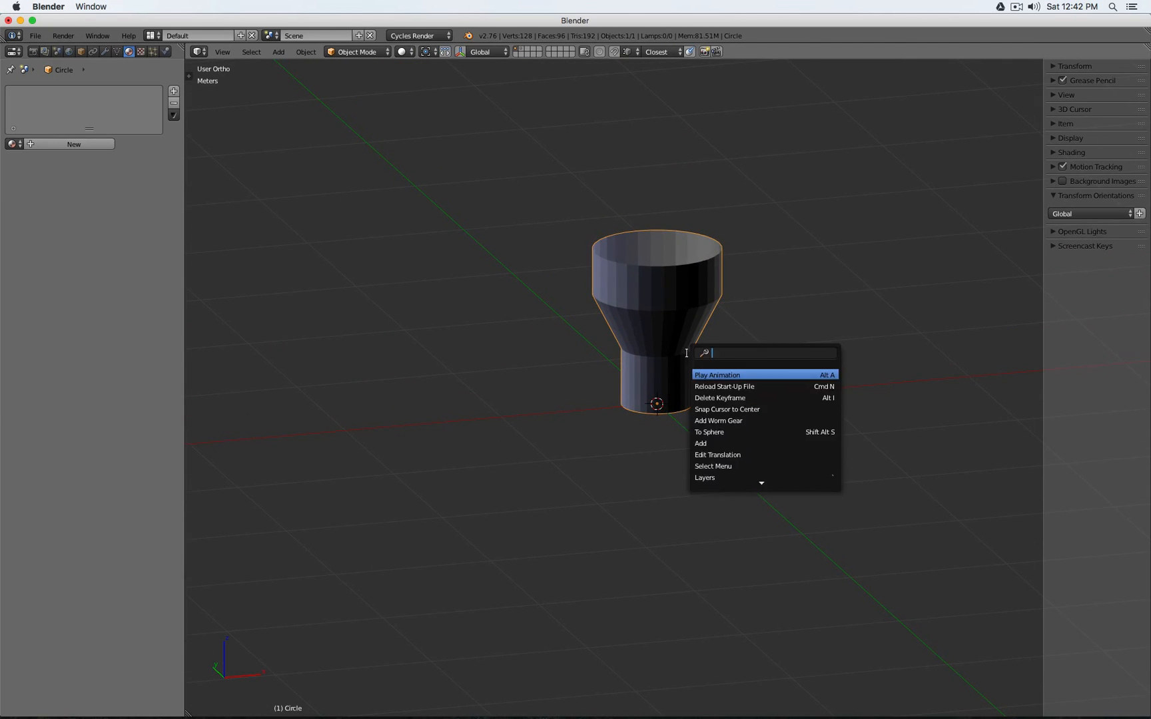
text(shade)
key(Return)
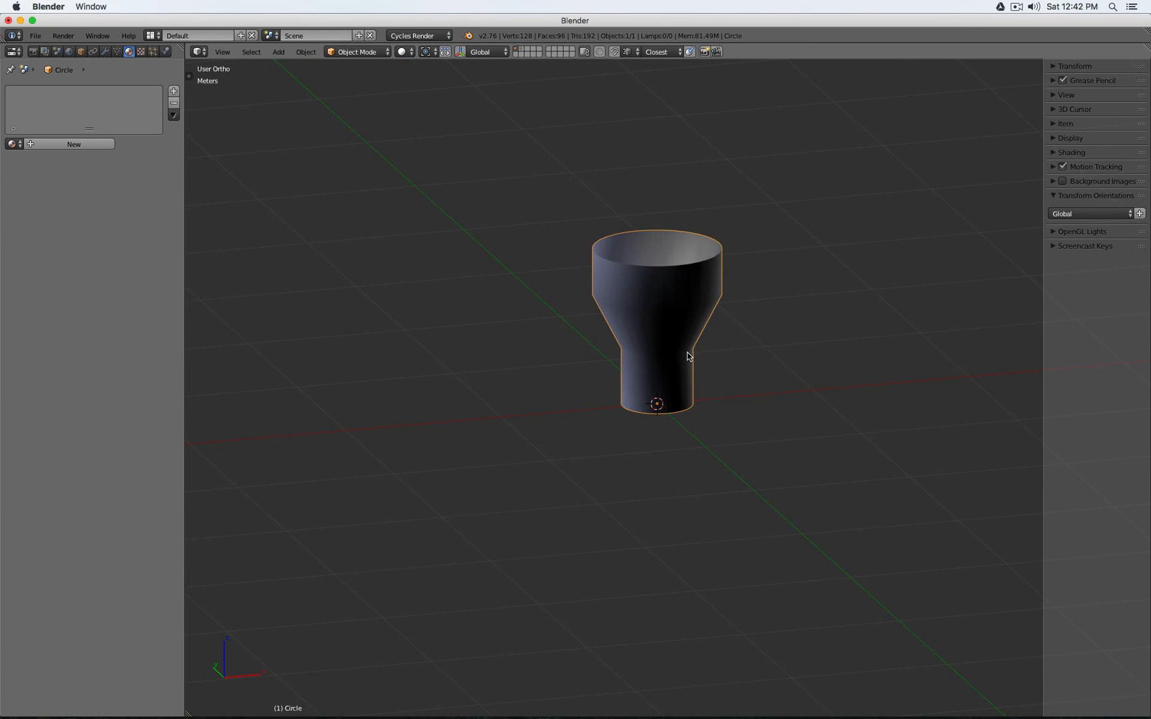
- Add a Subdivision Surface modifier to the cup with View subdivisions 3 and Optimal Display enabled
key(KP_1)
click(103, 53)
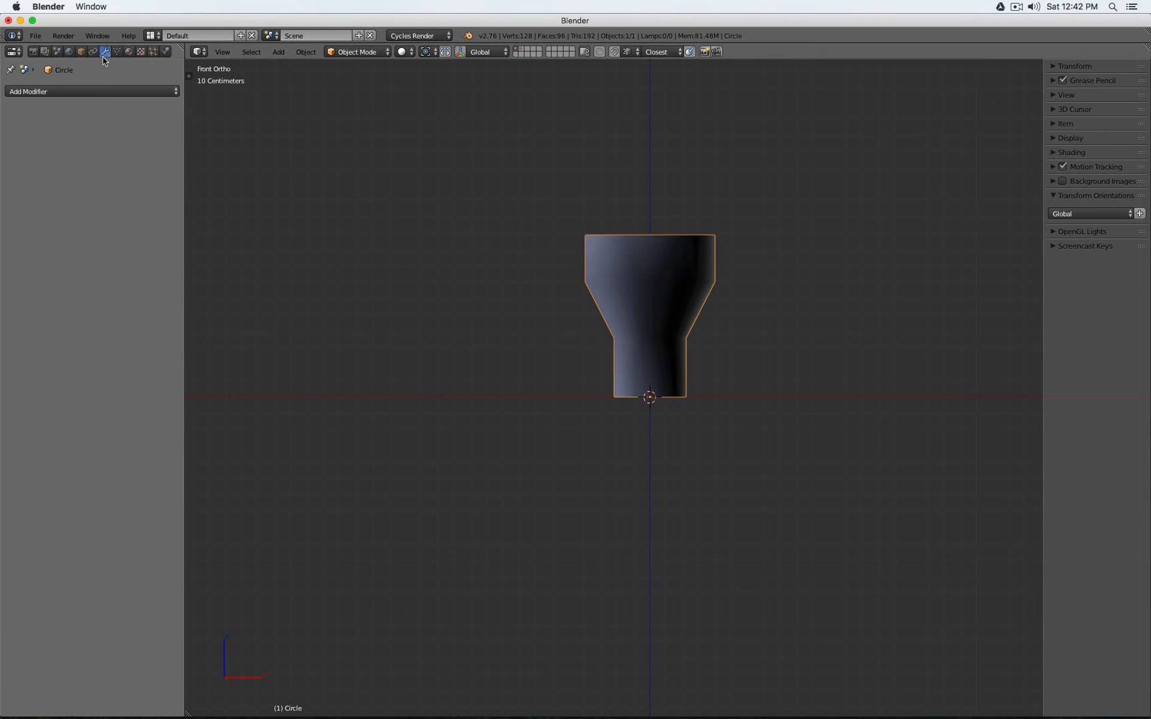
click(100, 92)
click(160, 291)
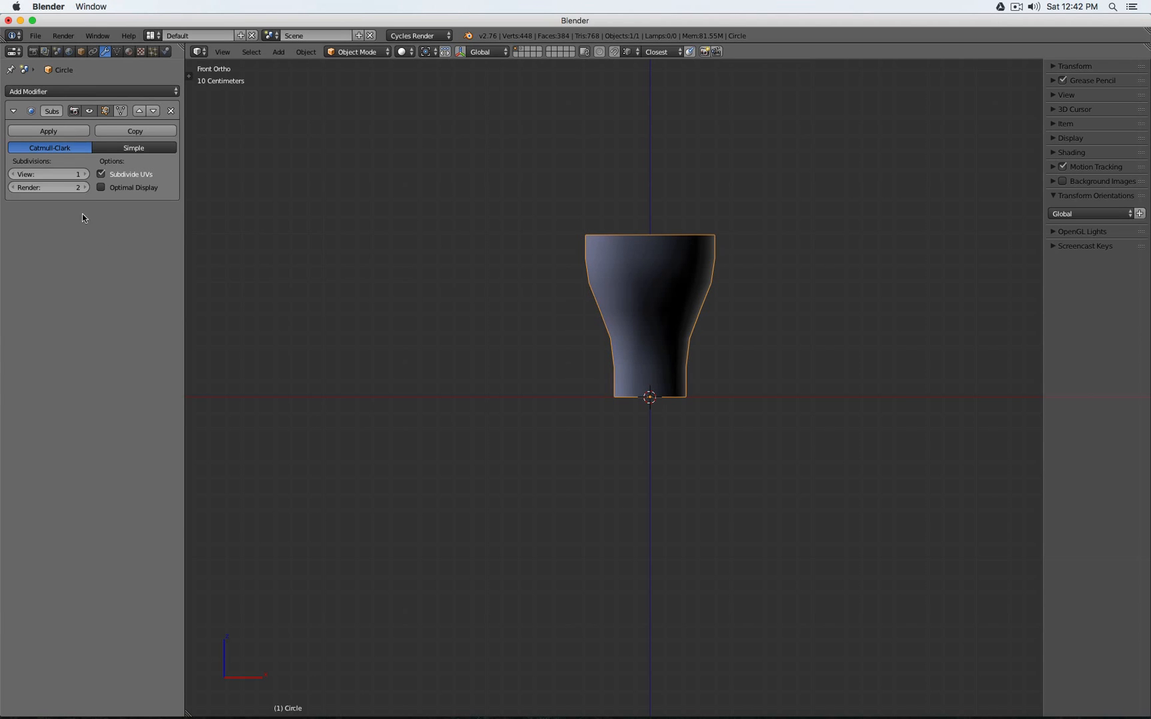
click(85, 174)
click(86, 174)
click(126, 189)
- Select the whole cup mesh in Edit Mode and display its face normals
scroll(722, 322, up, 5)
scroll(722, 320, down, 1)
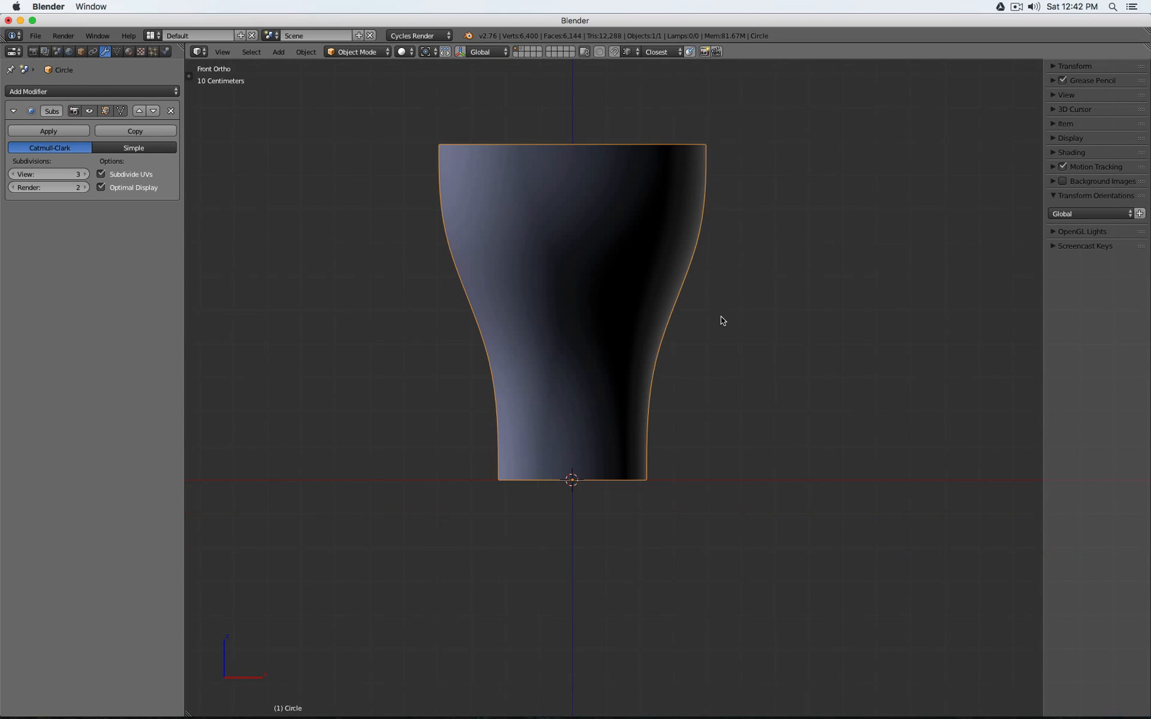
middle_drag(737, 275, 555, 237)
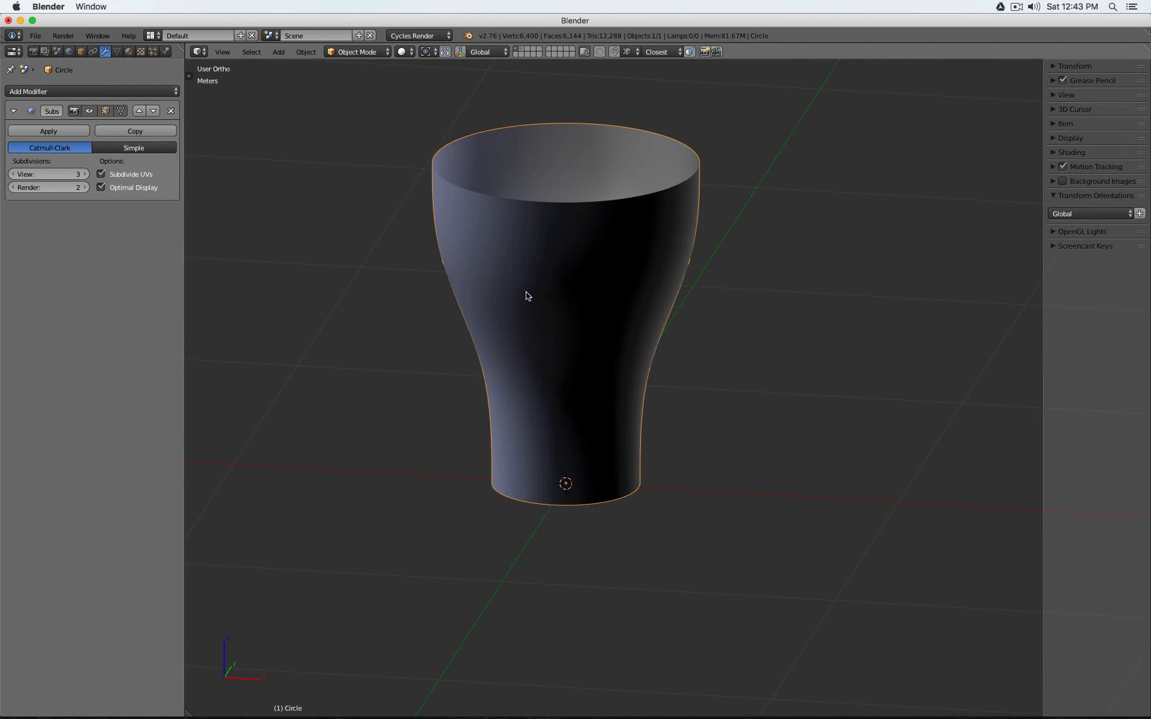
middle_drag(632, 171, 766, 283)
scroll(750, 212, down, 2)
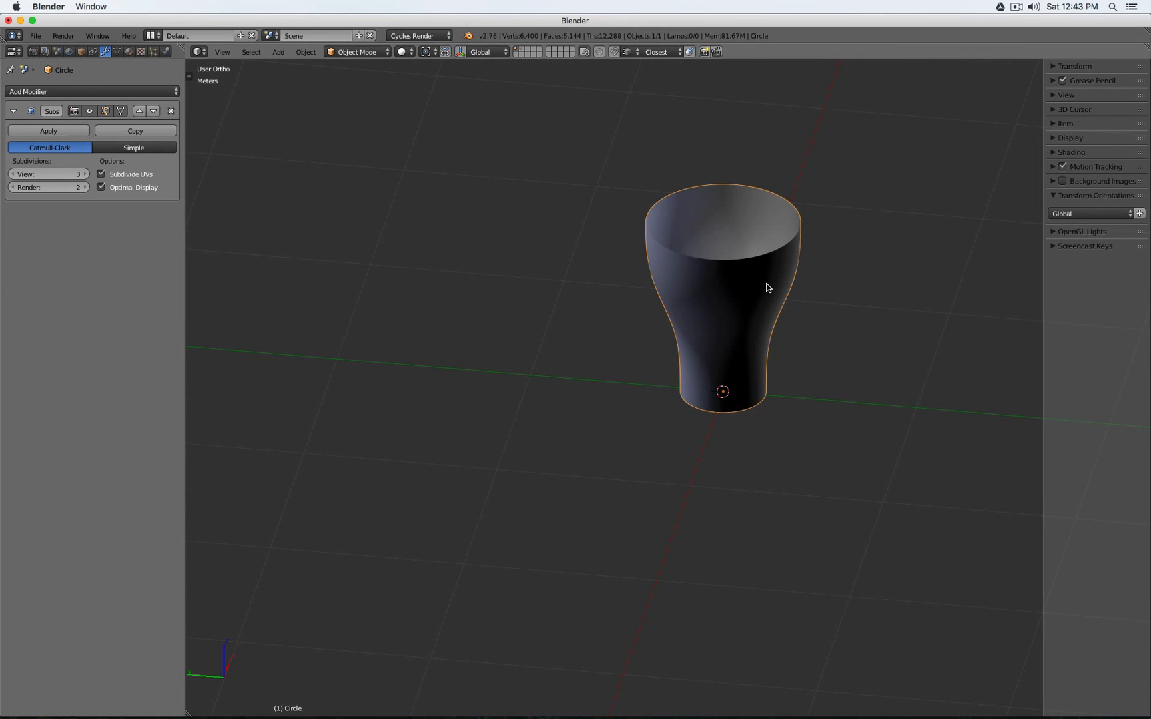
key(Tab)
key(a)
key(a)
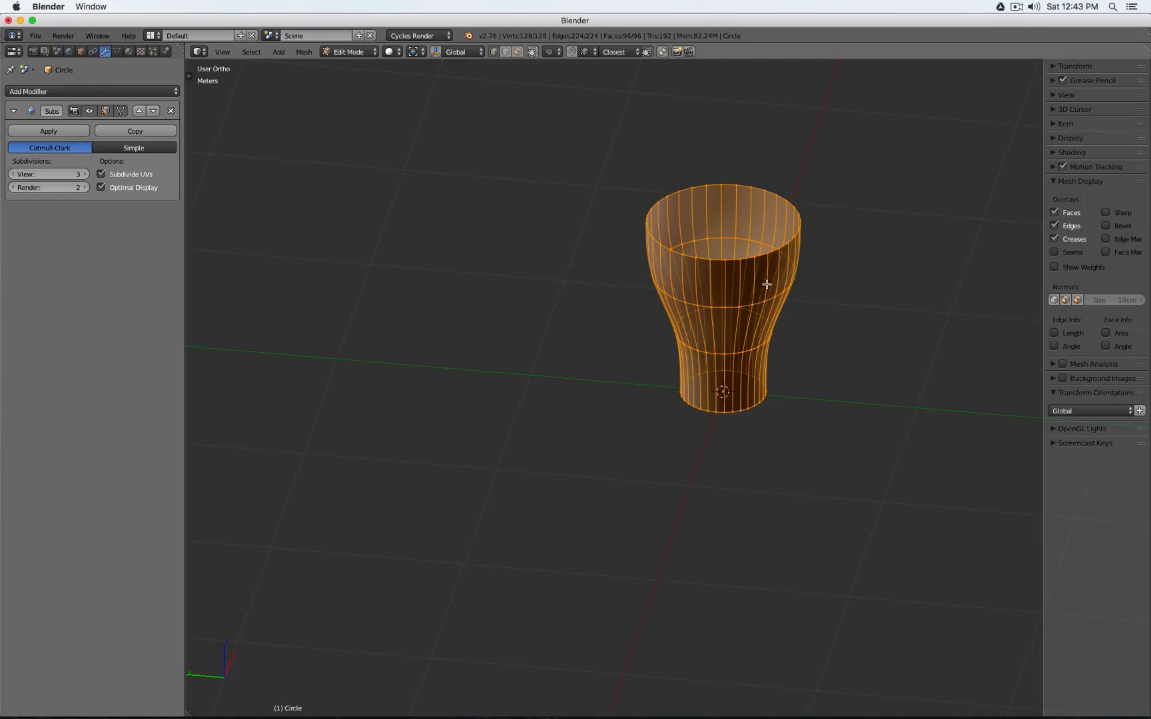
click(1077, 299)
- Select only the cup's bottom edge loop and fill it with a face
middle_drag(851, 232, 759, 340)
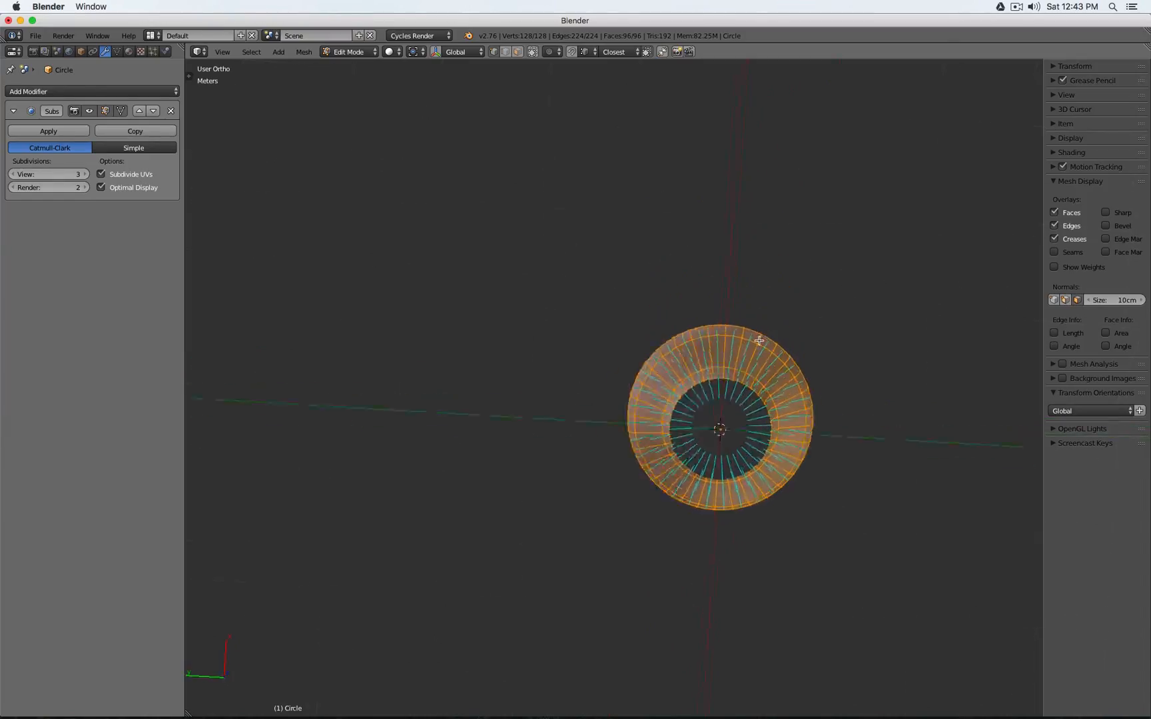
scroll(759, 340, up, 1)
key(KP_7)
scroll(629, 386, up, 5)
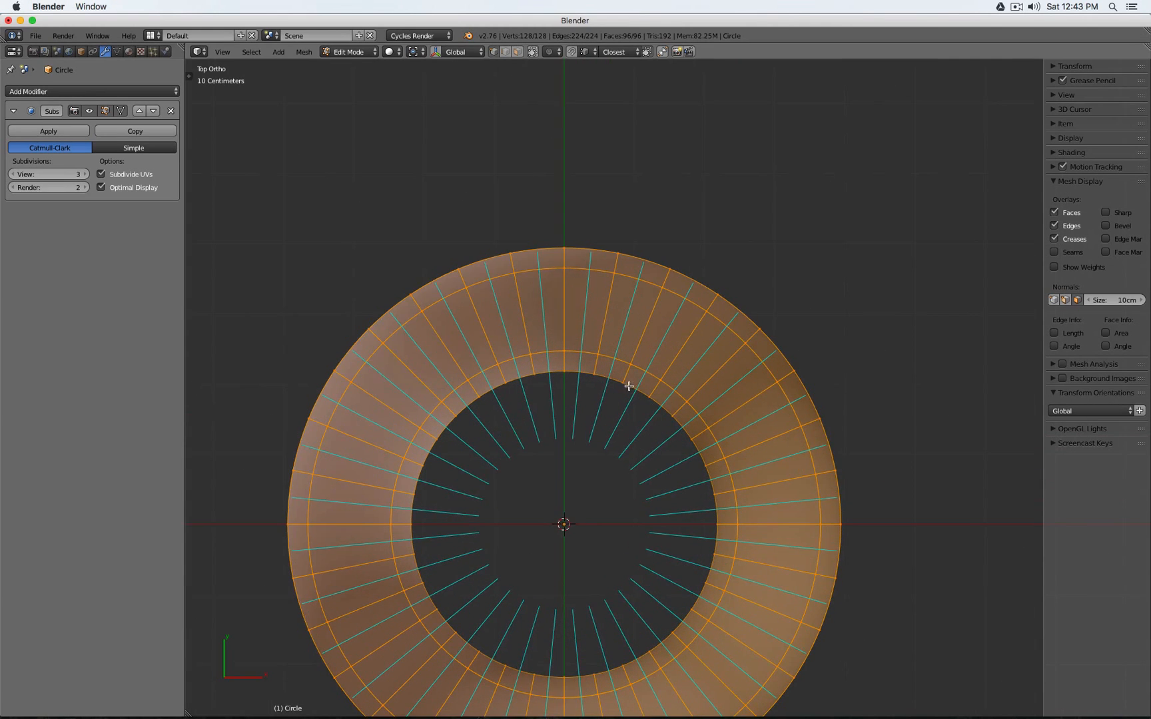
middle_drag(629, 386, 624, 368)
key(a)
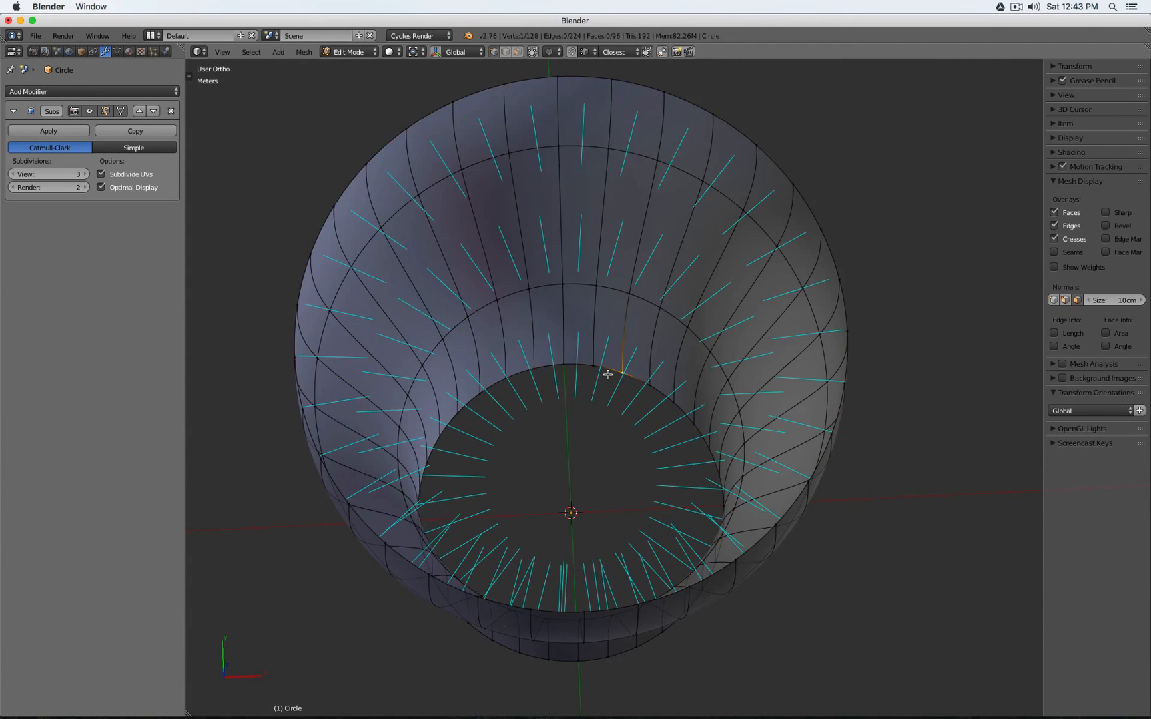
alt+right_click(607, 375)
scroll(608, 376, down, 2)
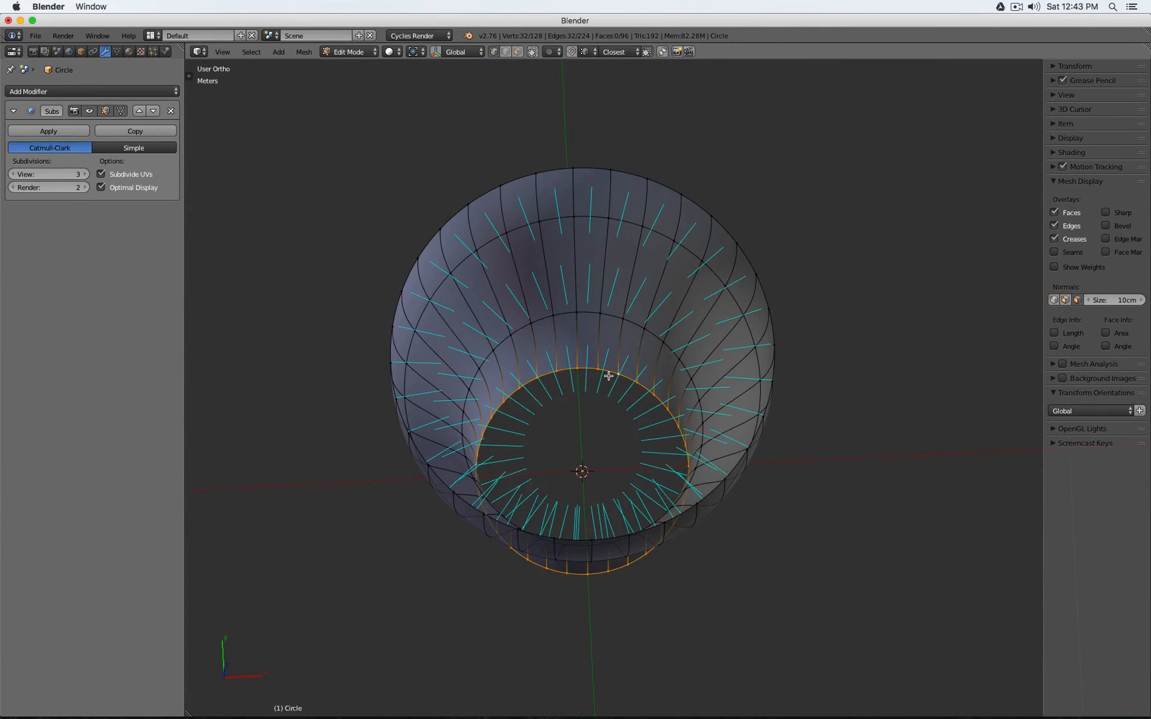
key(f)
- Select the cup's top rim edge loop and fill it with a face
right_click(628, 172)
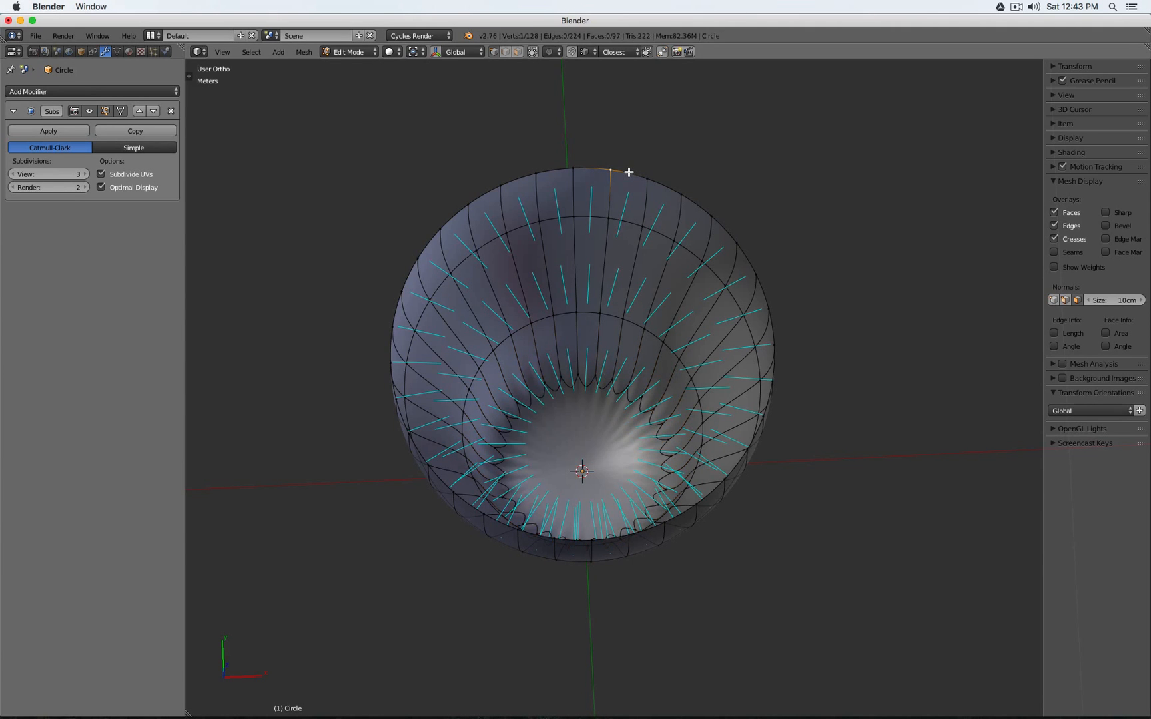
alt+right_click(630, 173)
key(f)
- Inspect the closed shape in Object Mode from the front, in both wireframe and solid shading
scroll(629, 174, down, 3)
key(Tab)
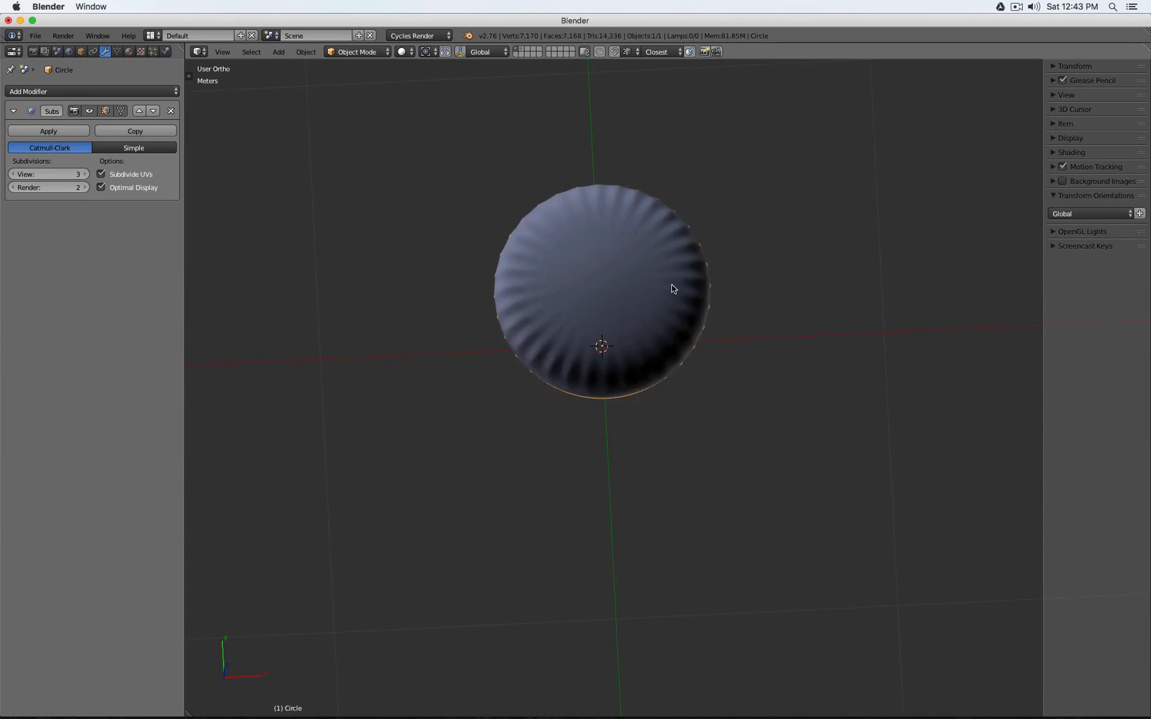
middle_drag(671, 285, 678, 313)
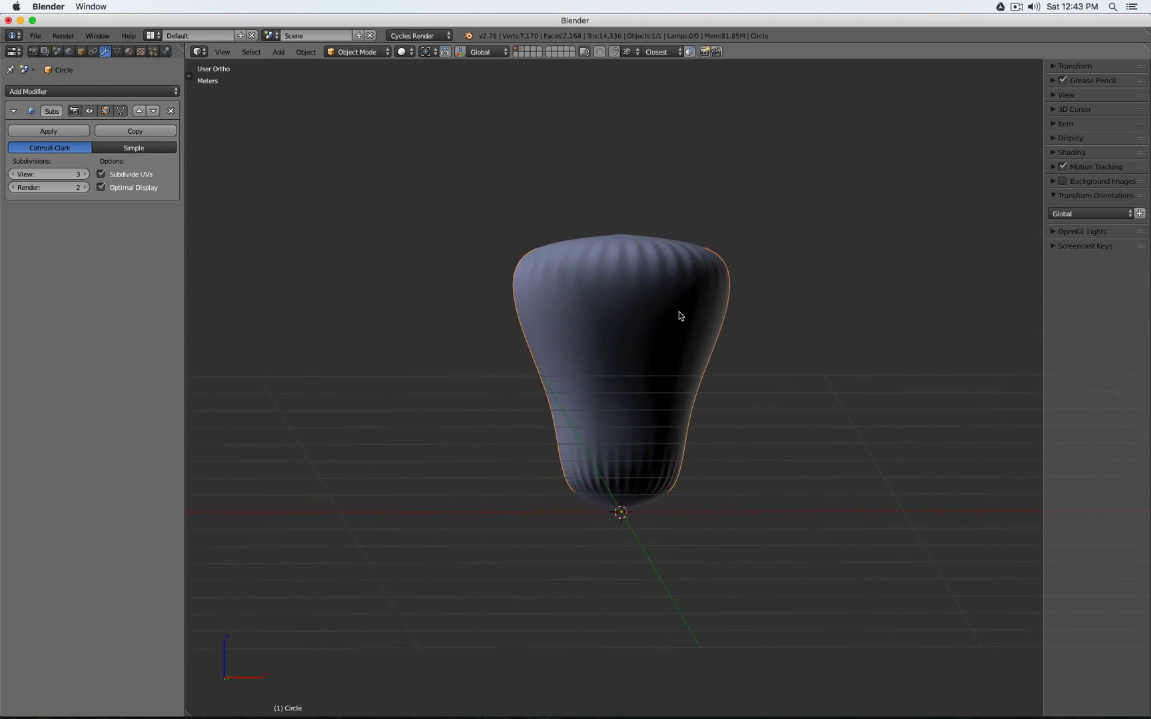
scroll(677, 309, up, 2)
key(z)
key(KP_1)
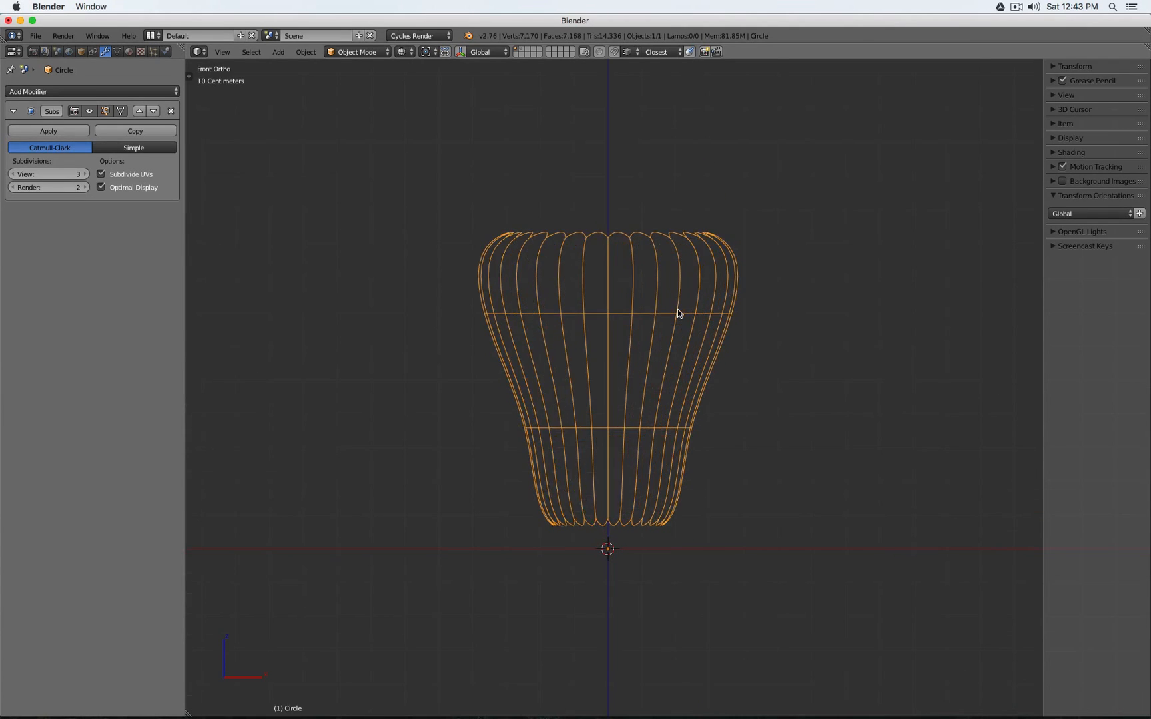
key(z)
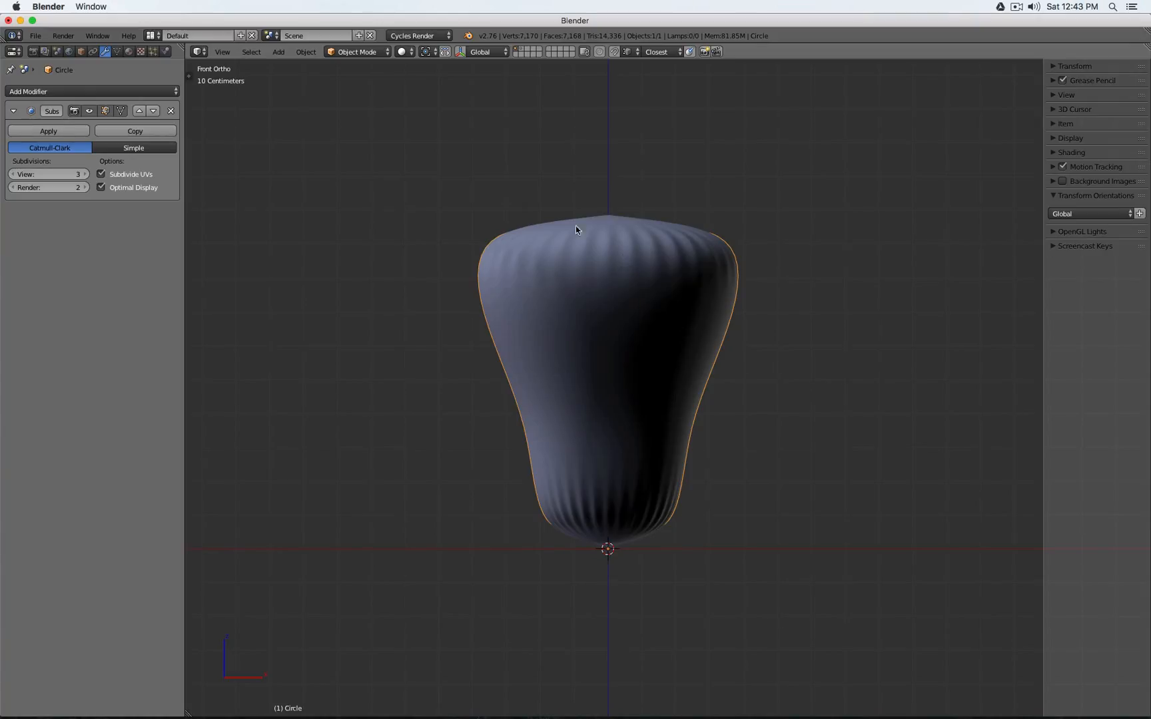
- Draw a rough box with short hatch strokes around the shape with the Grease Pencil, and remove the sketch
mouse_move(364, 122)
mouse_down()
mouse_move(884, 200)
mouse_move(855, 591)
mouse_move(671, 603)
mouse_move(396, 573)
mouse_move(427, 124)
mouse_move(459, 185)
mouse_move(418, 327)
mouse_move(423, 413)
mouse_up()
drag(453, 392, 431, 511)
drag(483, 469, 479, 576)
drag(507, 551, 525, 587)
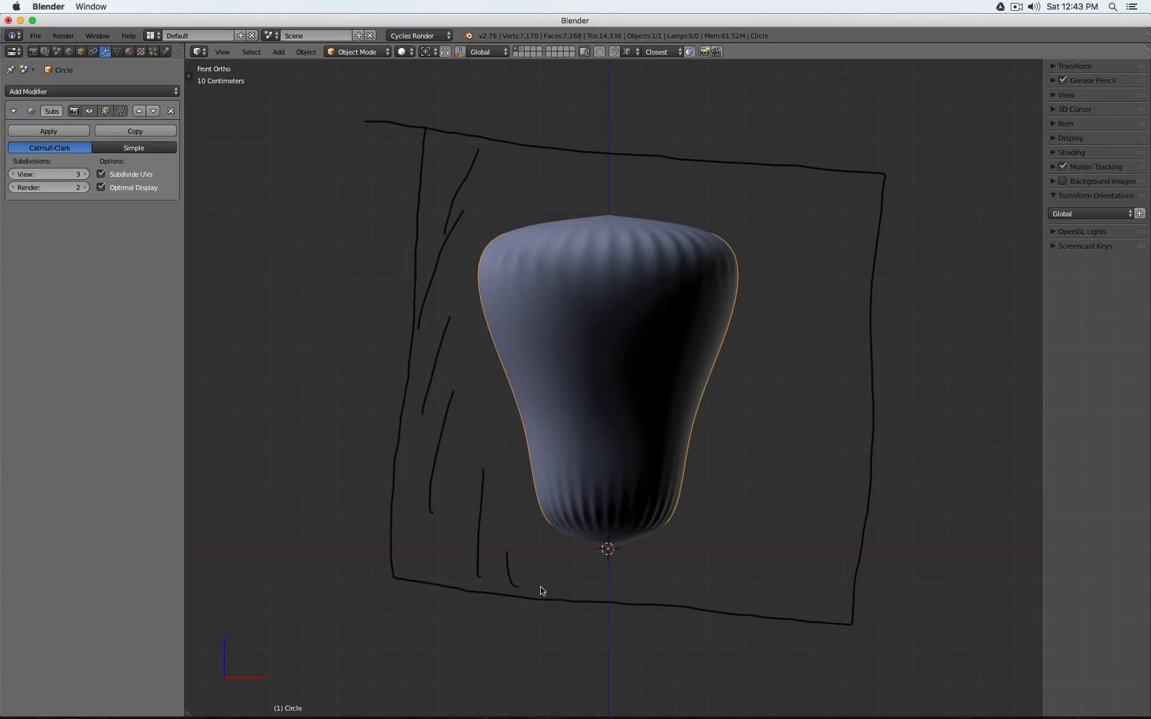
drag(628, 571, 659, 592)
drag(738, 567, 750, 600)
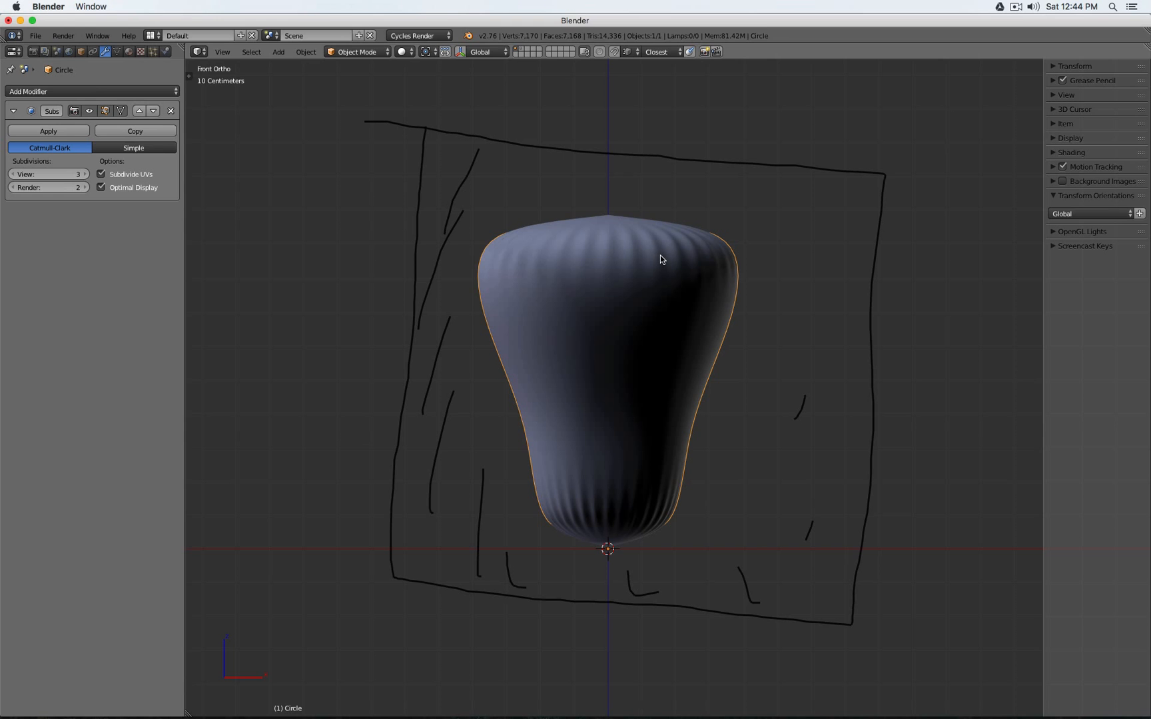
click(1058, 81)
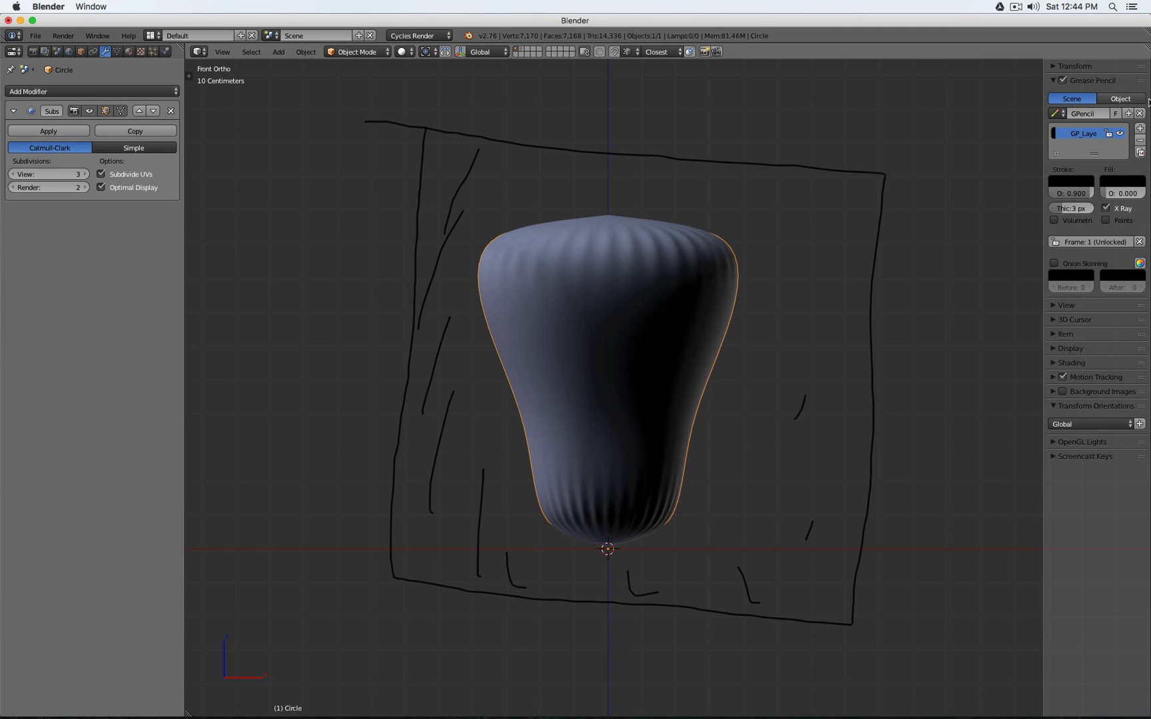
click(1143, 114)
- Delete the top cap face in Edit Mode to reopen the cup
mouse_move(936, 174)
middle_down()
mouse_move(785, 212)
mouse_move(750, 321)
mouse_move(799, 200)
mouse_move(794, 233)
middle_up()
key(Tab)
scroll(632, 229, down, 1)
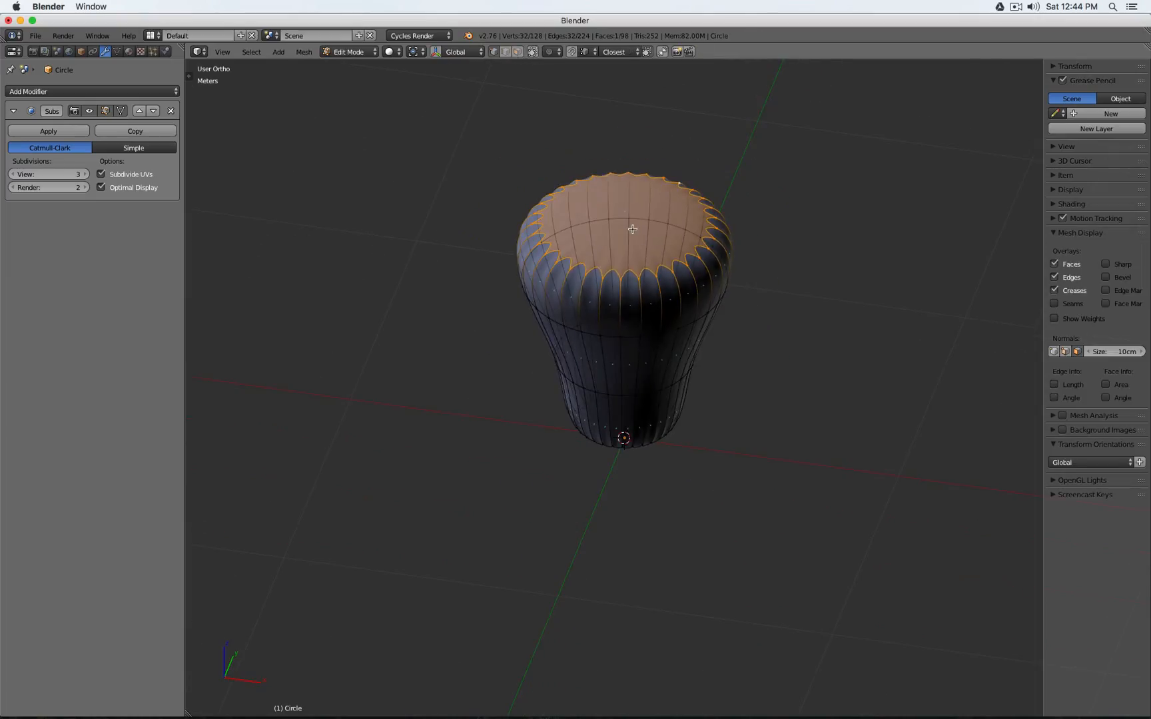
key(x)
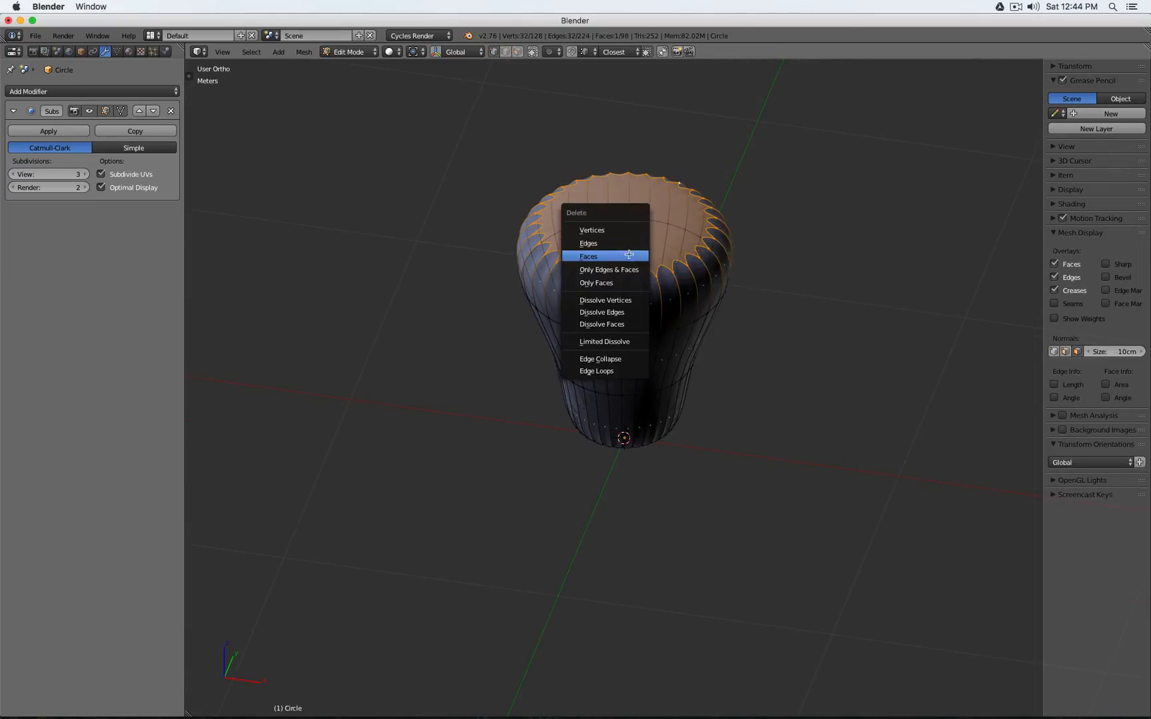
click(638, 255)
middle_drag(644, 274, 650, 295)
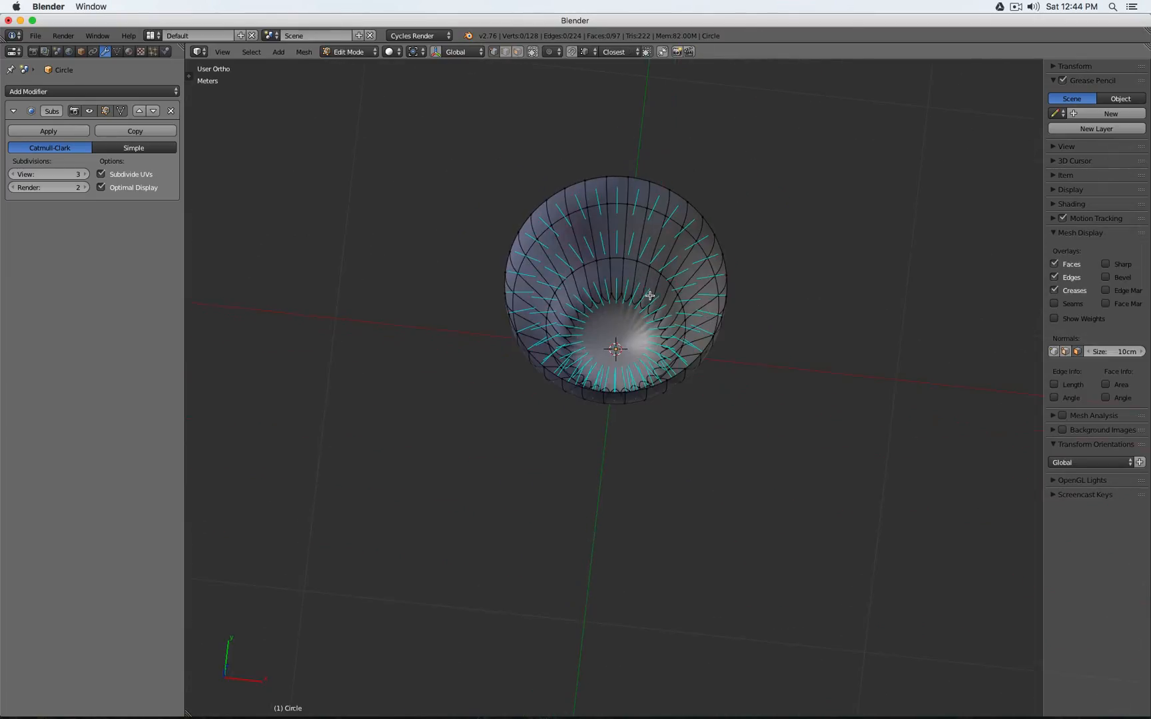
- Delete the bottom cap face in face select mode and view the cup in Object Mode
click(518, 53)
key(x)
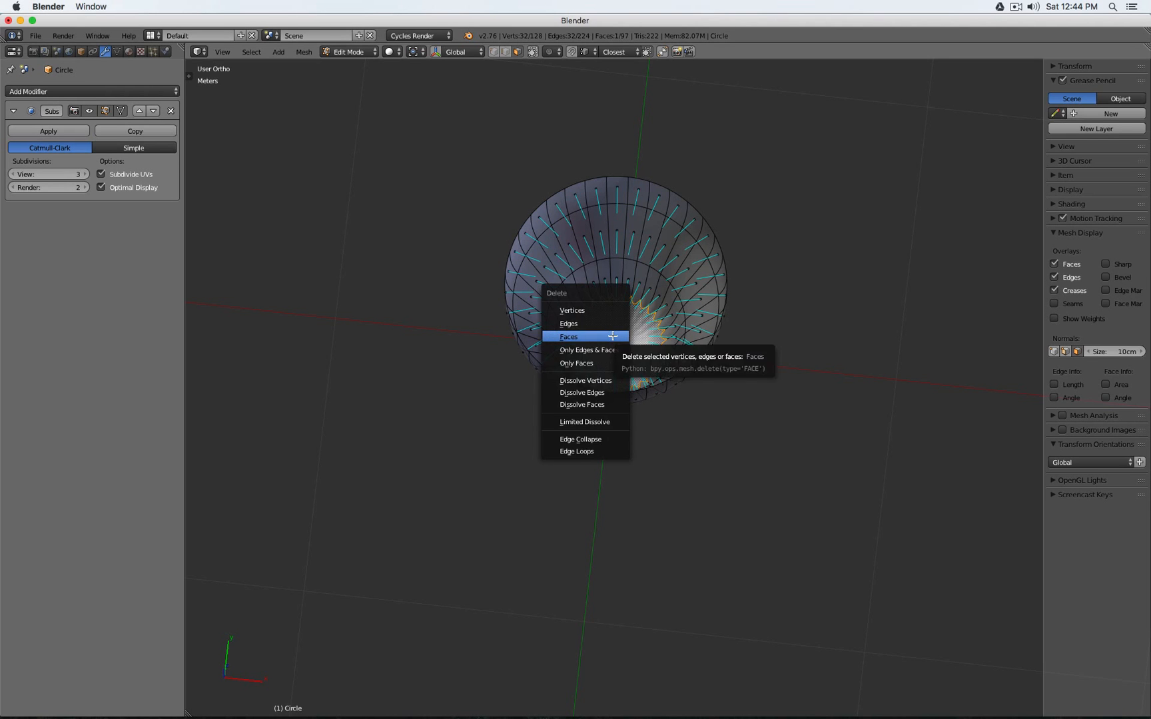
click(622, 336)
key(Tab)
middle_drag(636, 343, 650, 308)
- Recalculate the normals of the entire cup in Edit Mode and inspect its shading in Object Mode
key(Tab)
key(a)
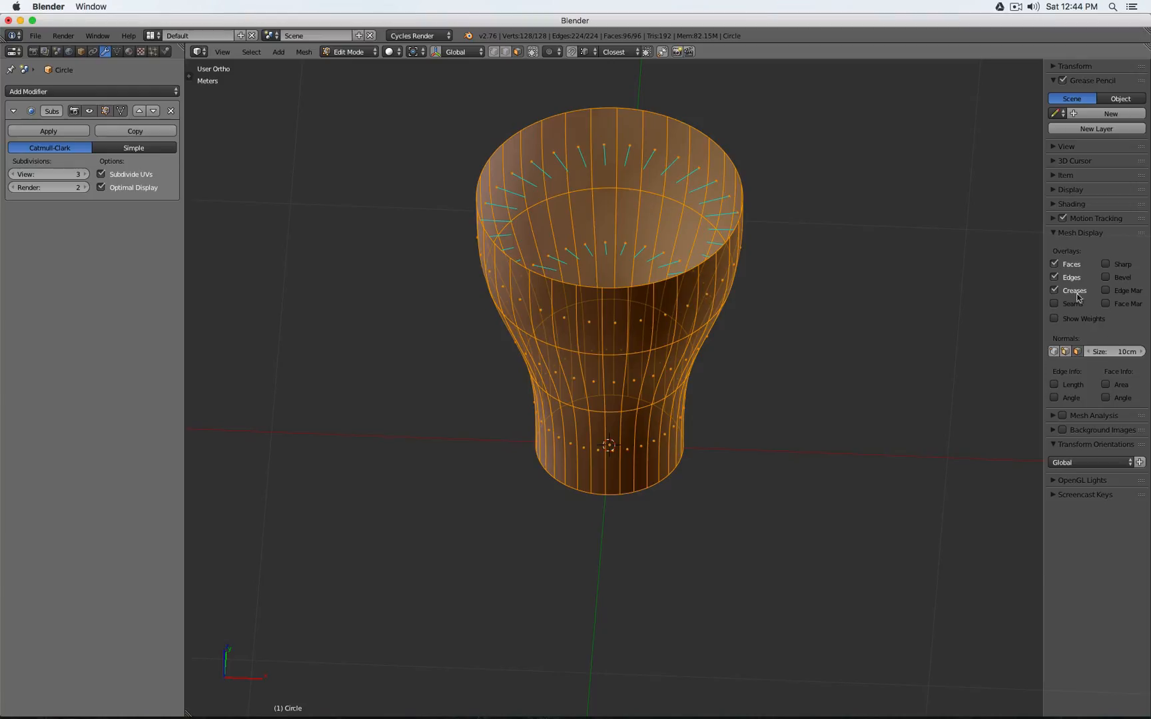
key(t)
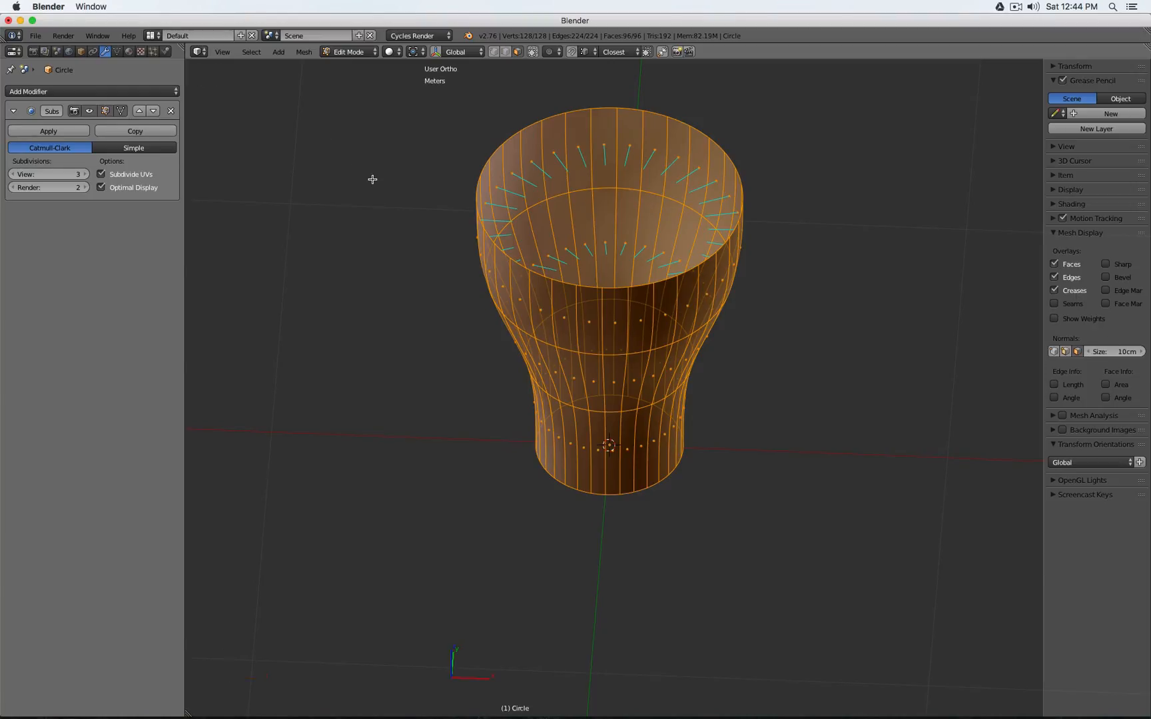
click(192, 143)
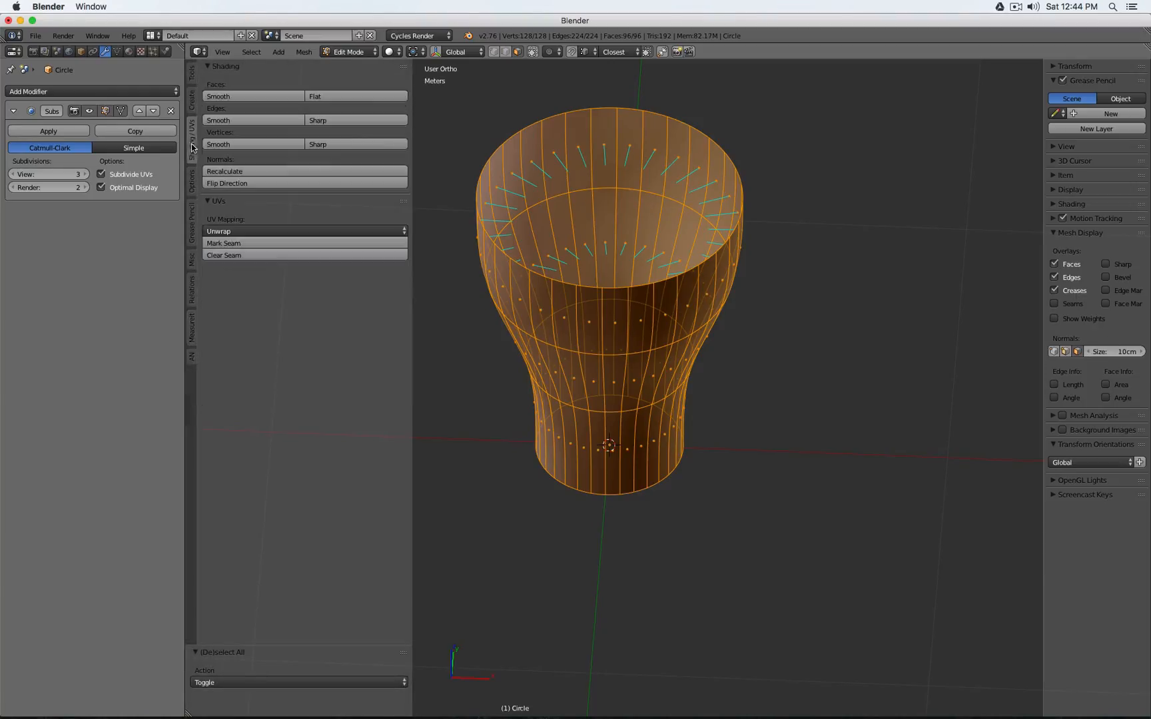
click(255, 174)
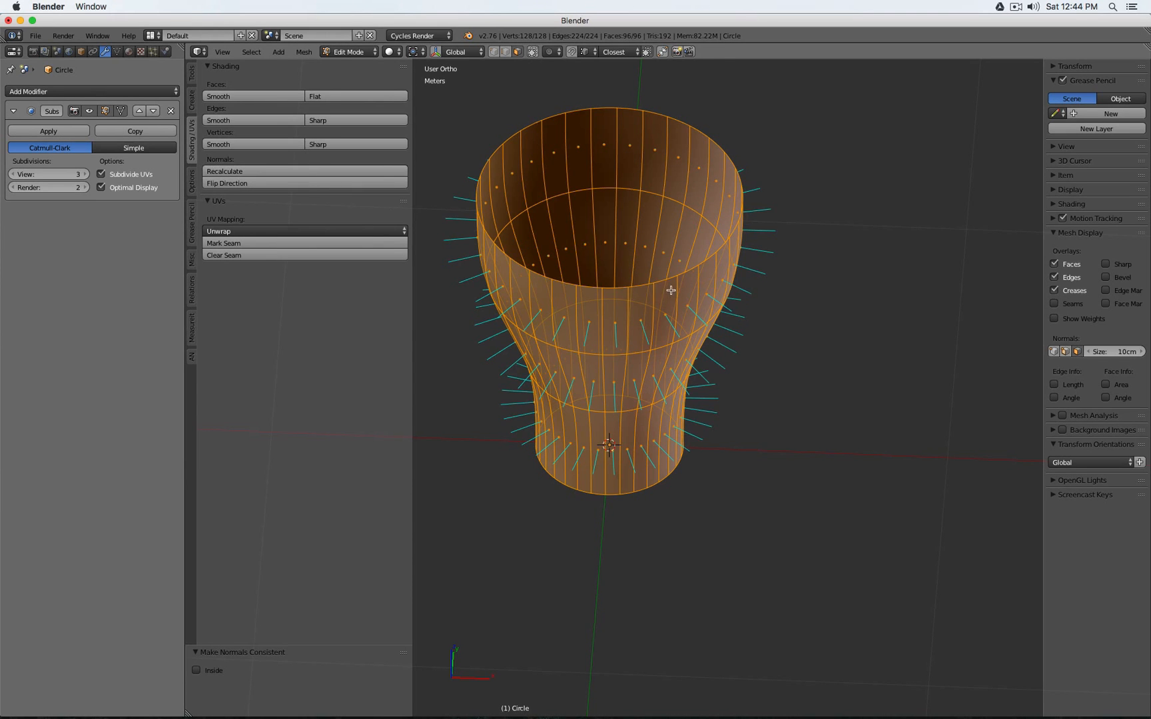
key(Tab)
mouse_move(695, 344)
middle_down()
mouse_move(705, 165)
mouse_move(701, 369)
mouse_move(714, 336)
middle_up()
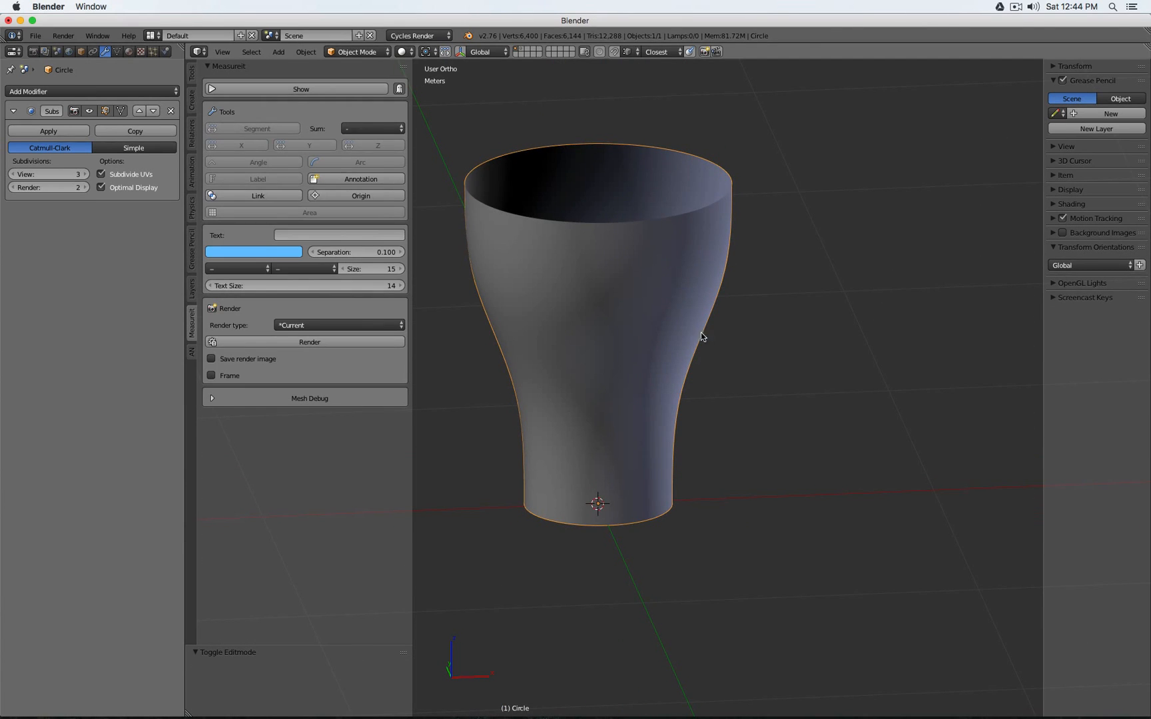
- Flip the direction of all the cup's normals back and forth several times in Edit Mode
key(Tab)
click(273, 185)
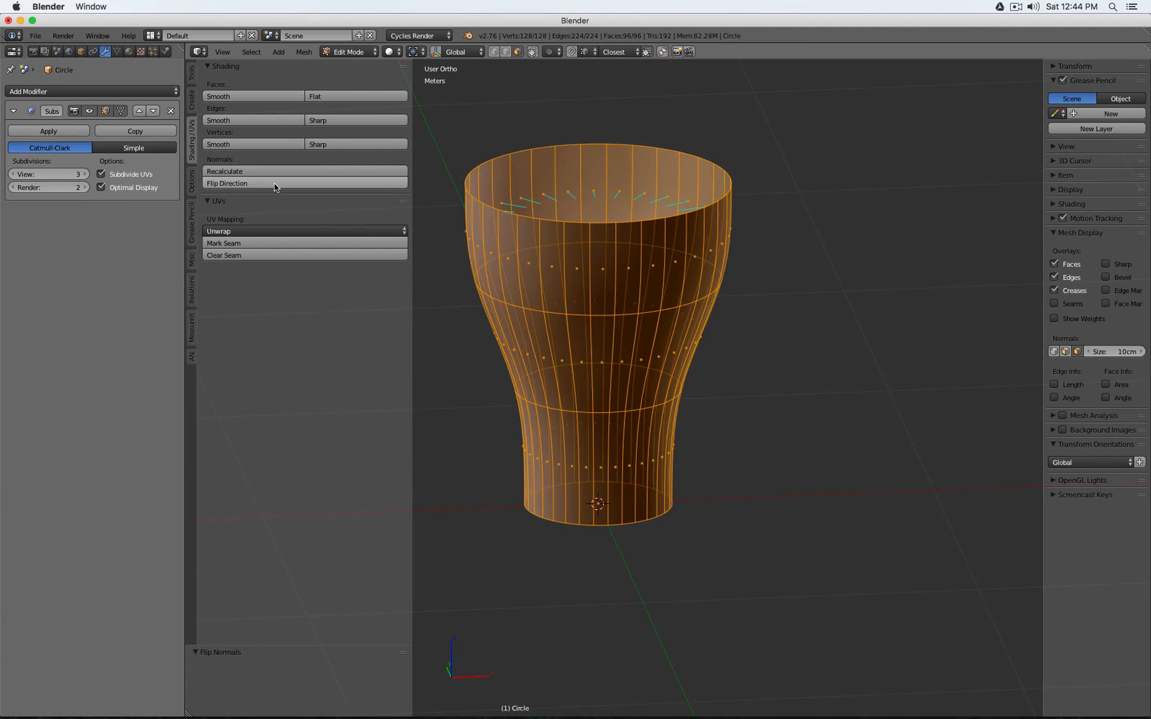
click(274, 185)
click(274, 185)
click(274, 185)
click(273, 186)
click(274, 185)
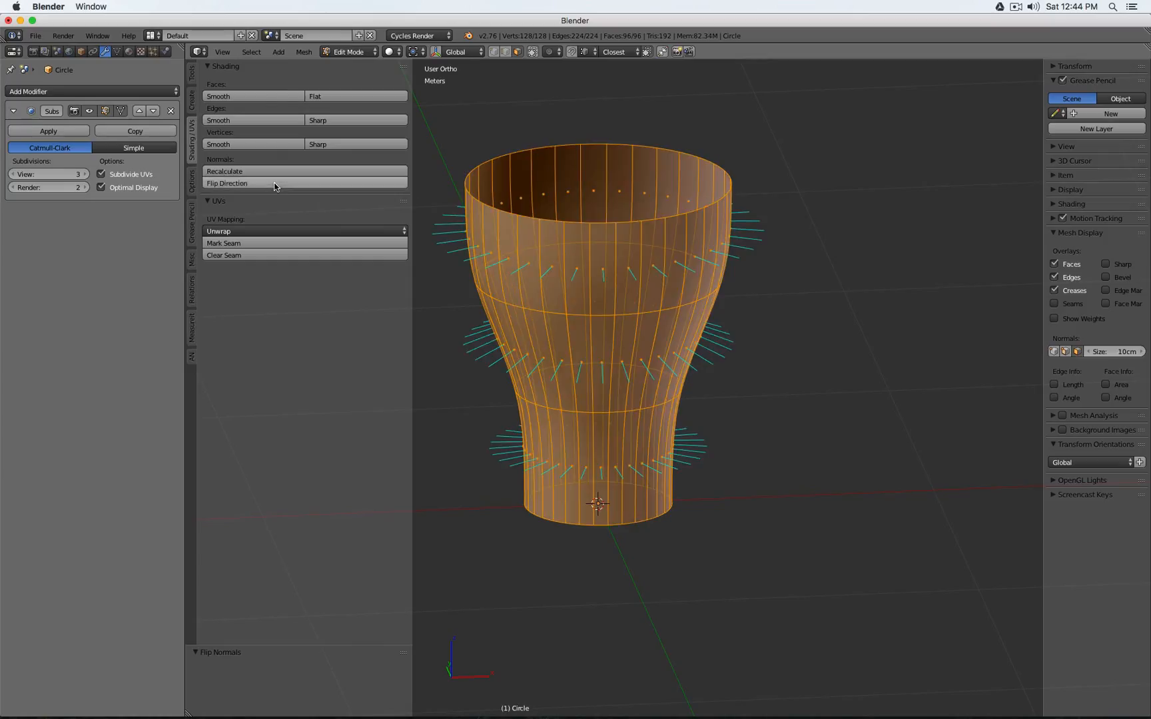
- Select a few scattered faces in the cup's upper and lower rows, flip their normals, and inspect the shading in Object Mode
right_click(597, 284)
shift+right_click(602, 295)
middle_drag(660, 333, 643, 344)
shift+right_click(644, 391)
shift+right_click(626, 440)
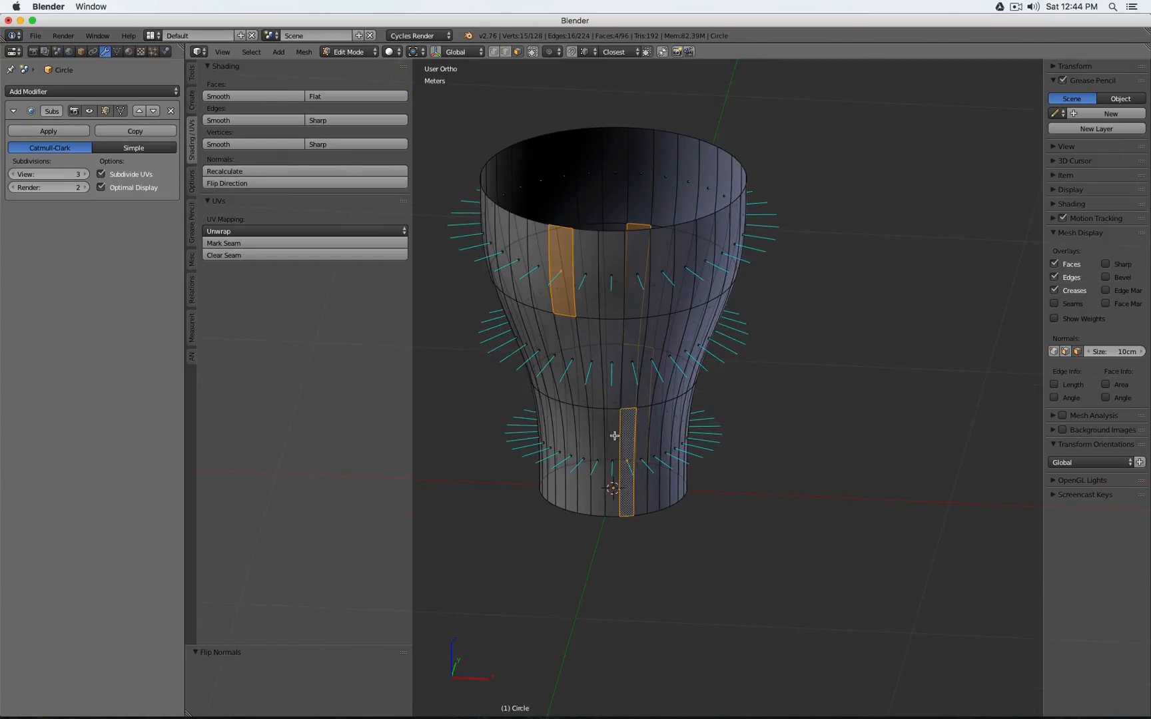
click(277, 184)
key(Tab)
middle_drag(712, 361, 629, 341)
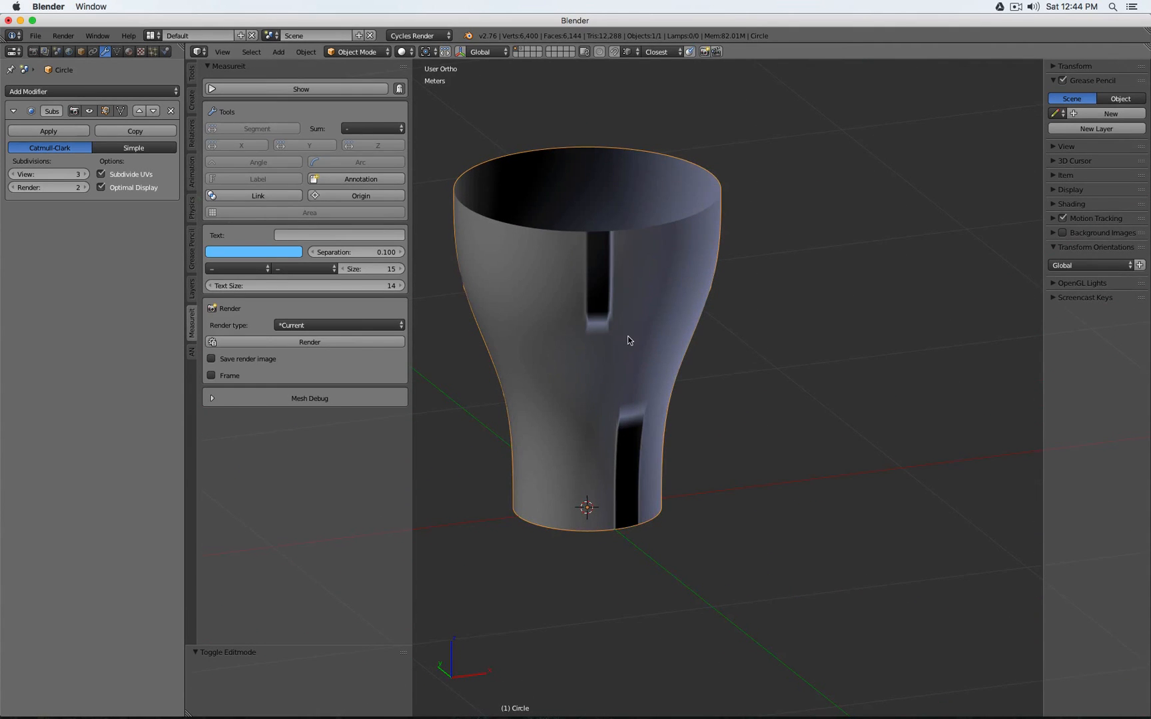
middle_drag(567, 285, 527, 284)
- Select the entire cup in Edit Mode and recalculate its normals
key(Tab)
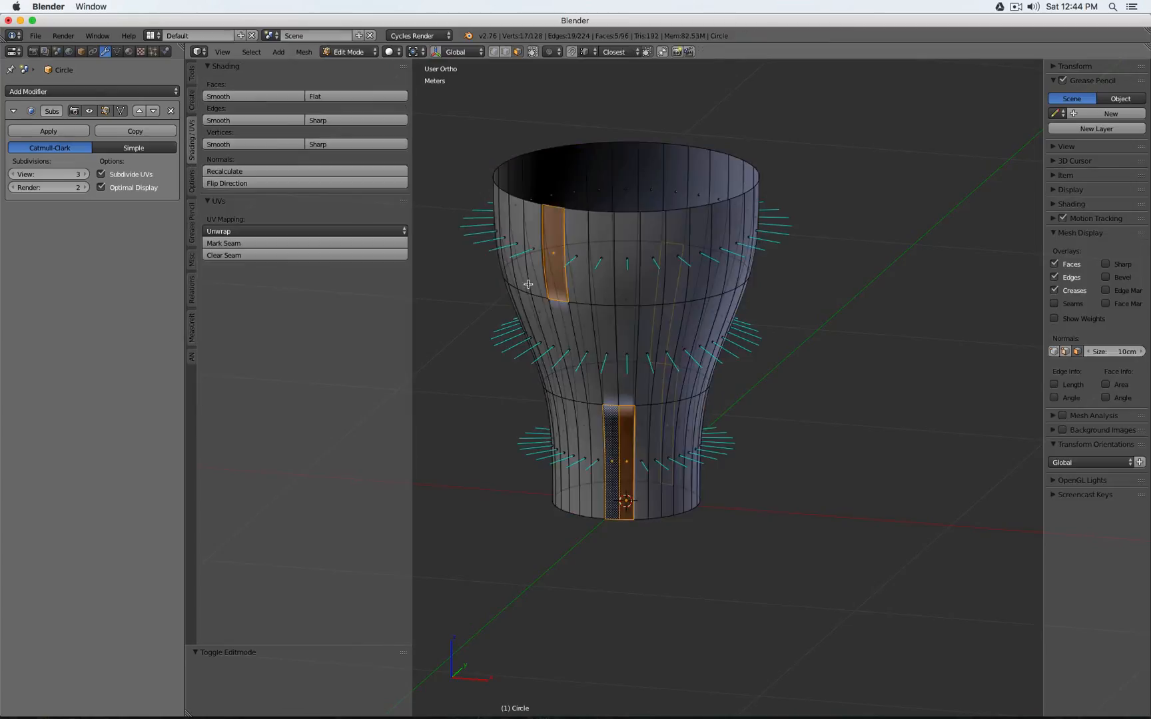
key(a)
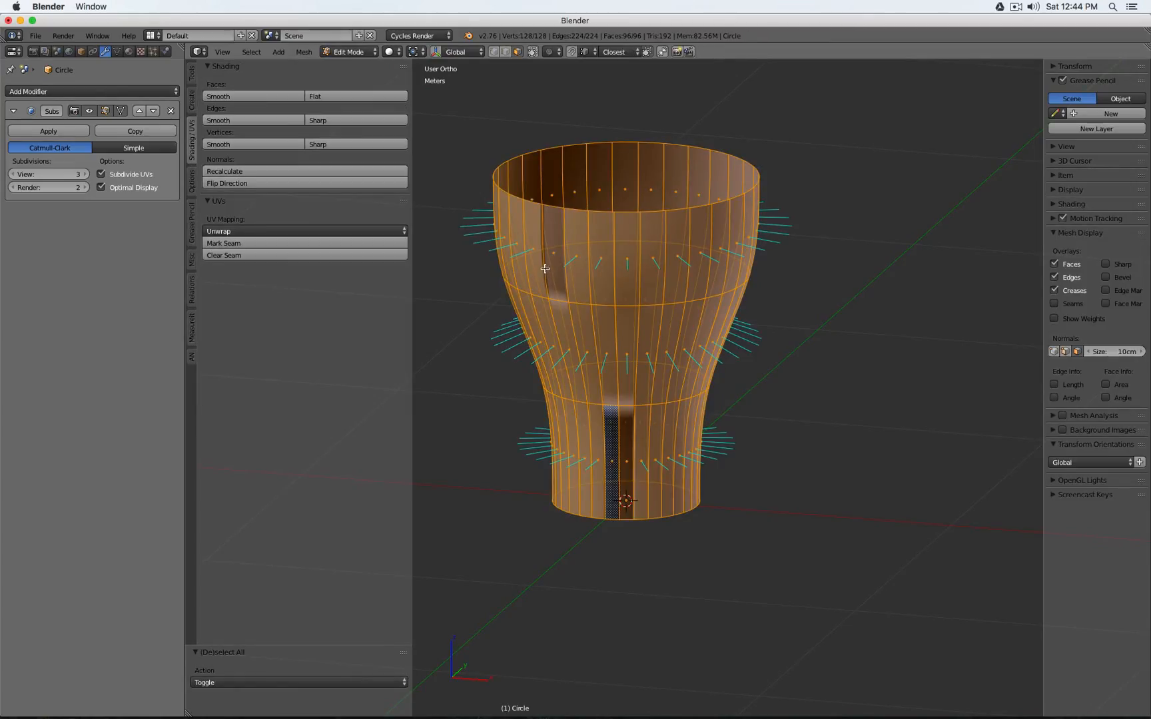
click(280, 168)
- Flip the normal of a single face below the cup's rim, and flip it back
right_click(551, 235)
click(315, 183)
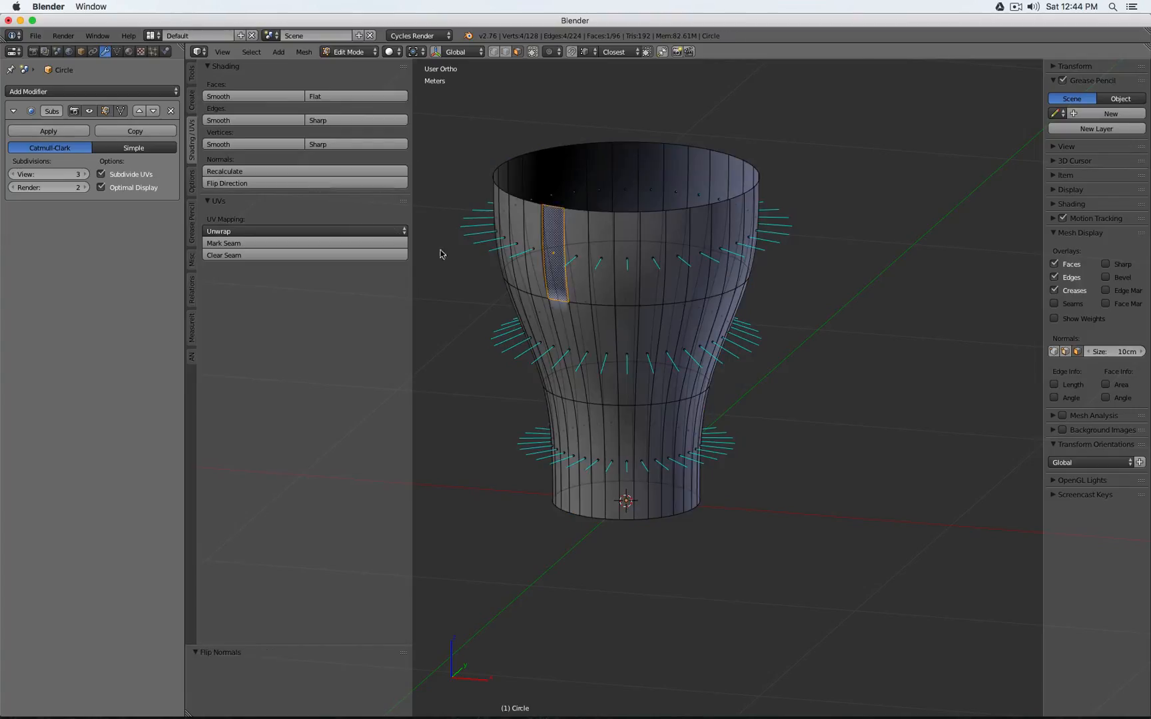
key(a)
right_click(551, 252)
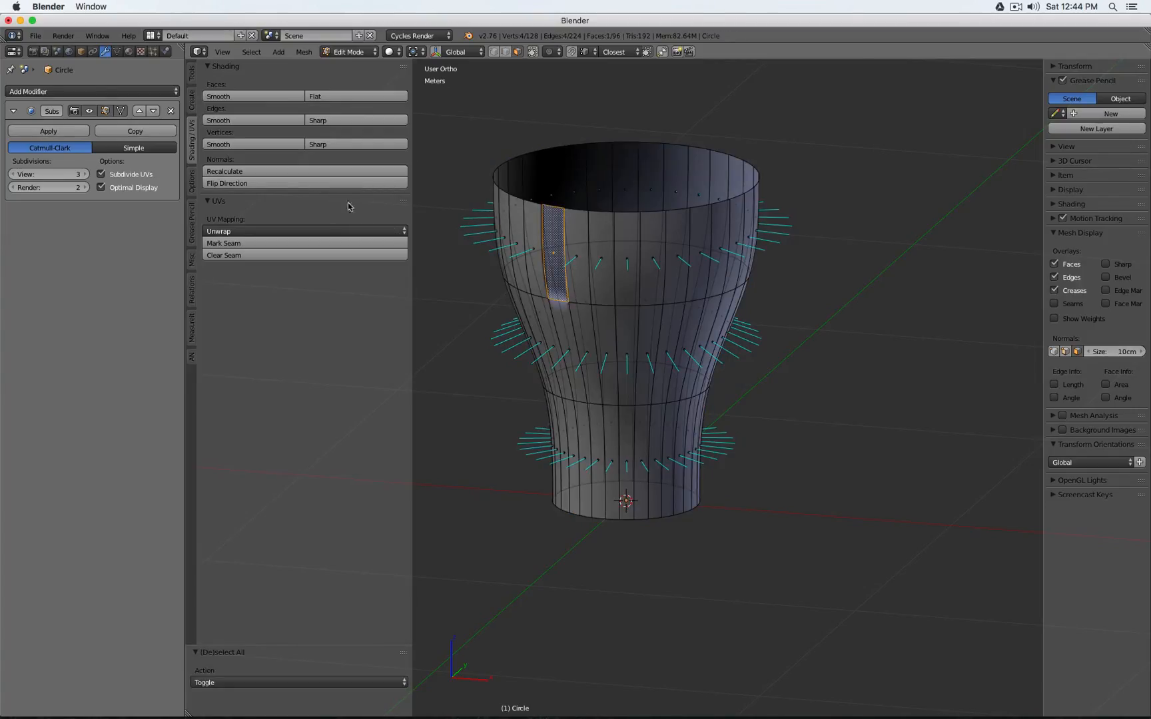
click(258, 184)
scroll(691, 257, down, 2)
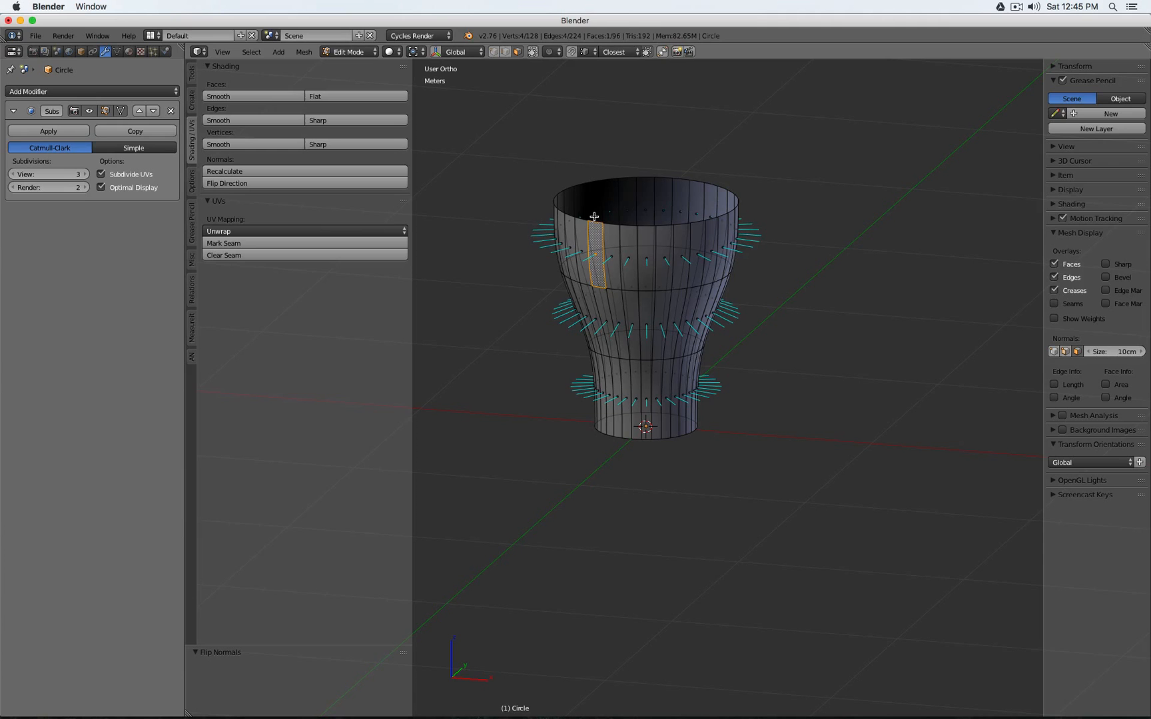
- Delete the cup object and add a new mesh circle with 32 vertices and a 1 m radius
key(Tab)
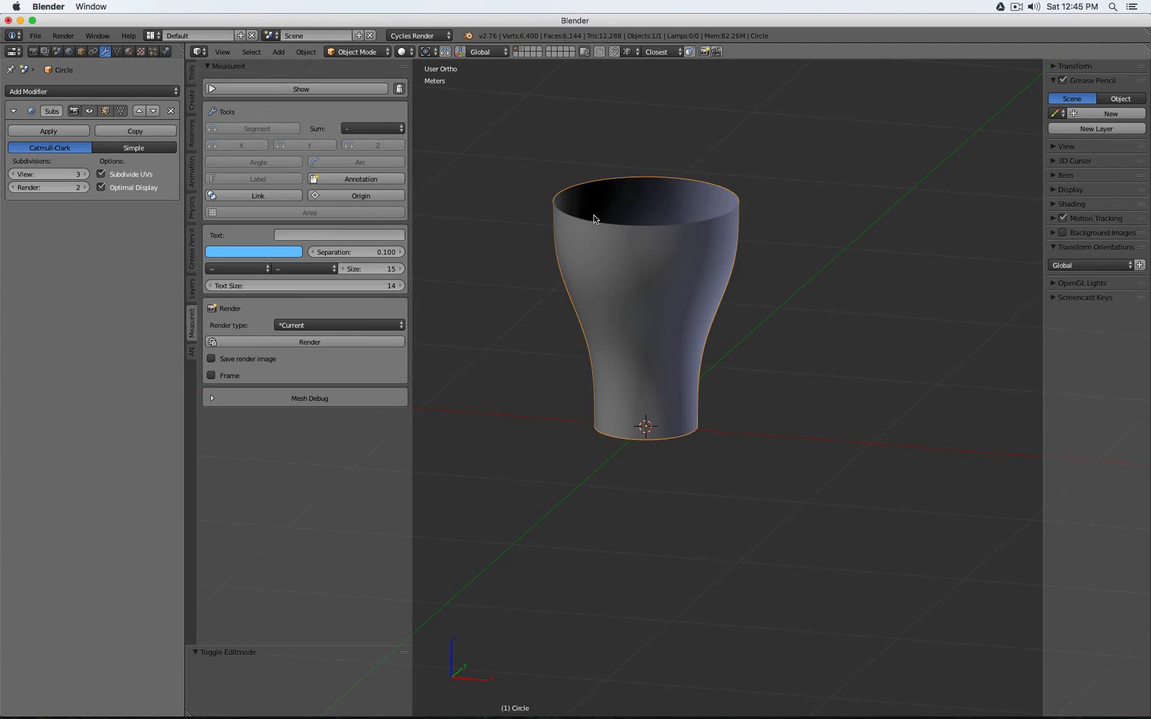
key(x)
click(596, 220)
key(shift+a)
mouse_move(596, 217)
click(652, 242)
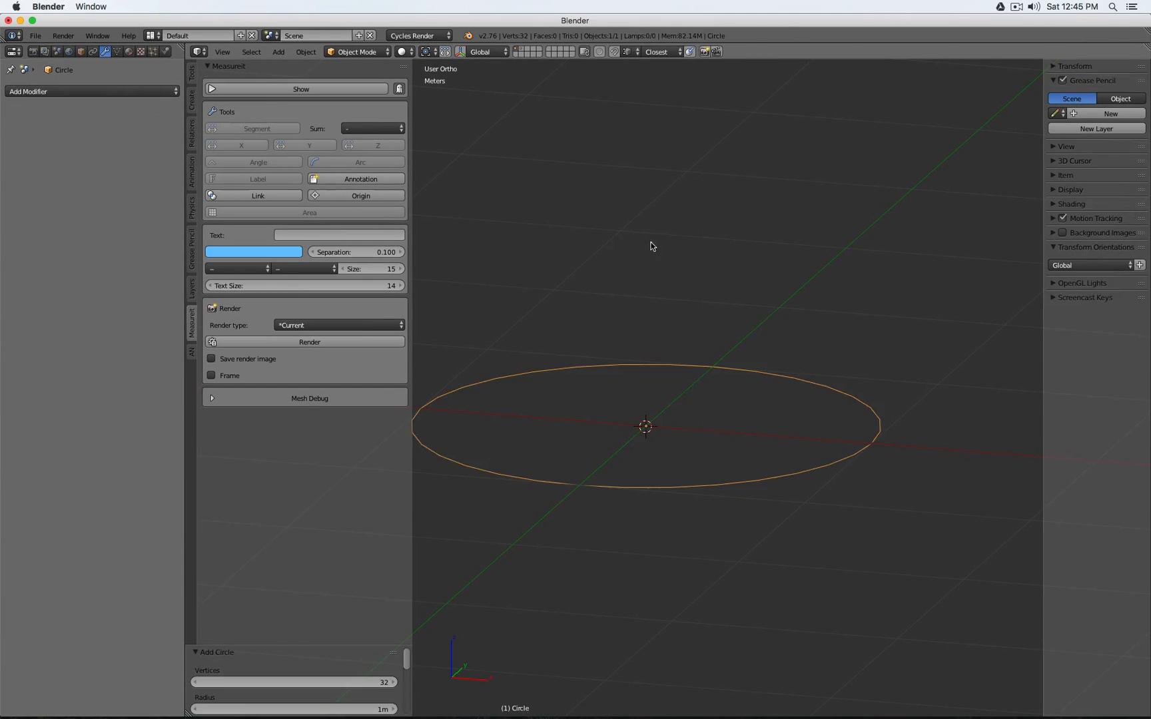
- Extrude the circle upward in Edit Mode and scale the new loop by about 2.86 to form a flared cone
shift+middle_drag(677, 337, 786, 297)
scroll(785, 299, down, 3)
key(Tab)
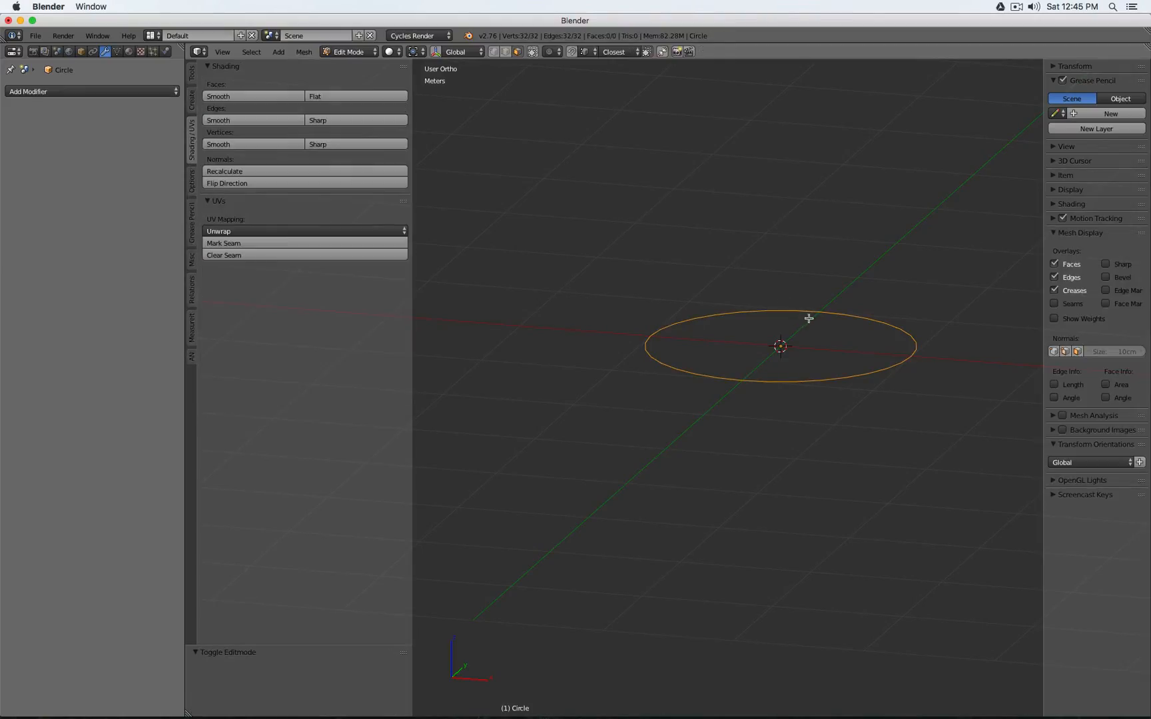
key(z)
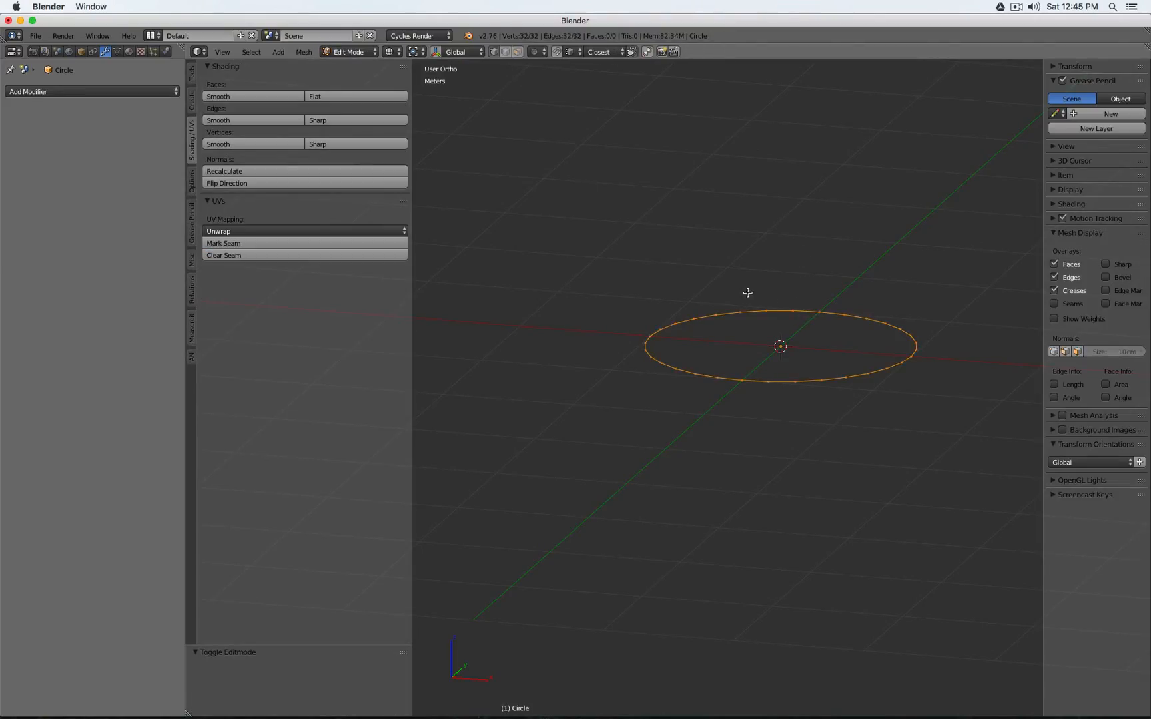
key(e)
click(758, 180)
key(s)
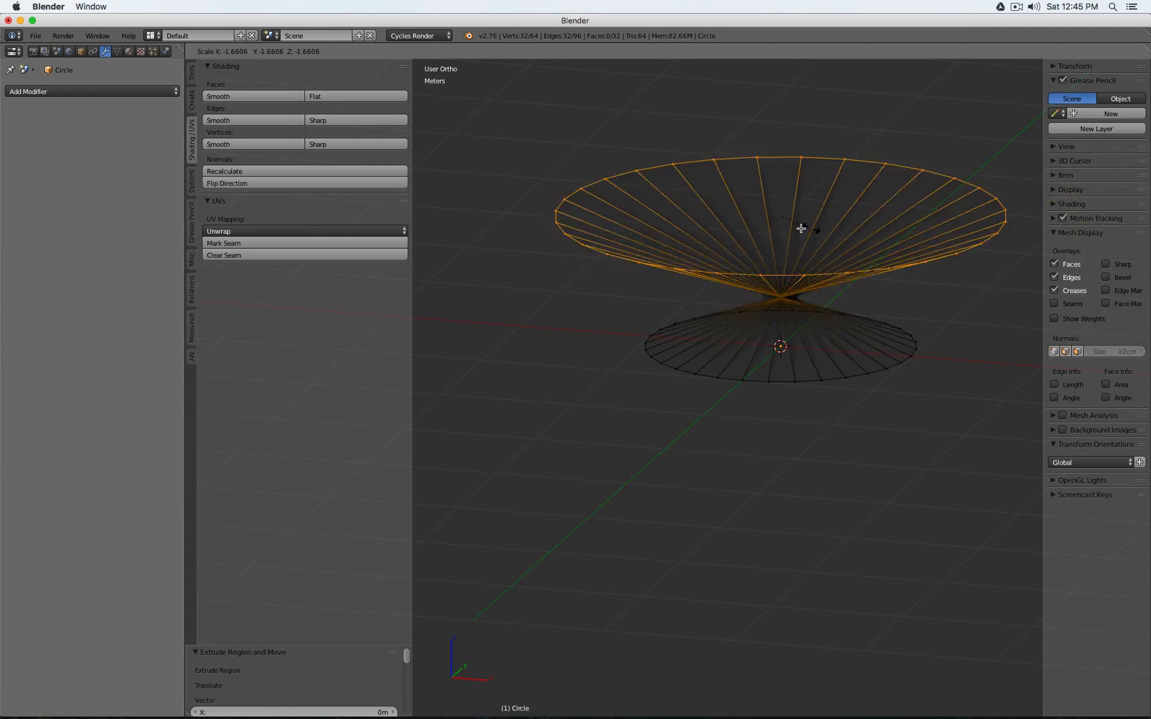
click(733, 236)
- Return to solid shading and extrude the cone's upper loop outward into a flat flange, scaled by about 2
scroll(728, 237, down, 4)
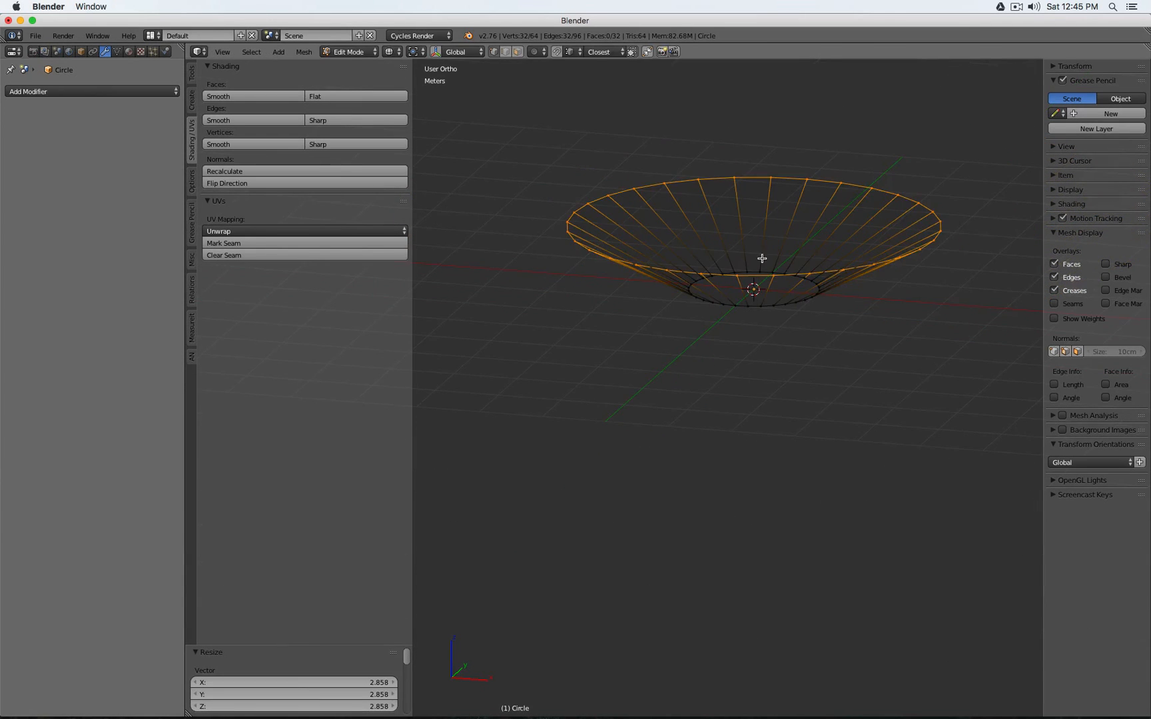
key(z)
key(e)
key(s)
click(745, 192)
scroll(745, 193, down, 5)
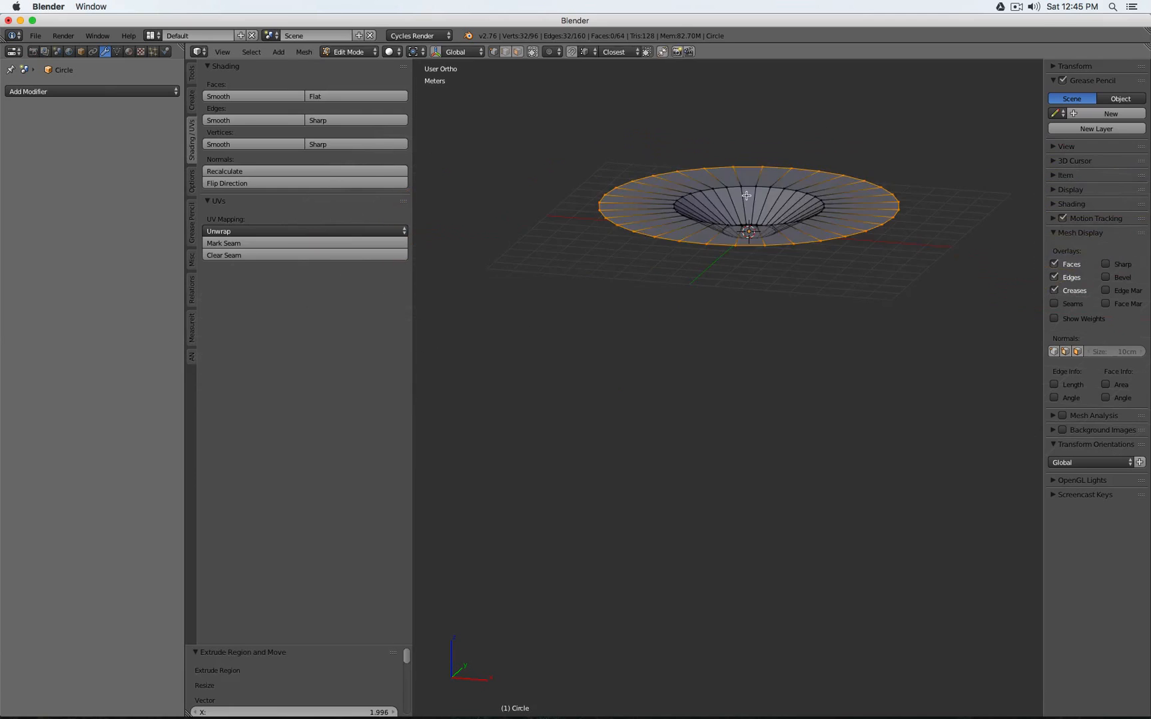
- Select the whole flanged mesh and recalculate its normals
key(Tab)
middle_drag(744, 168, 754, 179)
key(Tab)
key(a)
key(a)
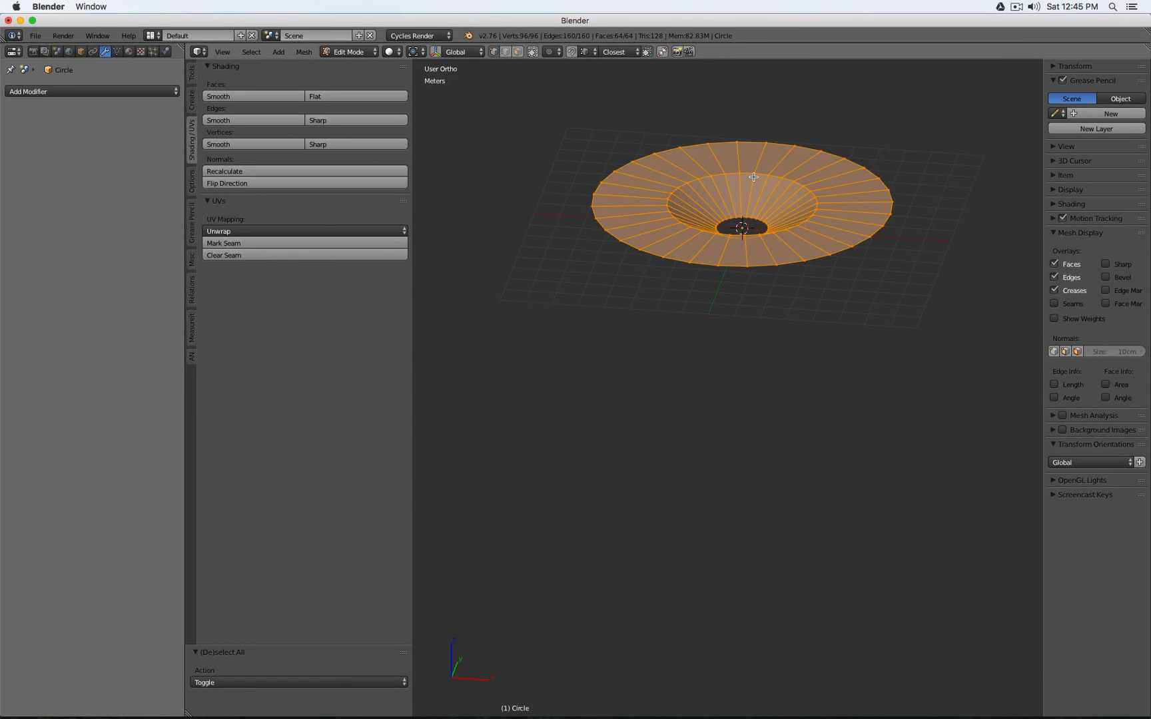
key(ctrl+n)
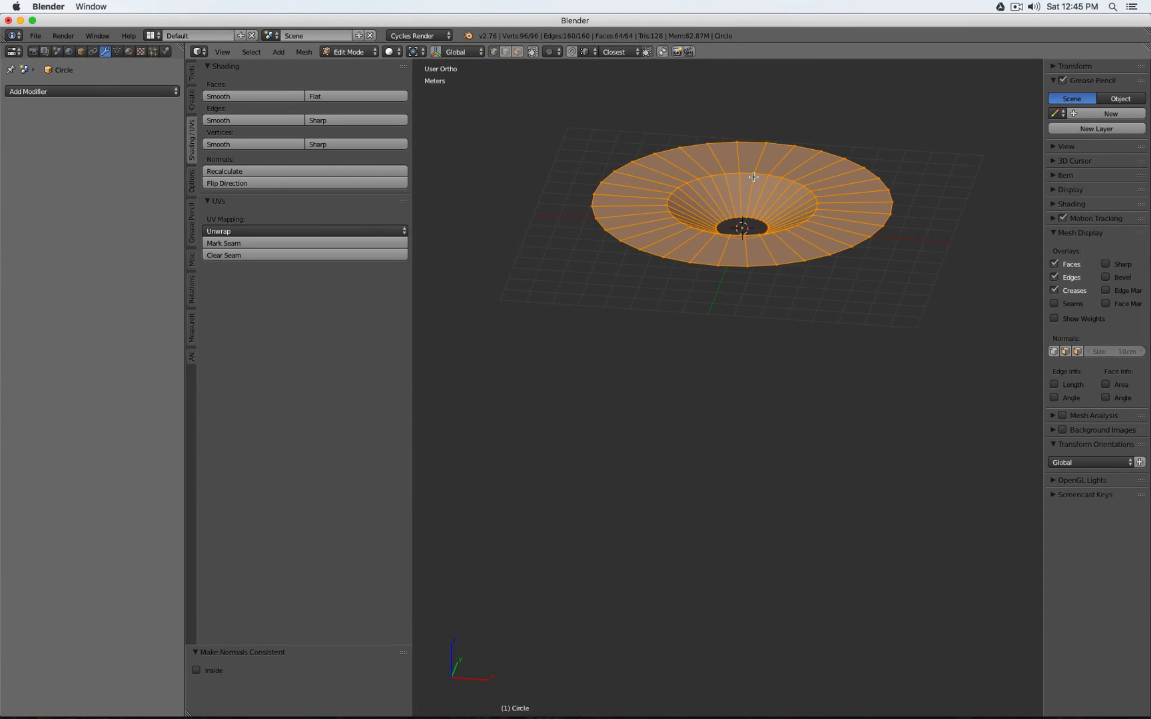
- Turn on the face normals display and inspect the flanged shape in Object Mode
scroll(754, 184, up, 1)
scroll(772, 306, up, 2)
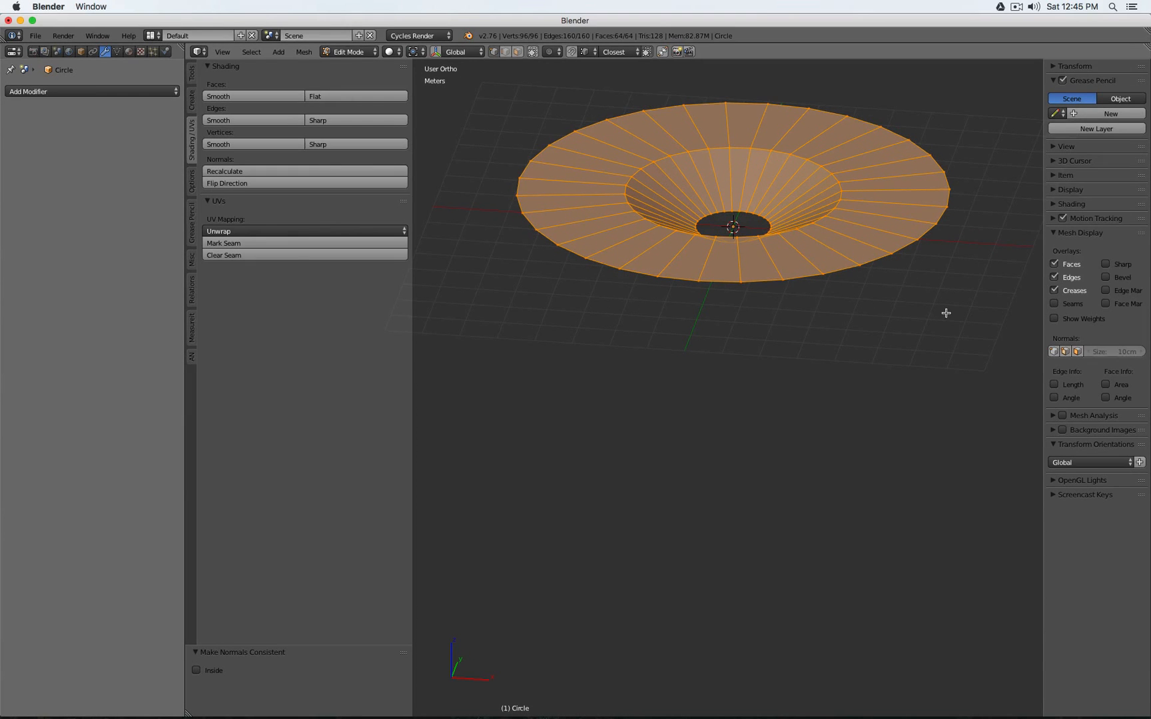
click(1077, 351)
middle_drag(918, 349, 880, 308)
shift+middle_drag(821, 234, 817, 329)
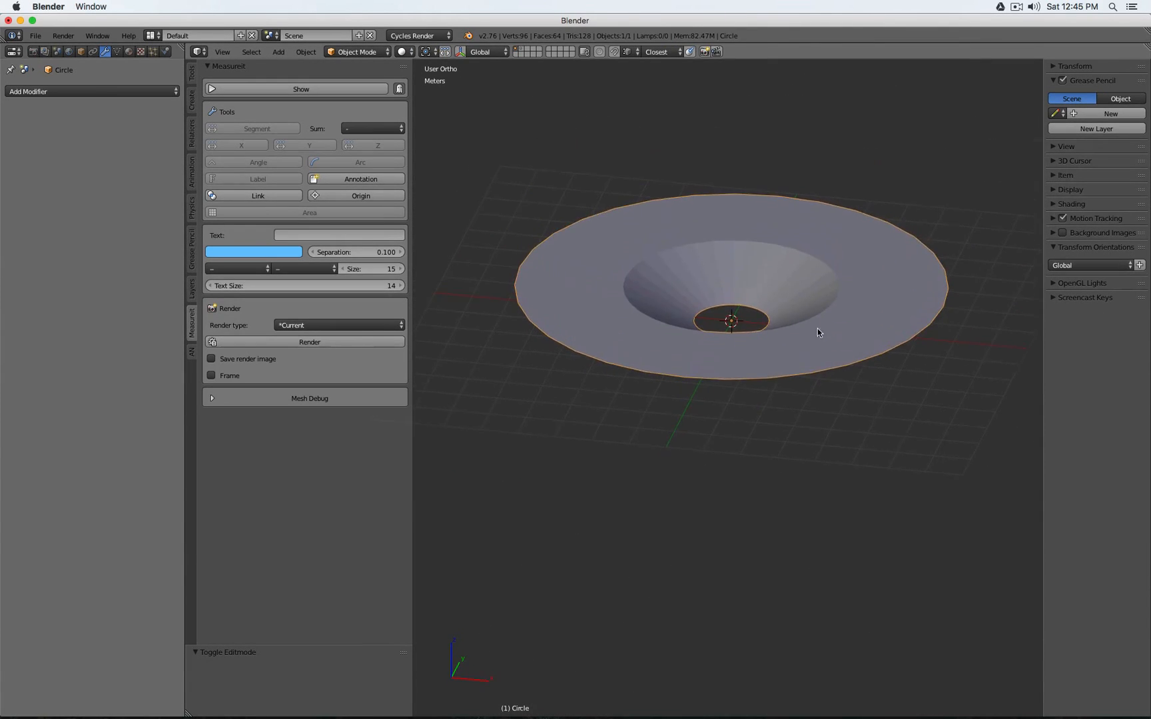
- Select the edge loop around the bottom hole and extrude it inward, scaled by about 0.49
key(Tab)
scroll(750, 295, up, 5)
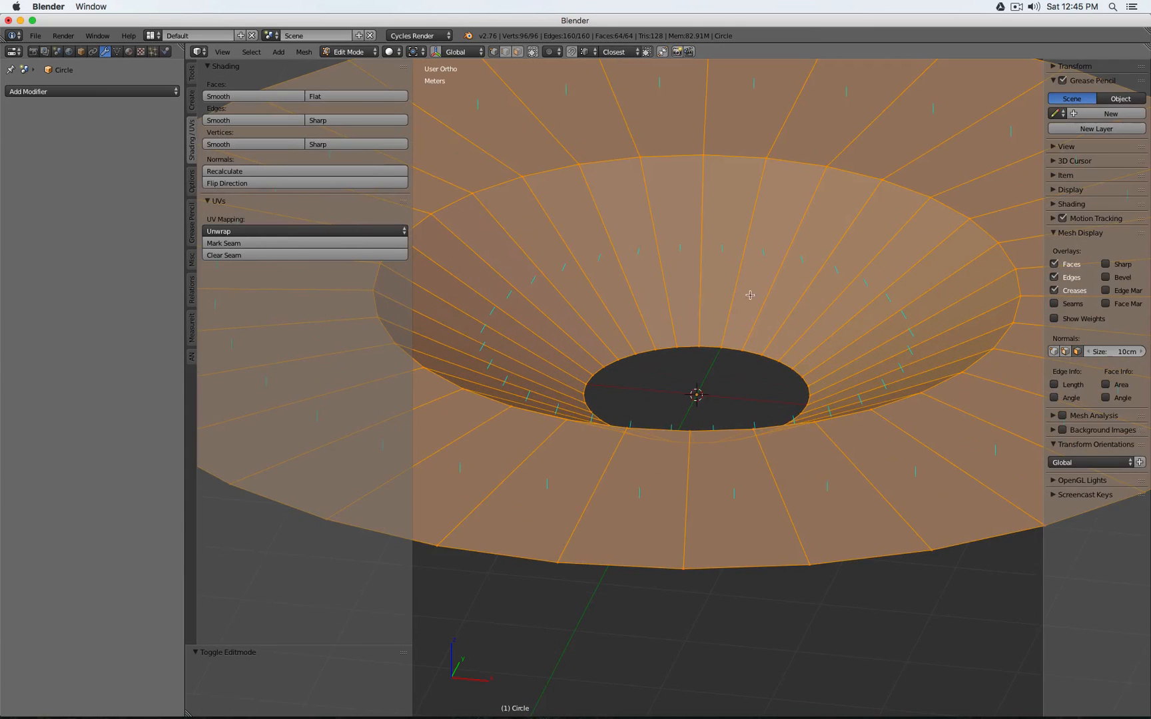
right_click(736, 352)
alt+right_click(731, 353)
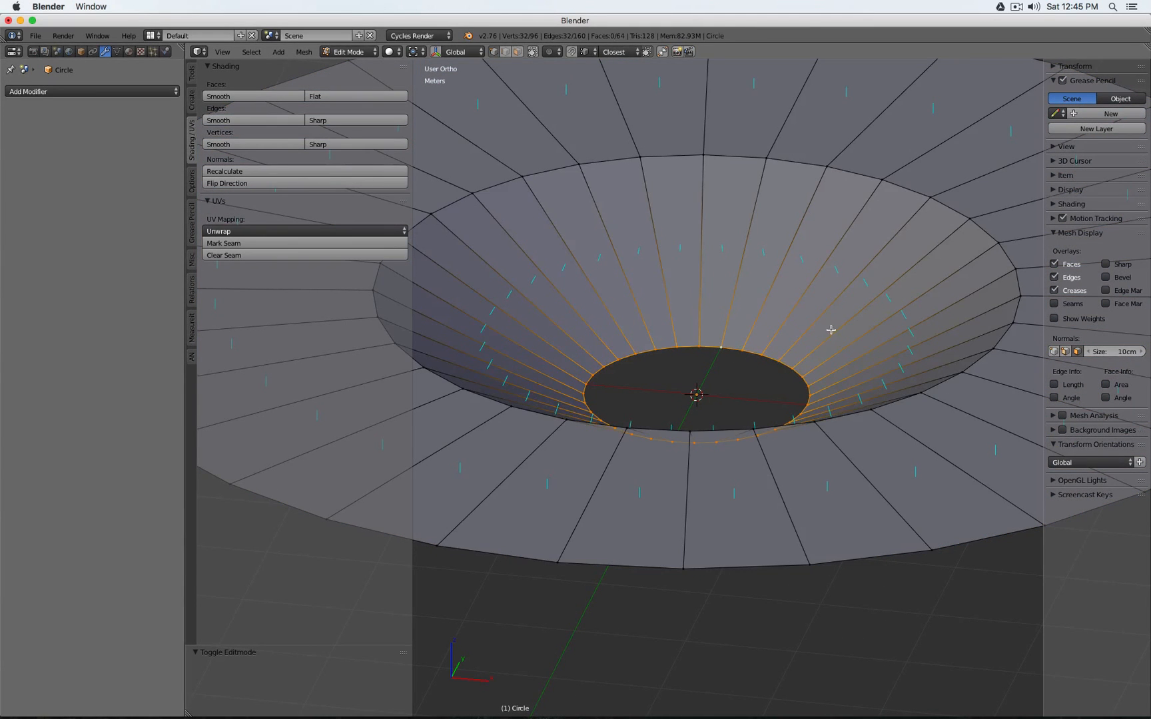
key(e)
key(s)
click(771, 333)
- Select the flange's outer edge loop and extrude it straight up along Z into a vertical wall
scroll(773, 320, down, 3)
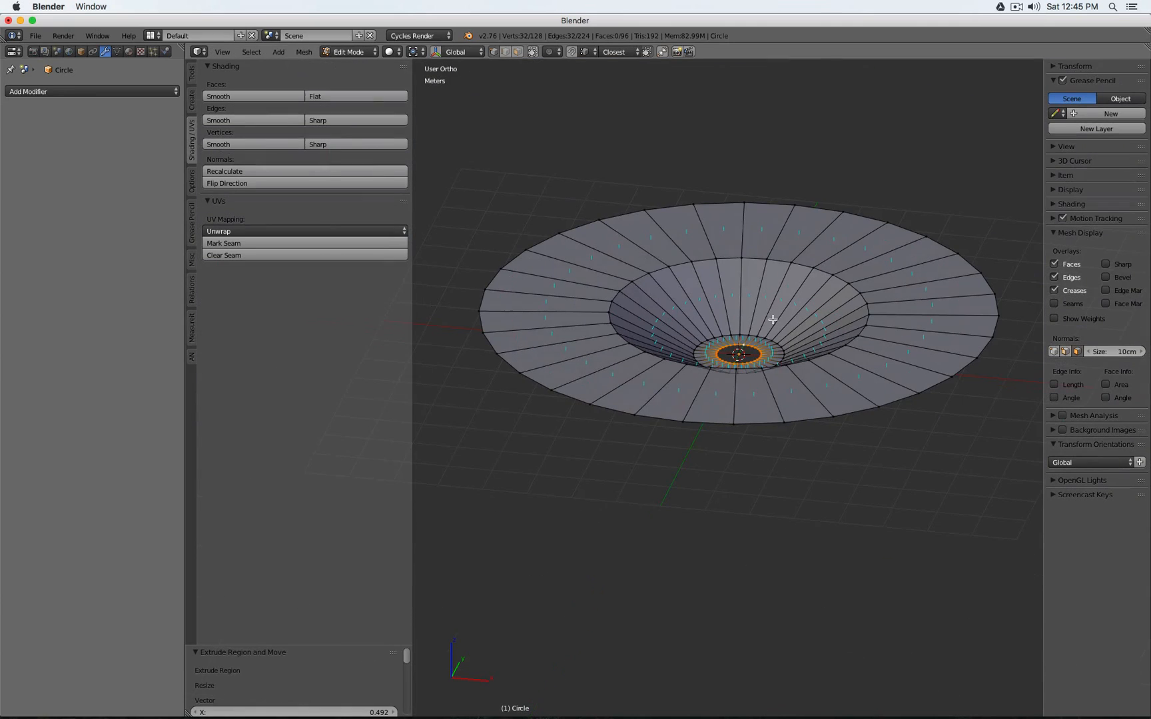
alt+right_click(770, 203)
key(e)
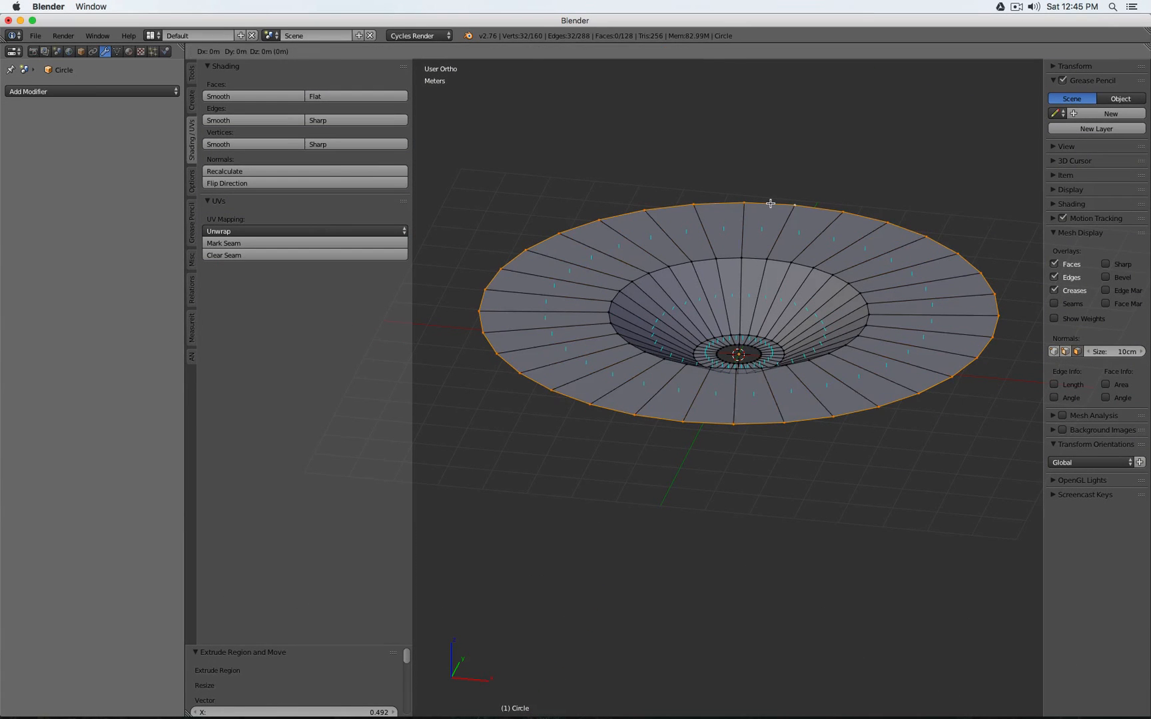
key(z)
click(763, 111)
- Extrude the wall's top loop inward, scaled by about 0.5, to form a flat upper ring
shift+middle_drag(786, 184, 789, 249)
key(e)
key(s)
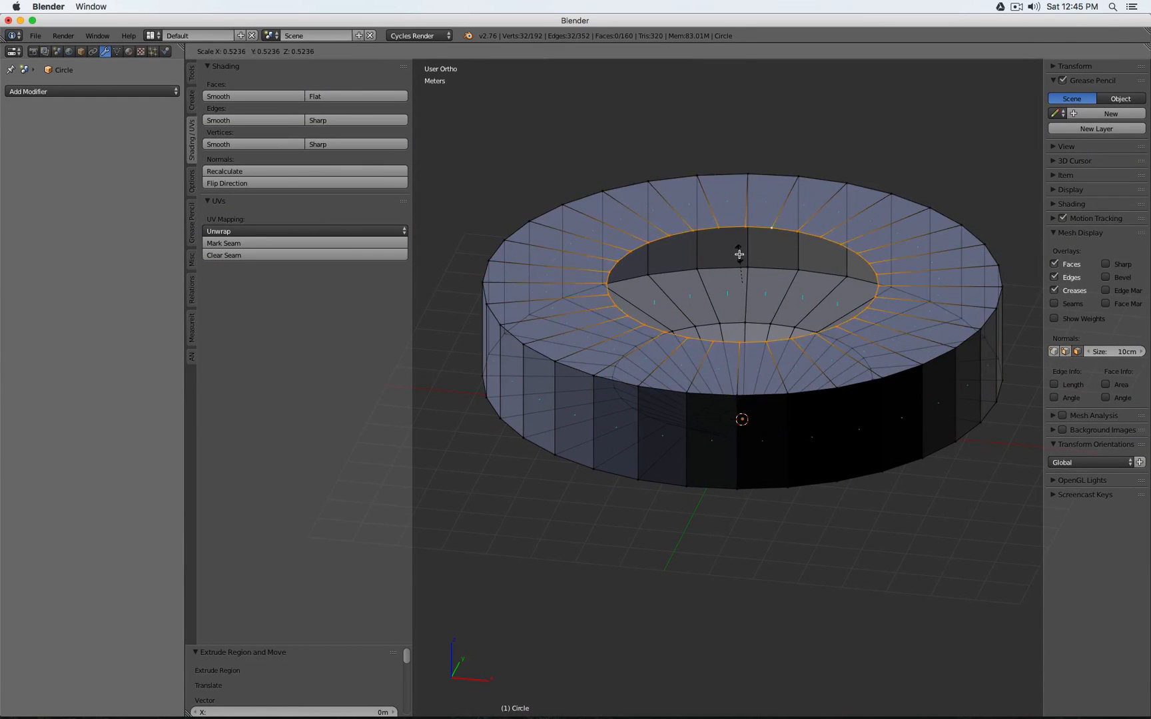
click(758, 287)
- Recalculate the normals of the whole mesh and inspect the shape from above and the side in Object Mode
key(a)
key(a)
key(a)
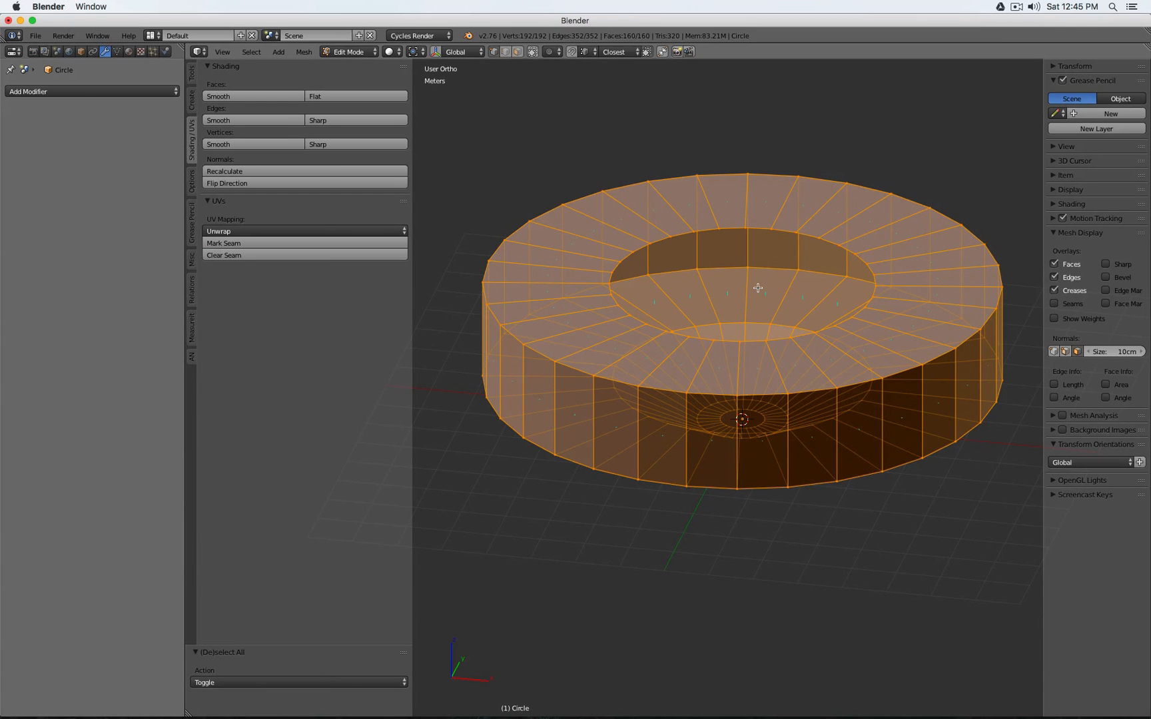
key(ctrl+n)
key(Tab)
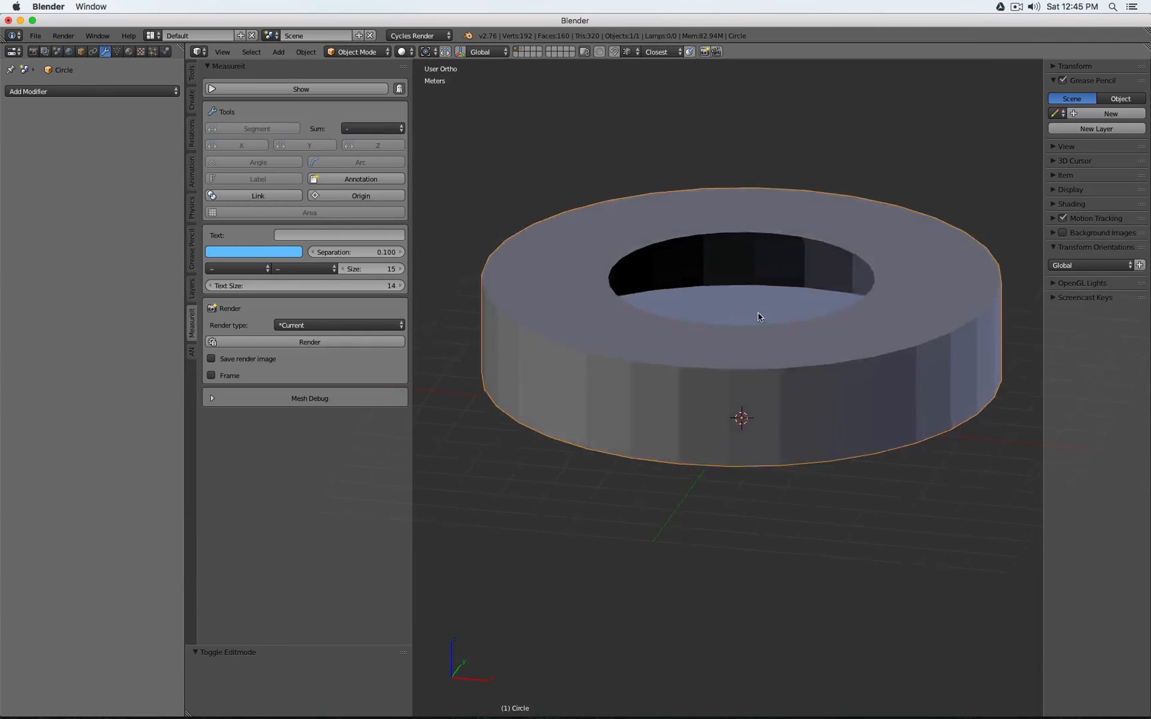
middle_drag(753, 317, 828, 267)
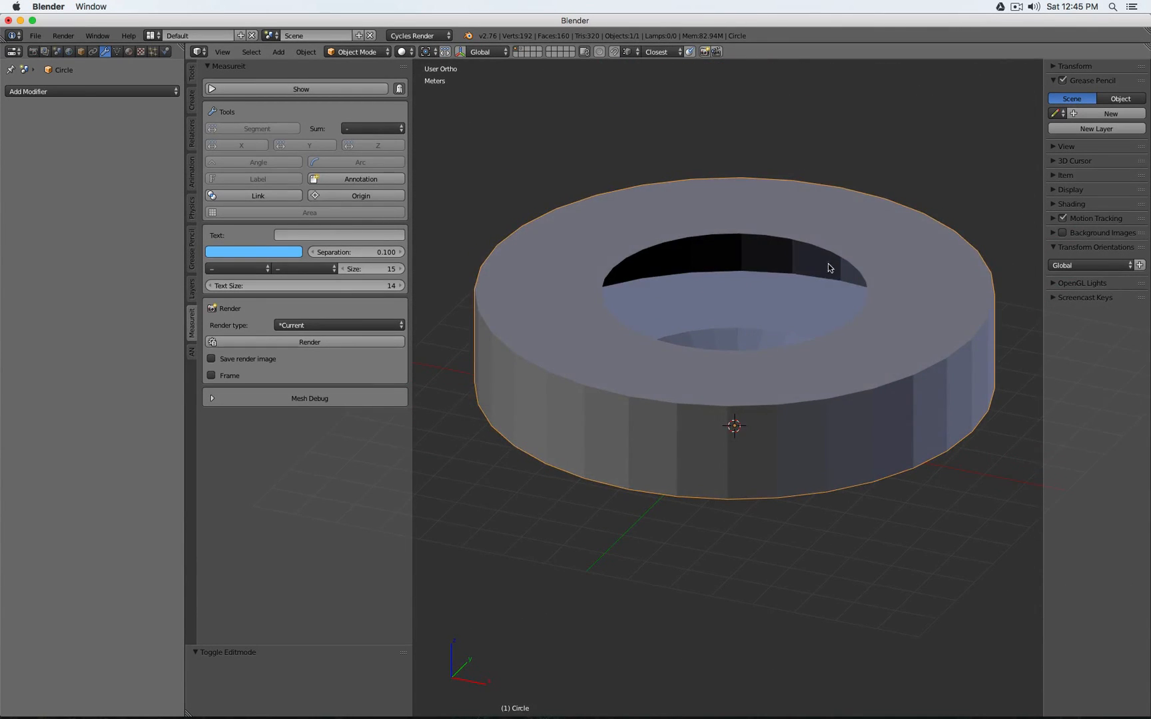
middle_drag(820, 355, 840, 298)
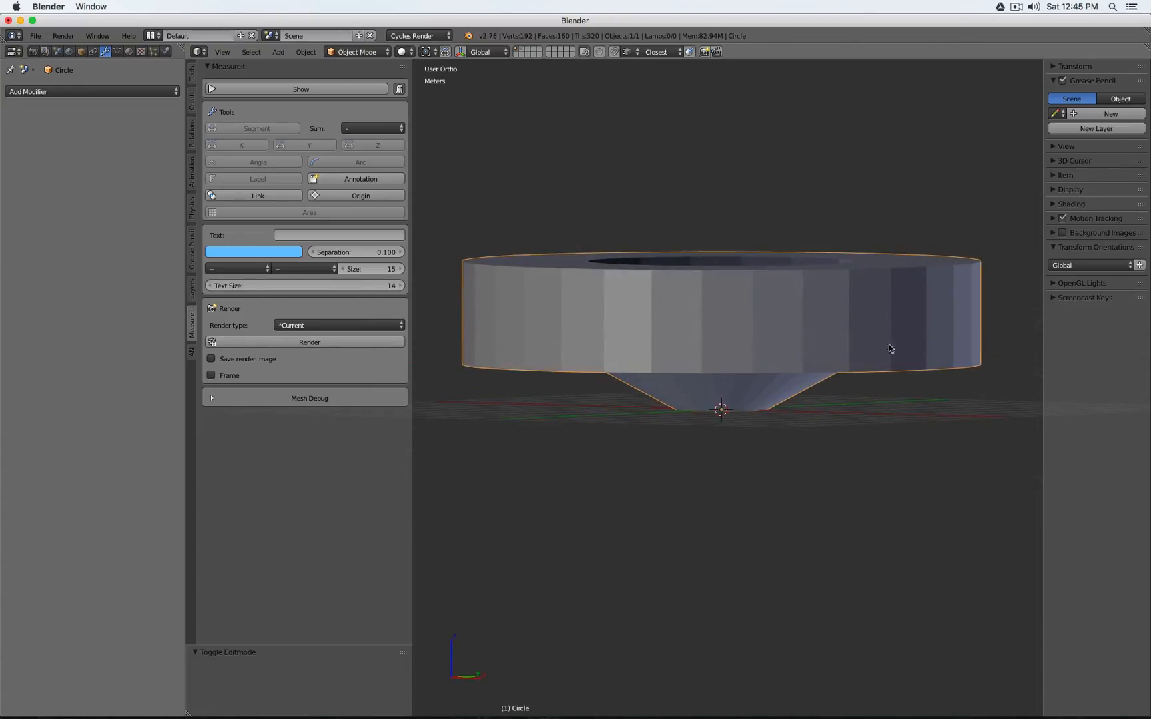
- Inspect the ring-shaped mesh in Edit and Object Mode and delete the object from the scene
middle_drag(947, 339, 912, 357)
key(Tab)
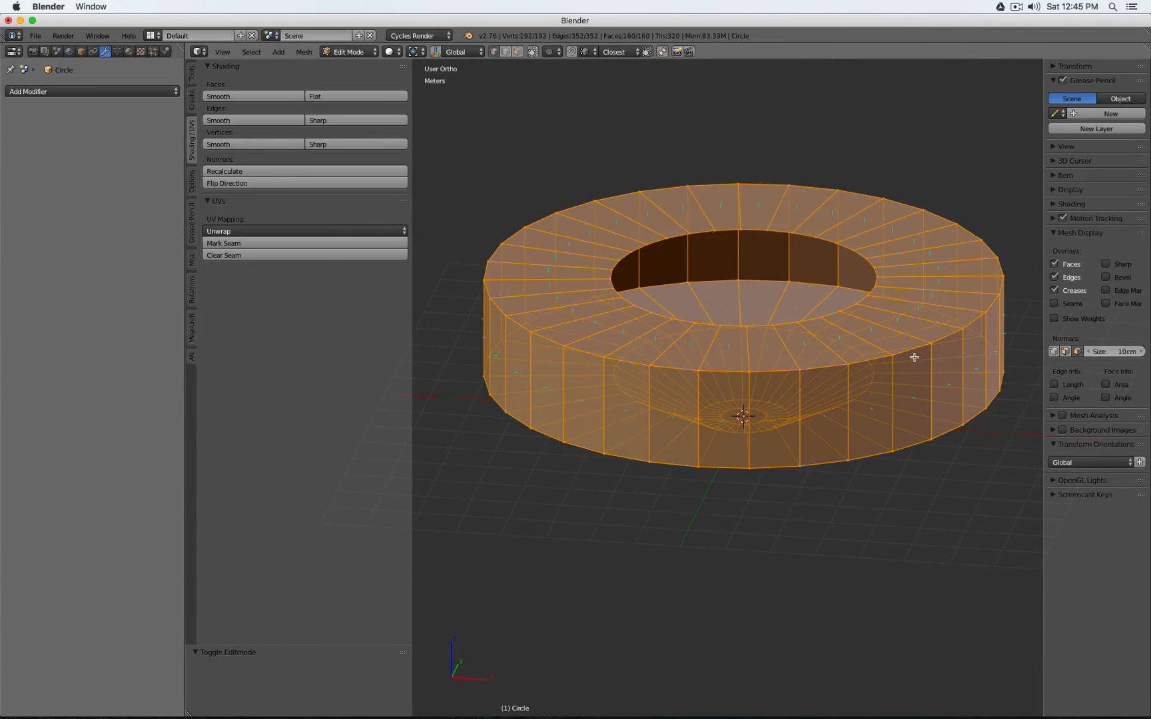
middle_drag(872, 302, 912, 301)
scroll(795, 257, down, 3)
key(Tab)
shift+middle_drag(800, 255, 762, 305)
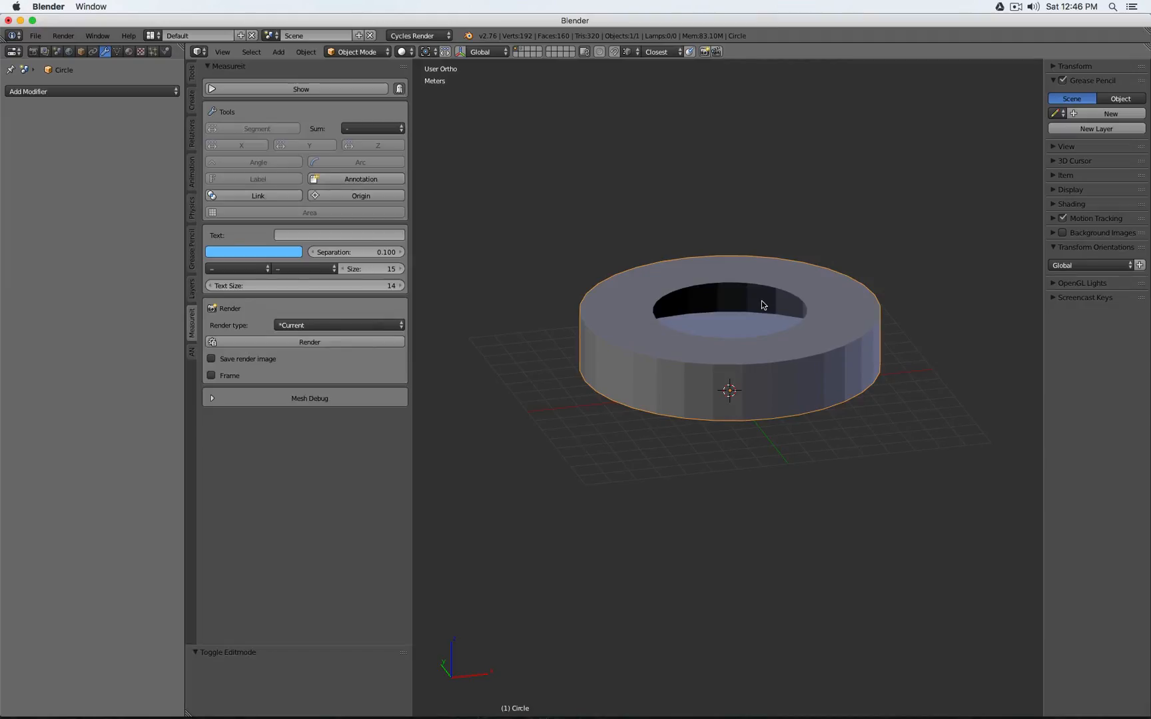
key(t)
key(x)
click(762, 301)
- Add a cube and scale its mesh along Z into a tall box about three times as high as wide
key(shift+a)
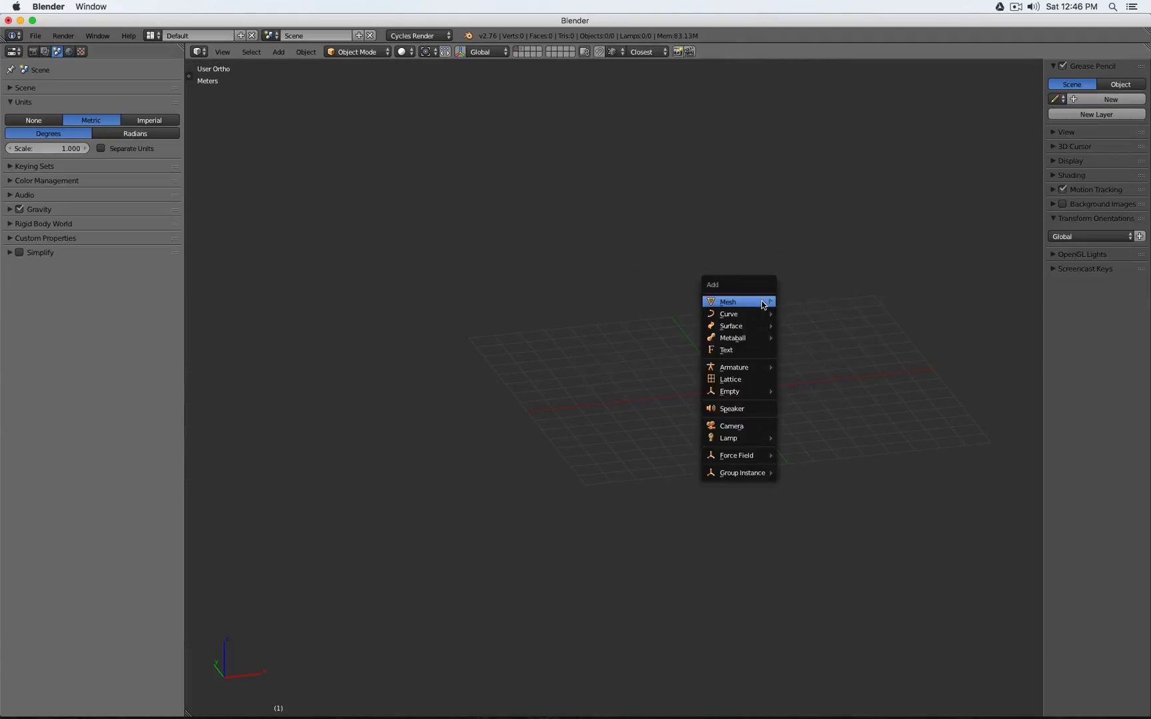
mouse_move(764, 304)
click(803, 314)
key(KP_1)
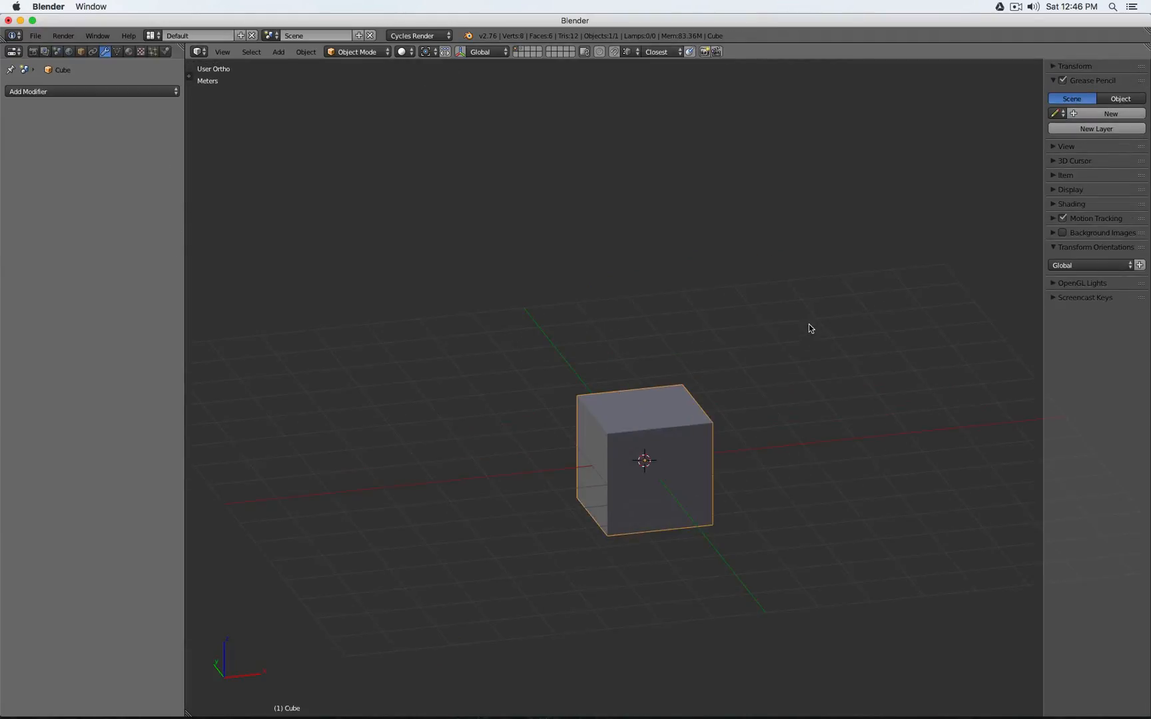
key(Tab)
key(s)
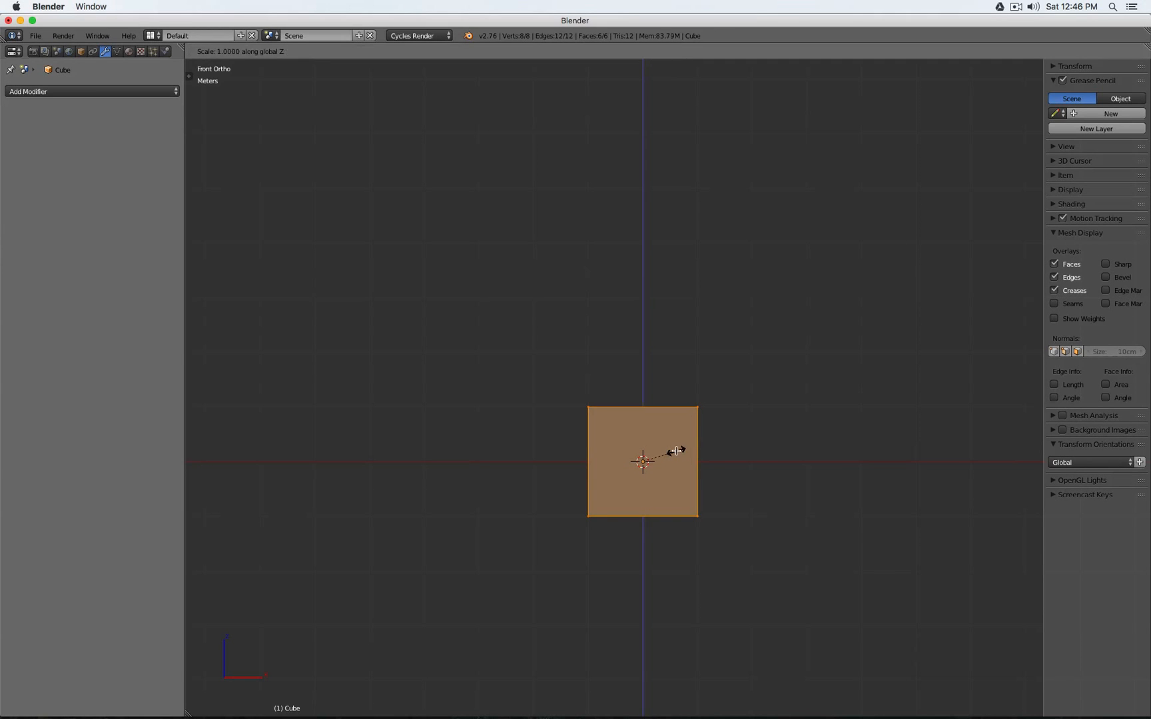
key(z)
click(726, 389)
key(Tab)
scroll(725, 388, down, 3)
shift+middle_drag(726, 388, 725, 307)
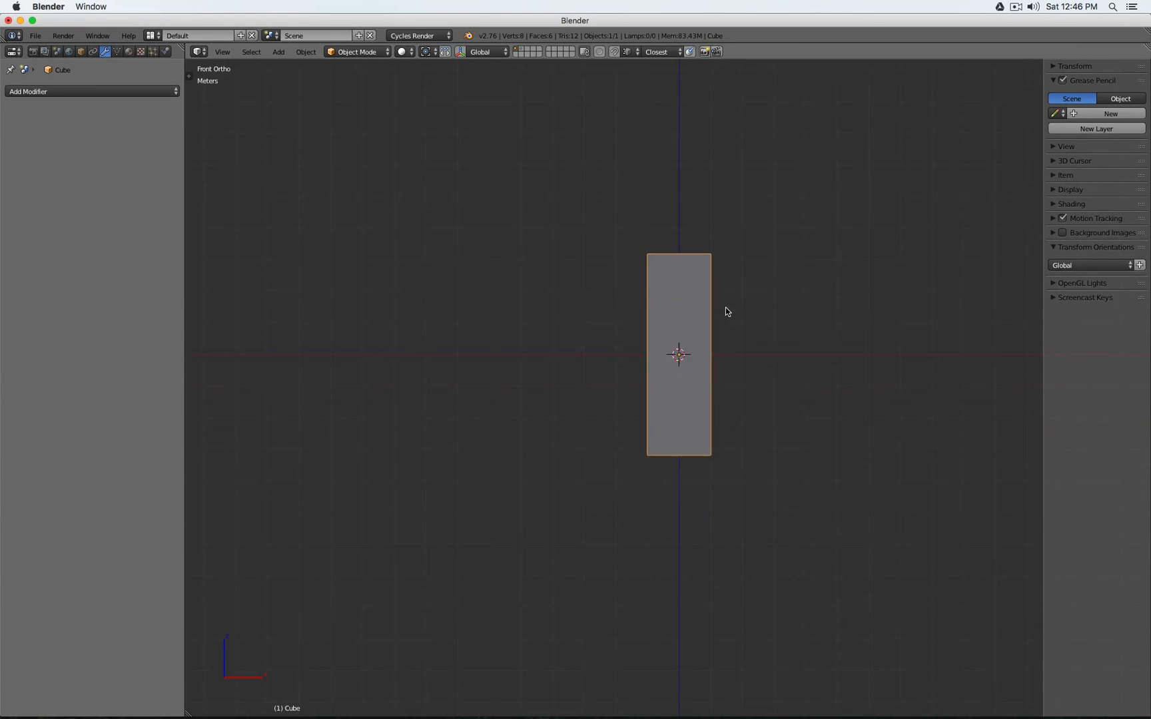
- Add a plane at the box's centre and scale its mesh to about twice the box's width
key(shift+a)
mouse_move(725, 306)
click(779, 305)
key(Tab)
key(s)
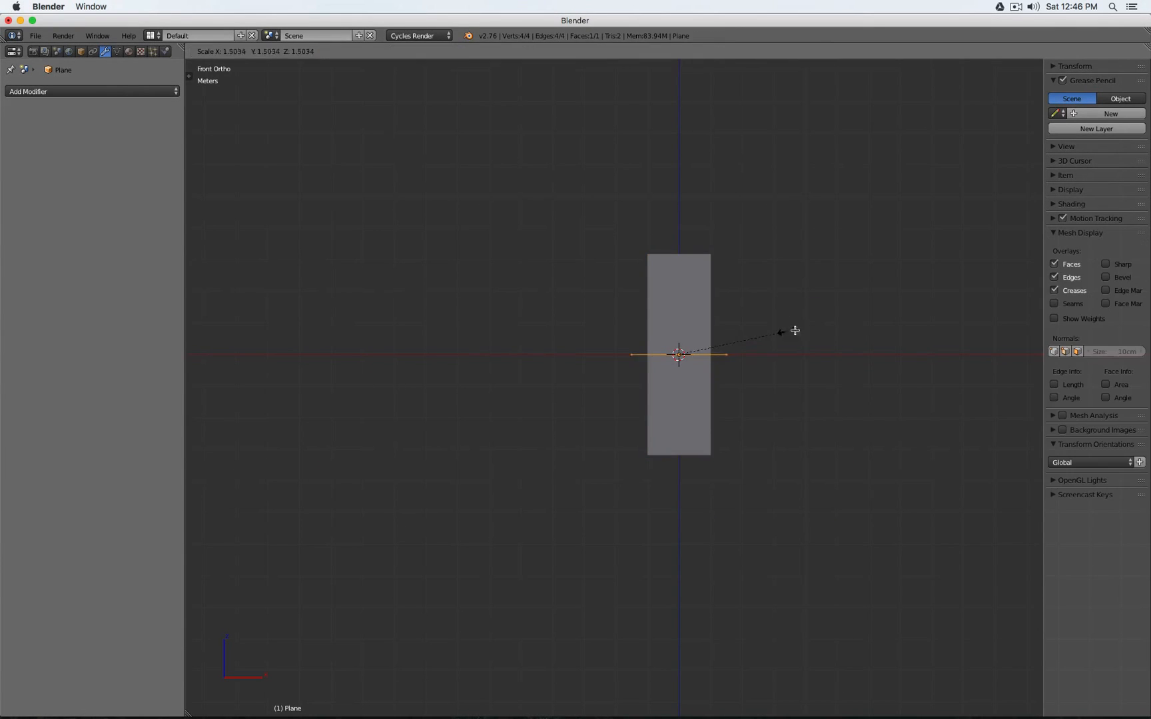
click(823, 327)
key(Tab)
- Rotate the plane by about -30 degrees in the front view so it cuts diagonally through the box
key(r)
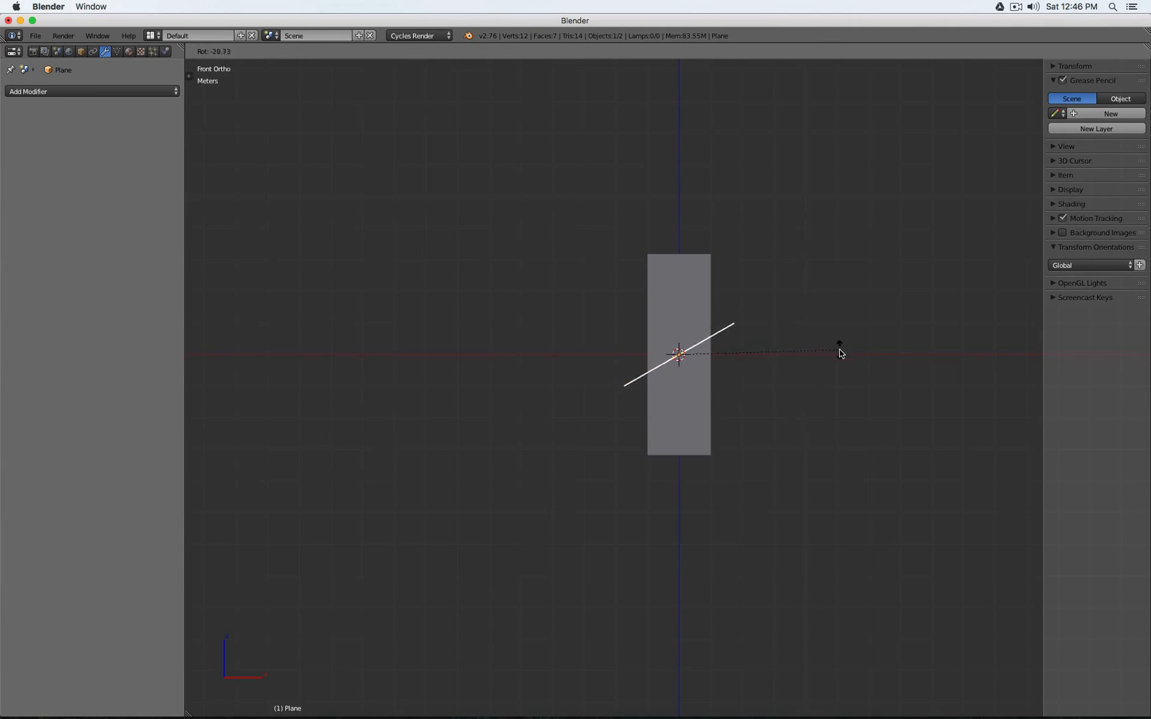
click(840, 349)
middle_drag(839, 349, 735, 334)
scroll(734, 331, up, 1)
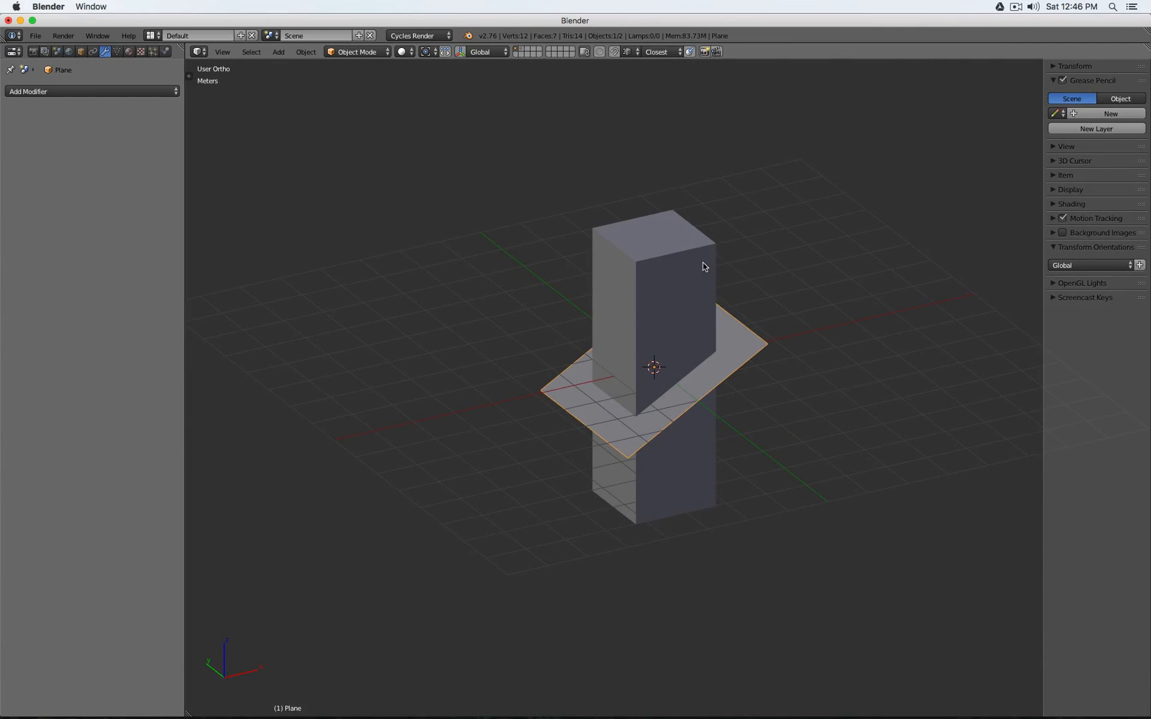
- Set the normals' display size to 1 m for the plane and view its face normal in wireframe from the front
right_click(702, 263)
right_click(732, 357)
key(Tab)
click(1109, 351)
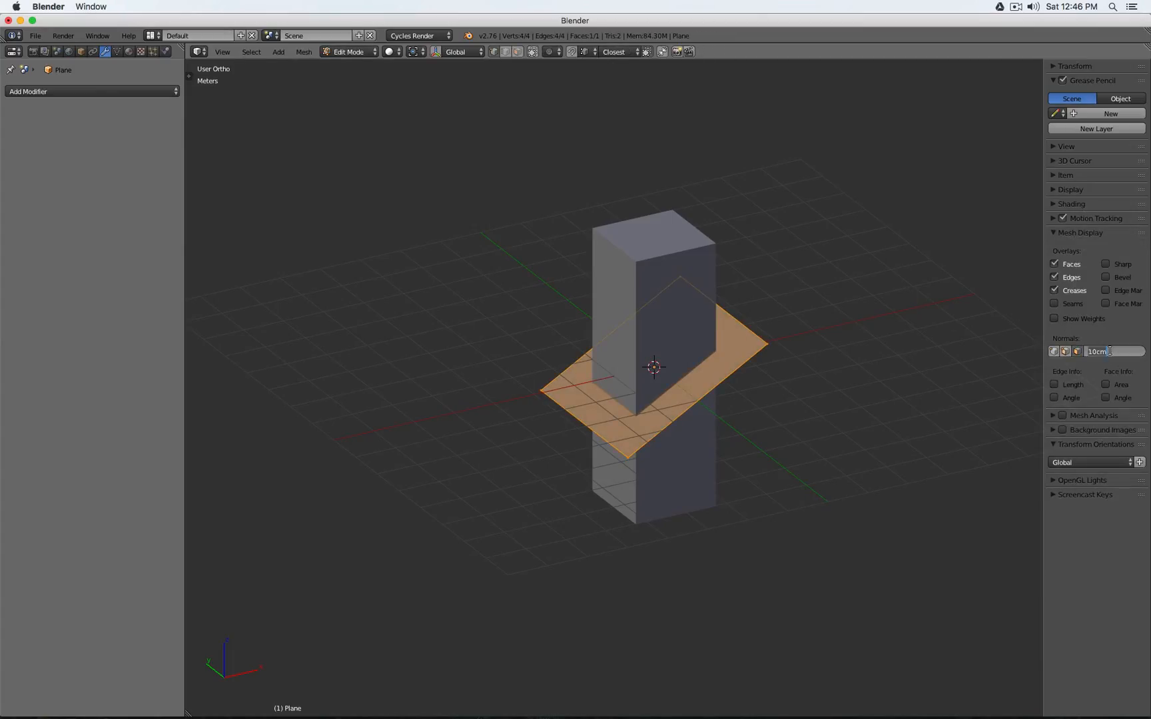
text(1)
middle_drag(807, 316, 776, 295)
key(z)
scroll(702, 309, up, 4)
middle_drag(702, 309, 703, 307)
scroll(703, 306, down, 4)
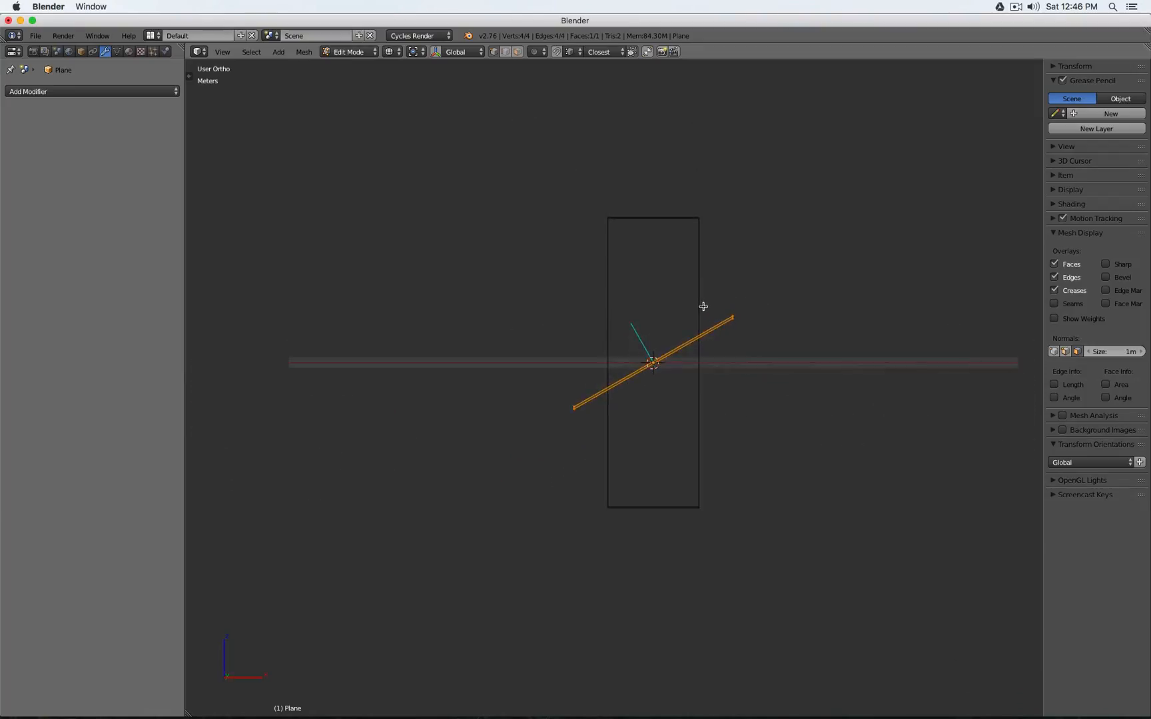
key(KP_1)
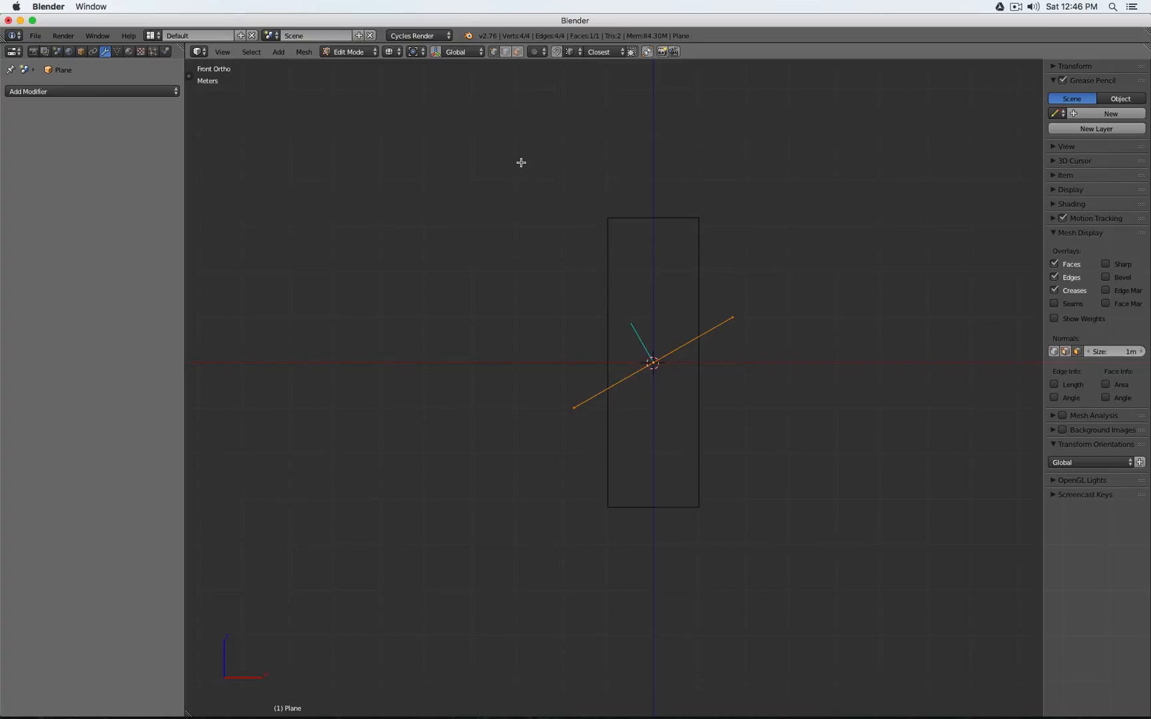
- Give the box a Boolean modifier set to Difference with the plane as its object
key(Tab)
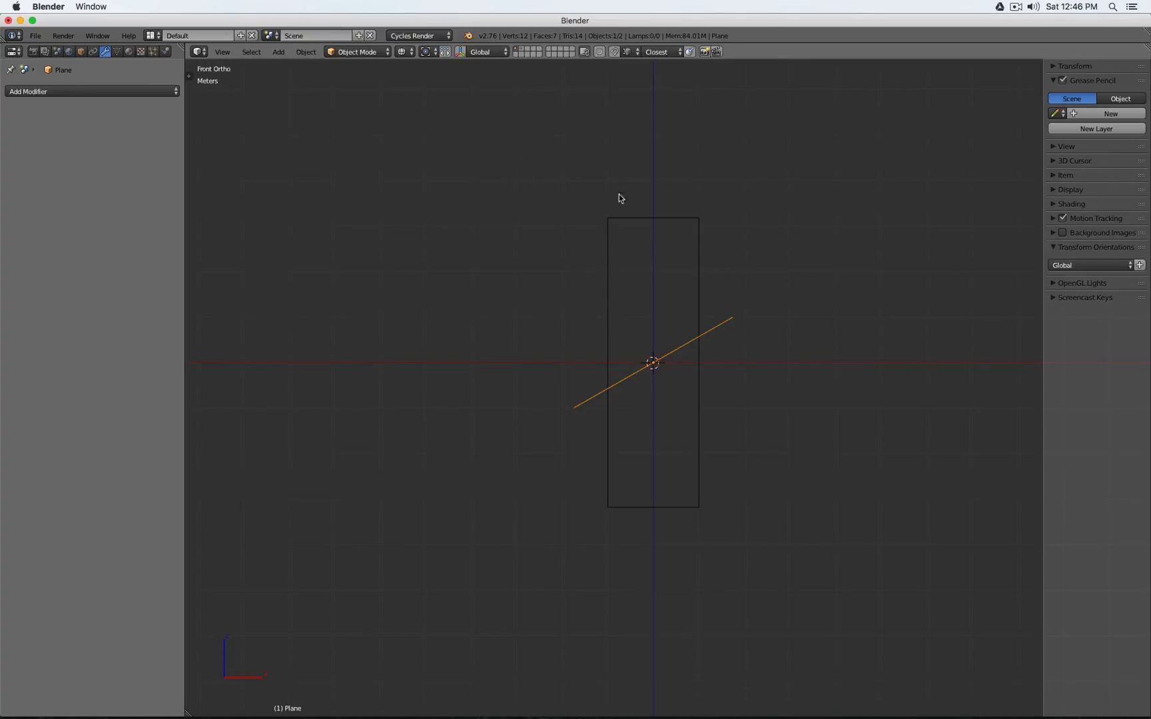
right_click(658, 218)
click(125, 89)
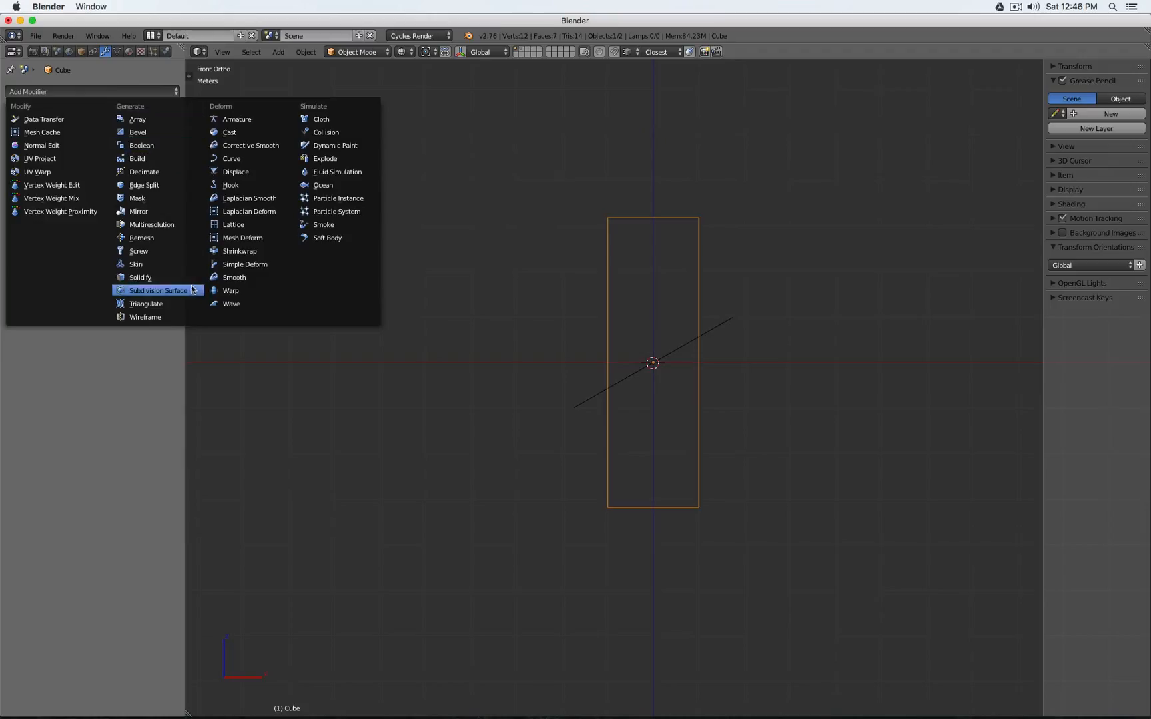
click(172, 147)
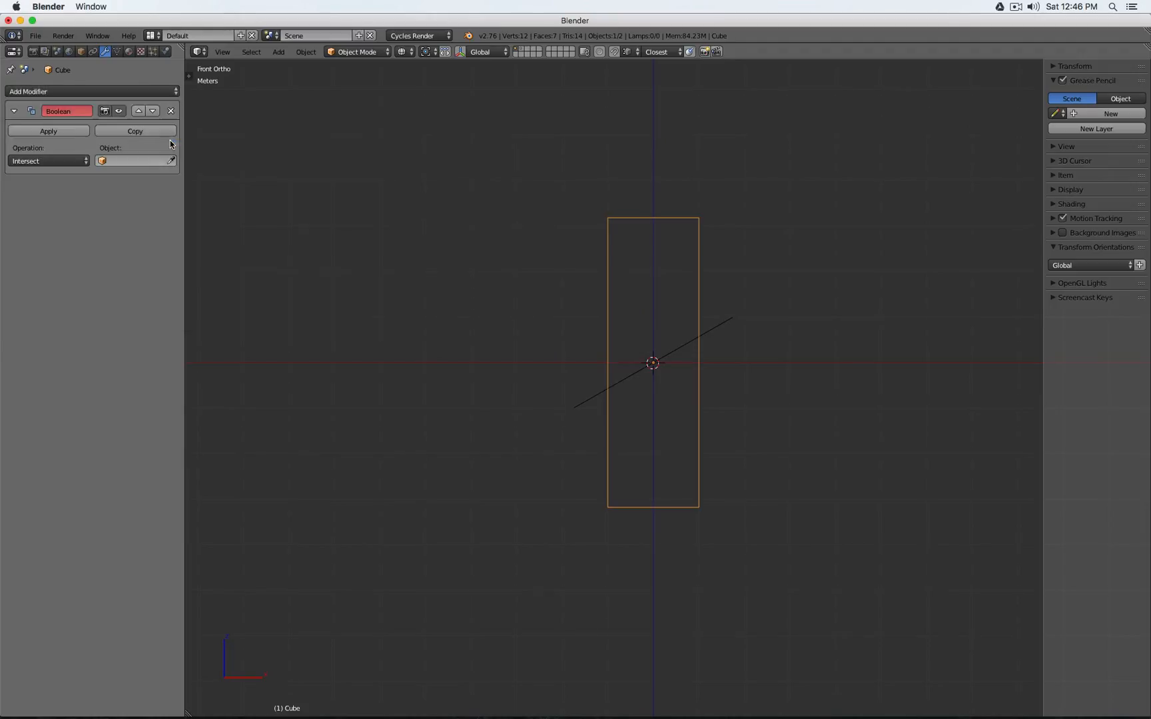
click(62, 160)
click(58, 122)
click(171, 161)
click(725, 321)
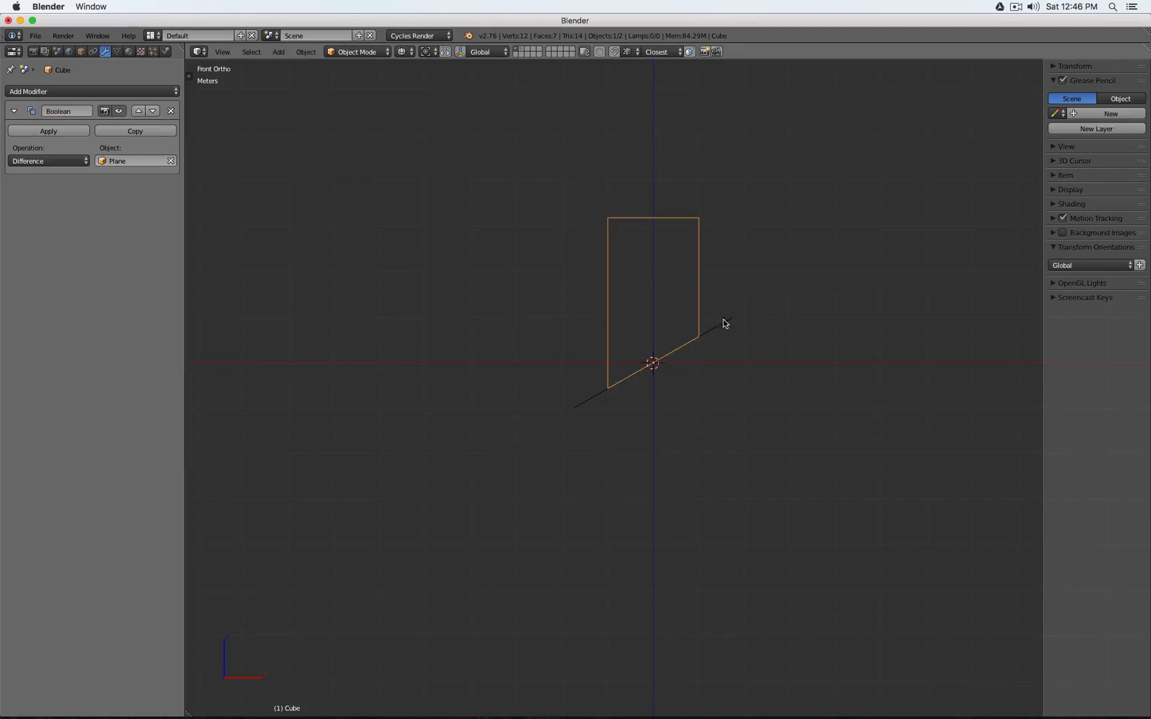
middle_drag(743, 265, 766, 278)
key(z)
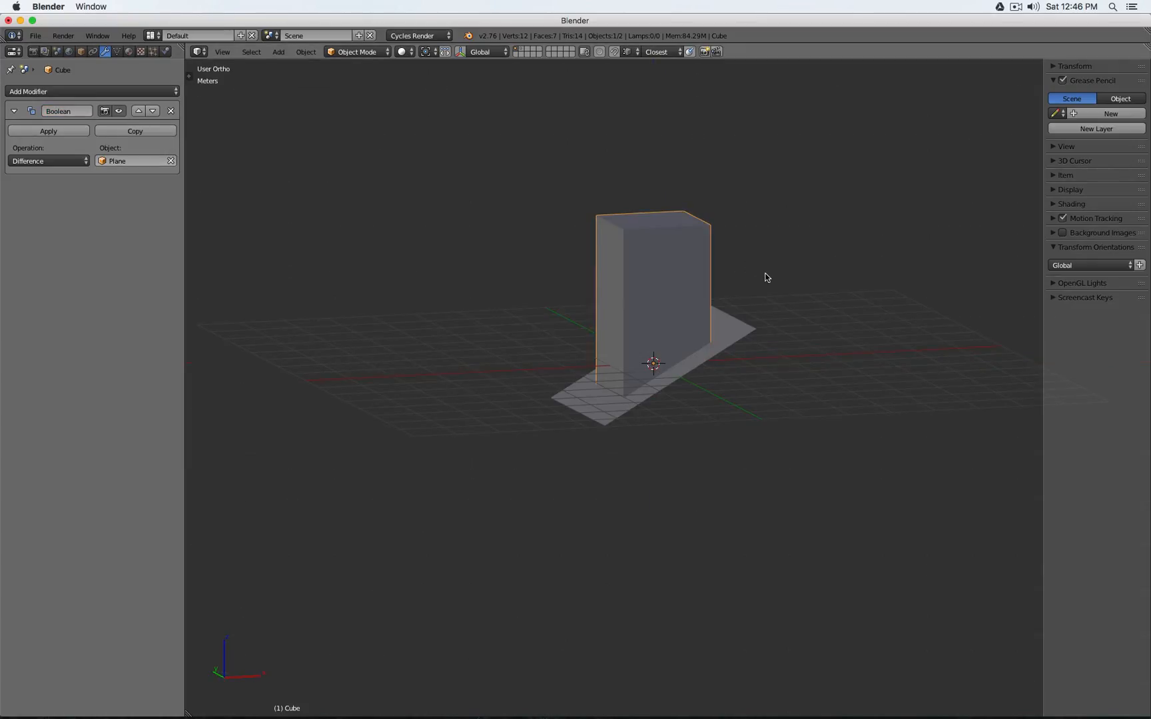
- Compare the direction of the plane's face normal with the part of the box kept by the Boolean
right_click(746, 333)
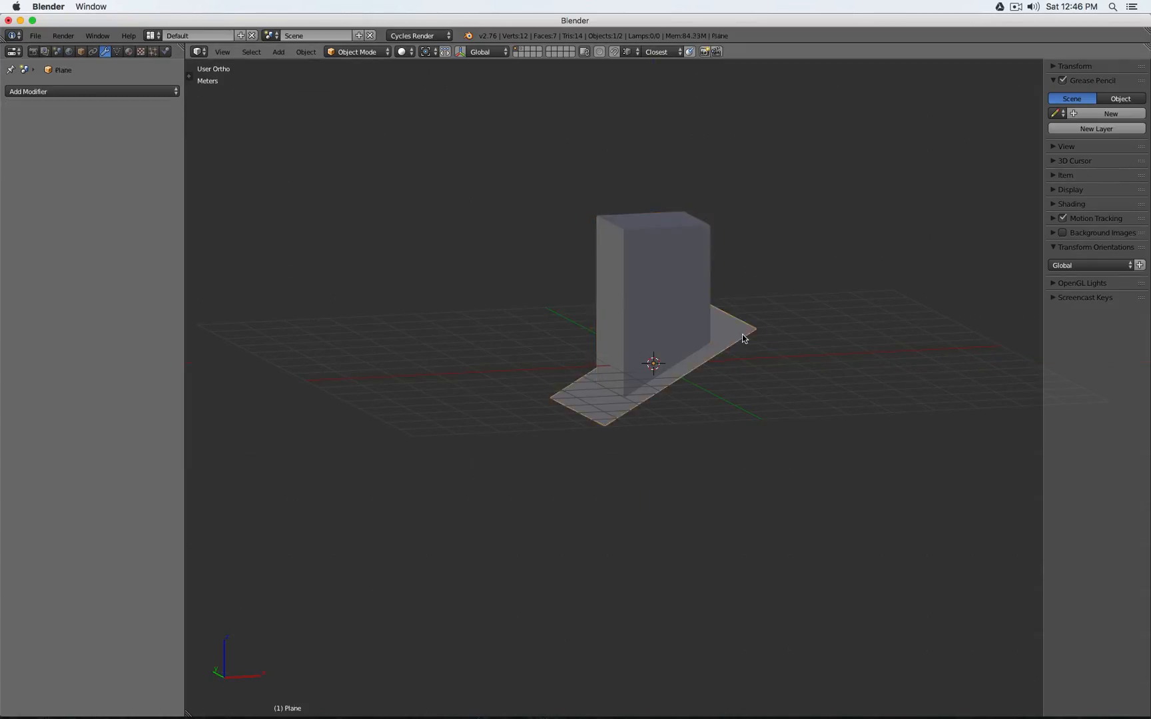
key(Tab)
key(z)
mouse_move(746, 346)
middle_down()
mouse_move(680, 367)
mouse_move(652, 355)
middle_up()
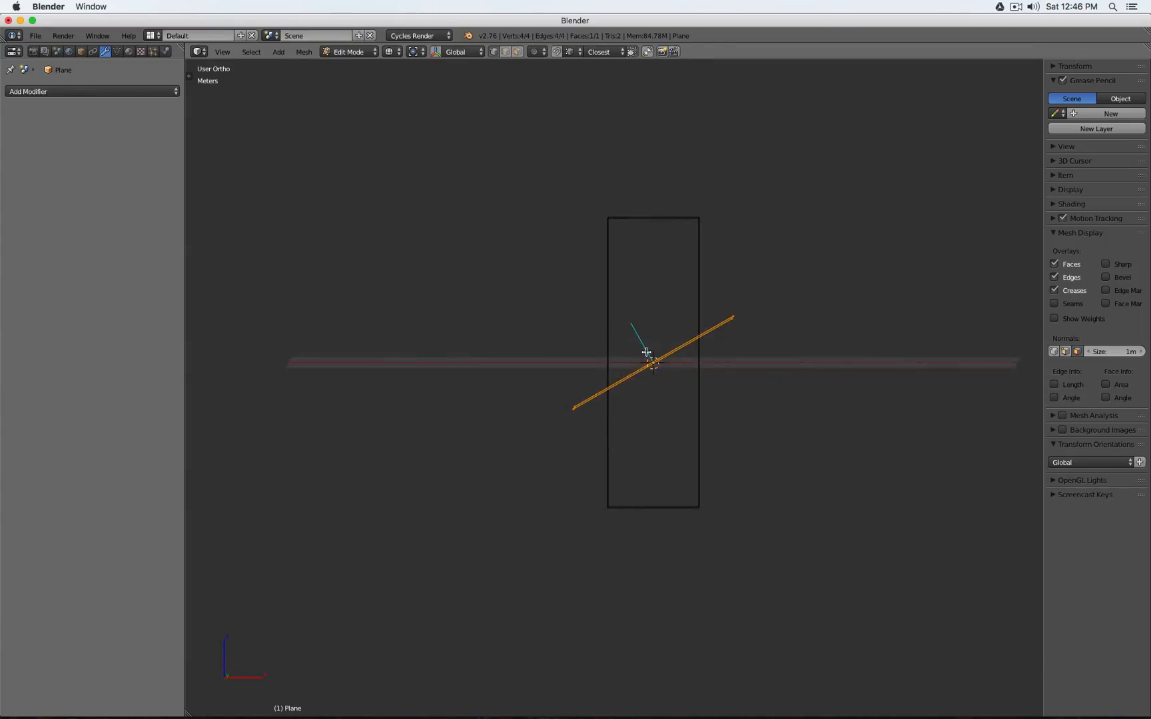
key(Tab)
key(z)
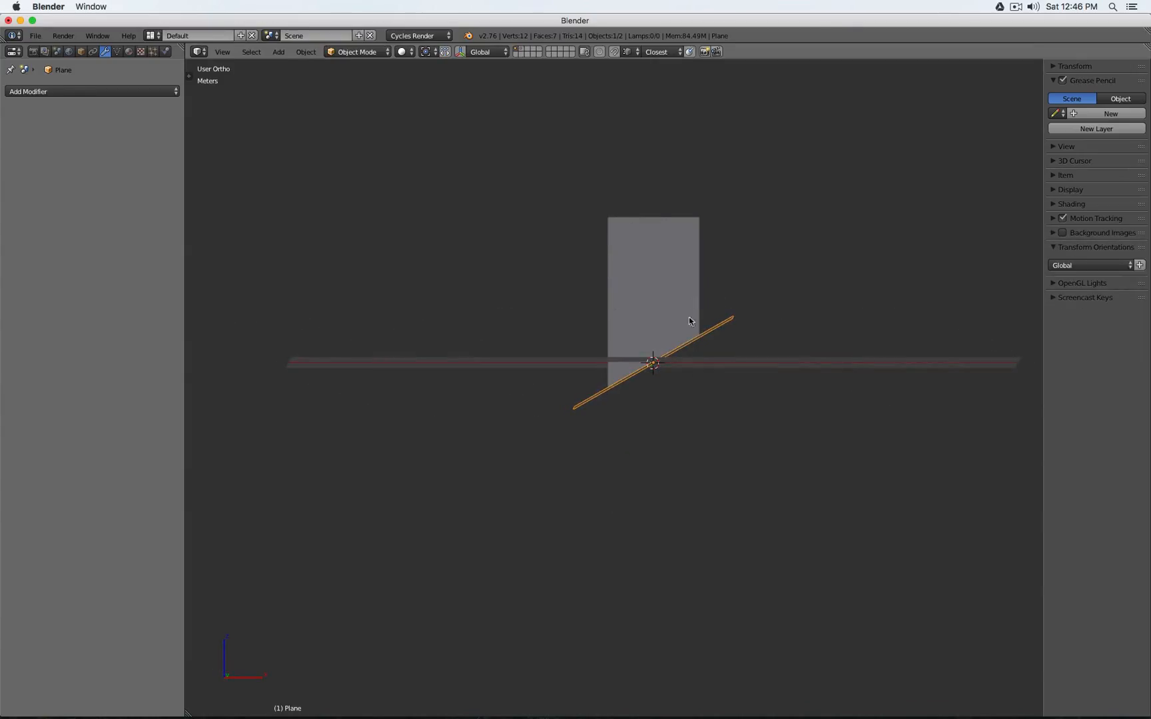
key(z)
key(Tab)
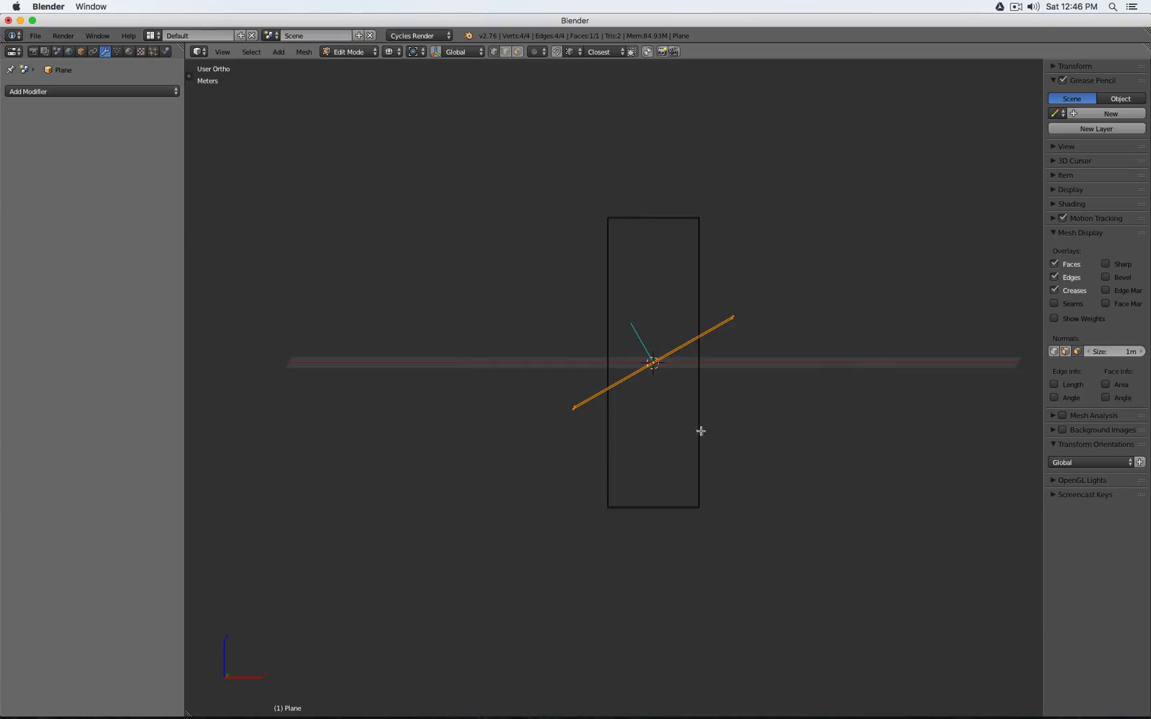
key(Tab)
key(z)
key(KP_1)
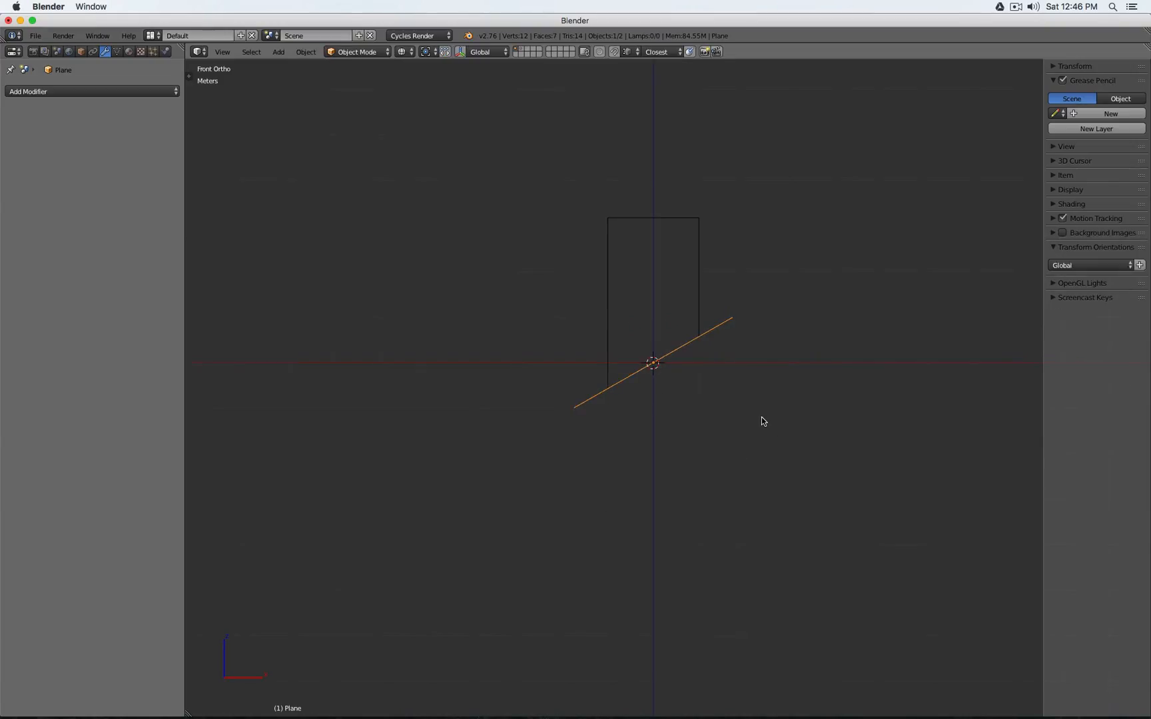
- Flip the plane's face normal and view the changed Boolean result in Object Mode
key(Tab)
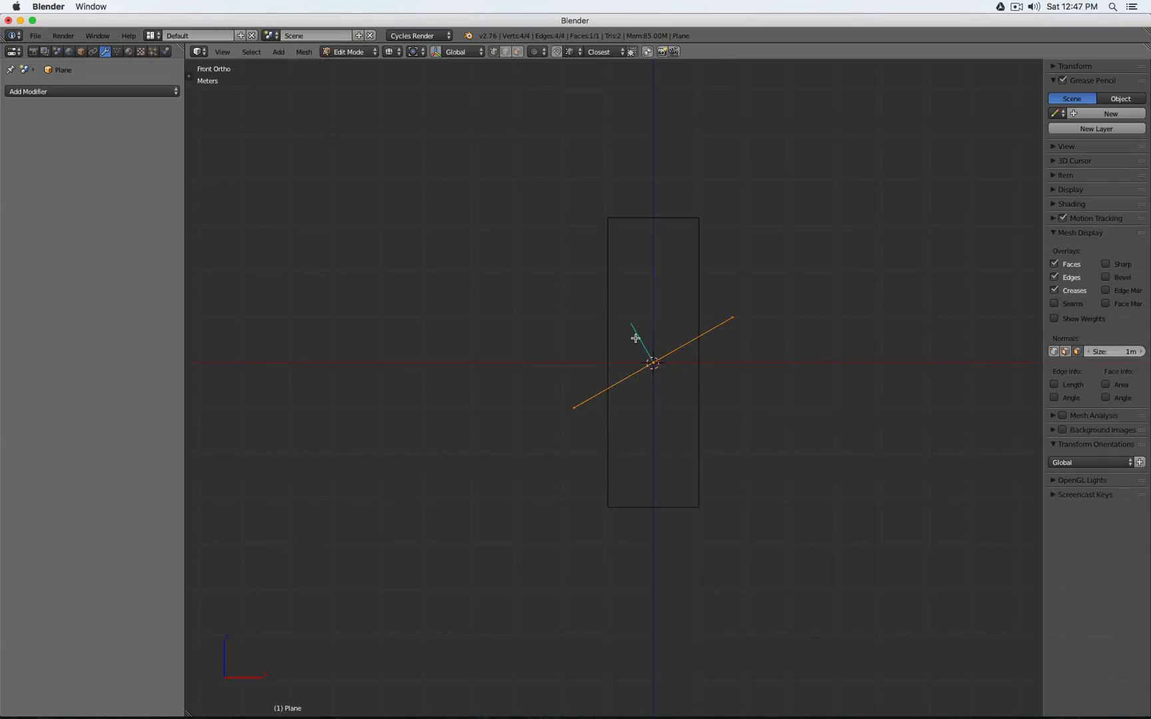
key(t)
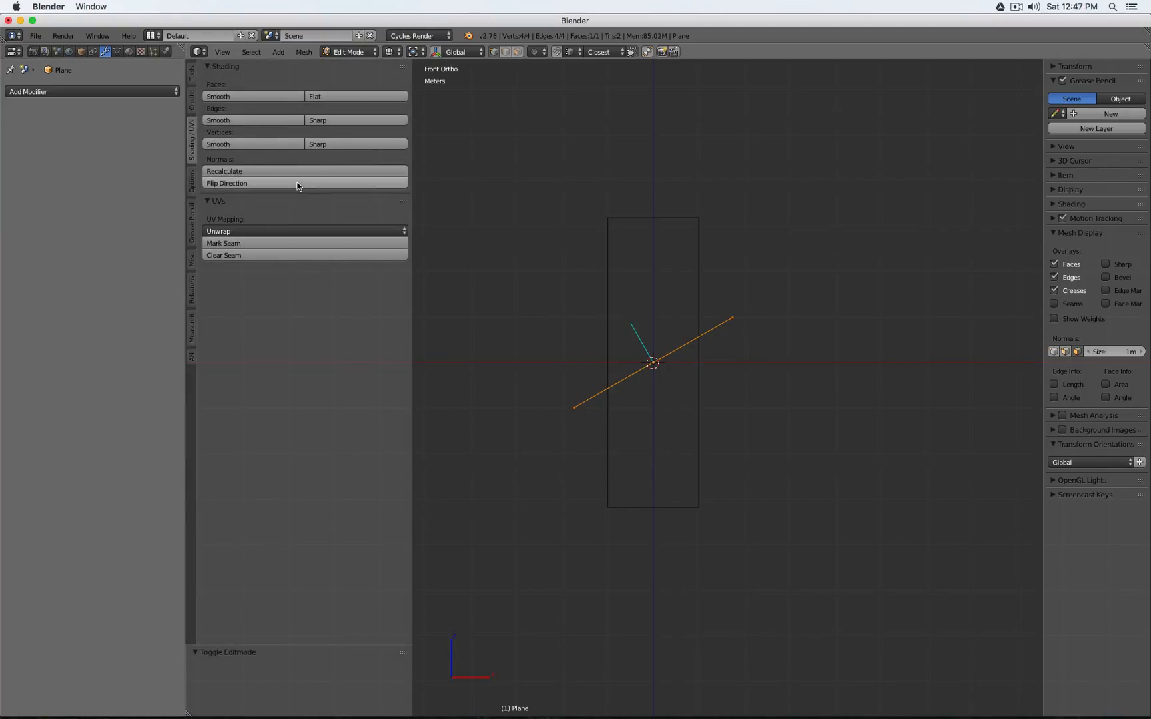
click(298, 184)
key(Tab)
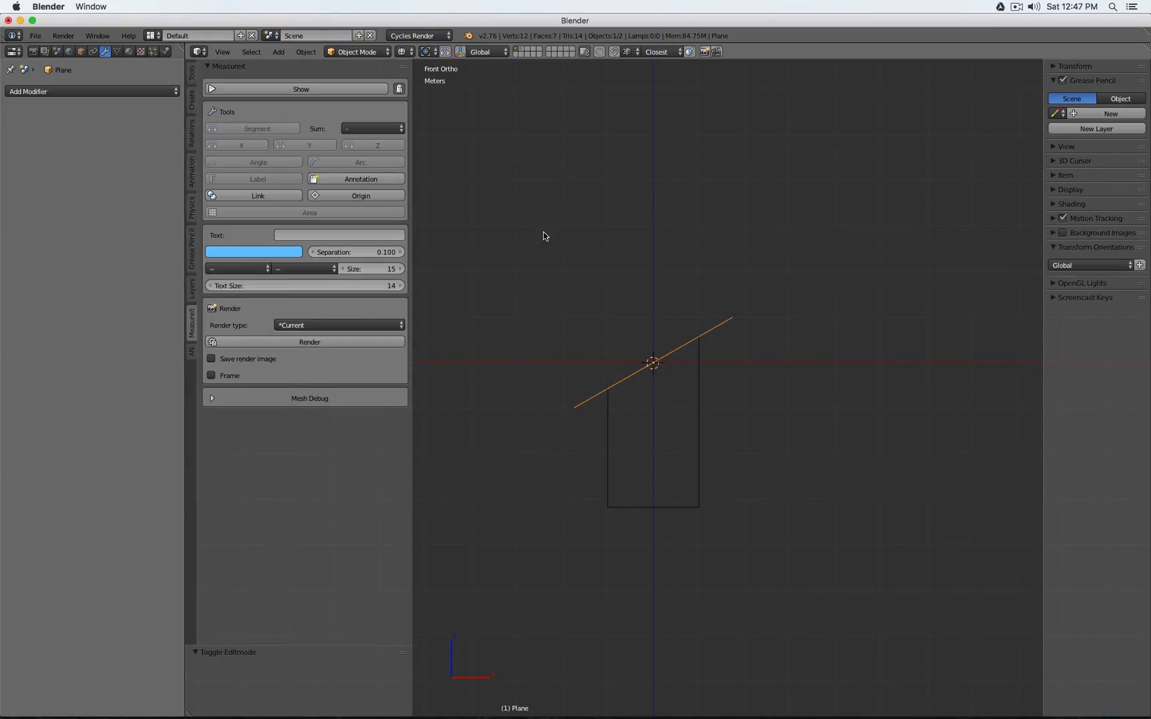
key(t)
key(z)
middle_drag(563, 254, 624, 274)
- Divide the plane into three strips with two evenly spaced loop cuts
key(Tab)
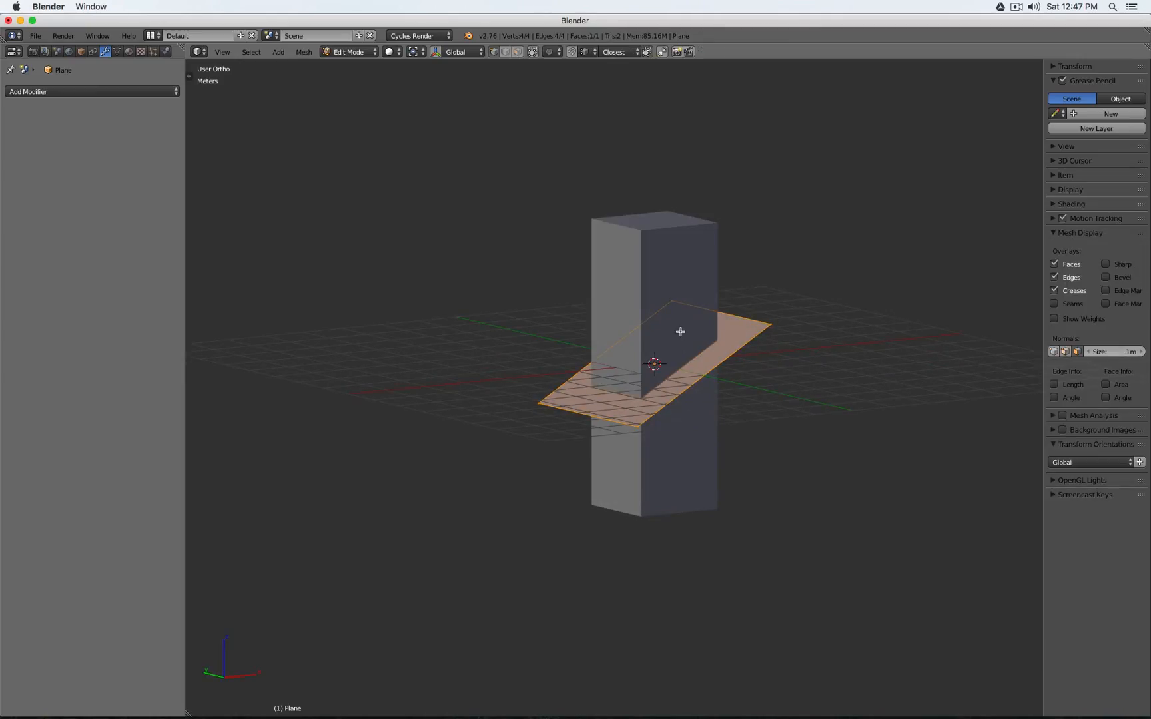
key(ctrl+r)
scroll(659, 343, up, 1)
click(659, 343)
right_click(659, 343)
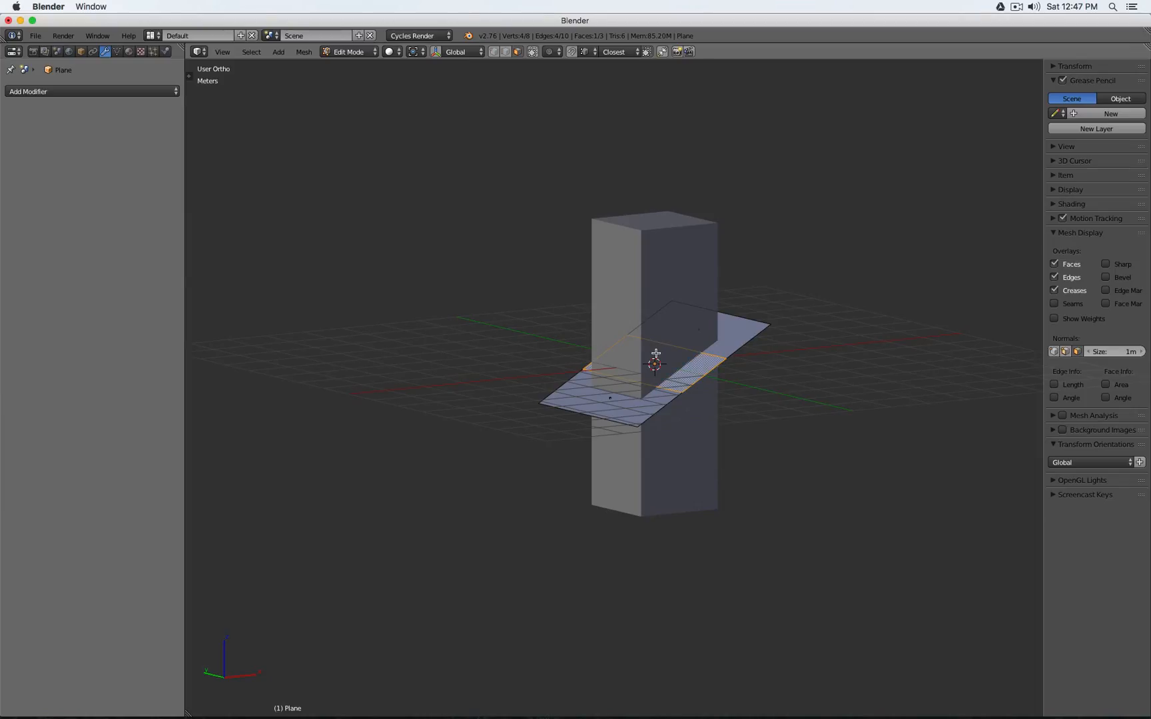
- Flip the normal of the plane's middle face only and view the normals from the front
key(t)
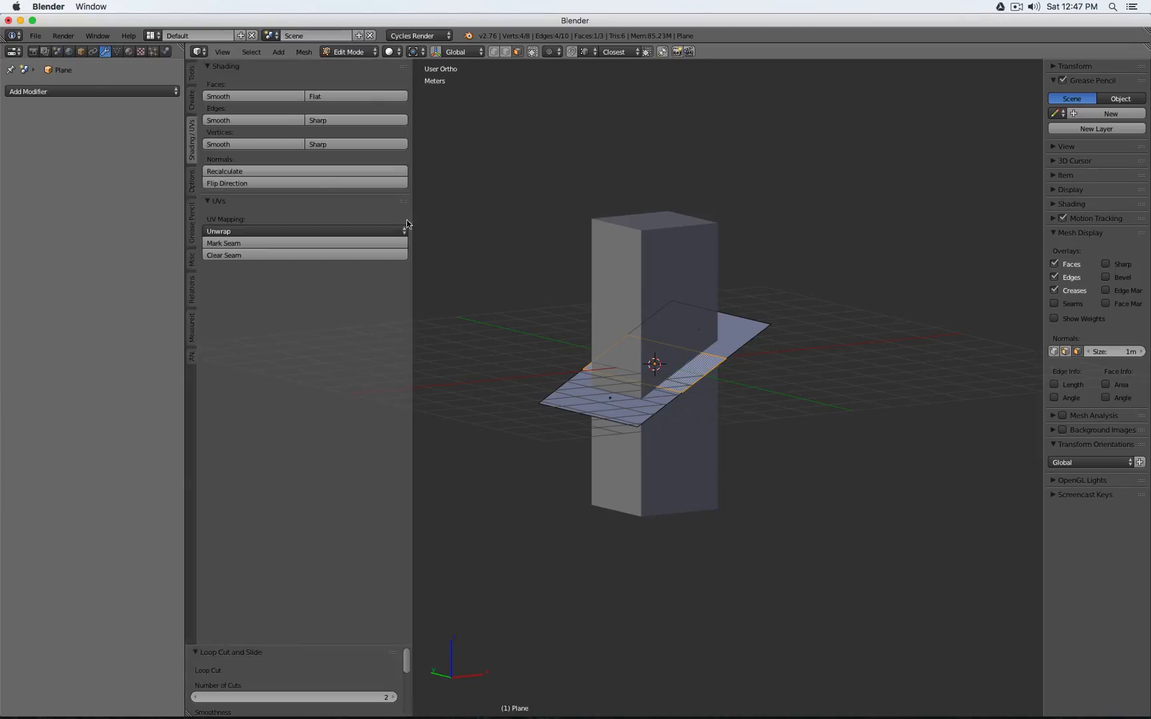
click(317, 182)
key(z)
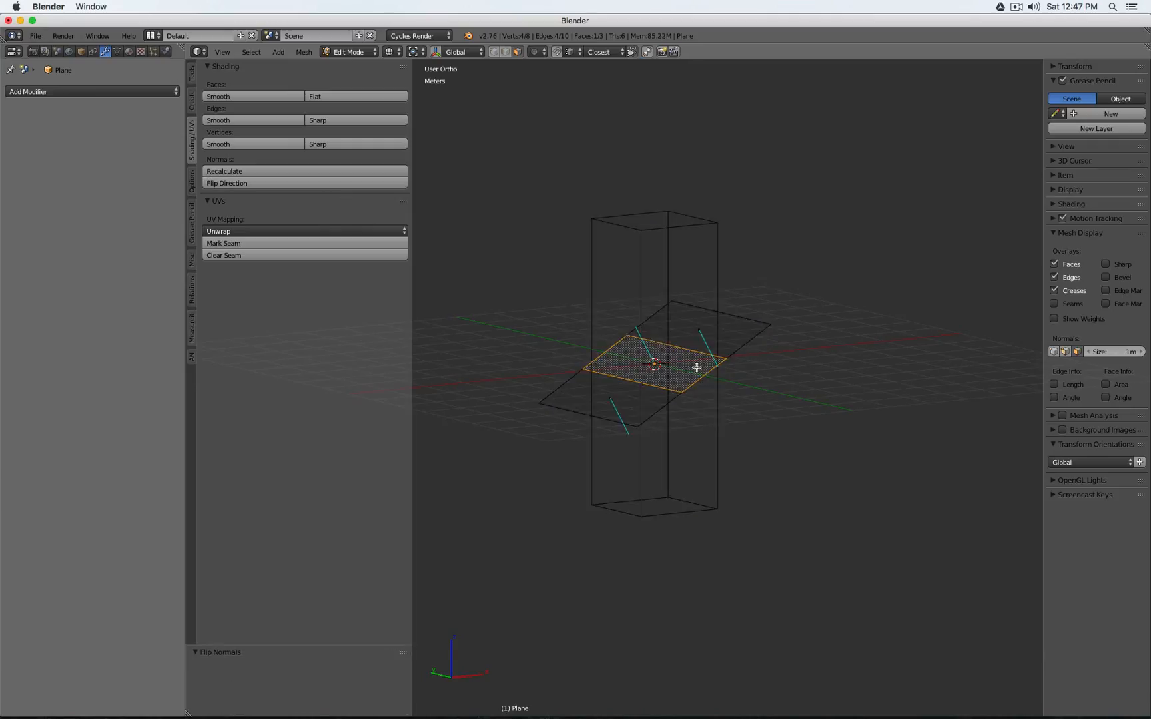
middle_drag(697, 368, 666, 360)
key(KP_1)
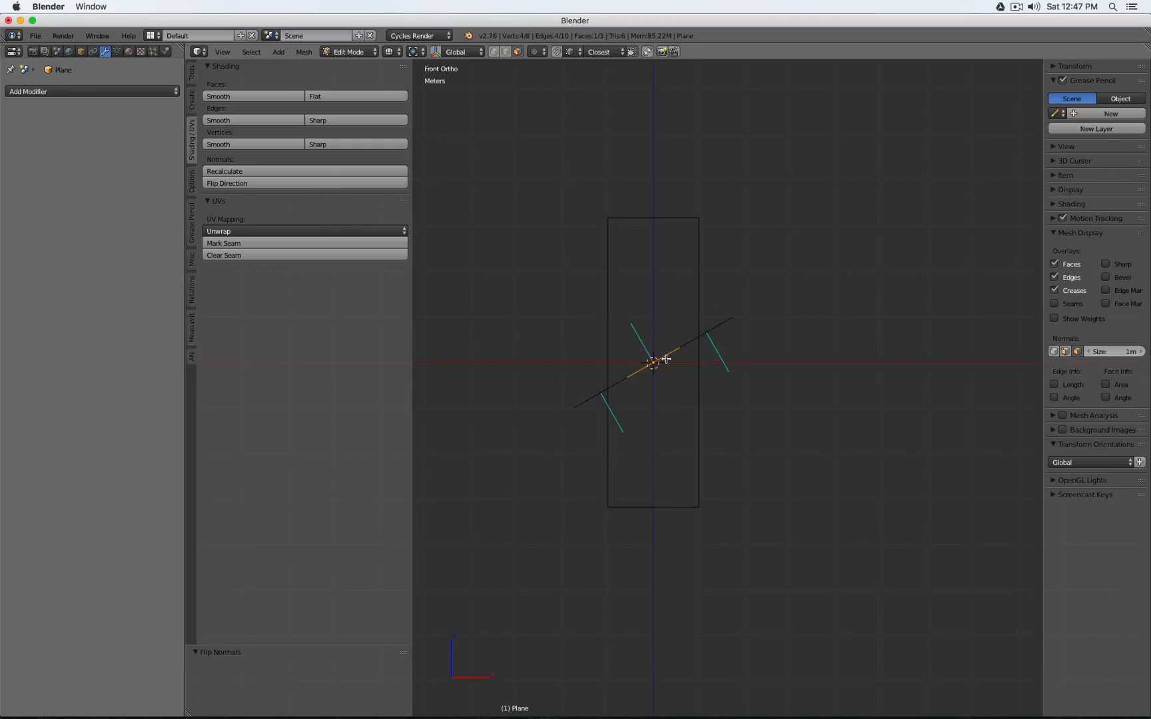
key(t)
- Examine the box's Boolean modifier and the plane's face normals for the effect of mixed normal directions
key(Tab)
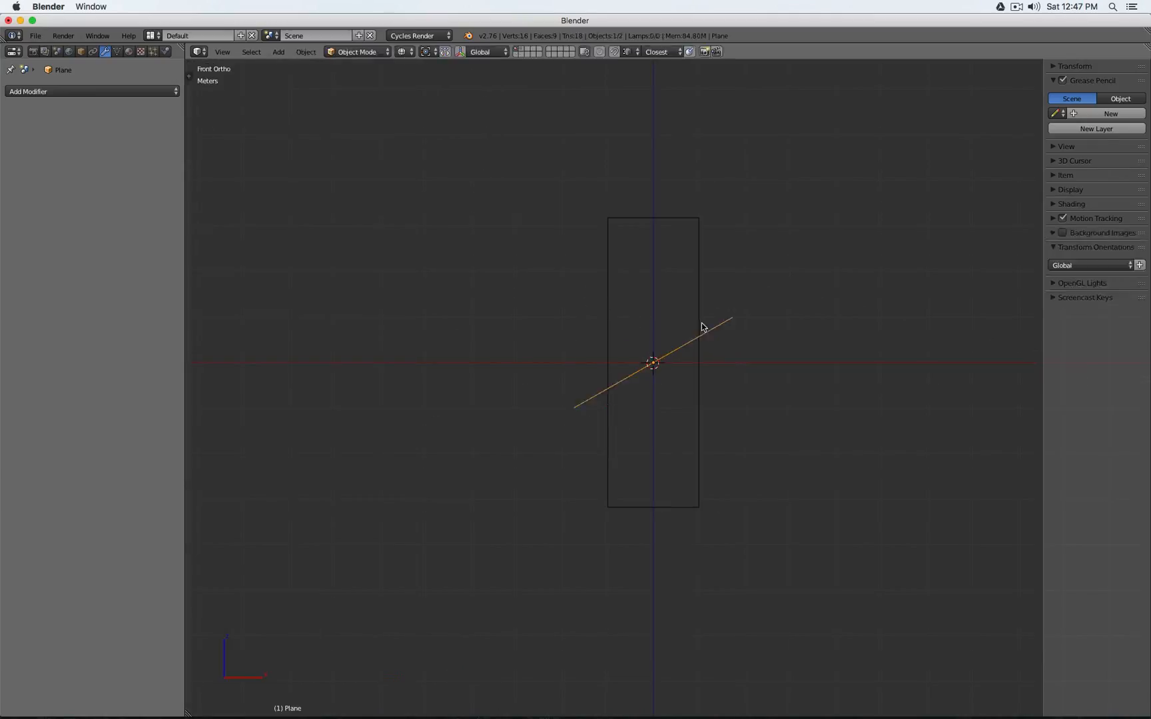
key(z)
right_click(699, 381)
key(z)
middle_drag(699, 381, 594, 337)
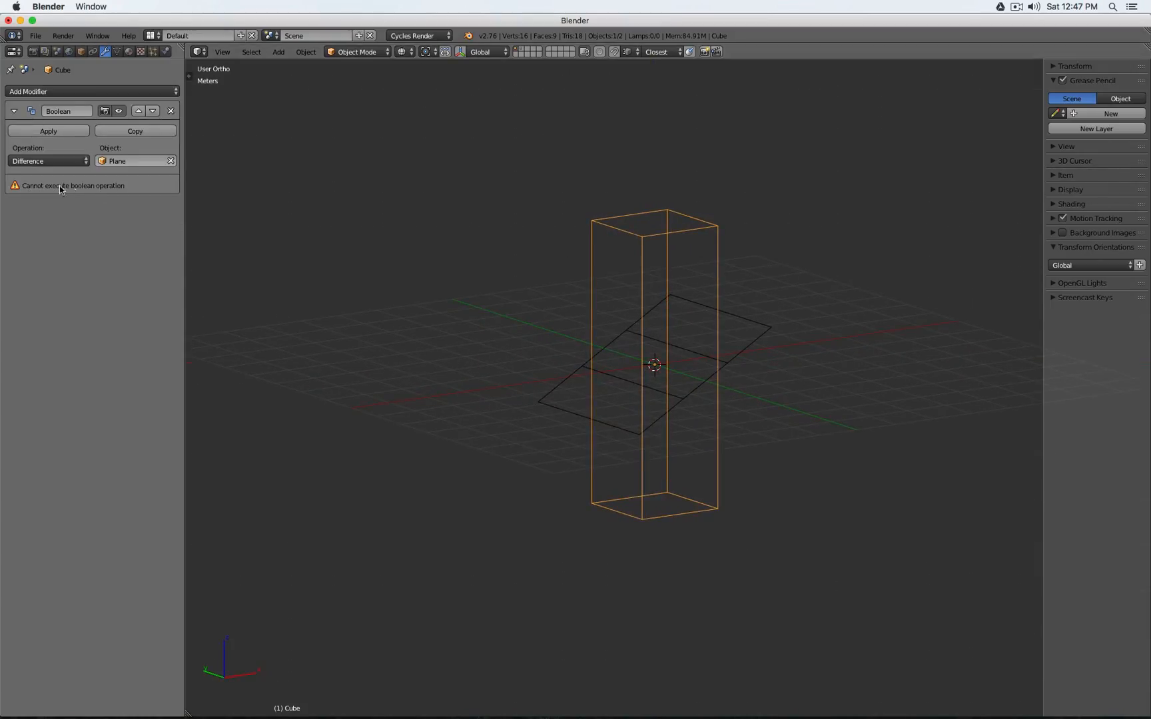
right_click(743, 336)
key(Tab)
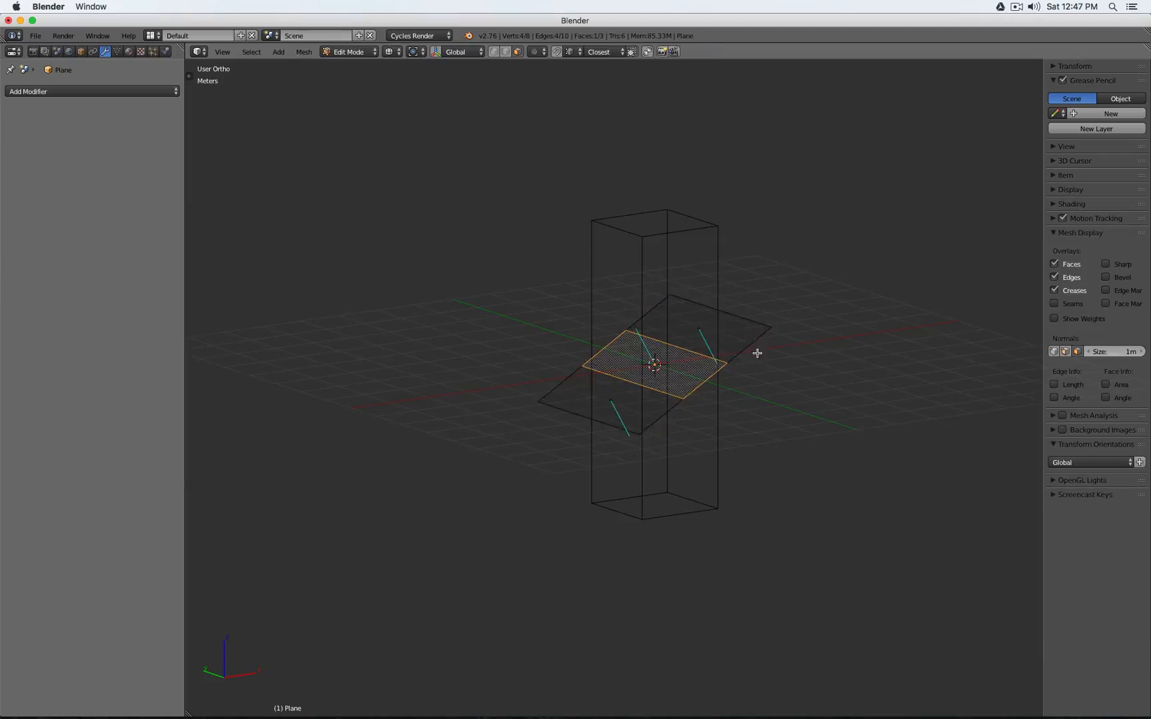
middle_drag(758, 353, 707, 335)
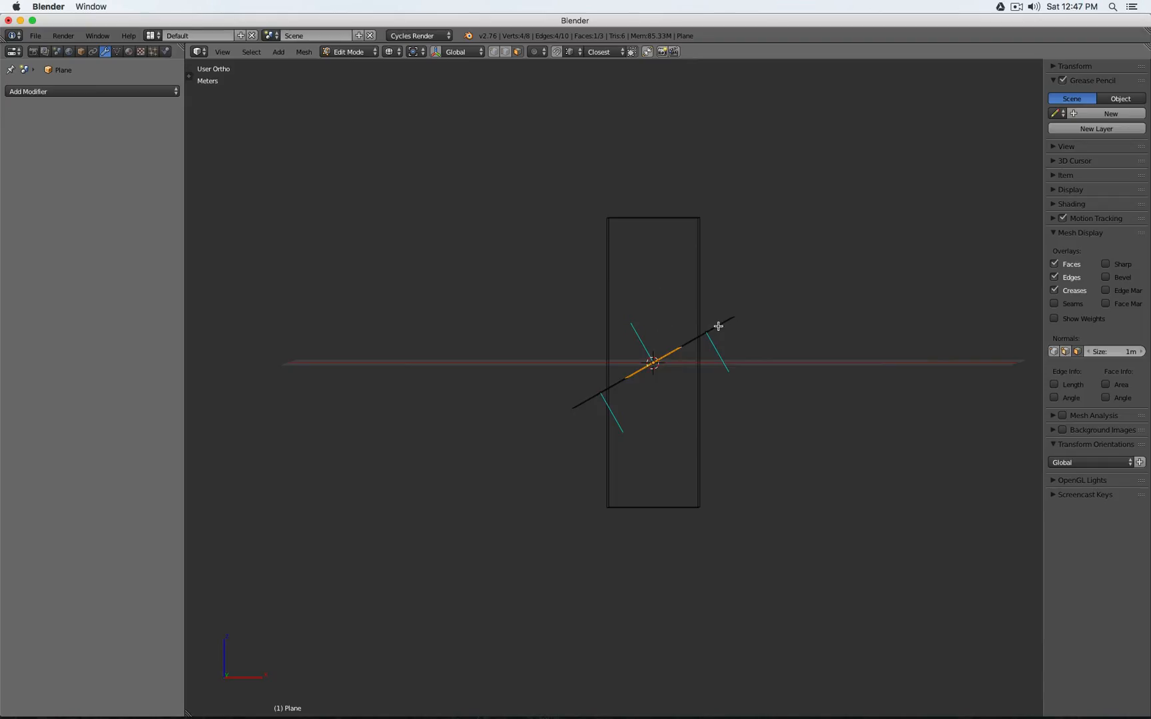
- Recalculate the normals of all the plane's faces so they point the same way, and view them from the front
key(a)
key(a)
click(193, 75)
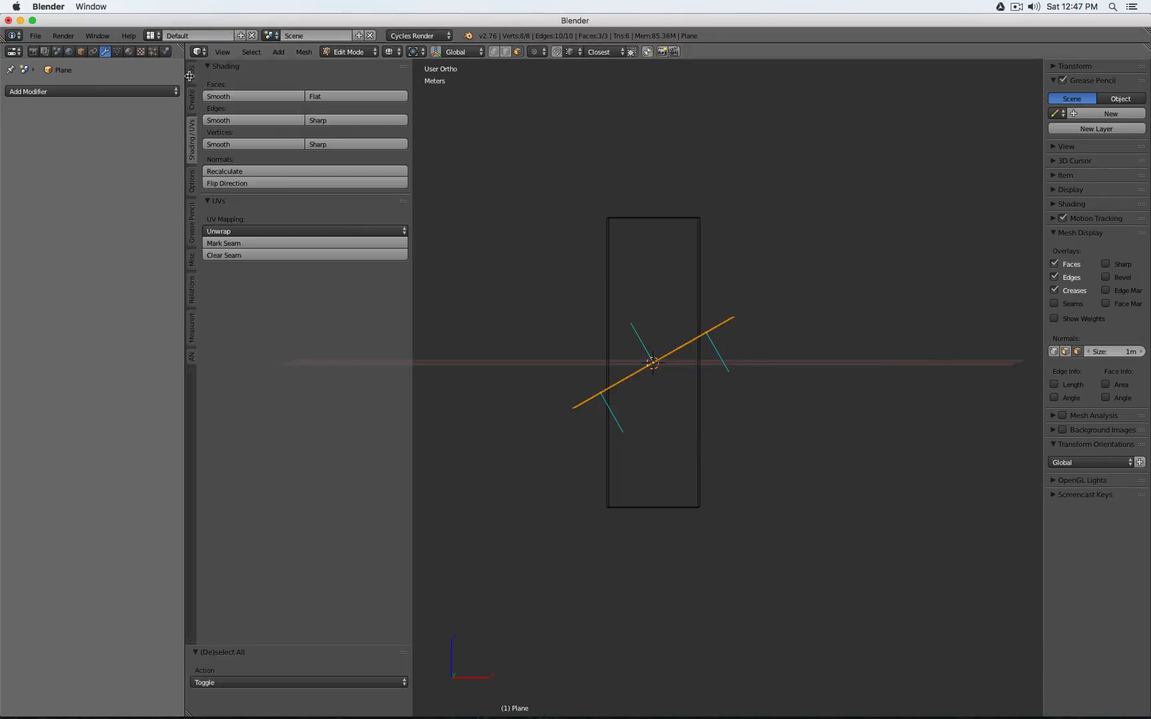
click(279, 172)
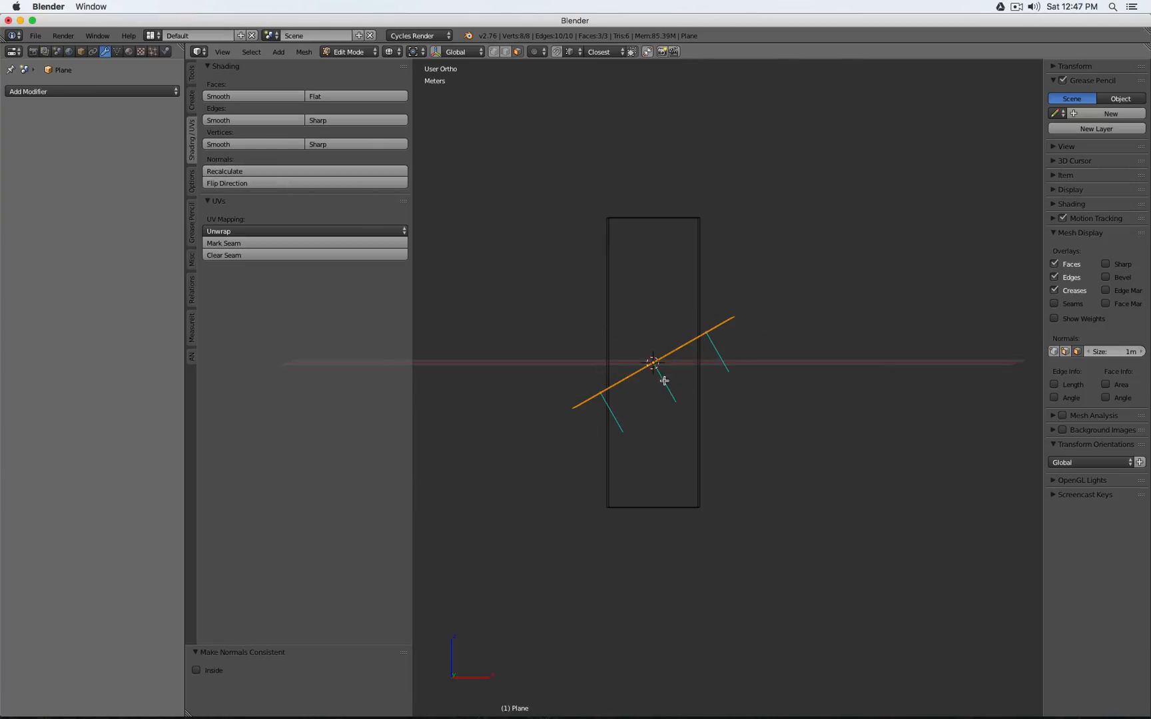
key(KP_1)
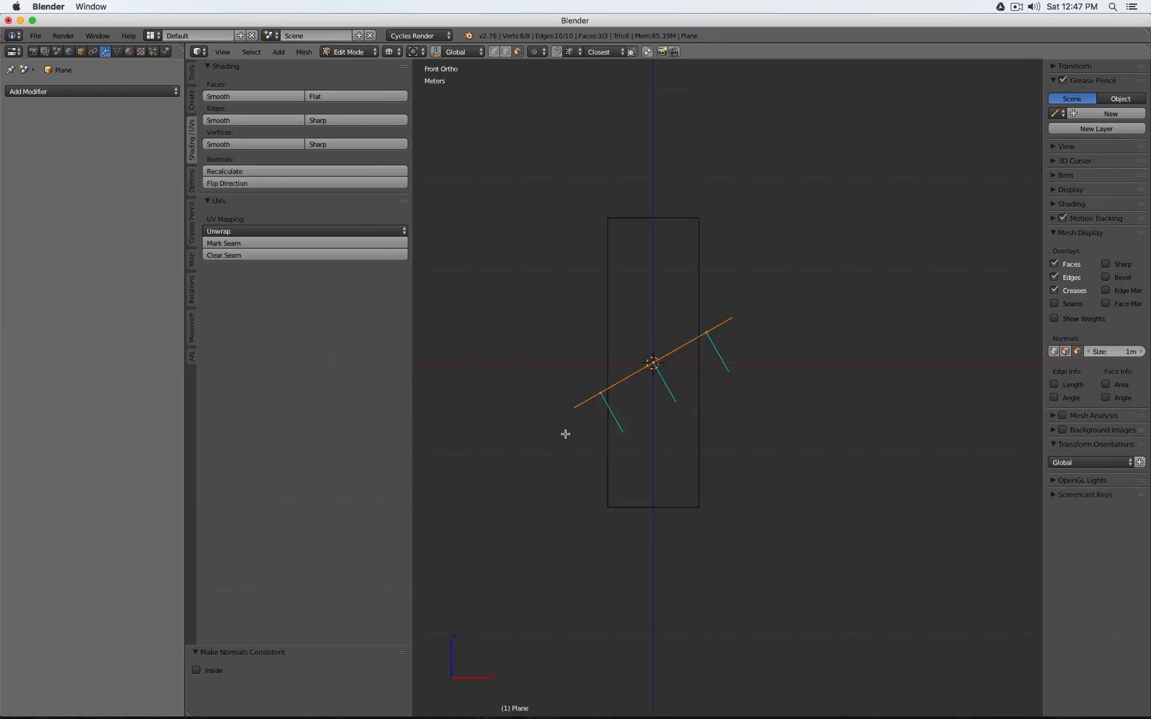
key(t)
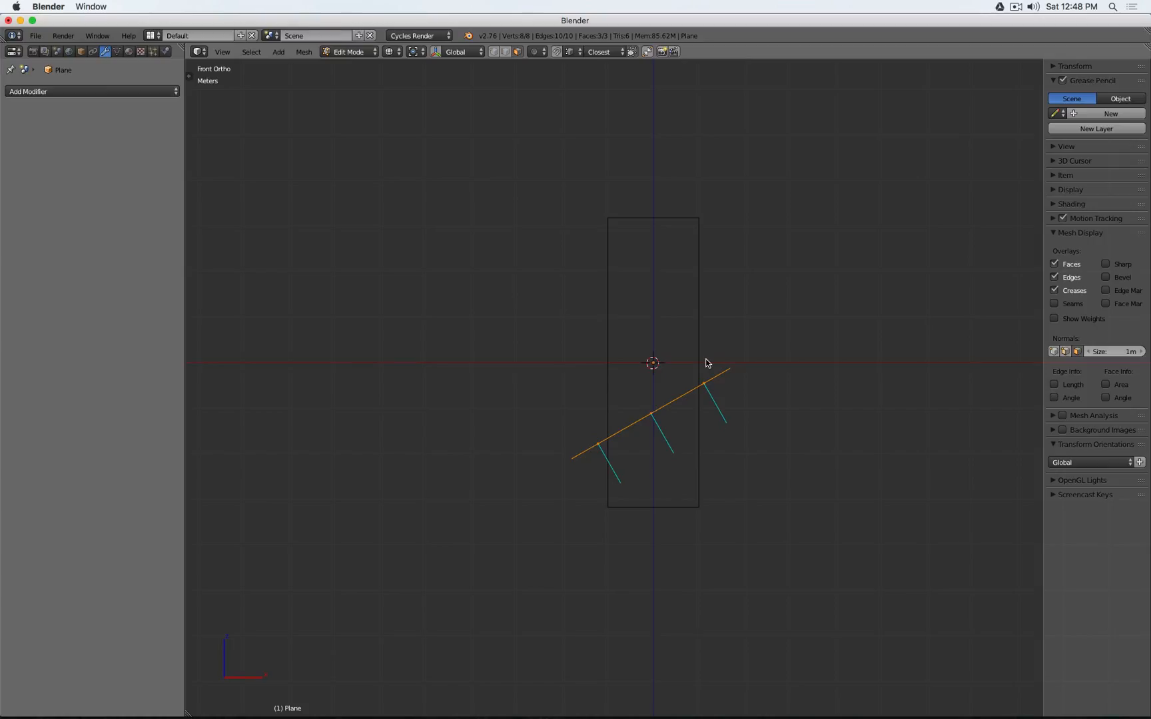
- Duplicate the plane's faces higher up across the box and check the Boolean result in Object Mode against the normals
key(shift+d)
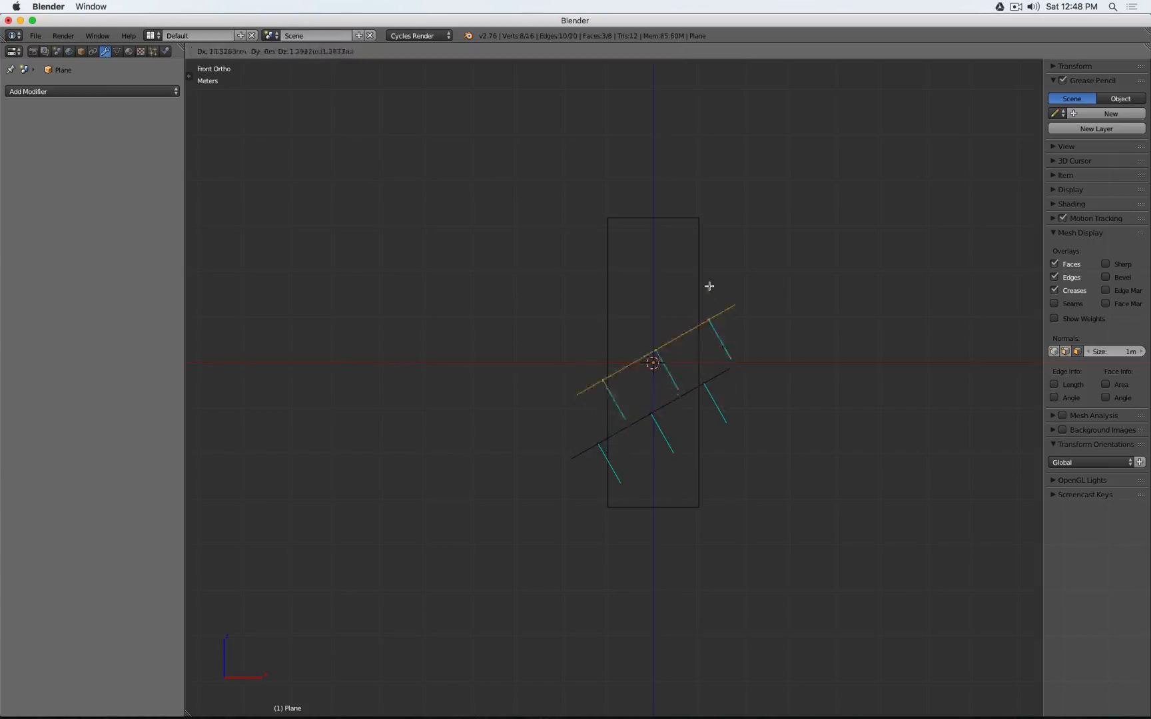
click(697, 241)
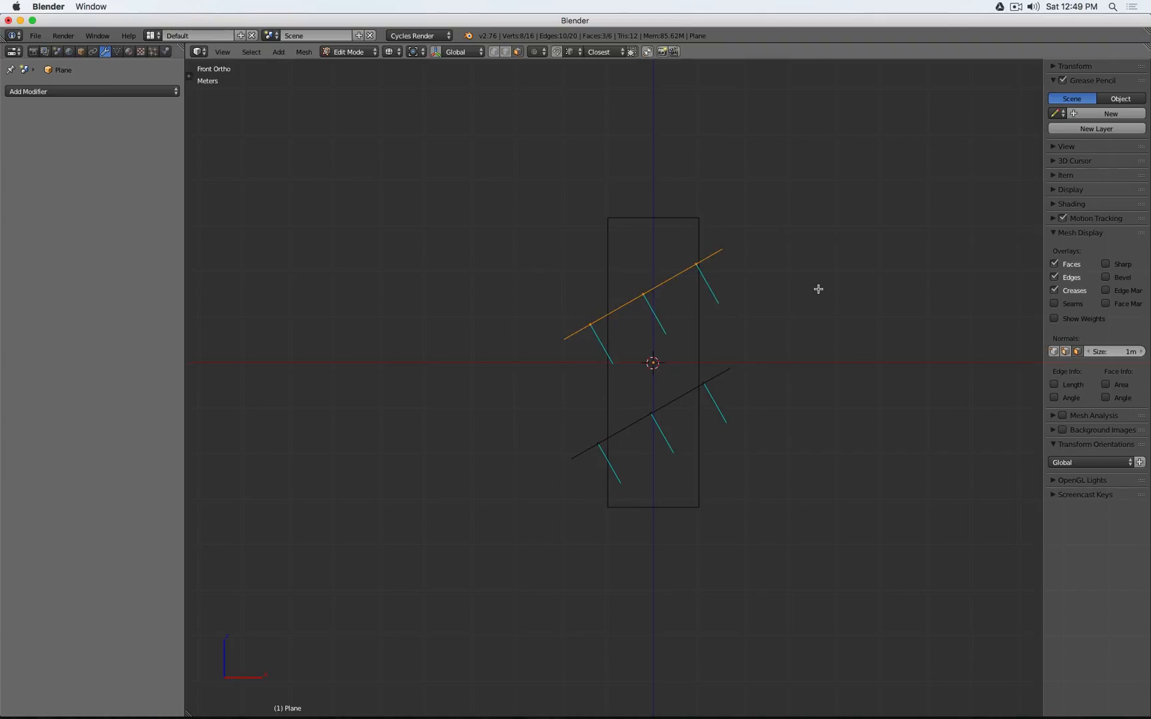
key(Tab)
key(z)
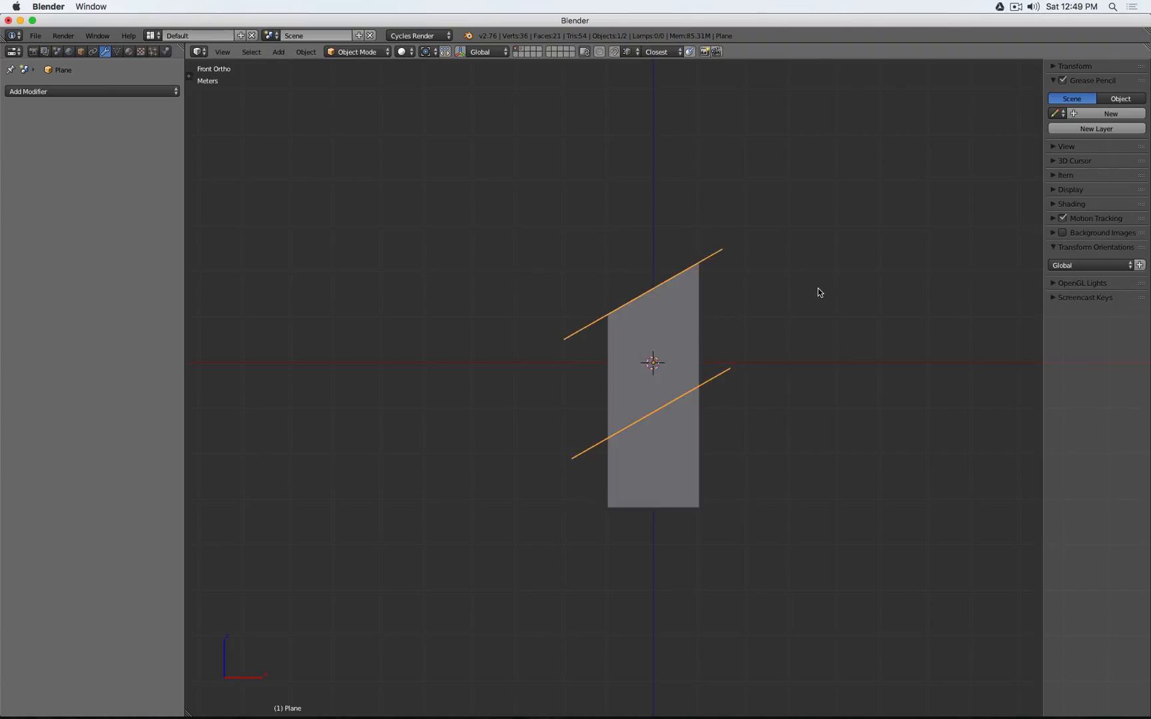
mouse_move(817, 291)
middle_down()
mouse_move(774, 301)
mouse_move(753, 325)
middle_up()
key(Tab)
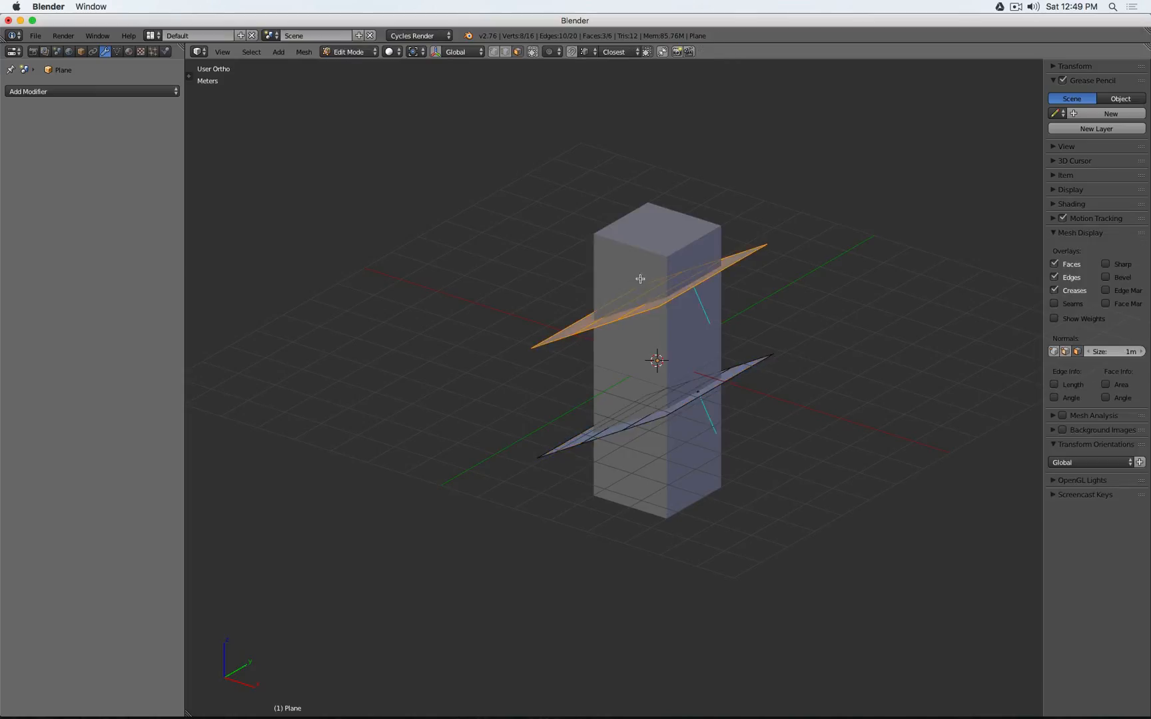
middle_drag(629, 276, 727, 292)
key(KP_1)
key(z)
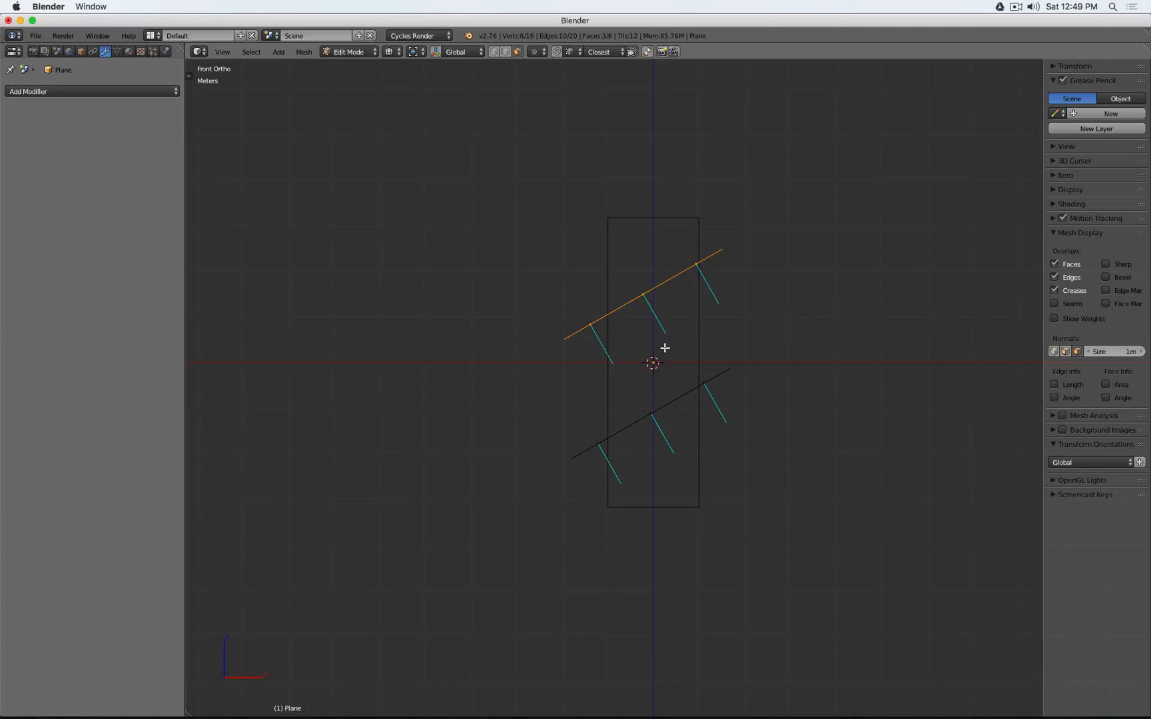
- Select only the lower plane's faces and compare their normals with the Boolean result in Object Mode
key(a)
key(b)
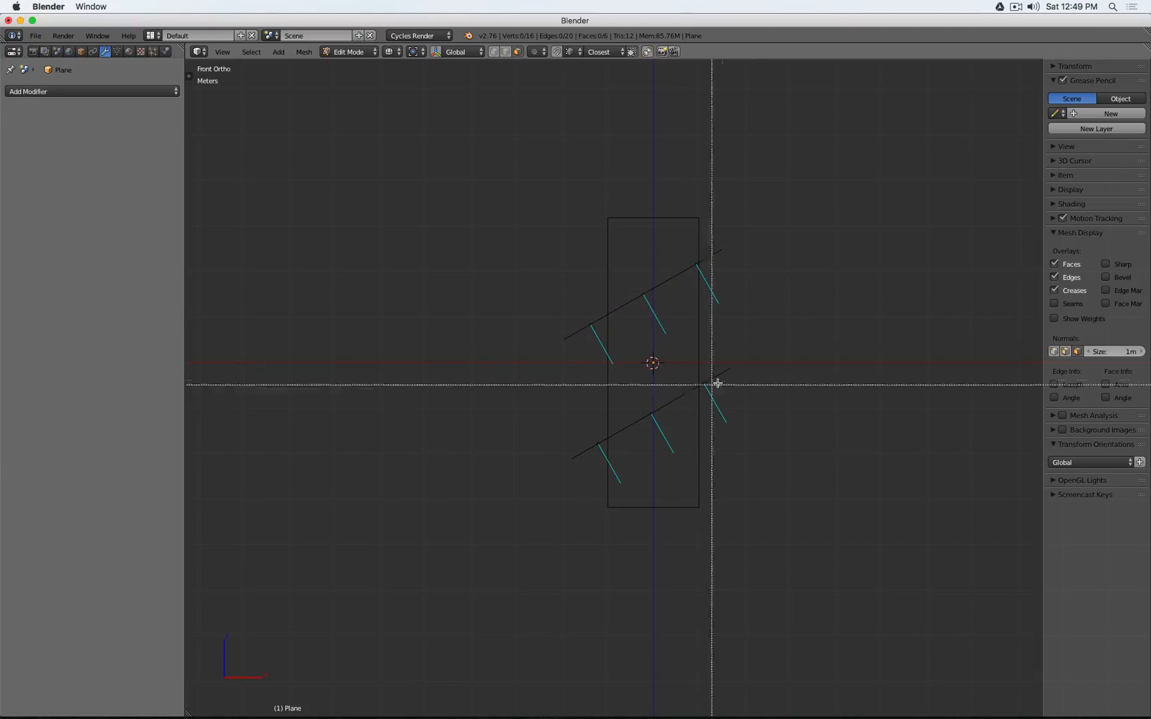
drag(746, 360, 543, 506)
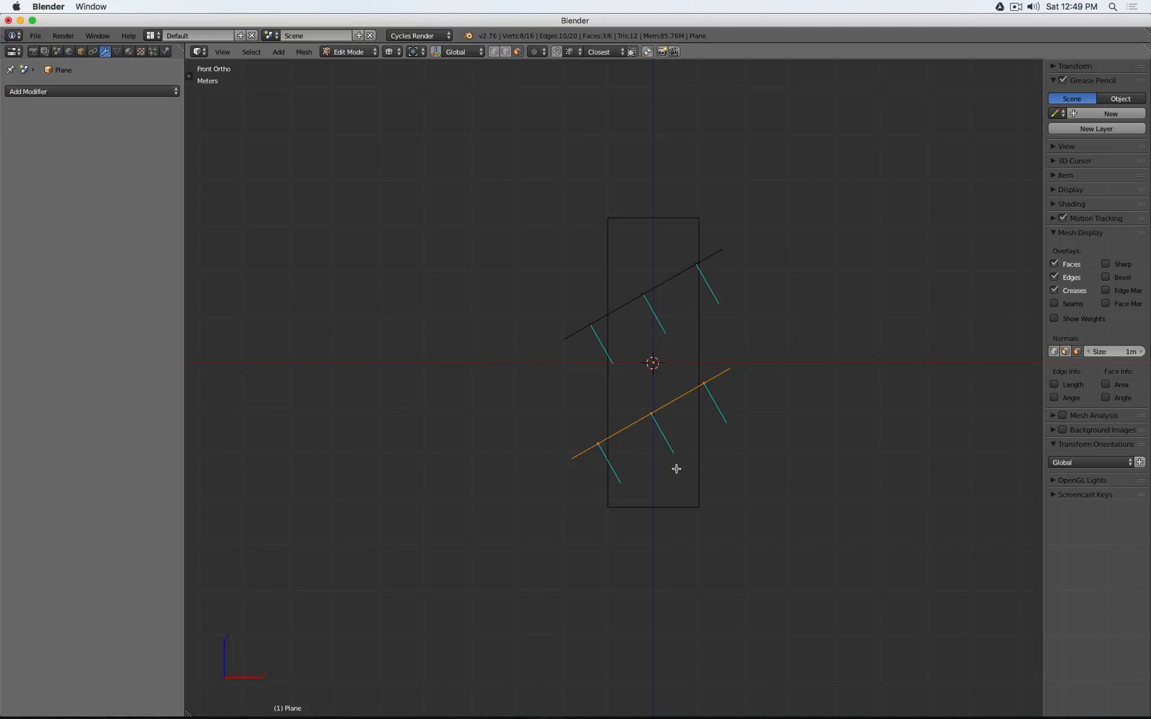
key(Tab)
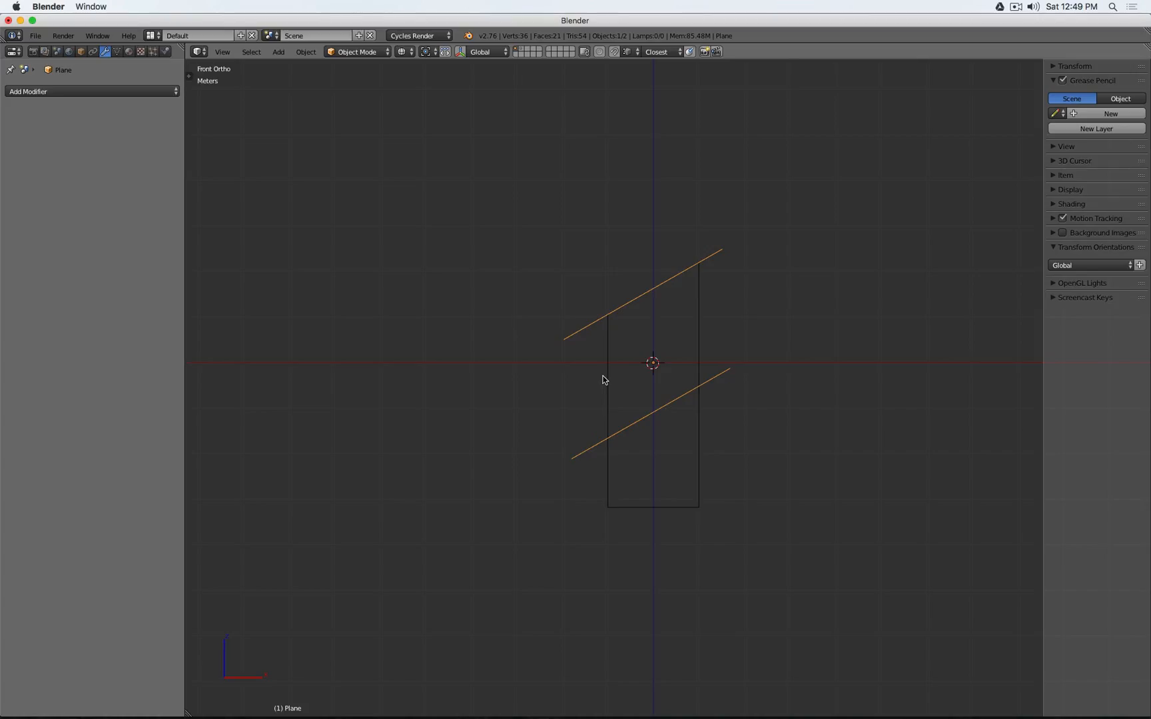
key(Tab)
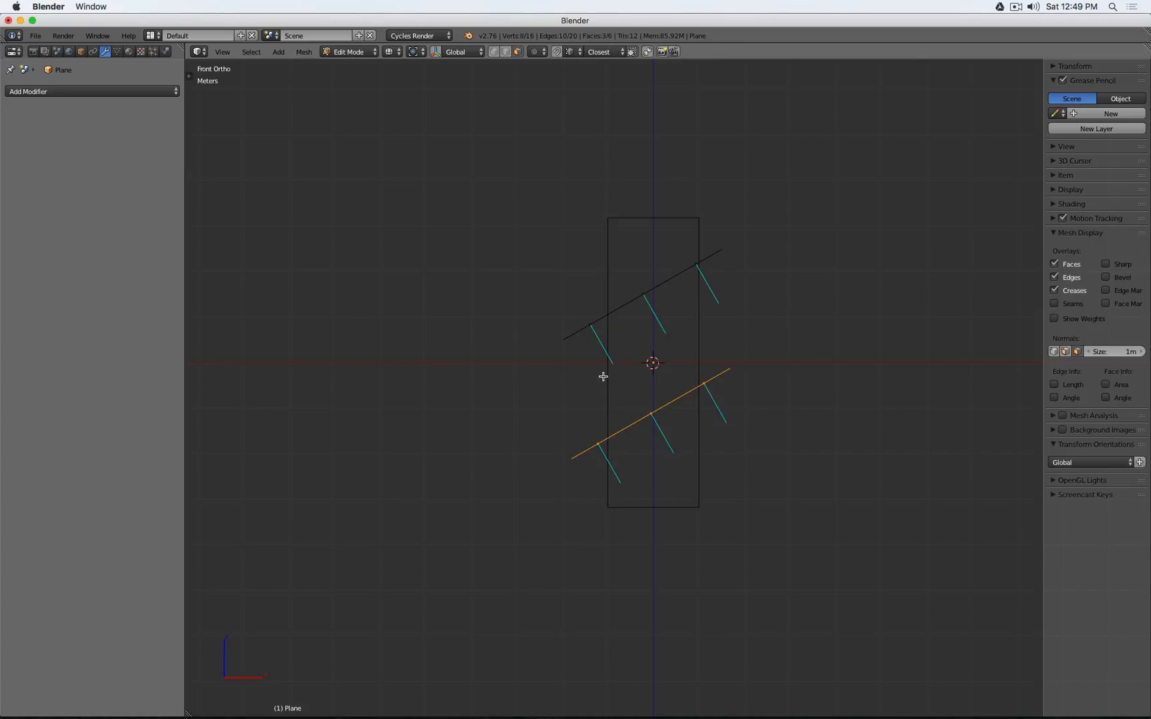
- Move the upper plane's faces out of the box to its left side and check the Boolean result
key(a)
key(b)
drag(735, 221, 491, 364)
key(g)
click(304, 382)
key(Tab)
key(Tab)
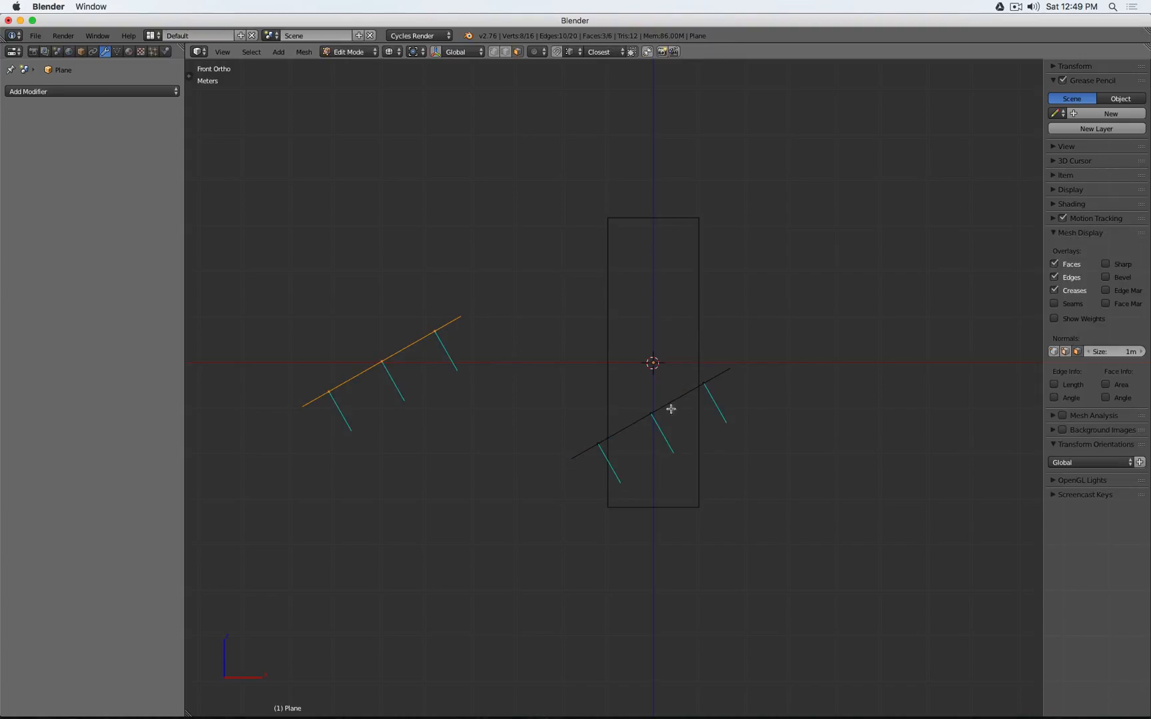
- Move the upper plane's faces back across the box's upper part and flip their normals to point upward
key(g)
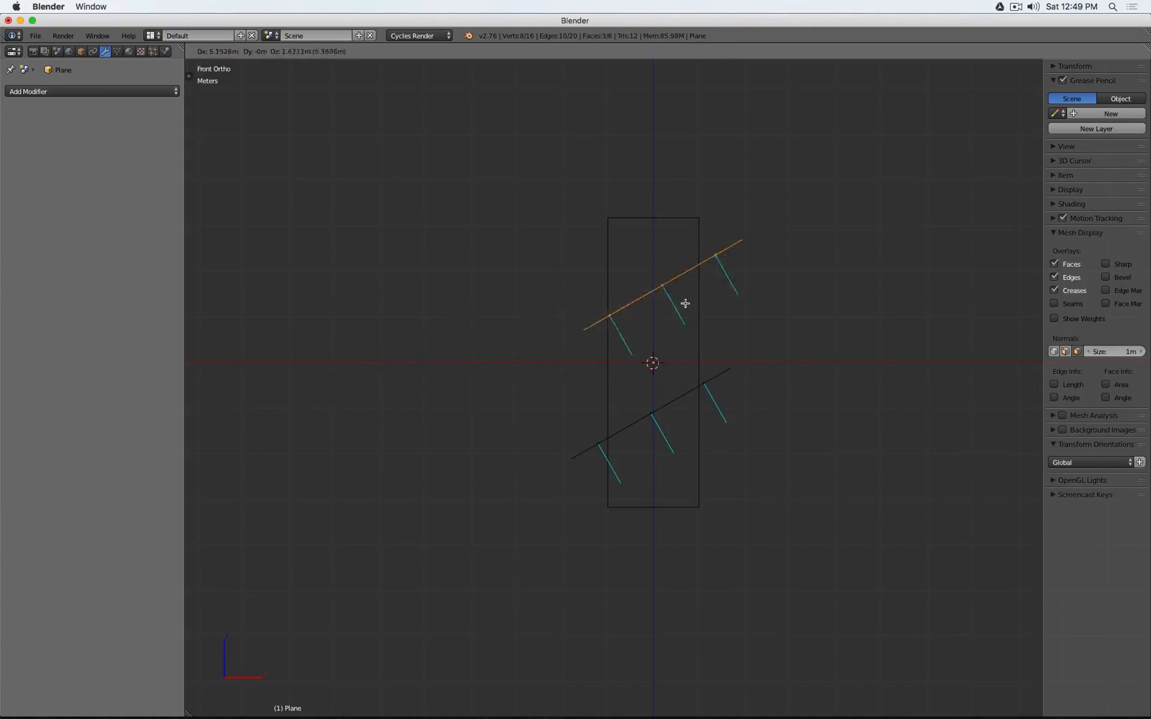
click(658, 326)
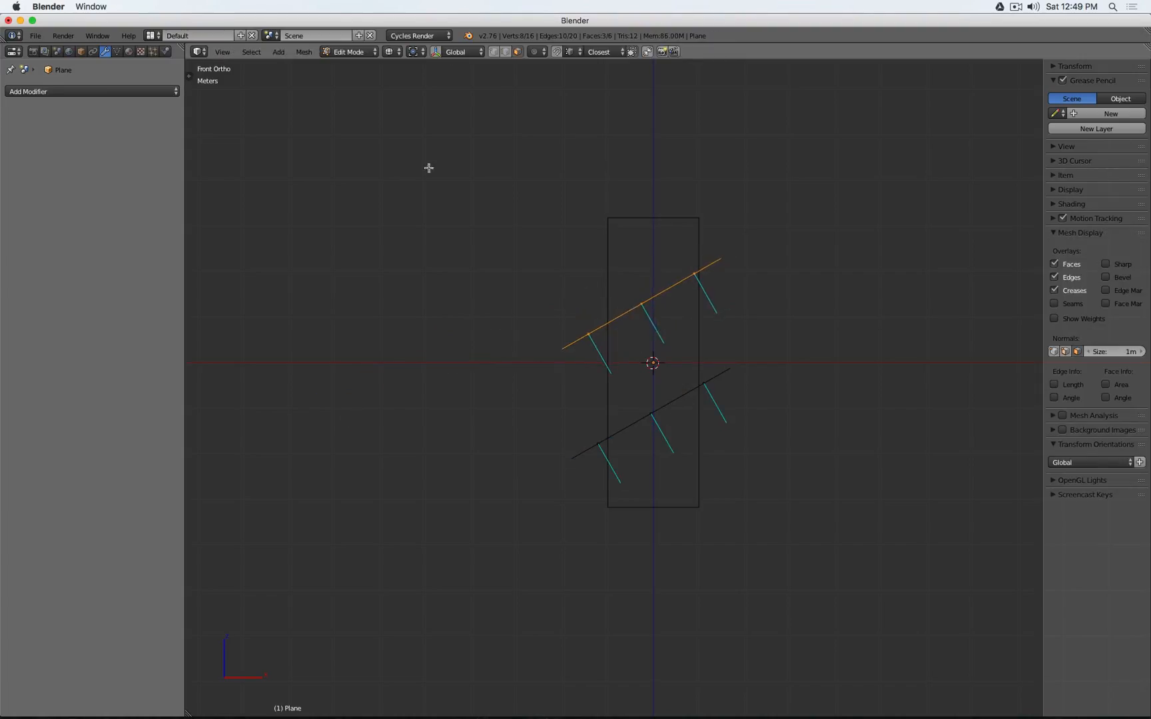
key(t)
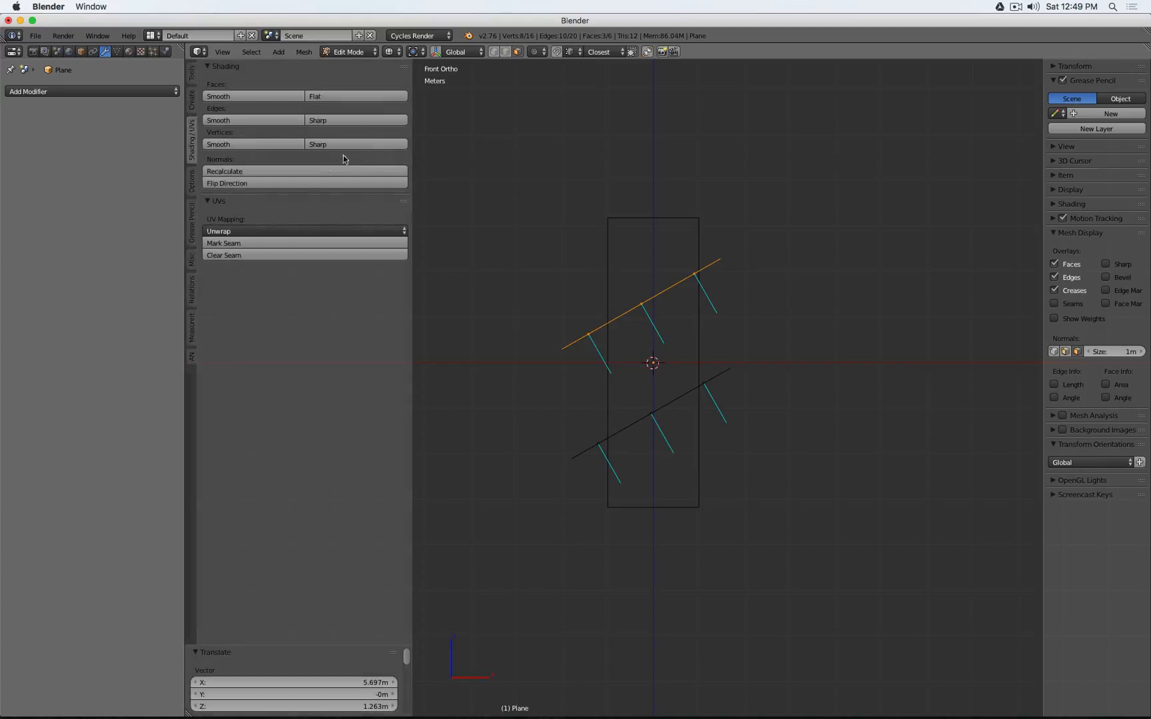
click(274, 184)
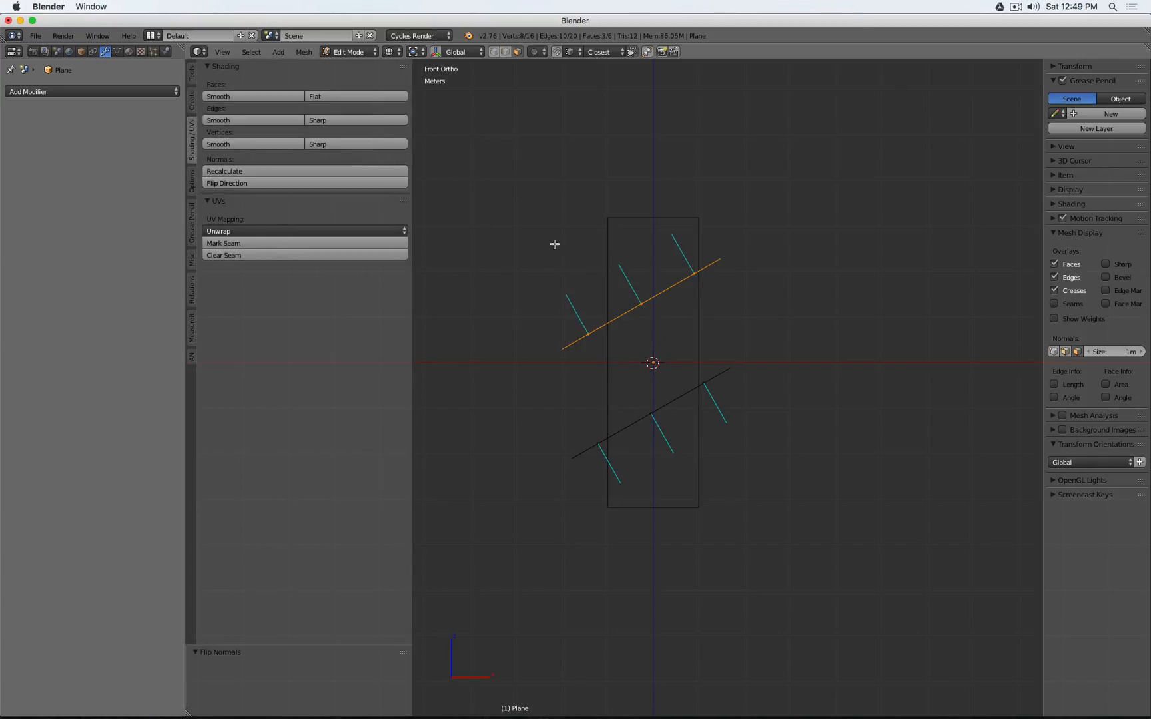
key(t)
key(Tab)
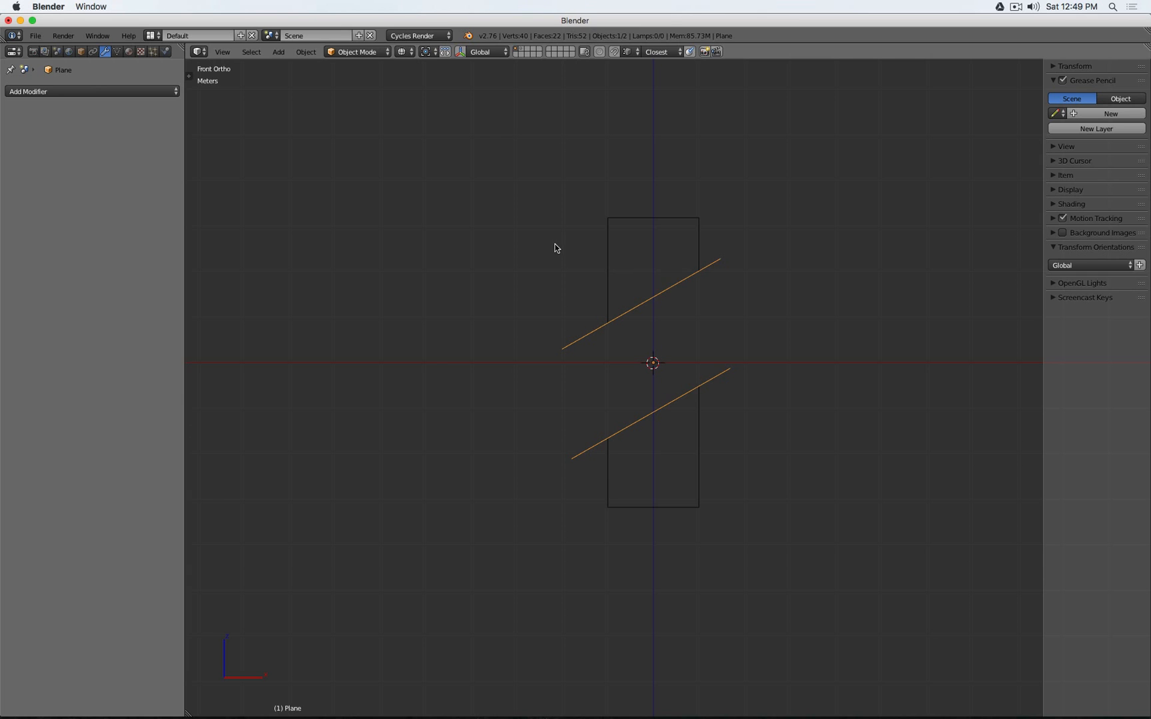
- Examine the two planes' opposing normals and the box's Boolean result from the front and at an angle
key(z)
mouse_move(763, 338)
middle_down()
mouse_move(662, 360)
mouse_move(710, 282)
mouse_move(828, 311)
mouse_move(779, 326)
middle_up()
key(Tab)
key(KP_1)
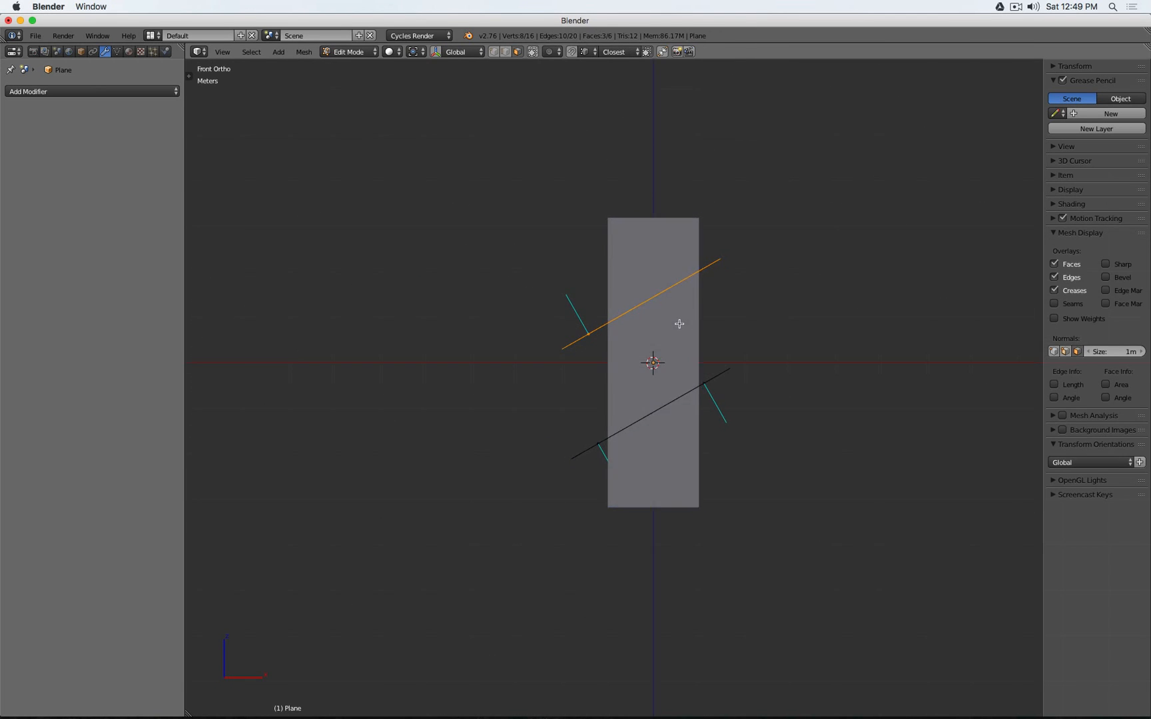
key(z)
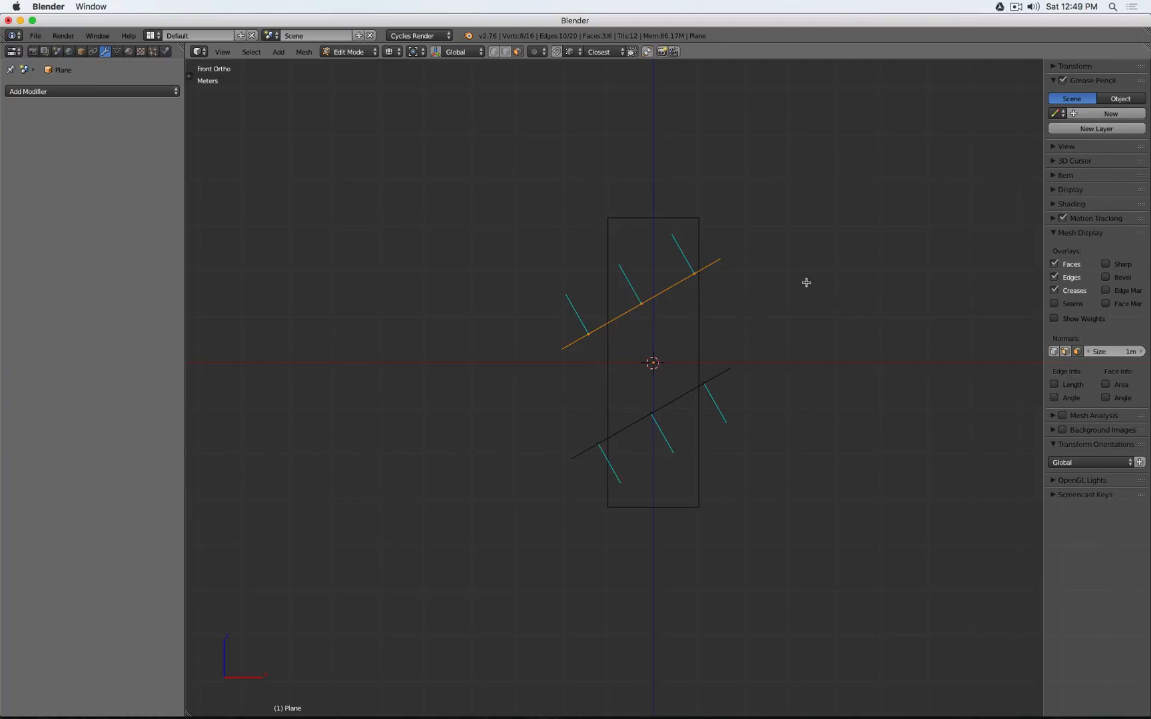
key(Tab)
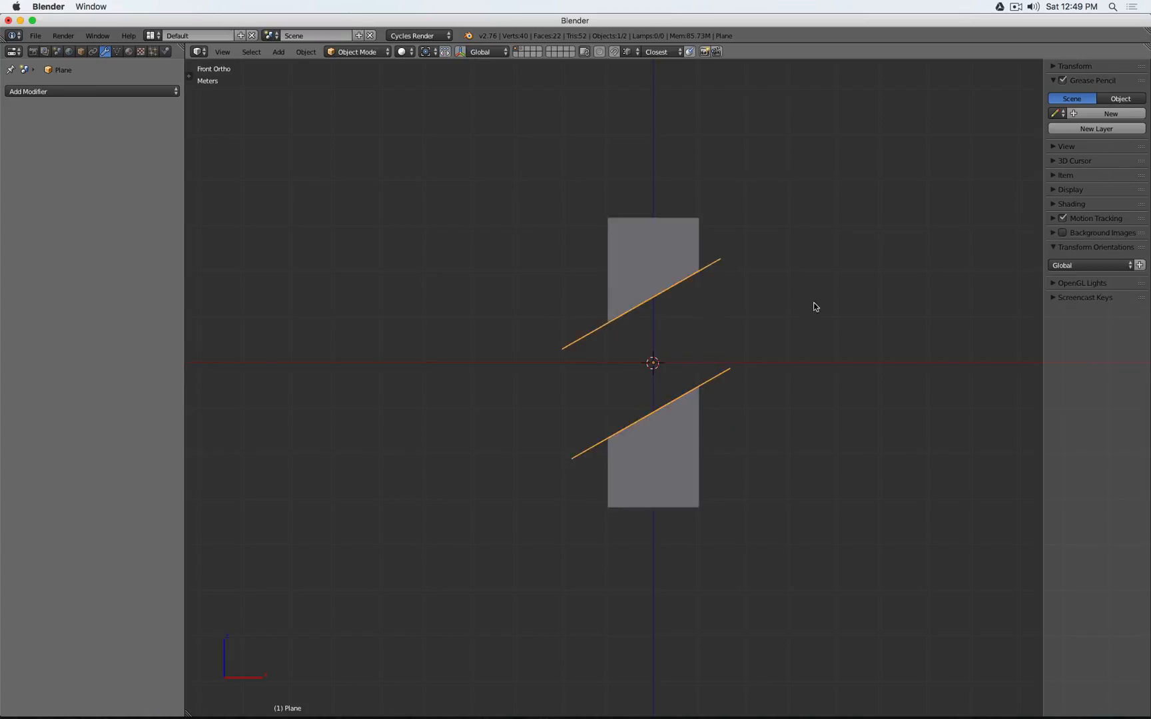
middle_drag(812, 306, 711, 278)
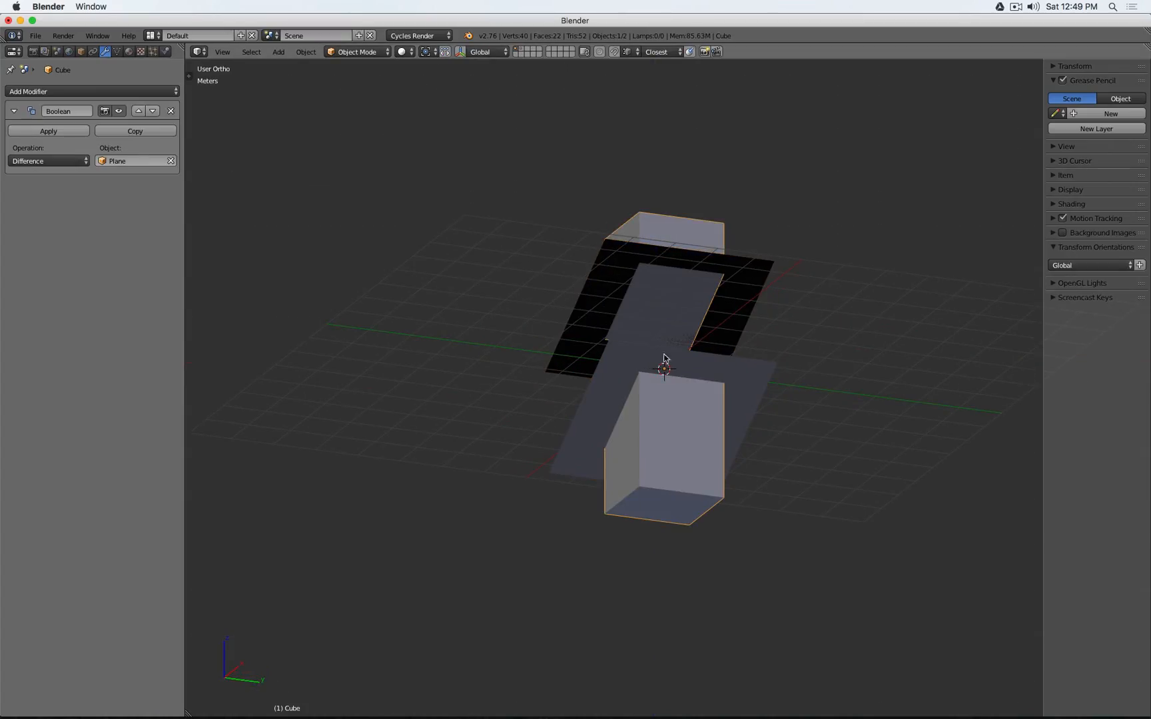
middle_drag(726, 413, 739, 363)
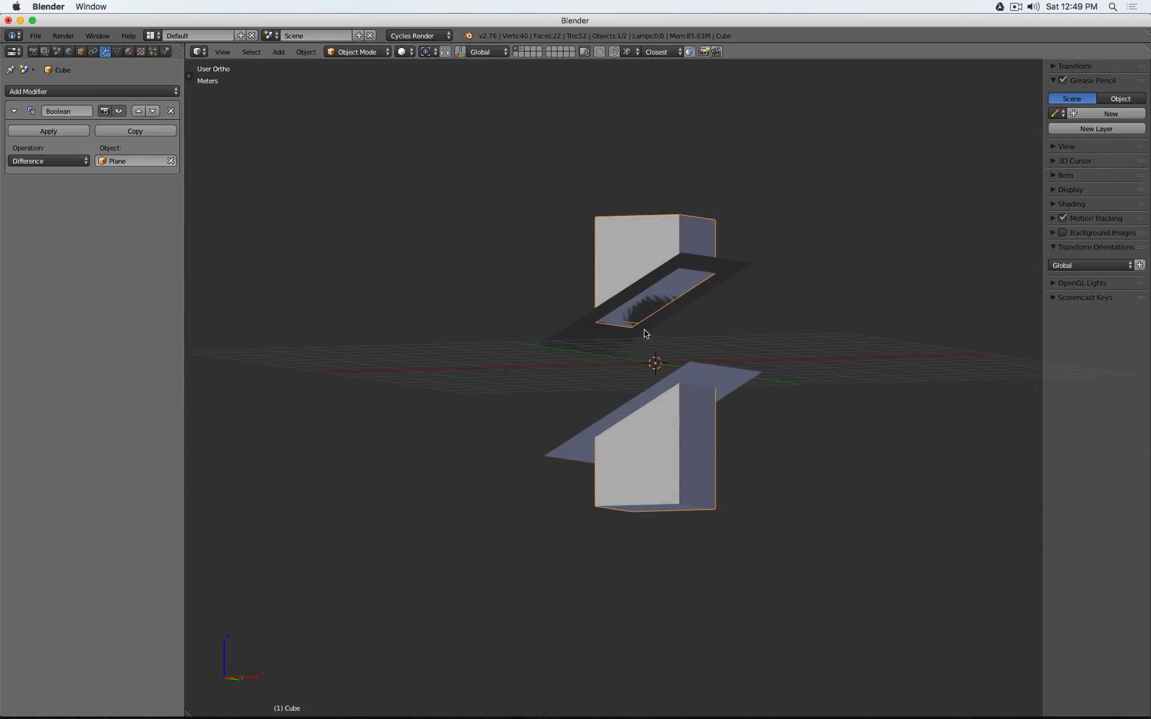
- Duplicate the box in place and set the copy's Boolean operation to Intersect
key(KP_1)
key(z)
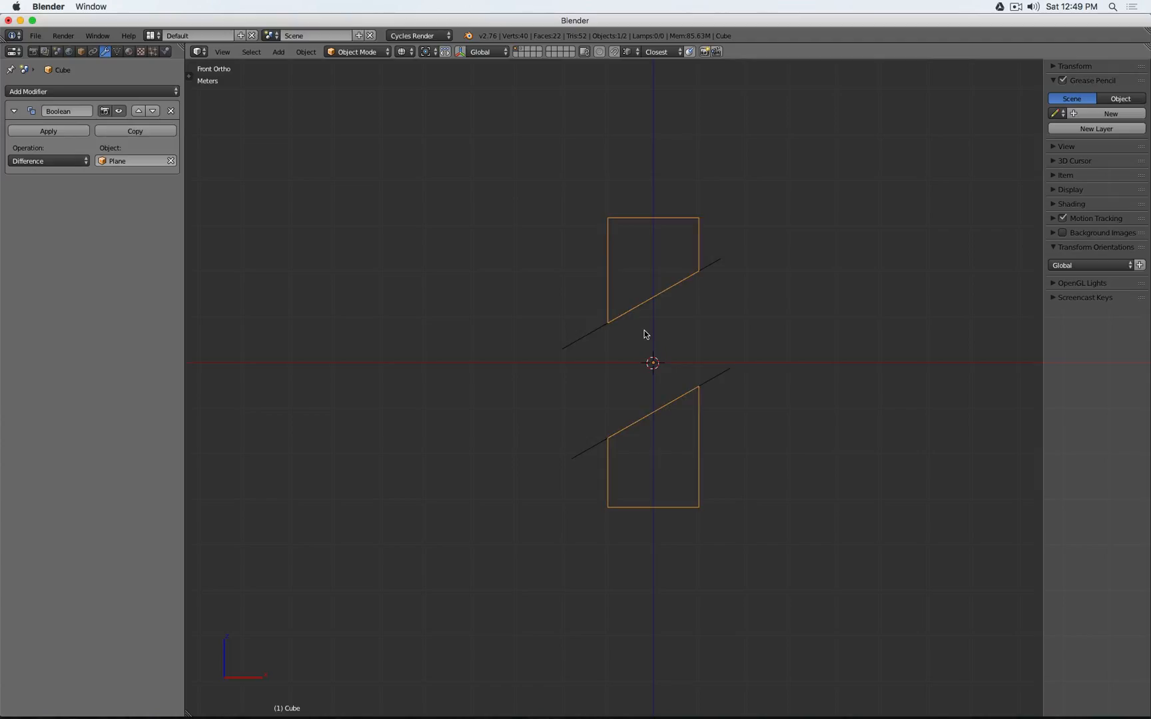
key(shift+d)
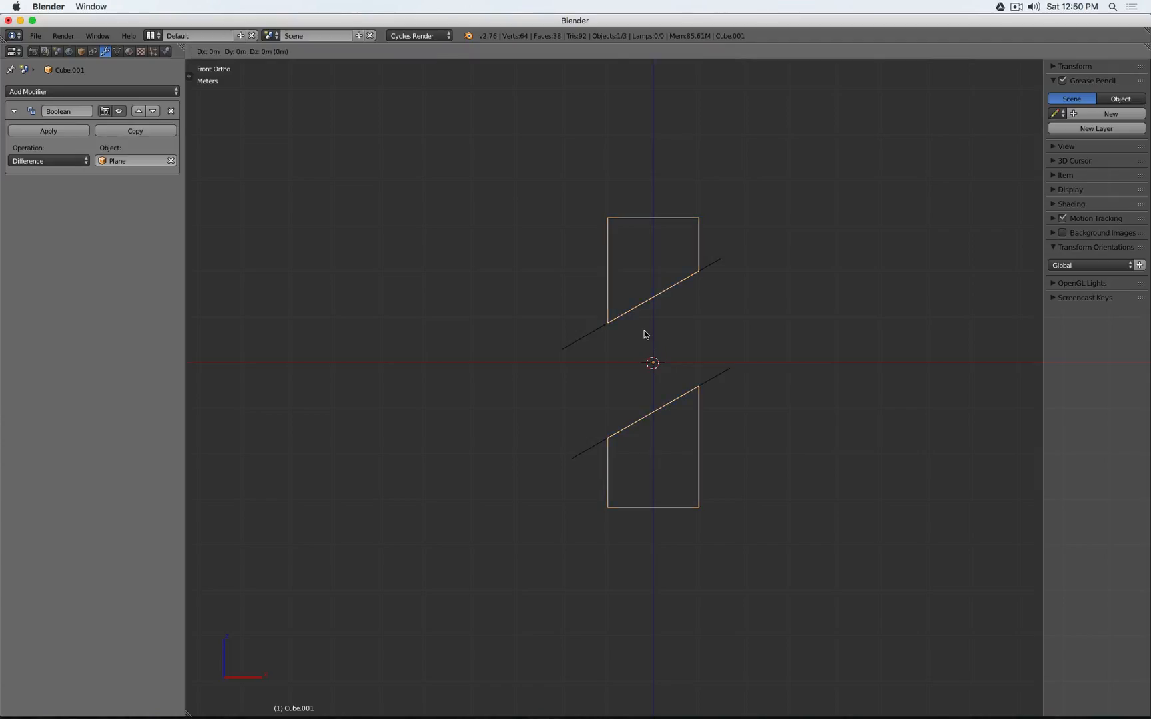
key(Escape)
click(78, 161)
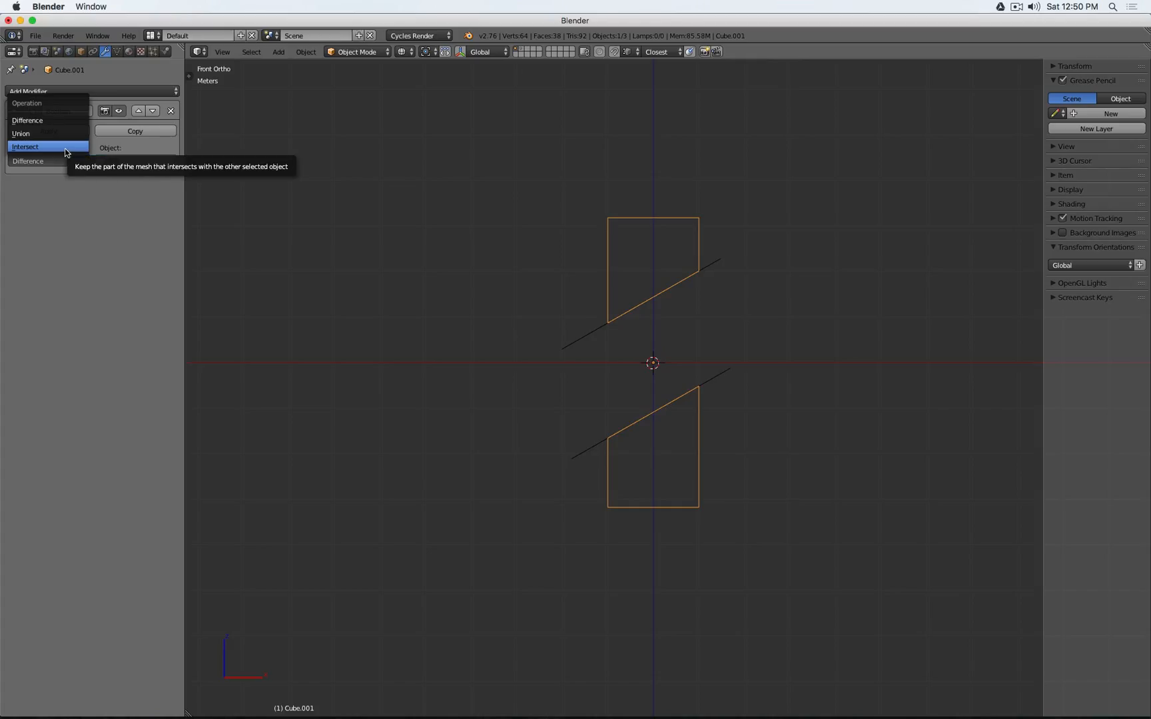
click(67, 153)
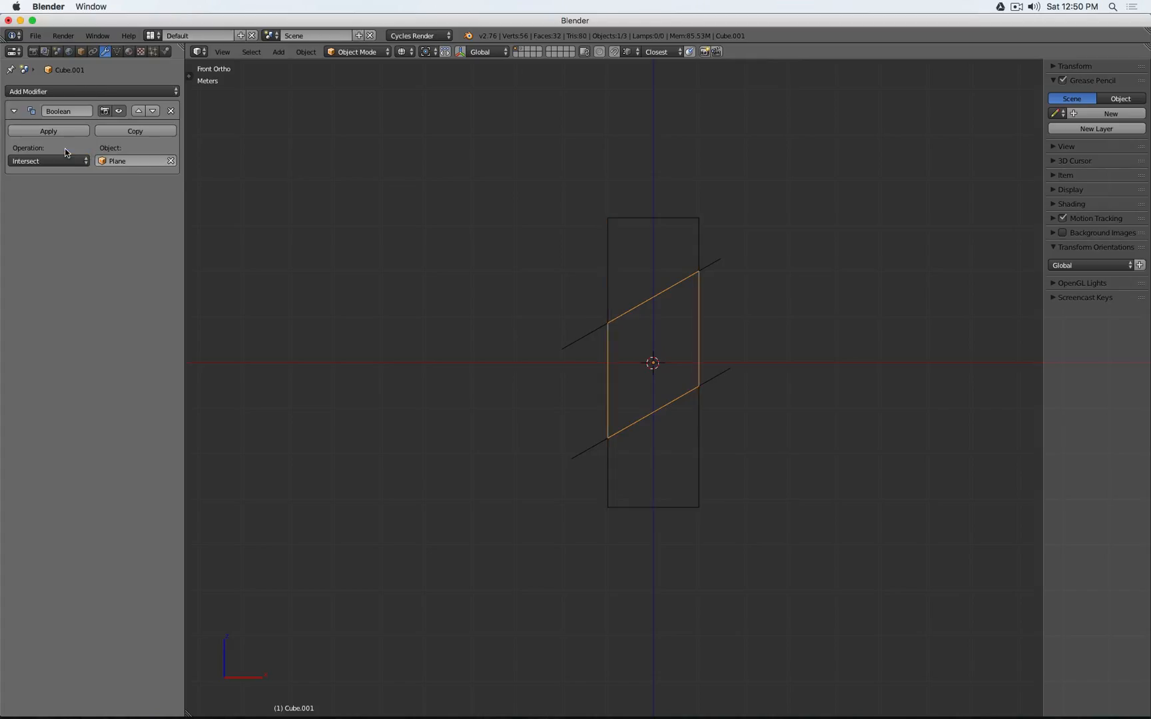
key(z)
middle_drag(743, 313, 677, 325)
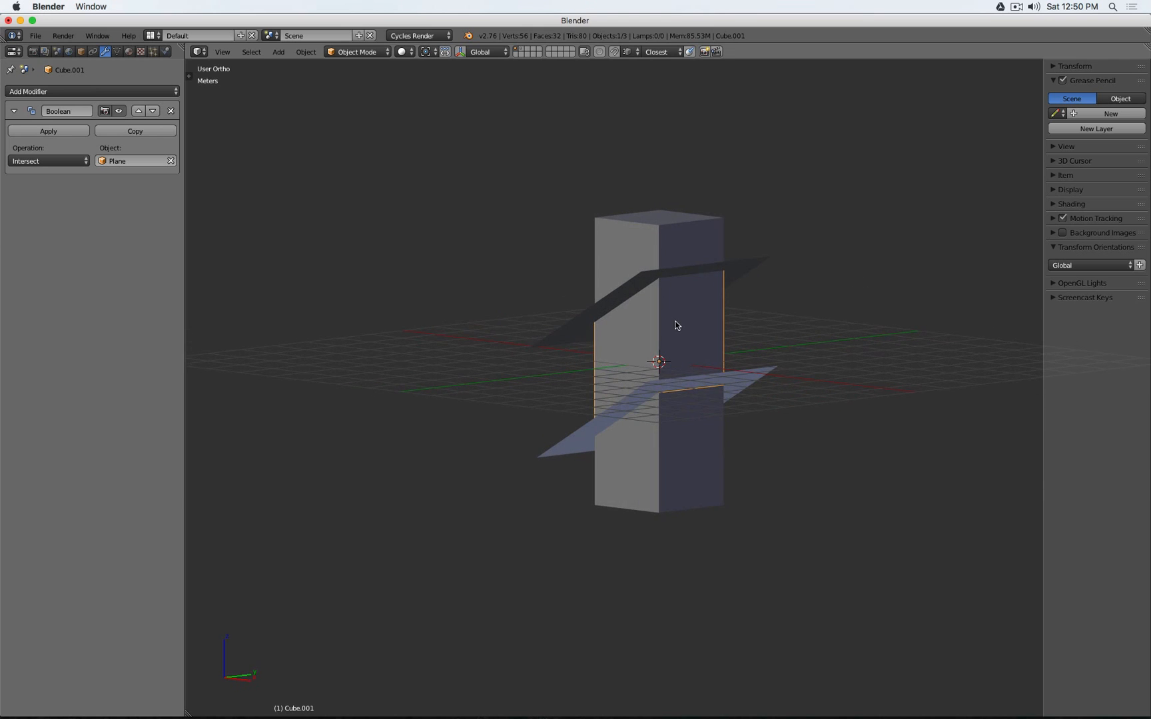
- Temporarily hide the original box and the plane to examine the intersected middle piece, and unhide them again
right_click(641, 245)
key(h)
mouse_move(616, 303)
middle_down()
mouse_move(707, 302)
mouse_move(753, 193)
mouse_move(714, 300)
mouse_move(680, 283)
mouse_move(695, 293)
mouse_move(704, 254)
mouse_move(734, 310)
middle_up()
right_click(707, 251)
key(h)
key(alt+h)
key(z)
key(KP_1)
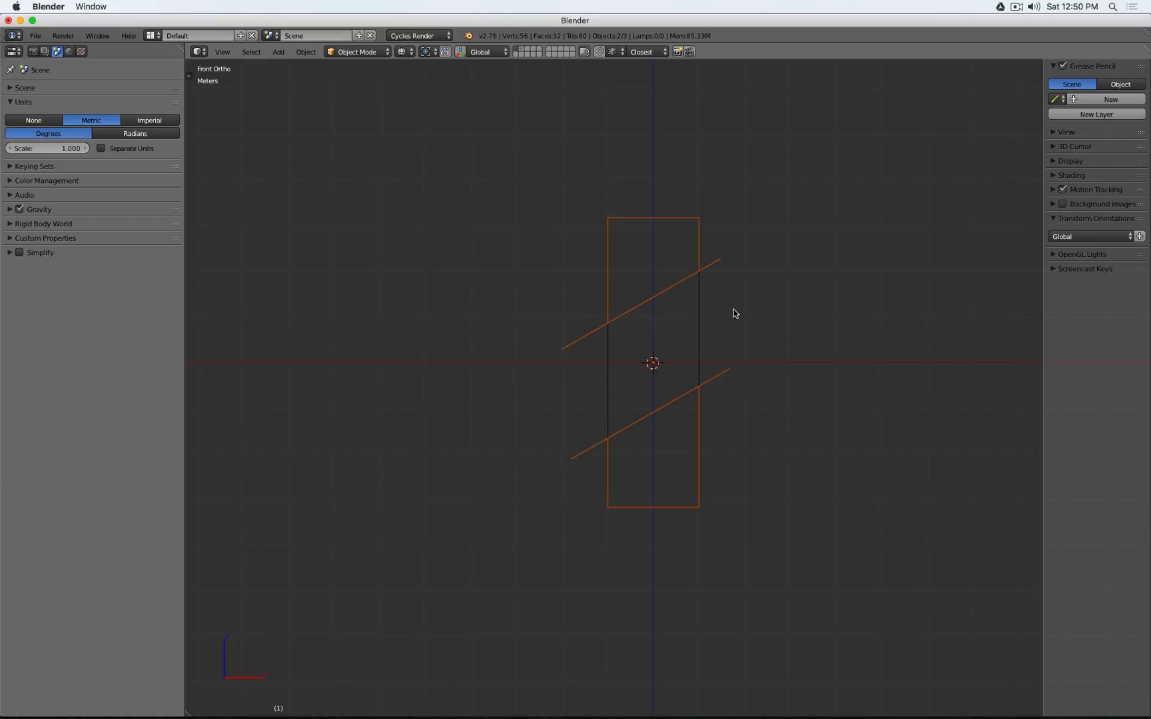
mouse_move(710, 307)
middle_down()
mouse_move(742, 317)
mouse_move(731, 315)
middle_up()
key(z)
scroll(731, 315, down, 1)
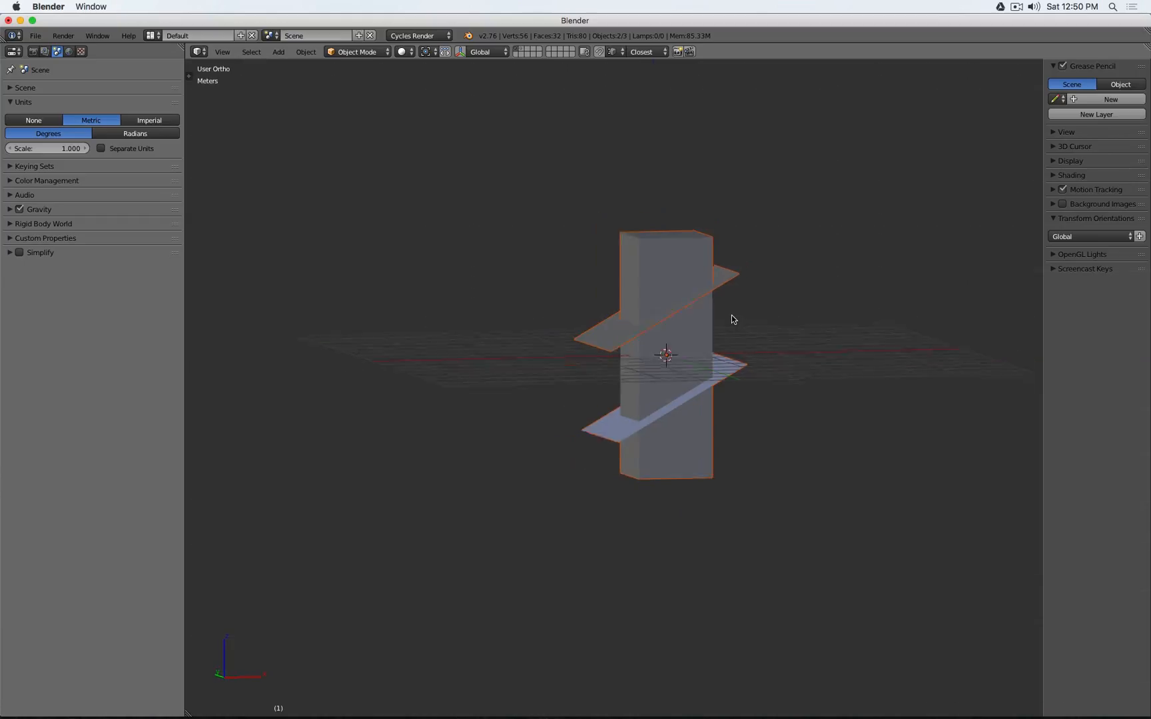
key(KP_1)
key(z)
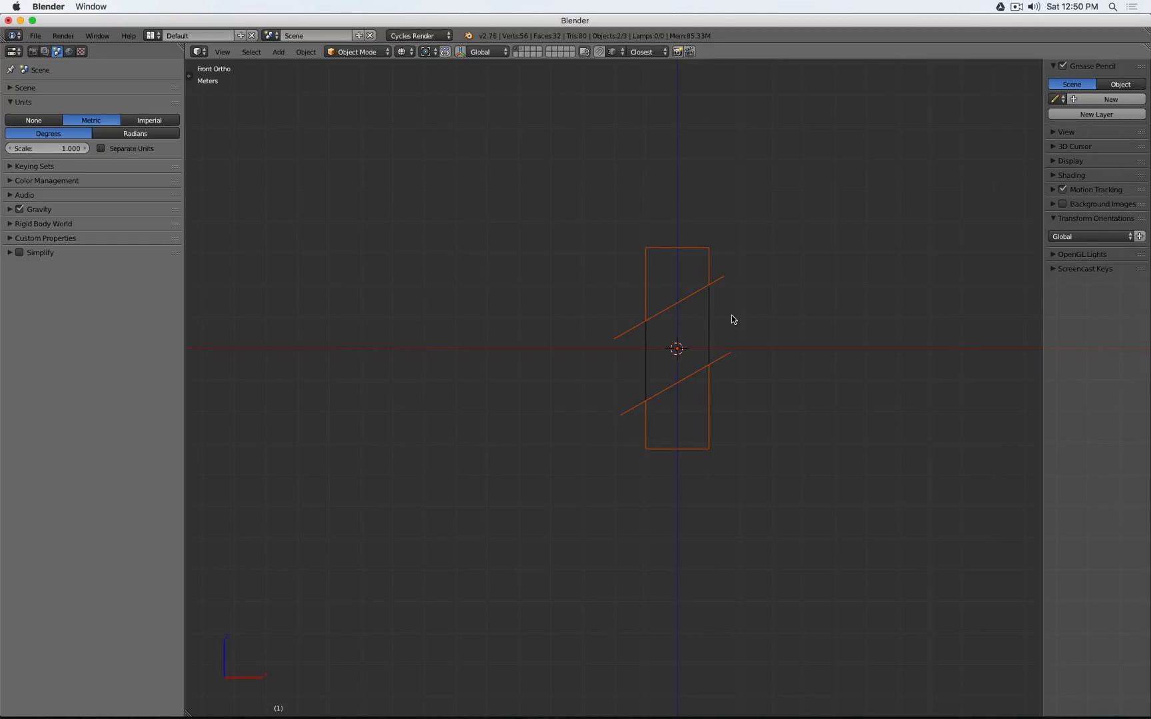
- Delete all objects in the scene
key(a)
key(a)
key(x)
click(732, 316)
- Add a new cube mesh at the scene's origin
key(shift+a)
mouse_move(731, 316)
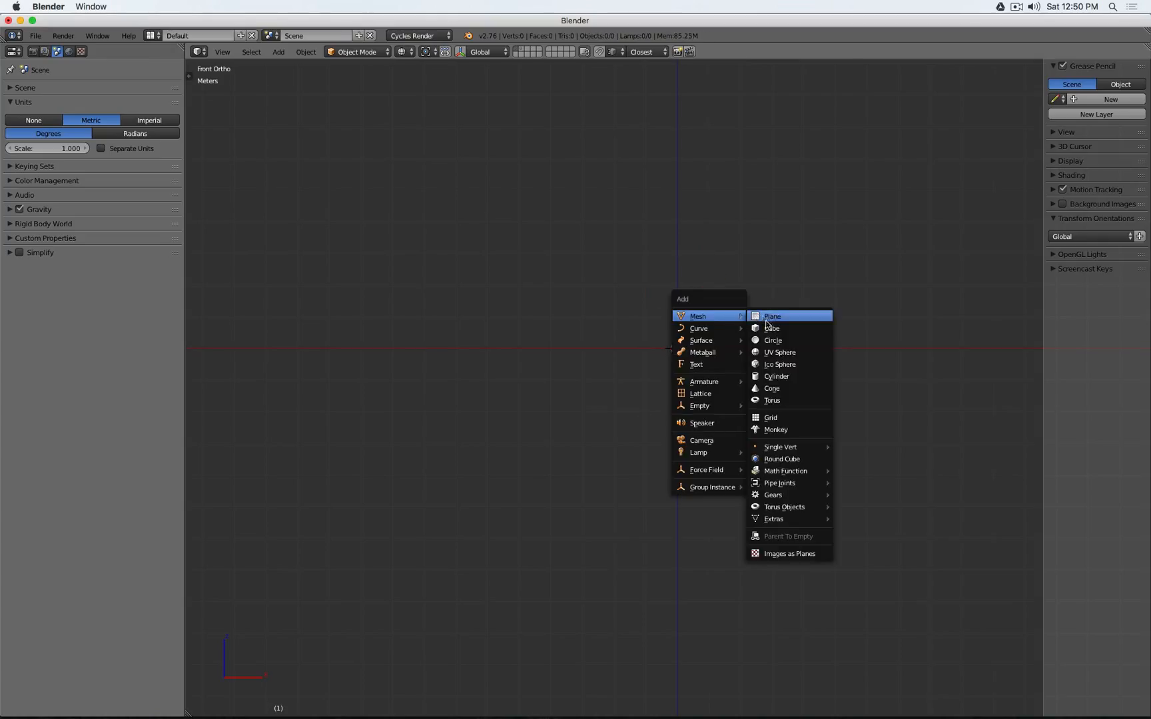
click(763, 328)
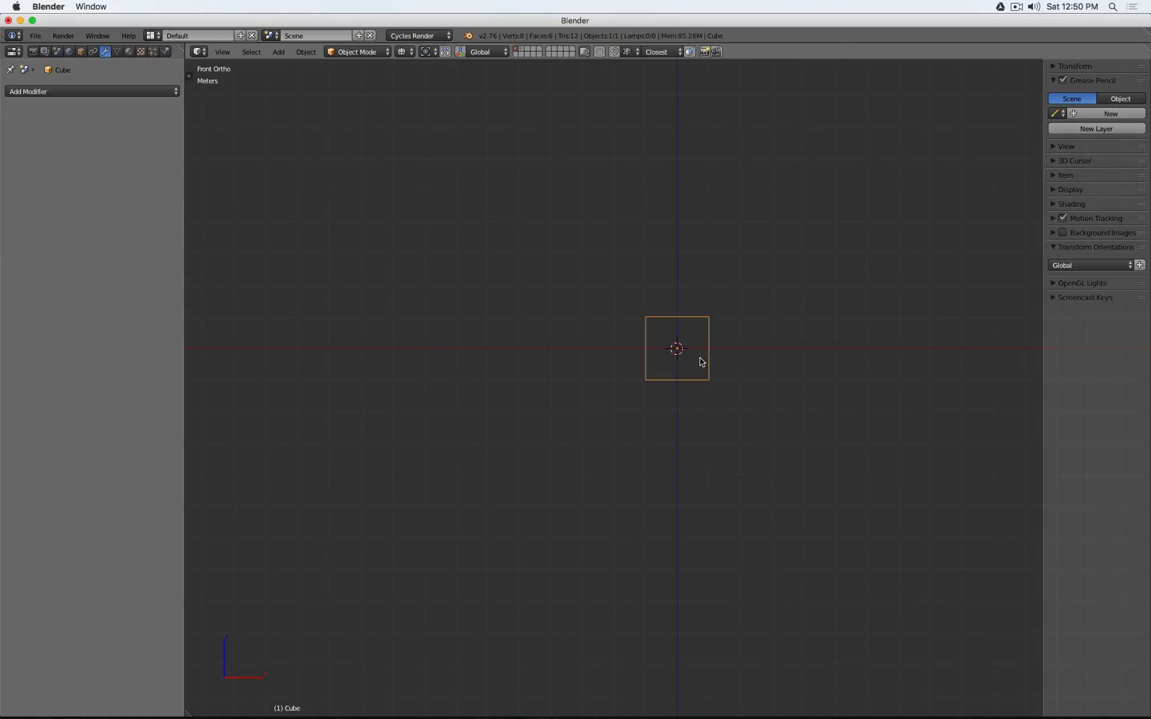
scroll(698, 363, up, 2)
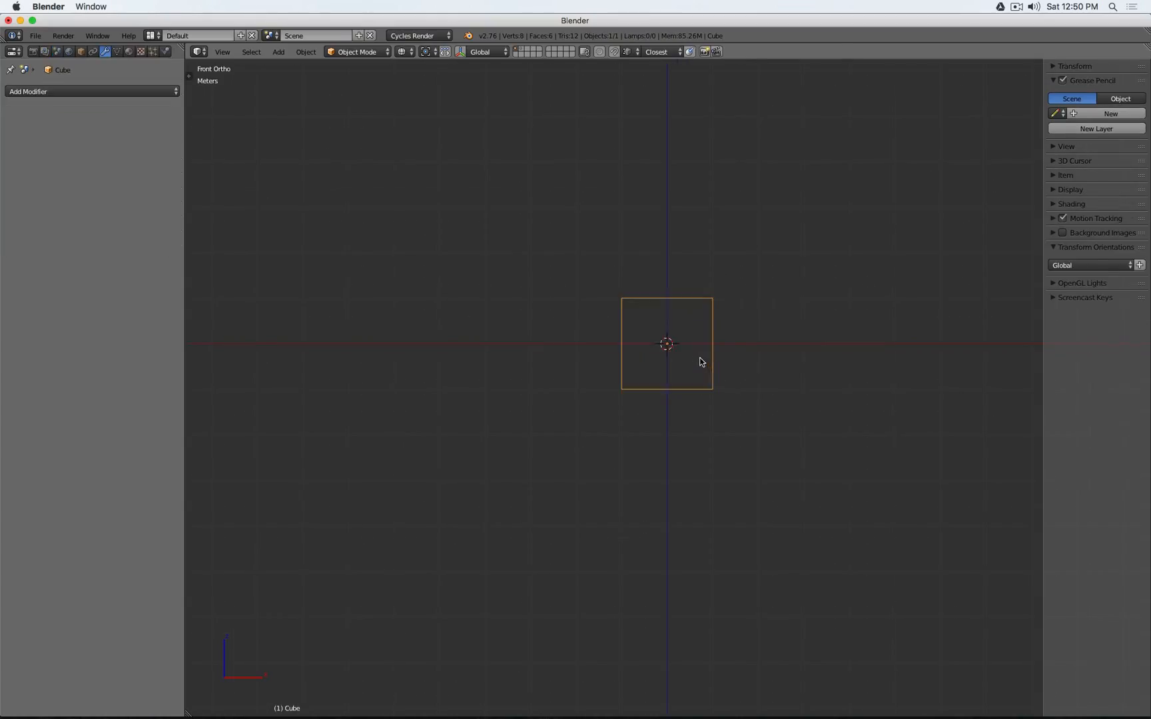
- Duplicate the cube in place, scale the copy to about 0.436 and raise it about 1.24 m along Z across the cube's top face
key(shift+d)
right_click(793, 349)
key(s)
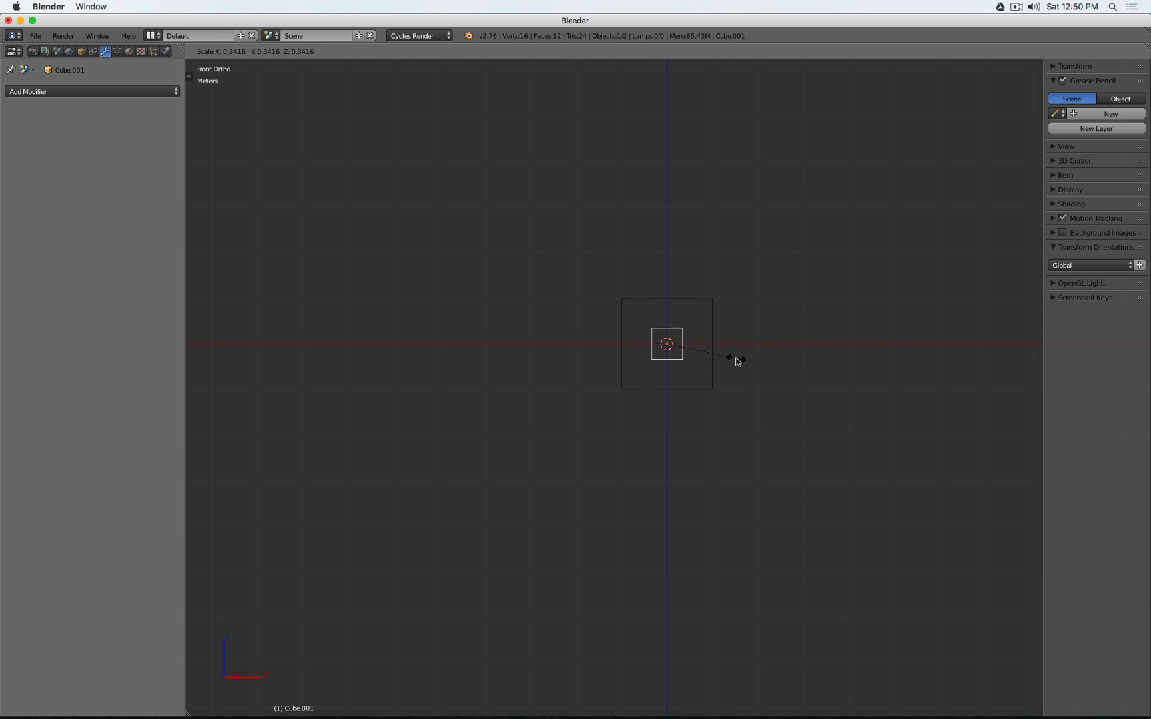
click(728, 336)
key(g)
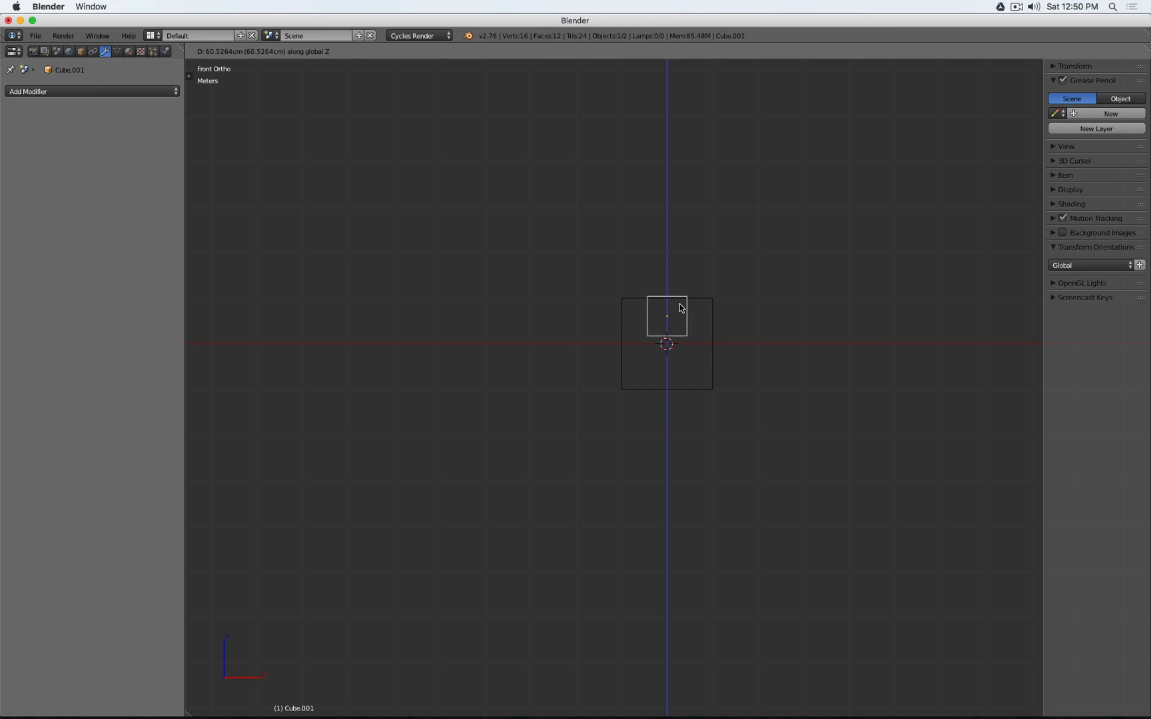
click(683, 282)
key(z)
middle_drag(683, 251, 778, 305)
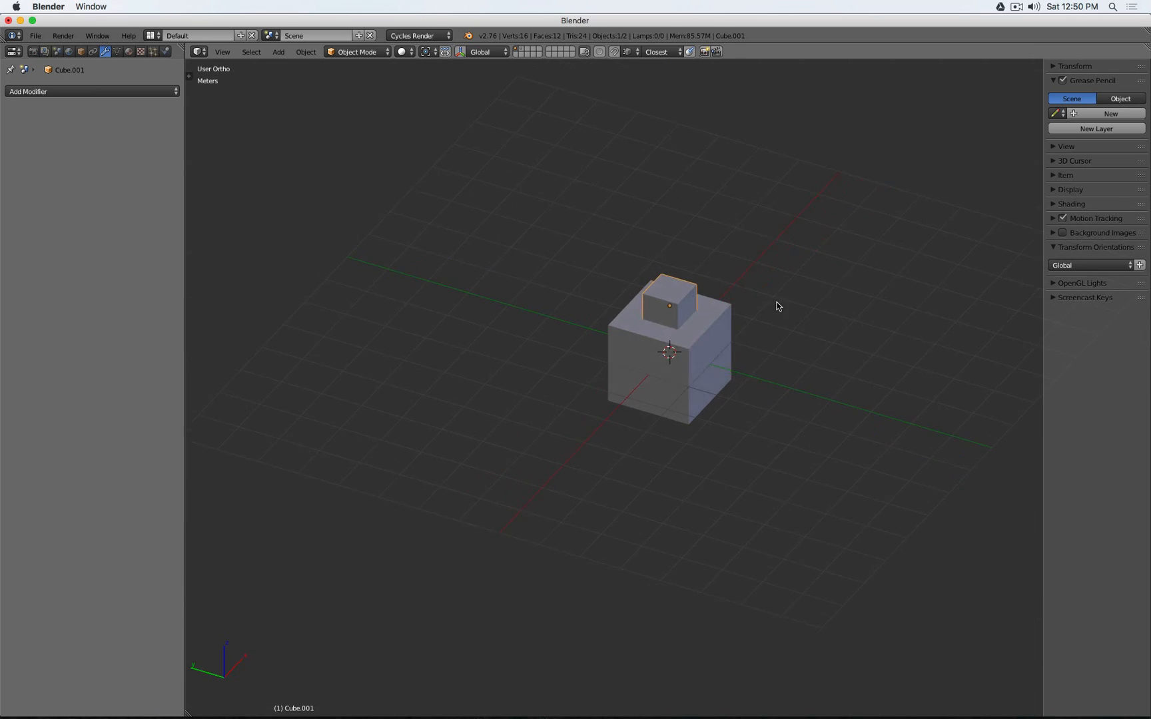
- Add a Boolean modifier to the large cube with operation Union and the small cube as its object
right_click(720, 304)
click(136, 91)
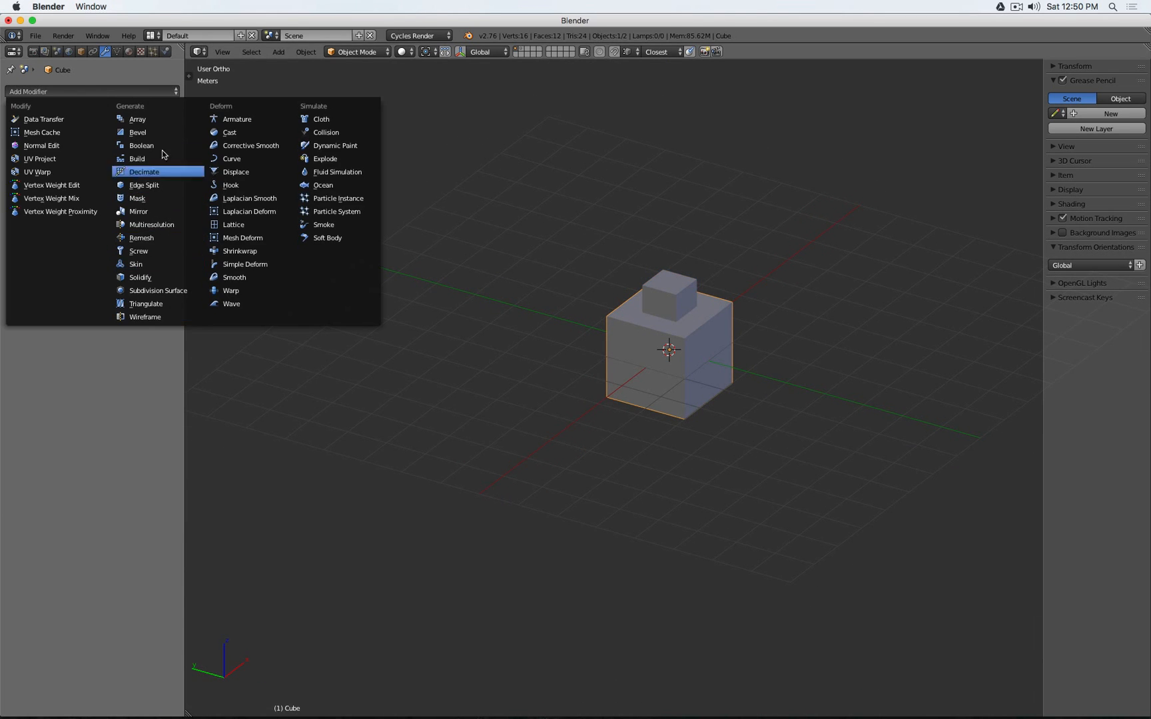
click(140, 146)
click(83, 159)
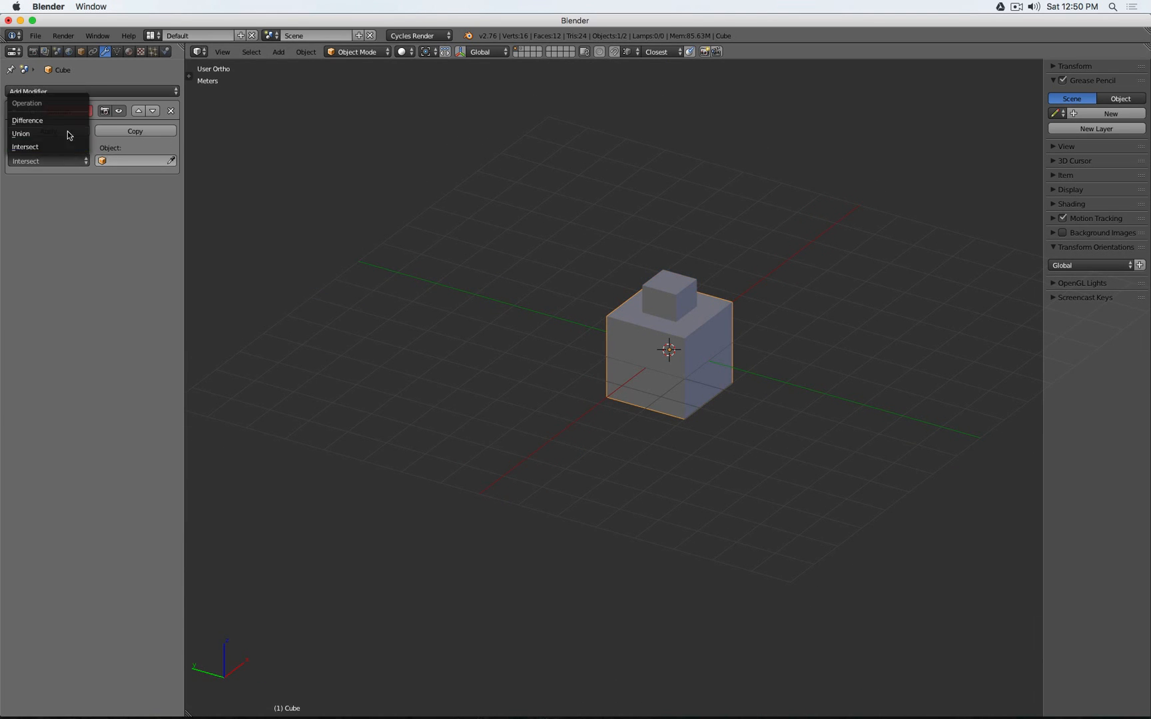
click(66, 132)
click(171, 160)
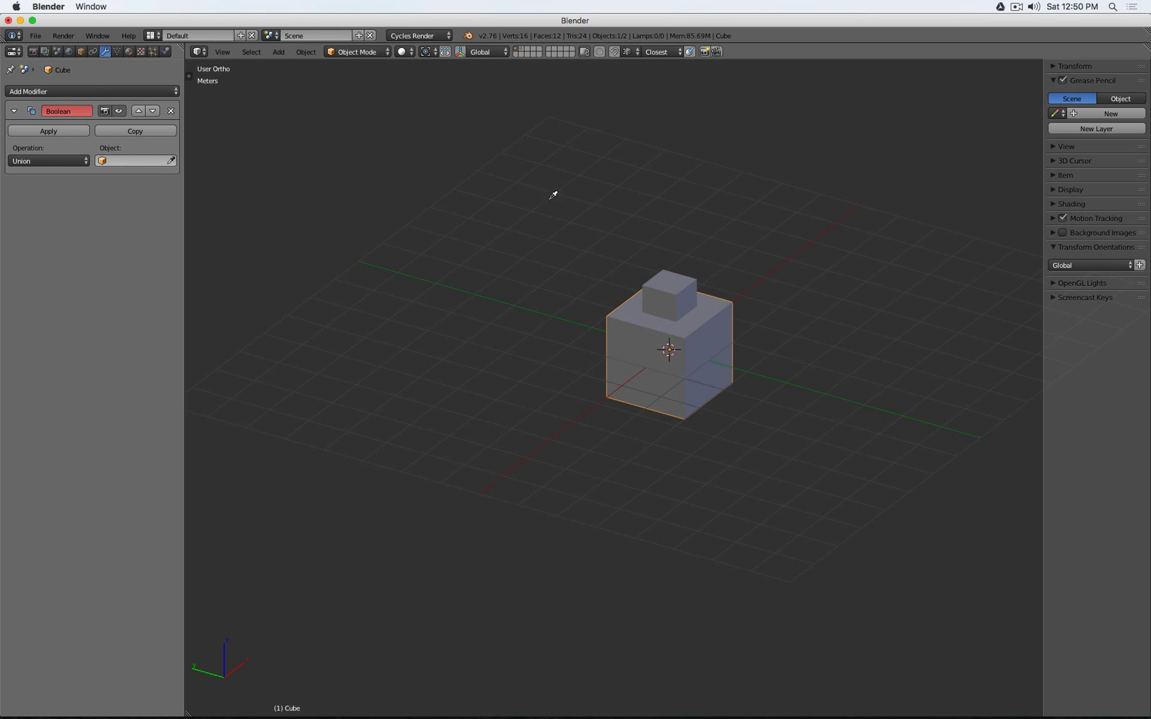
click(692, 275)
- Set the small cube's maximum draw type to Wire and return the viewport to solid shading
key(z)
scroll(701, 279, up, 5)
right_click(701, 285)
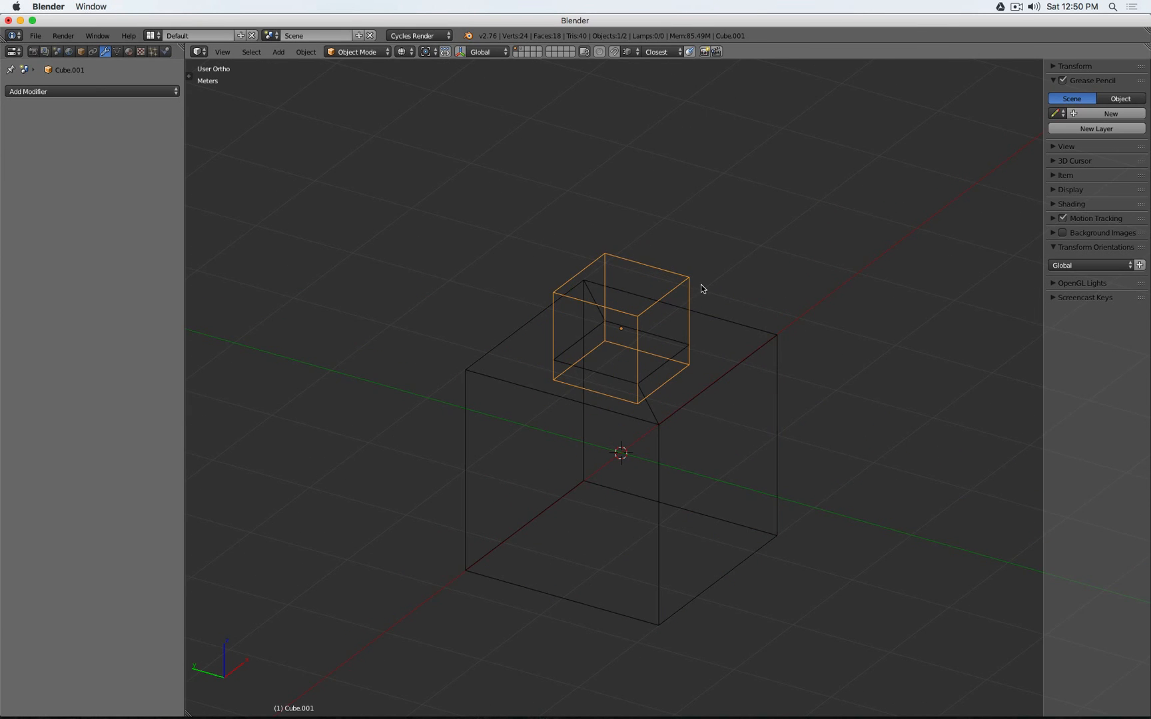
scroll(700, 284, down, 3)
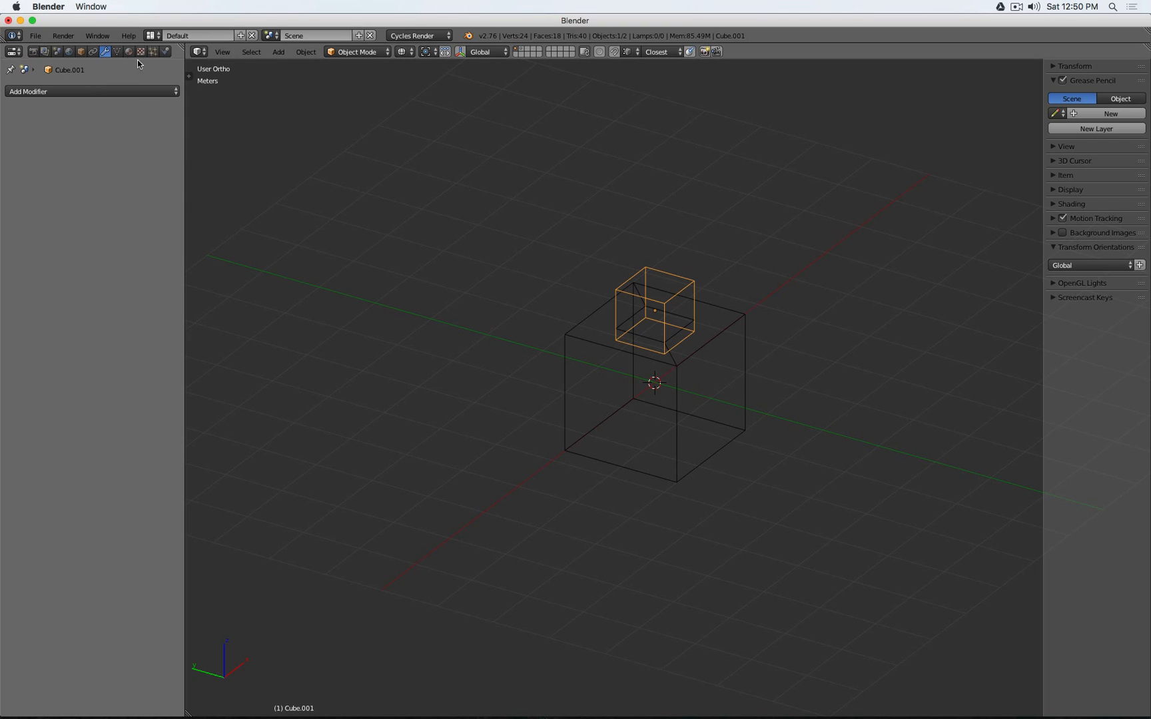
click(81, 51)
click(47, 420)
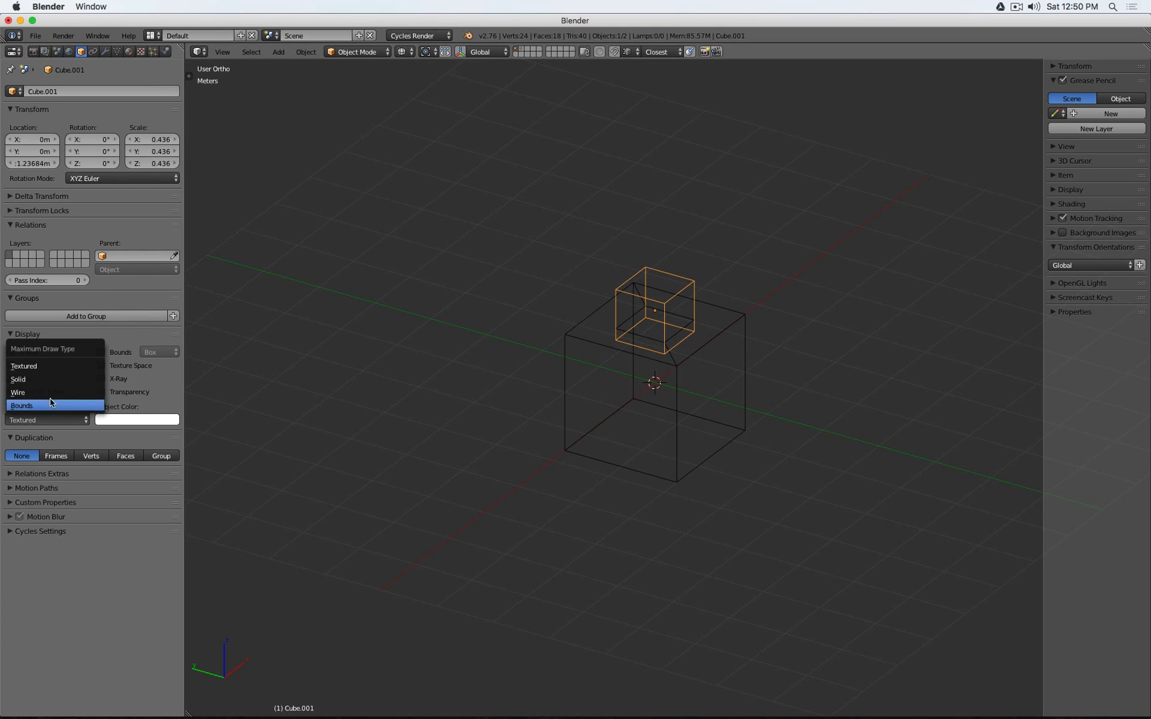
click(50, 391)
key(z)
- Flip the normals of all faces of the small cube in Edit Mode and return to Object Mode
scroll(677, 284, up, 5)
key(KP_Decimal)
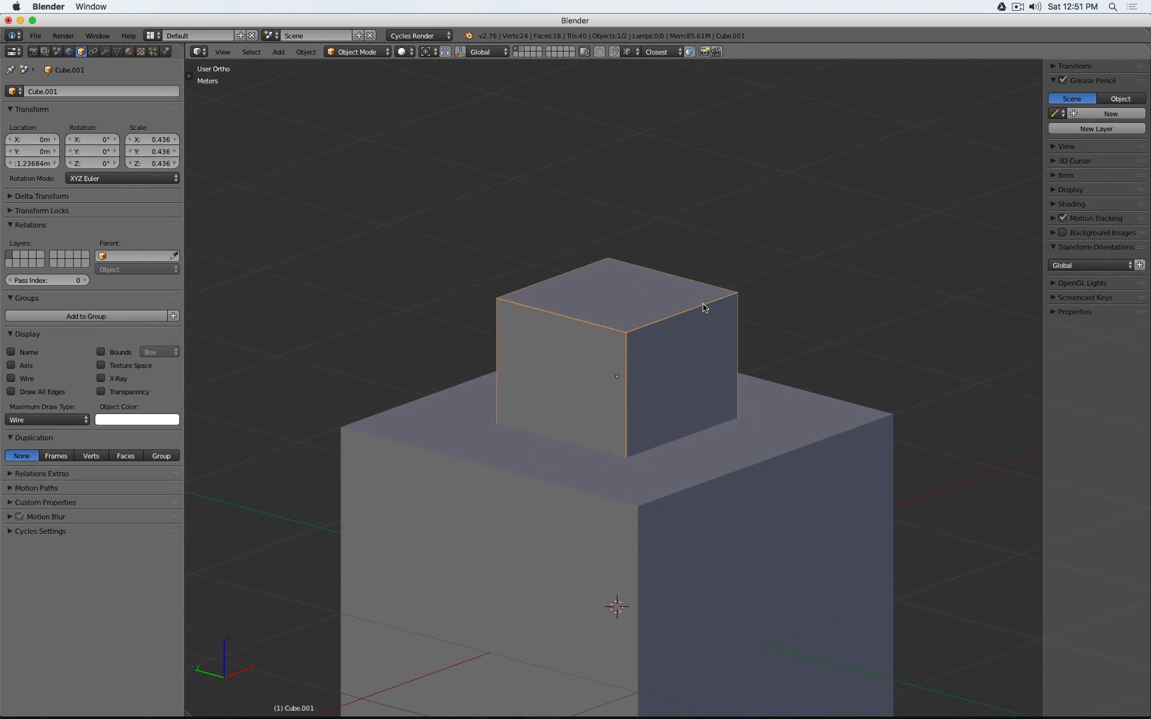
key(Tab)
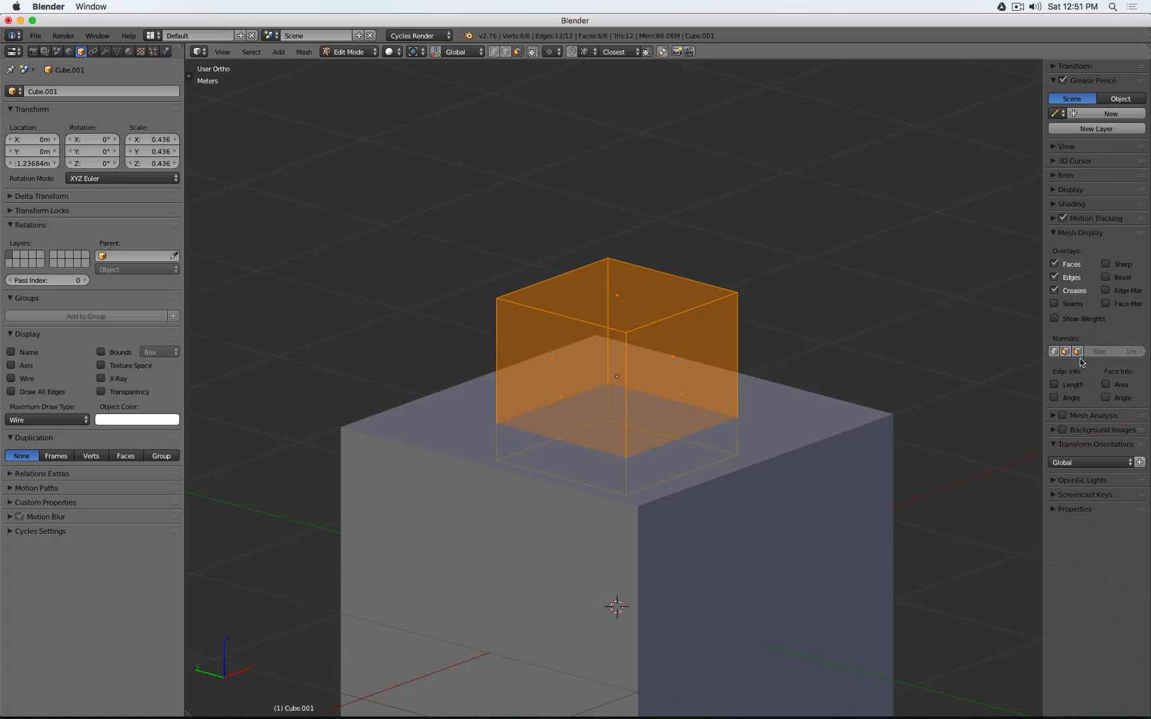
key(space)
text(flip)
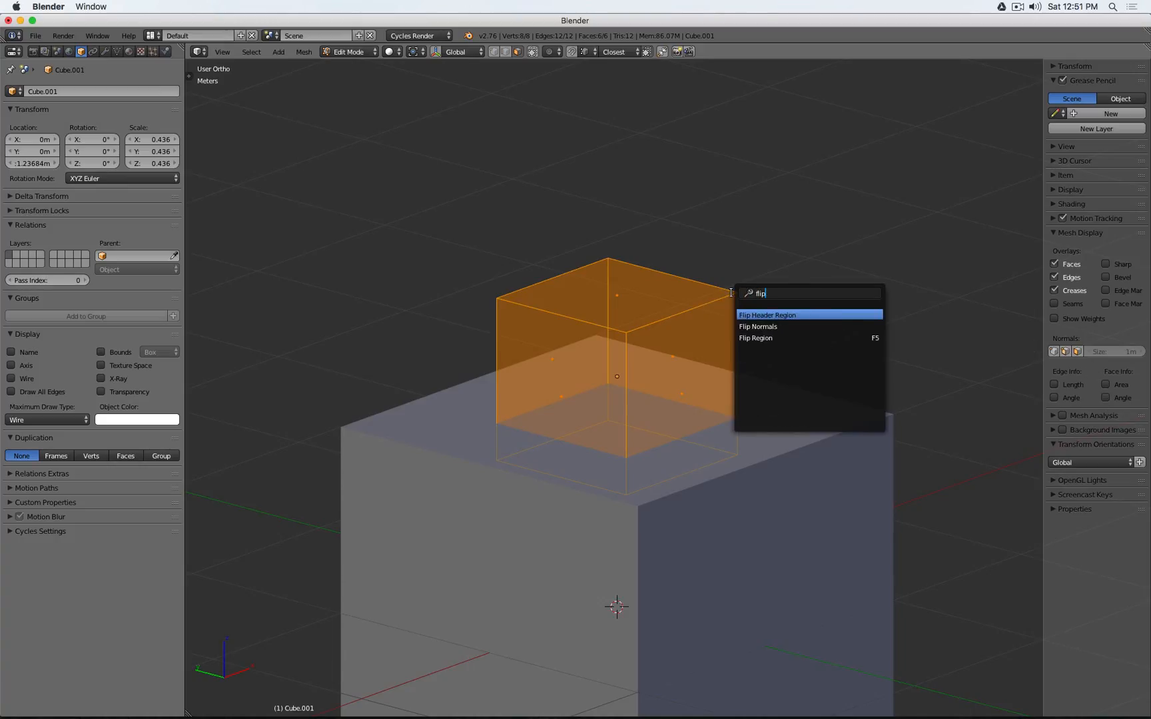
key(Down)
key(Return)
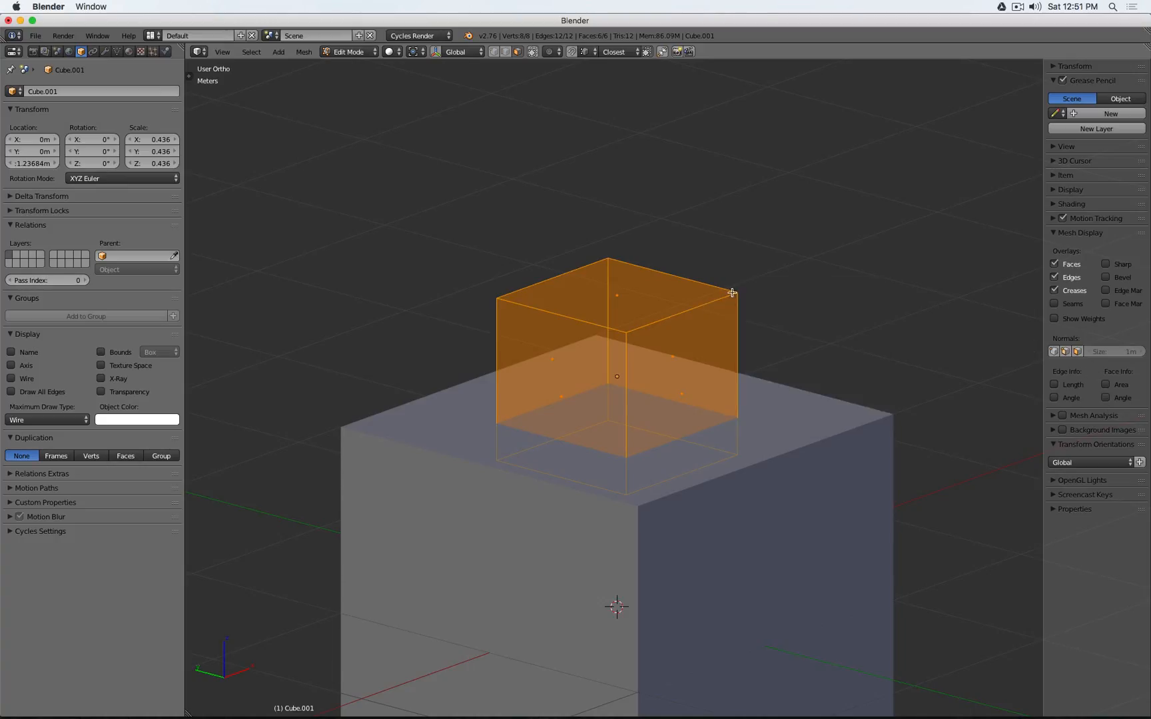
key(Tab)
scroll(732, 294, down, 4)
mouse_move(731, 336)
middle_down()
mouse_move(708, 180)
mouse_move(697, 331)
mouse_move(546, 294)
mouse_move(592, 175)
mouse_move(559, 266)
mouse_move(591, 326)
mouse_move(709, 316)
mouse_move(743, 276)
mouse_move(725, 273)
mouse_move(724, 335)
middle_up()
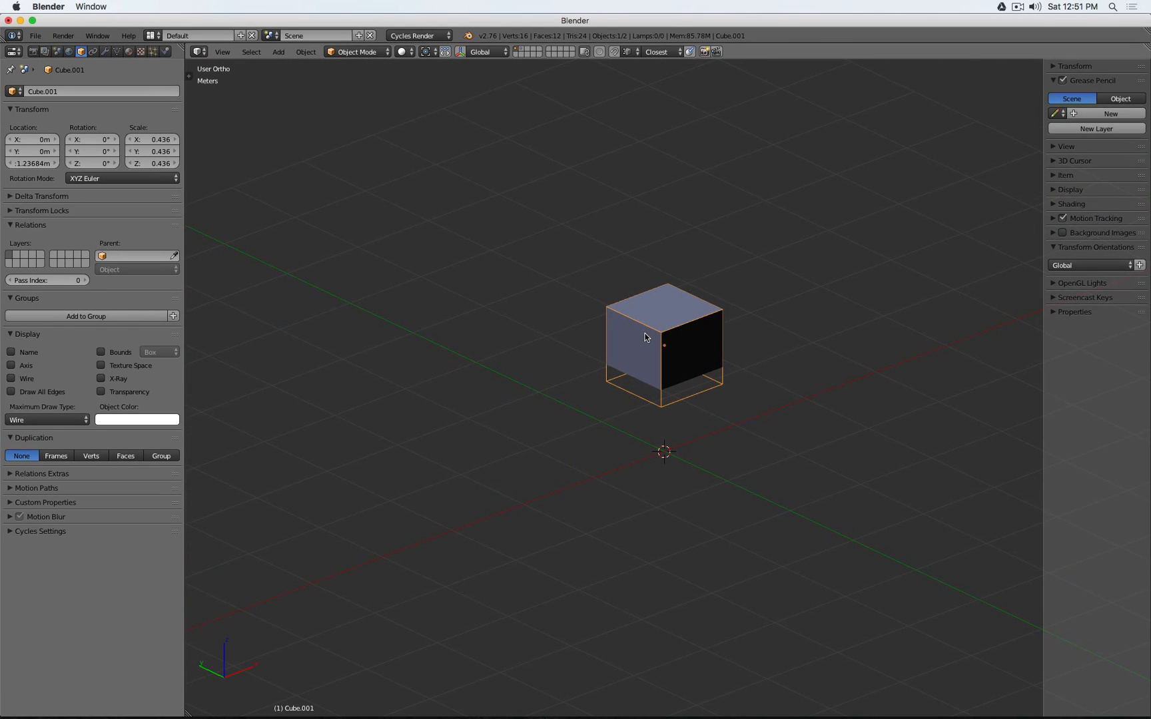
- Turn off the viewport display of the large cube's Boolean modifier
click(106, 52)
right_click(632, 382)
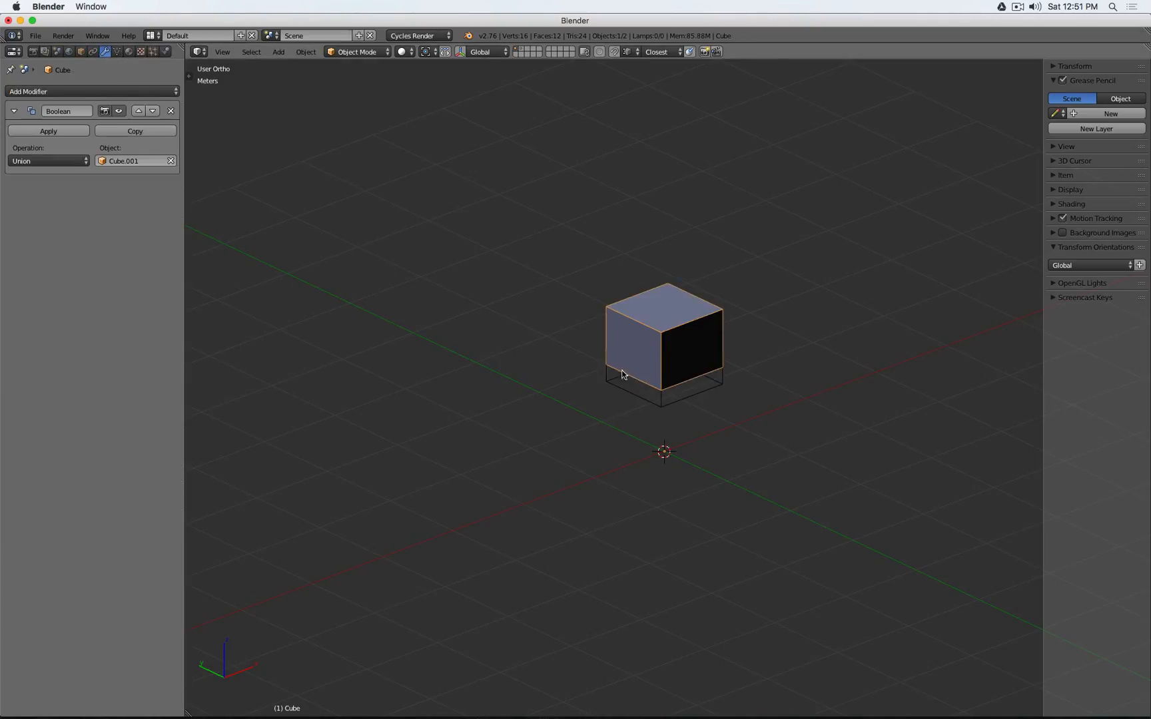
click(119, 111)
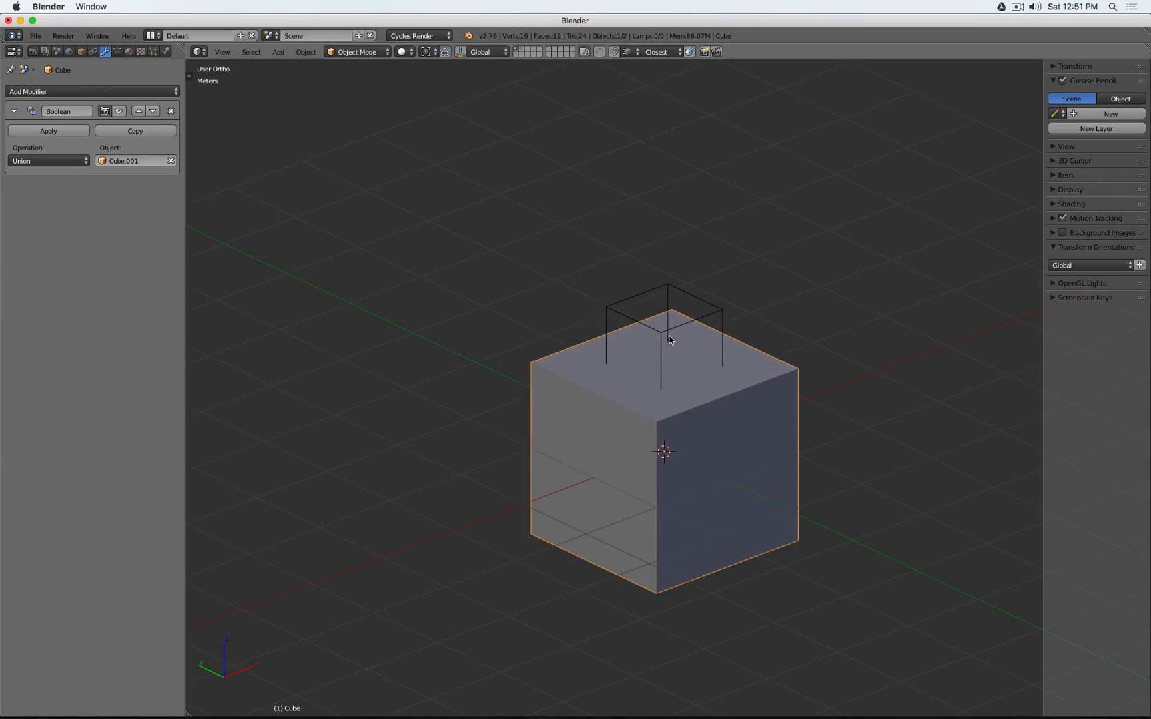
- Set the small cube's maximum draw type to Solid
right_click(695, 295)
click(81, 51)
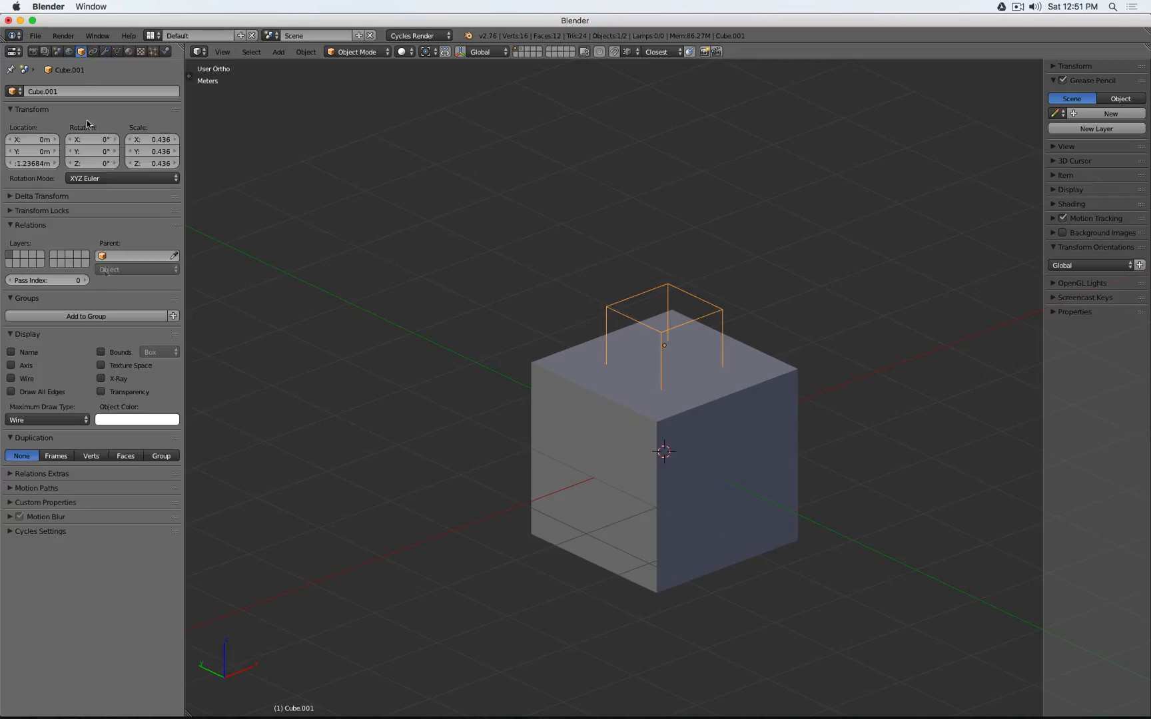
click(48, 420)
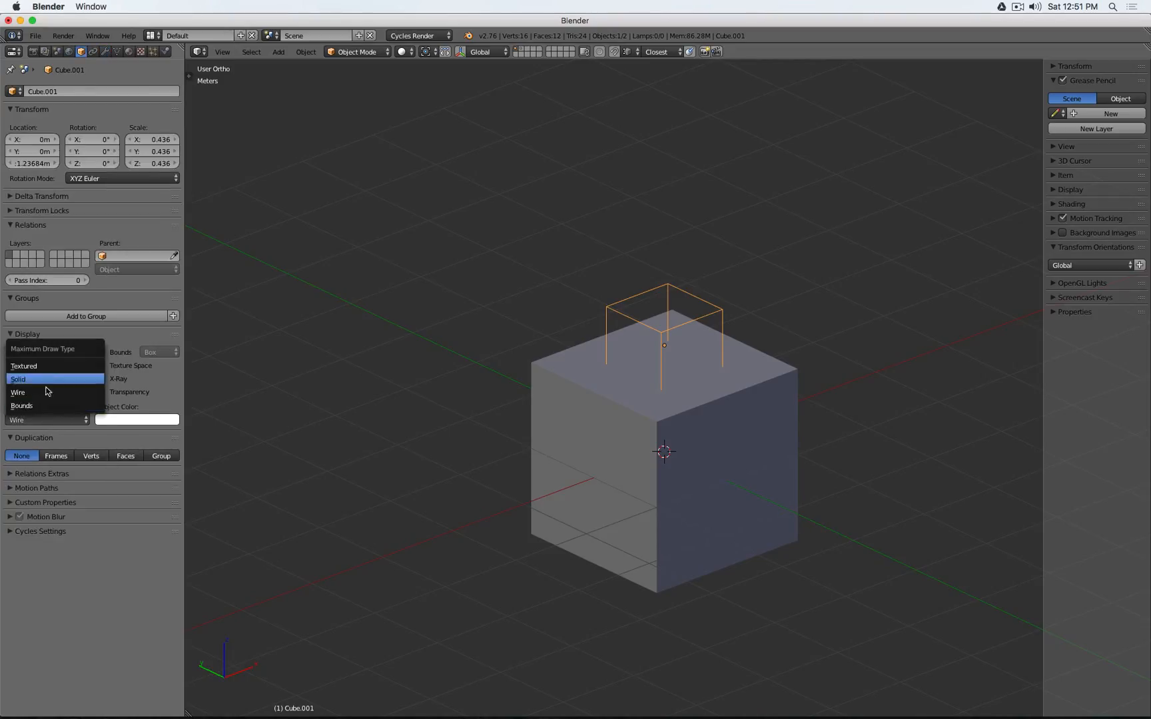
click(40, 379)
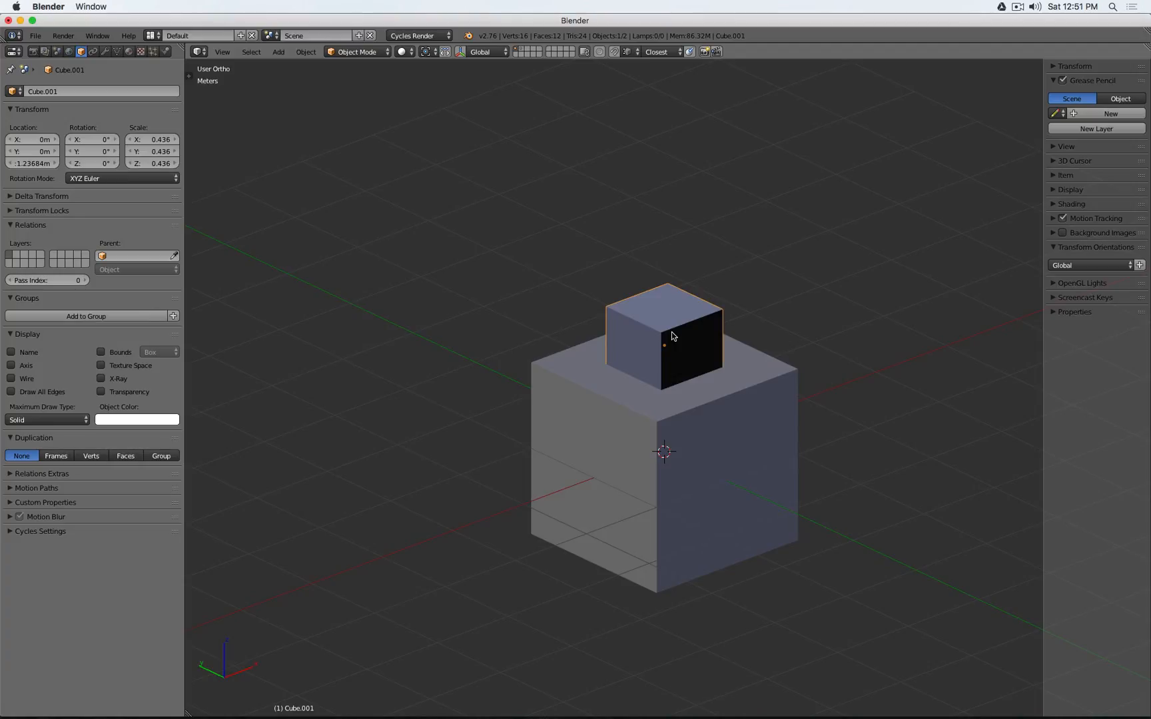
- Turn the viewport display of the large cube's Boolean modifier back on
right_click(561, 363)
click(106, 52)
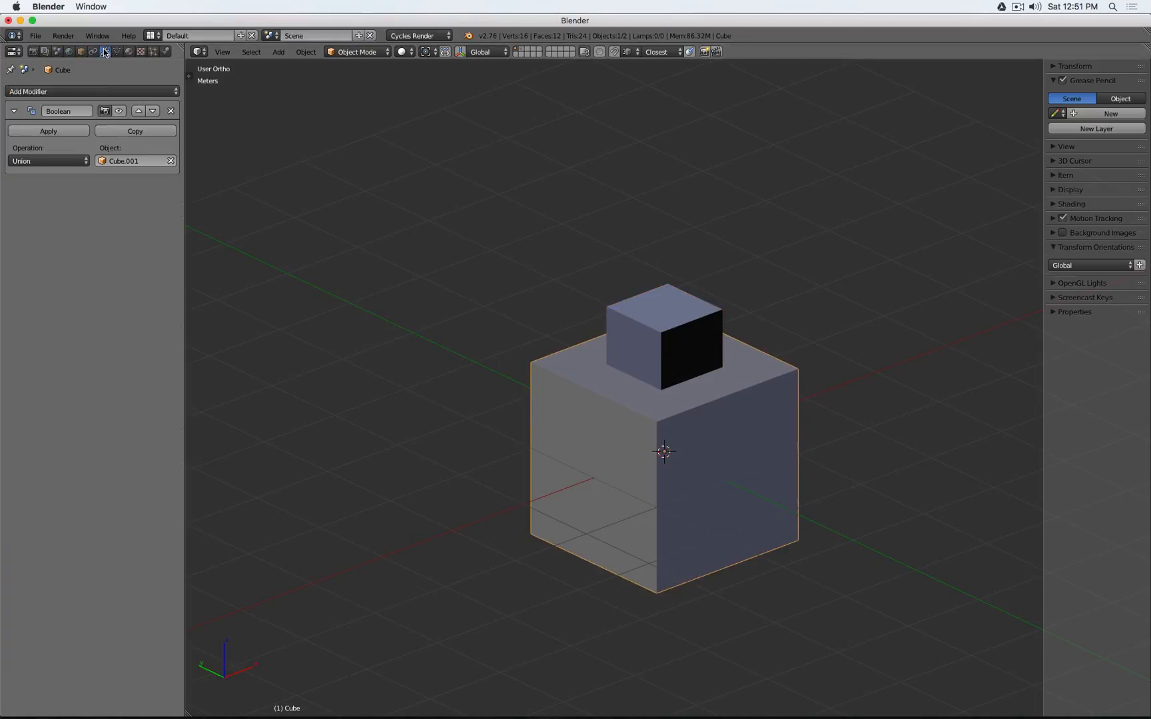
click(118, 110)
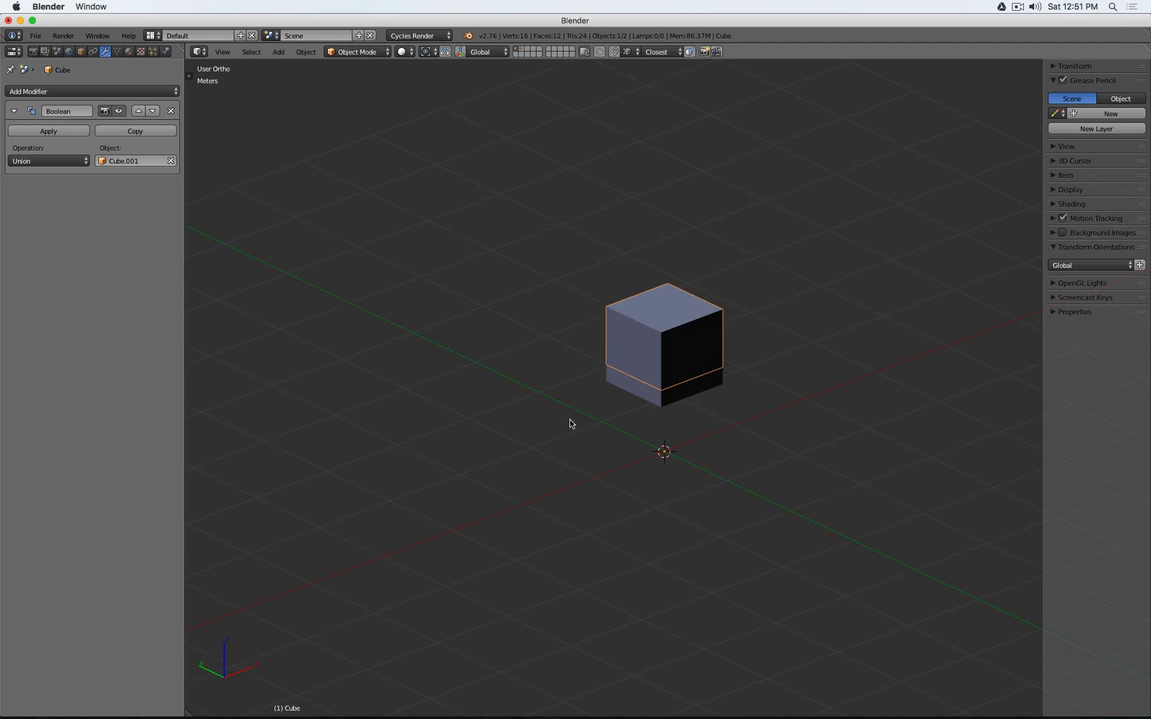
- Temporarily hide one of the overlapping cubes to examine the union result, and unhide it again
middle_drag(570, 423, 649, 449)
right_click(616, 382)
key(h)
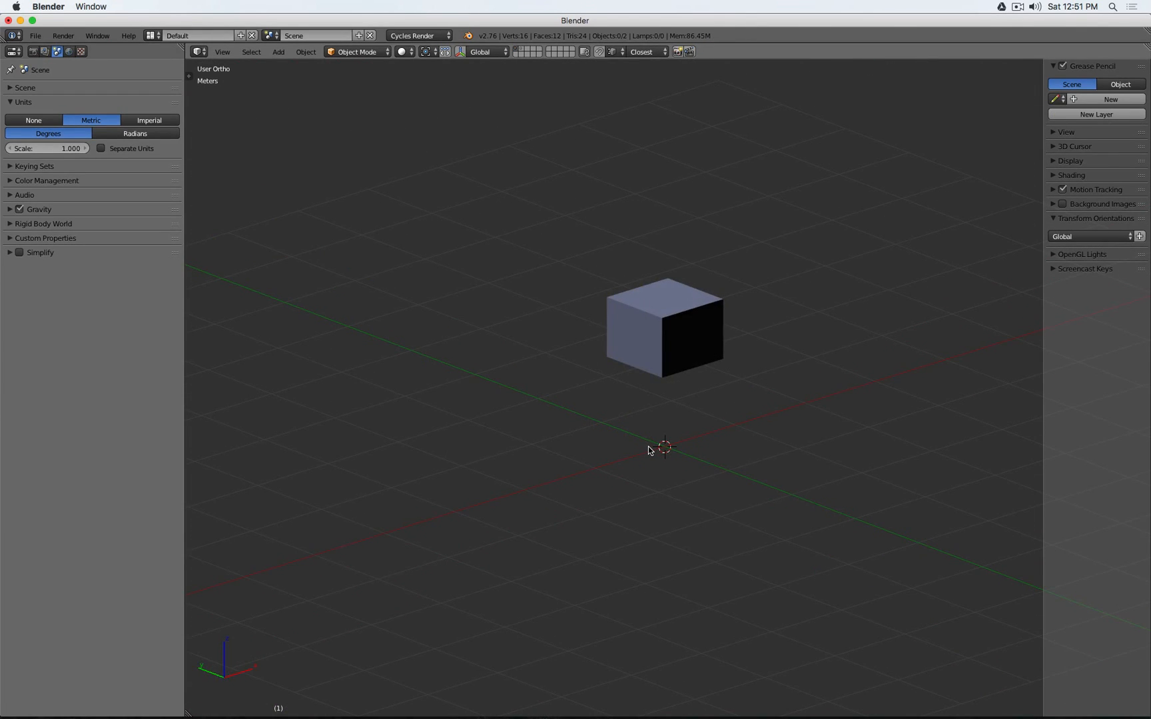
key(alt+h)
- Flip the normal of only the small cube's top face and return to Object Mode
key(Tab)
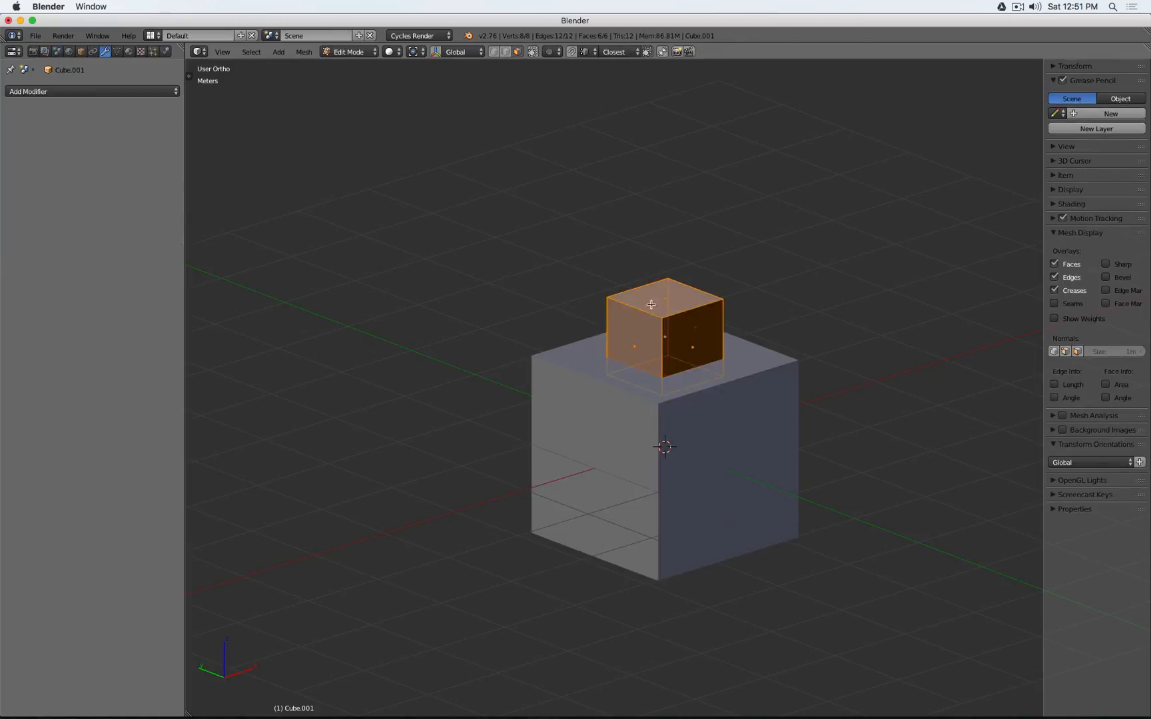
right_click(664, 303)
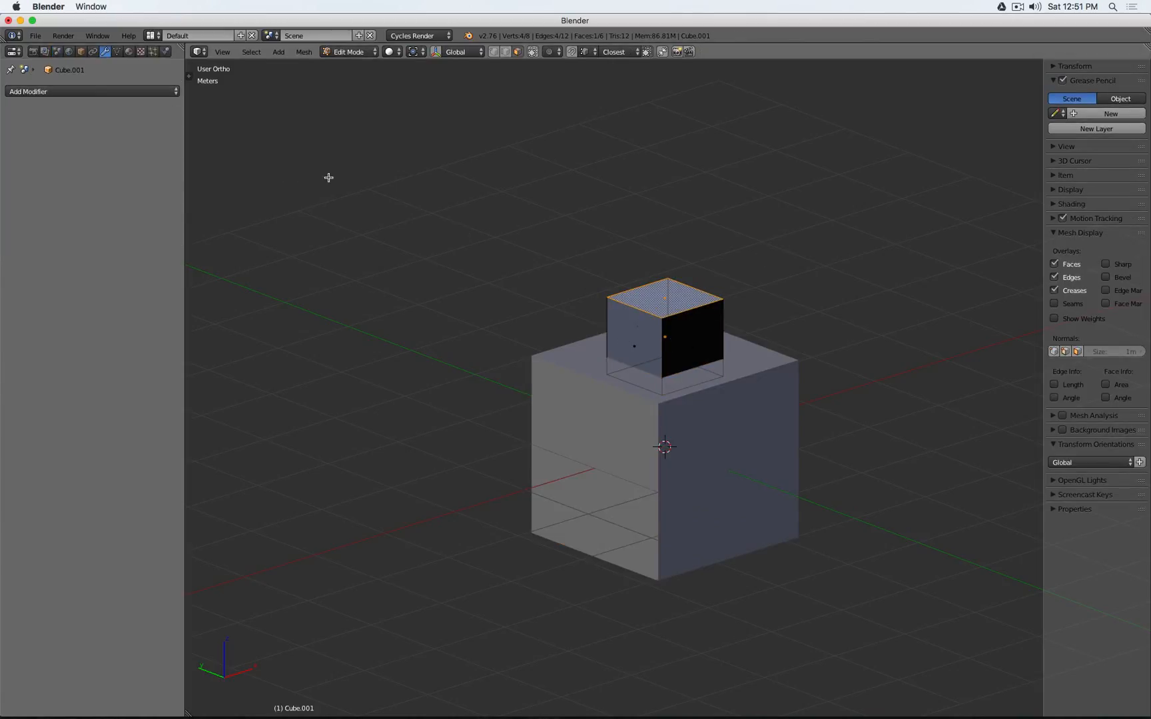
key(space)
key(Return)
key(Tab)
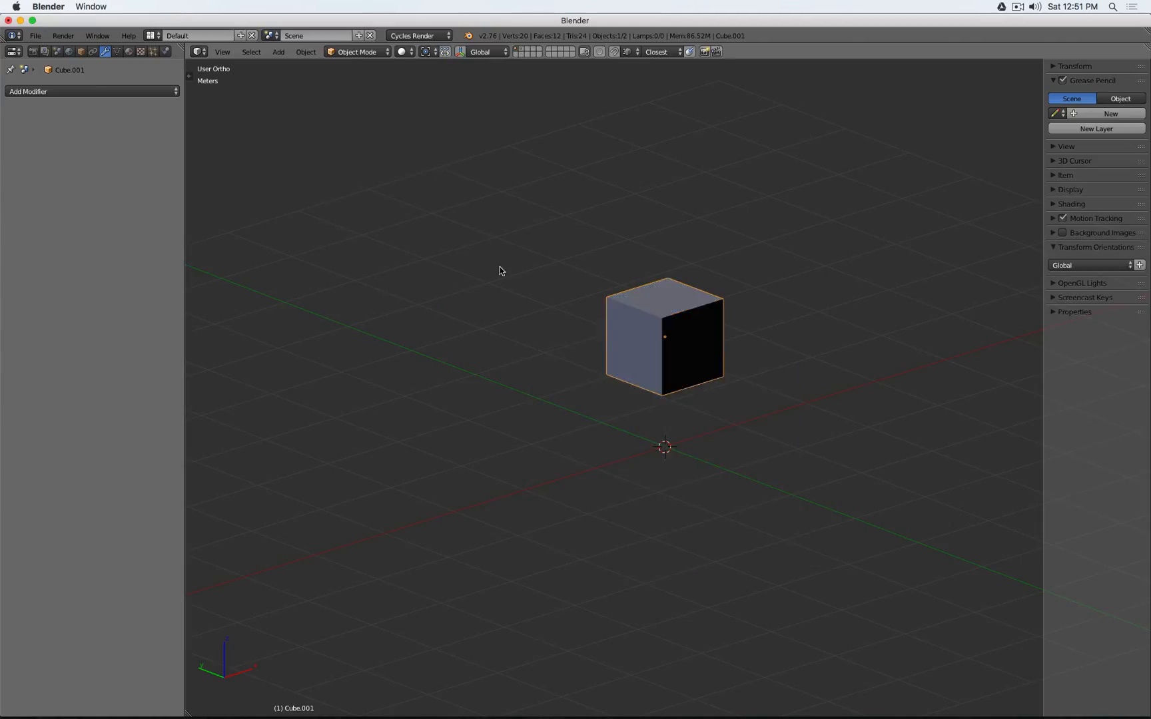
- Select all faces of the small cube, flip their normals together and return to Object Mode
key(z)
key(z)
key(Tab)
key(a)
key(a)
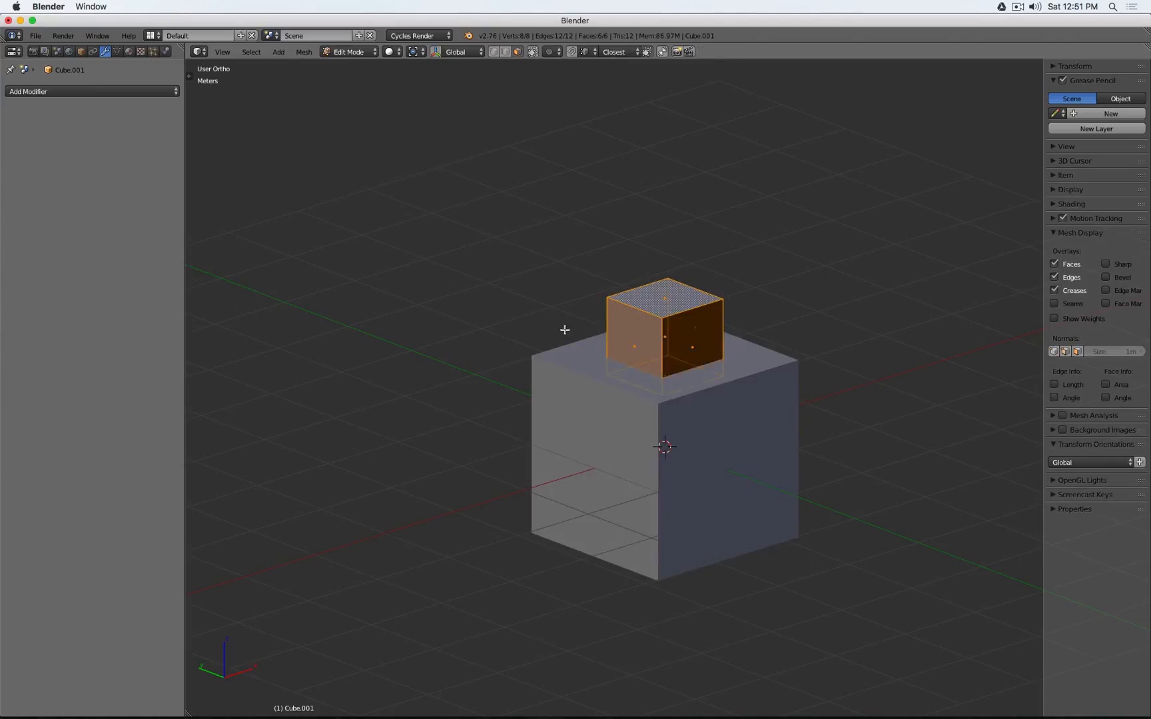
key(space)
key(Return)
key(Tab)
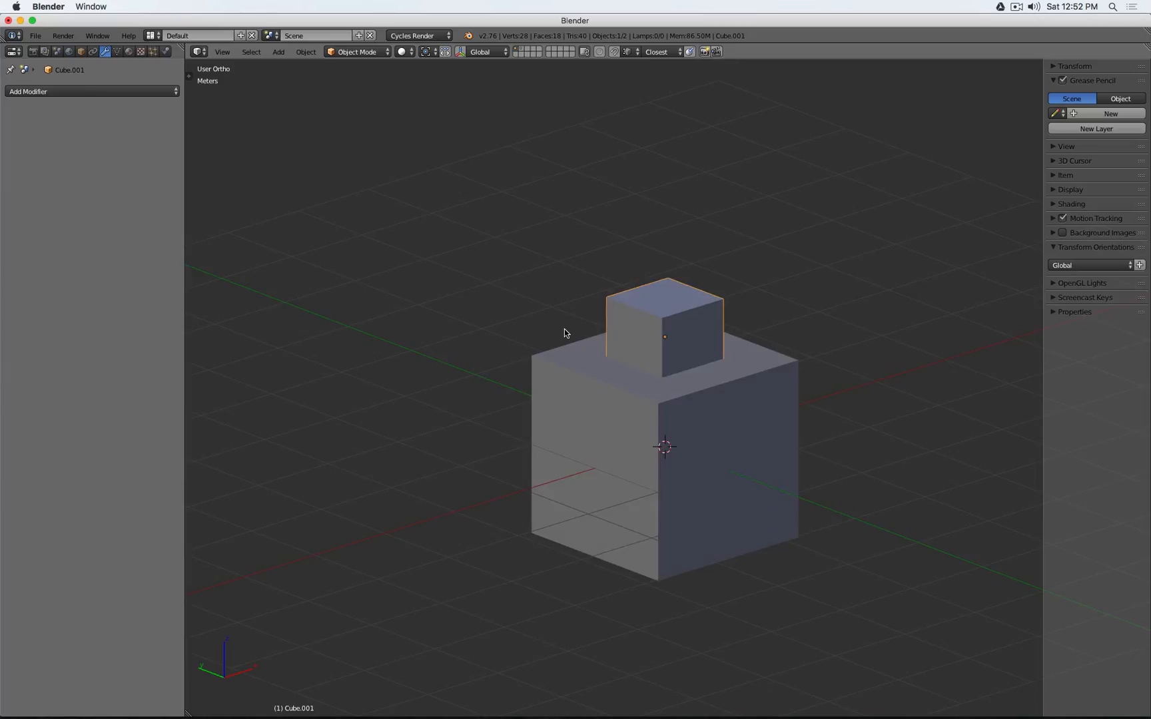
- Select the large cube and examine the union in wireframe, in solid shading and from the front
key(z)
right_click(622, 378)
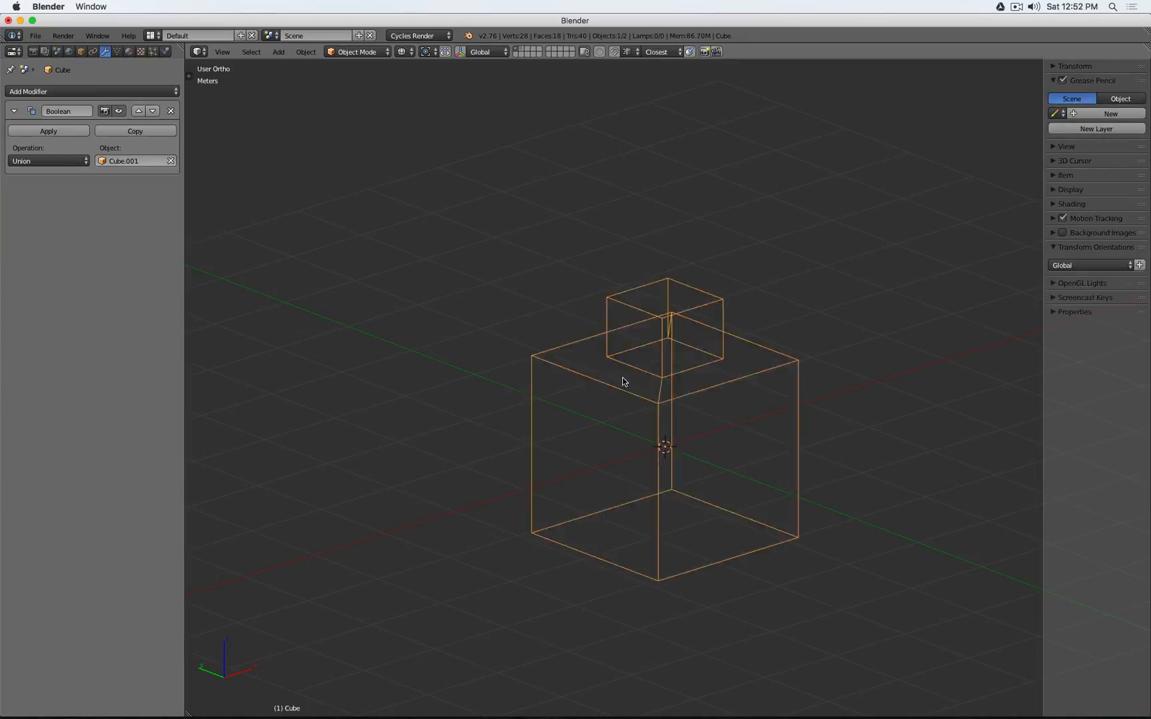
key(z)
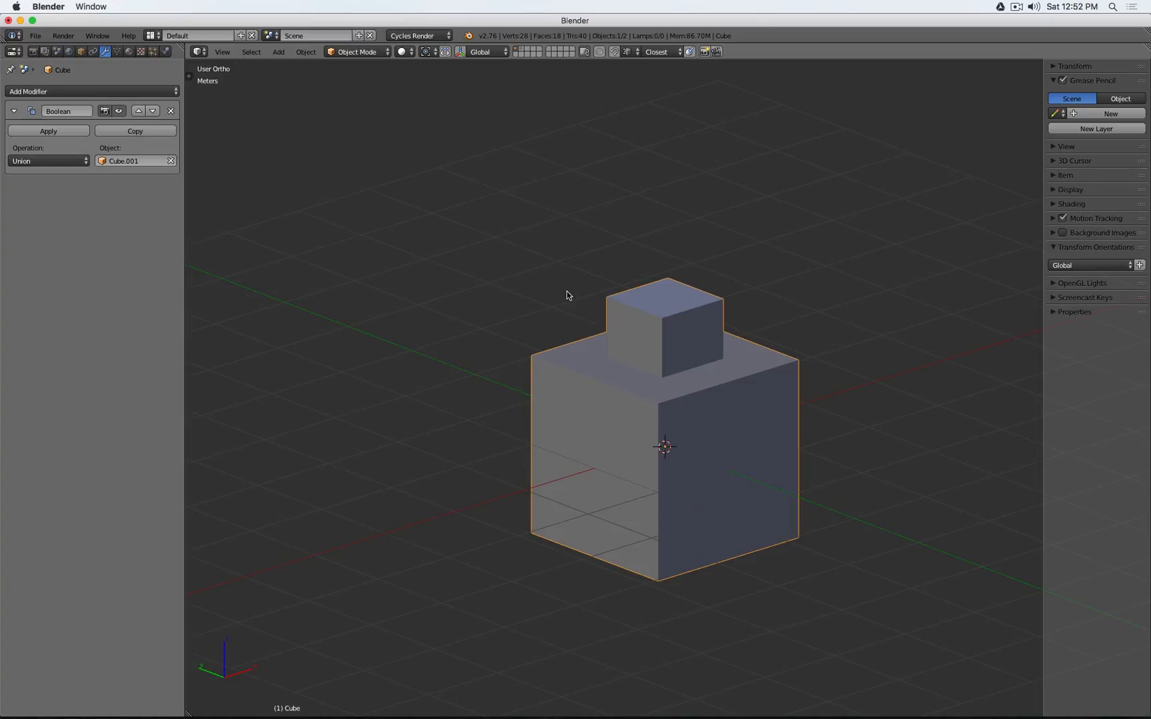
key(KP_1)
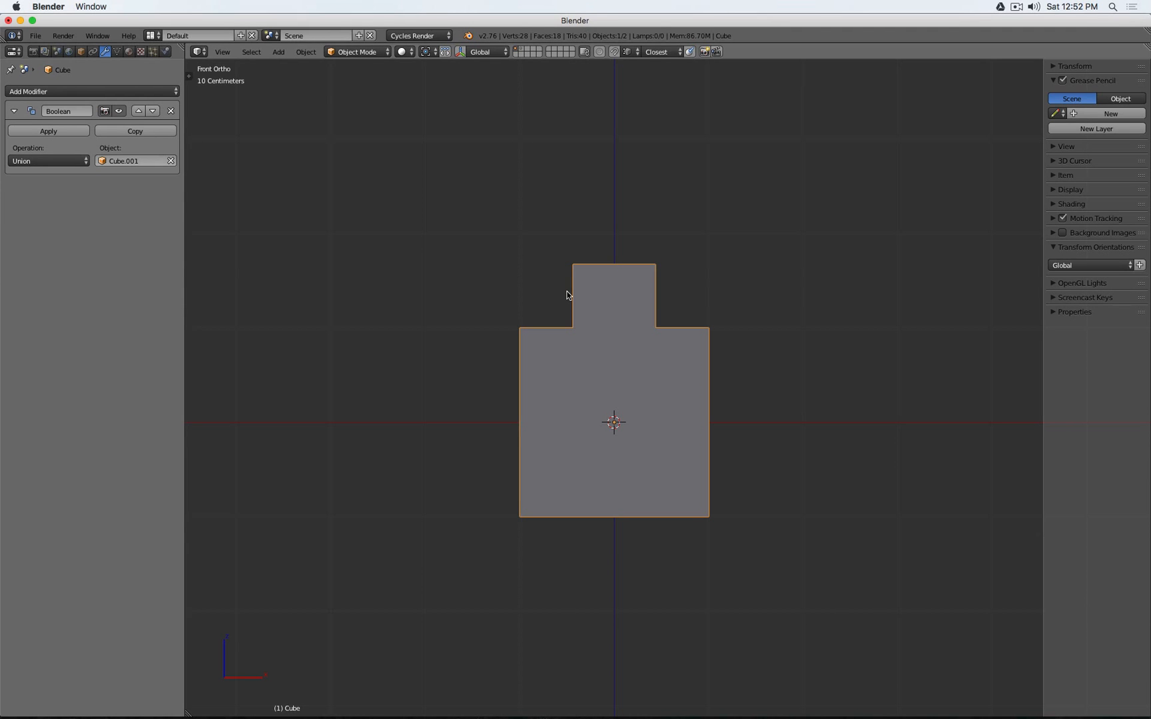
middle_drag(563, 285, 581, 311)
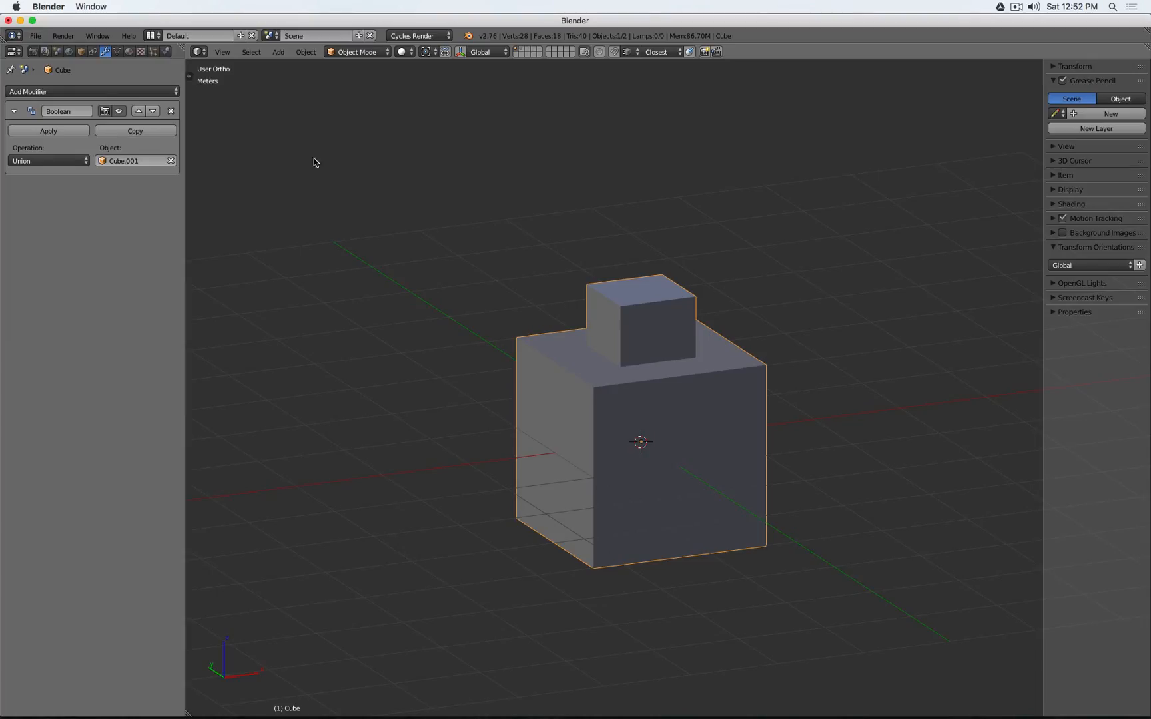
- Delete the large cube, then unhide and delete the remaining small cube to clear the scene
key(x)
click(487, 270)
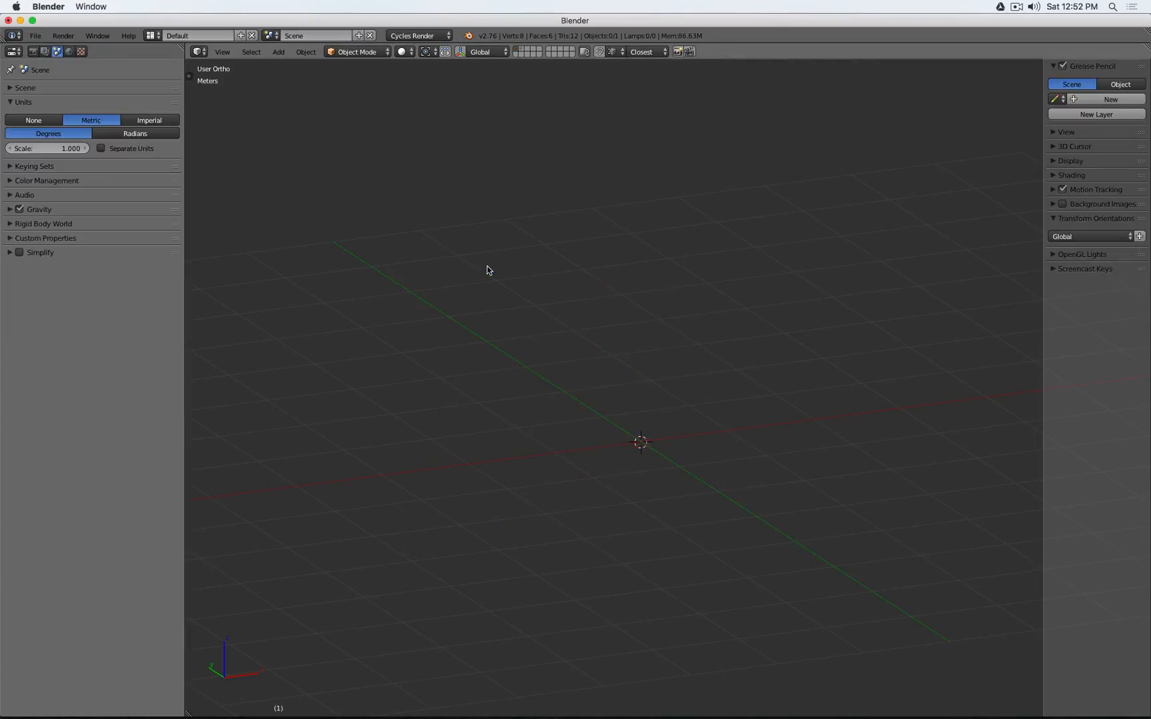
key(alt+h)
key(Delete)
- Add a cylinder mesh at the scene's origin
key(KP_7)
key(shift+a)
mouse_move(515, 313)
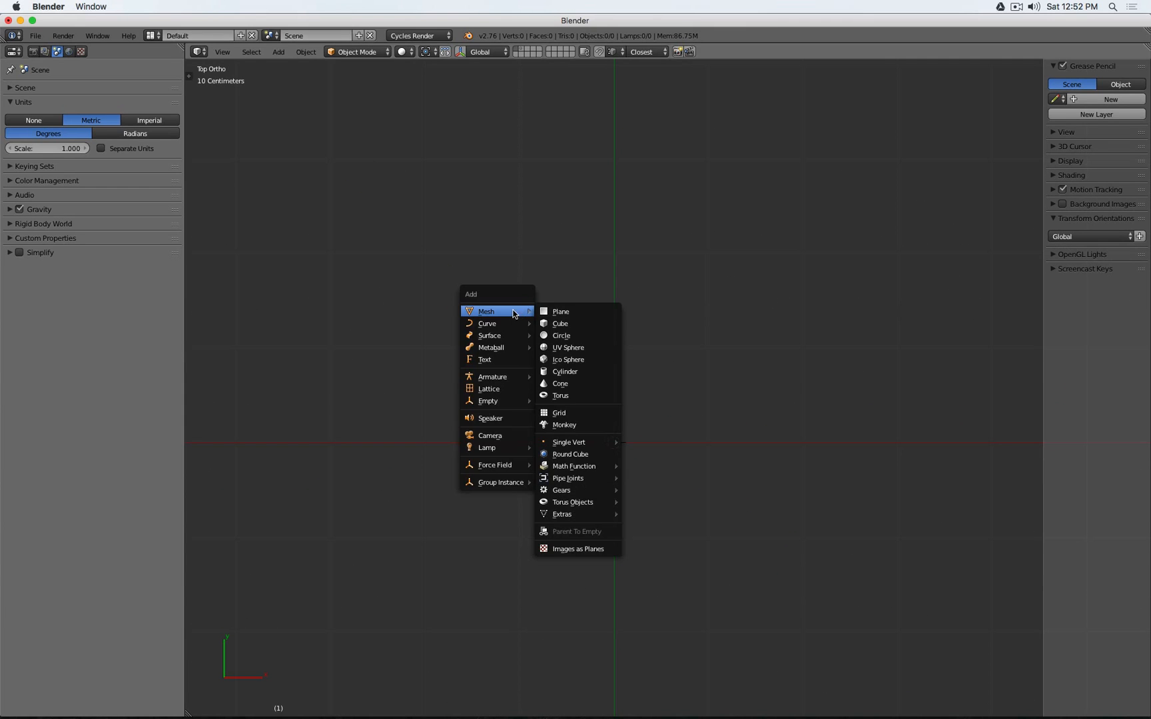
click(590, 371)
middle_drag(590, 371, 626, 323)
- Move the cylinder straight up along the Z axis, clear of the origin
key(KP_1)
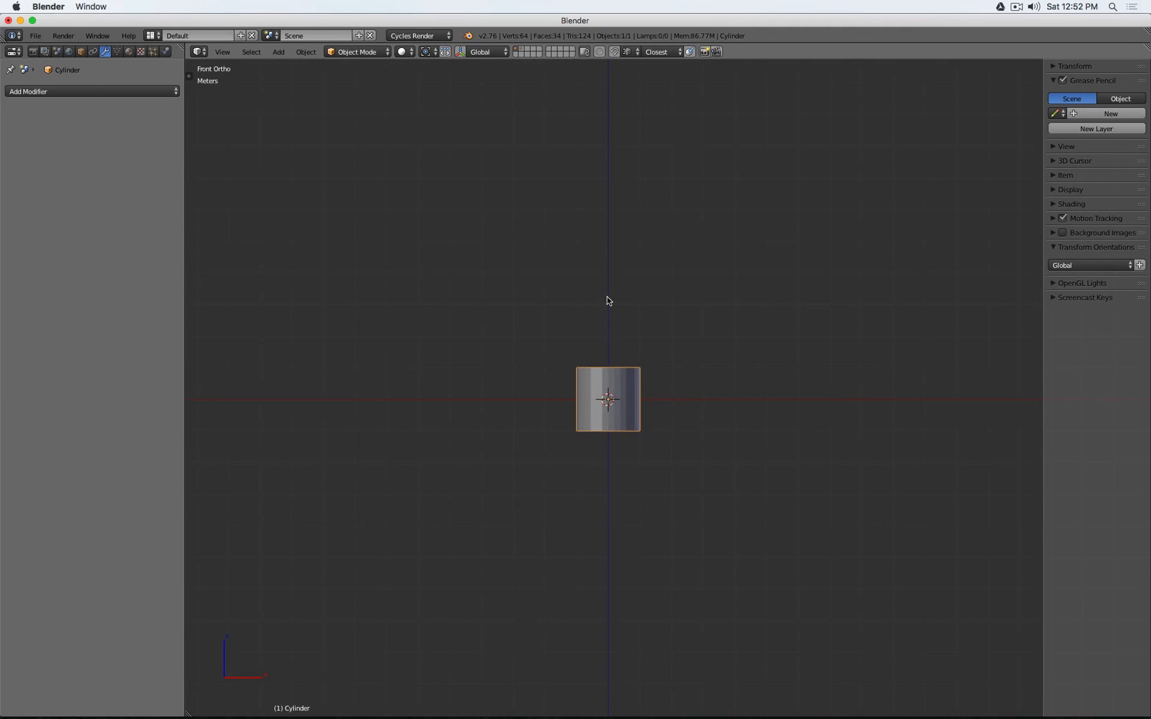
scroll(633, 342, up, 2)
key(g)
key(z)
click(632, 270)
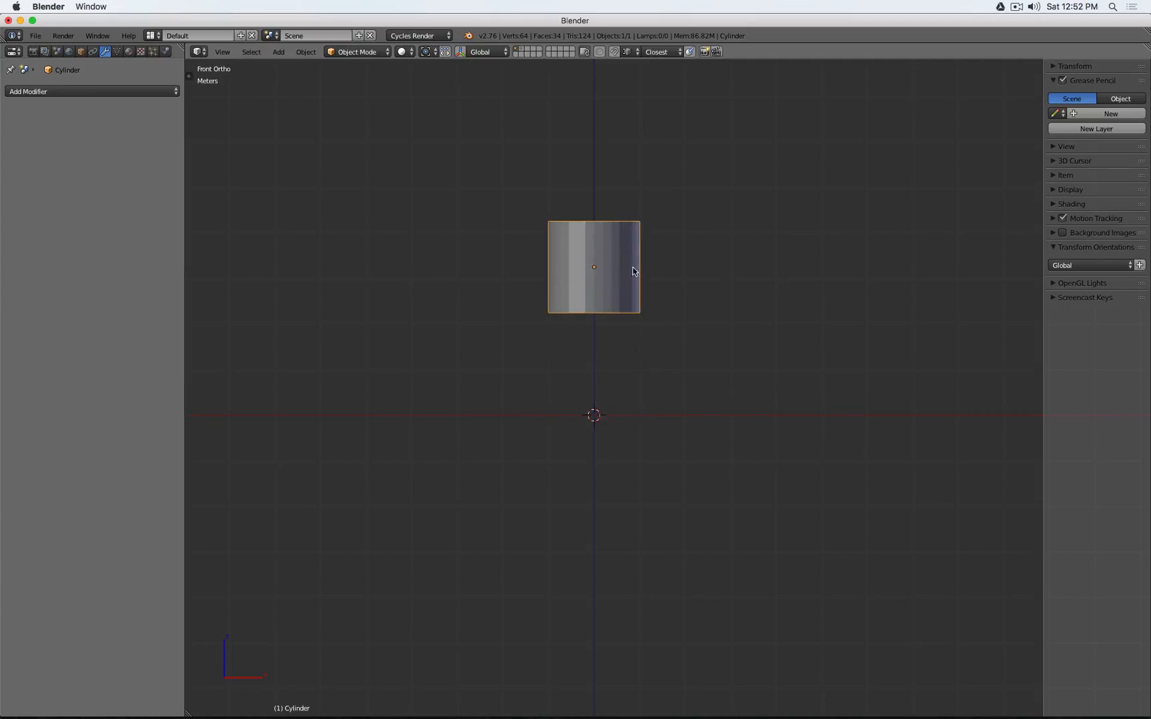
- Add a plane mesh at the scene's origin and open it for mesh editing
key(shift+a)
mouse_move(639, 267)
click(683, 265)
key(Tab)
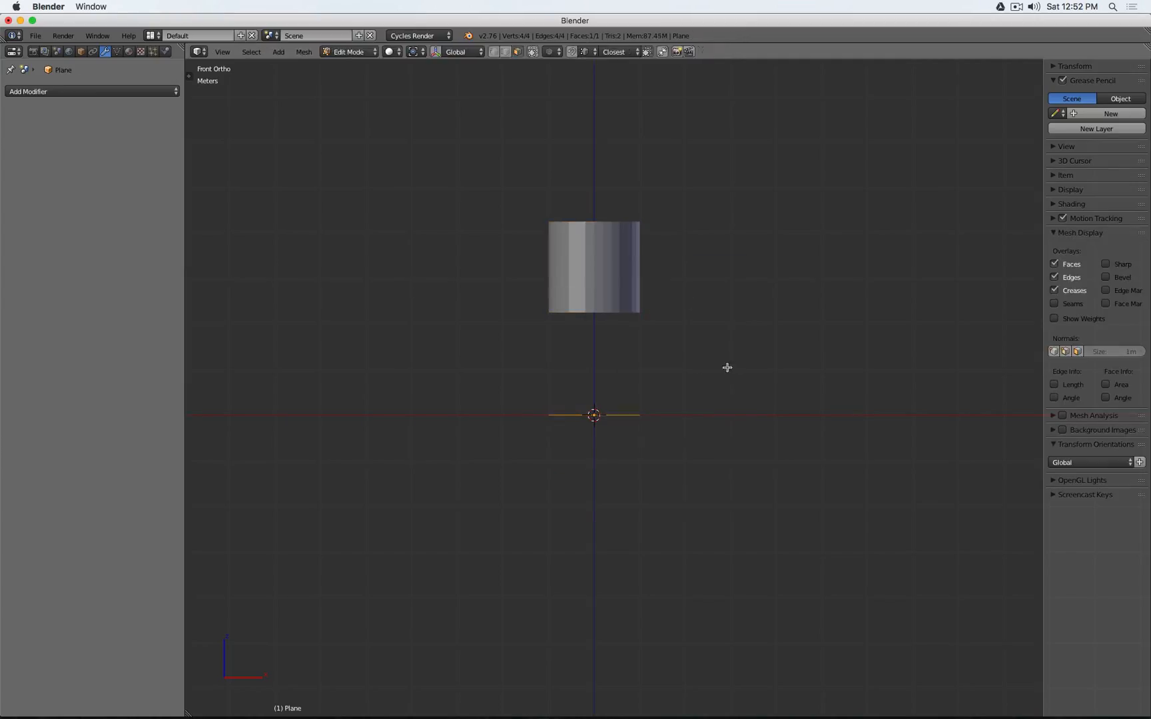
- Rotate the plane's mesh 90° about X so it stands upright, and scale it to half size
key(r)
key(x)
key(9)
key(0)
key(Return)
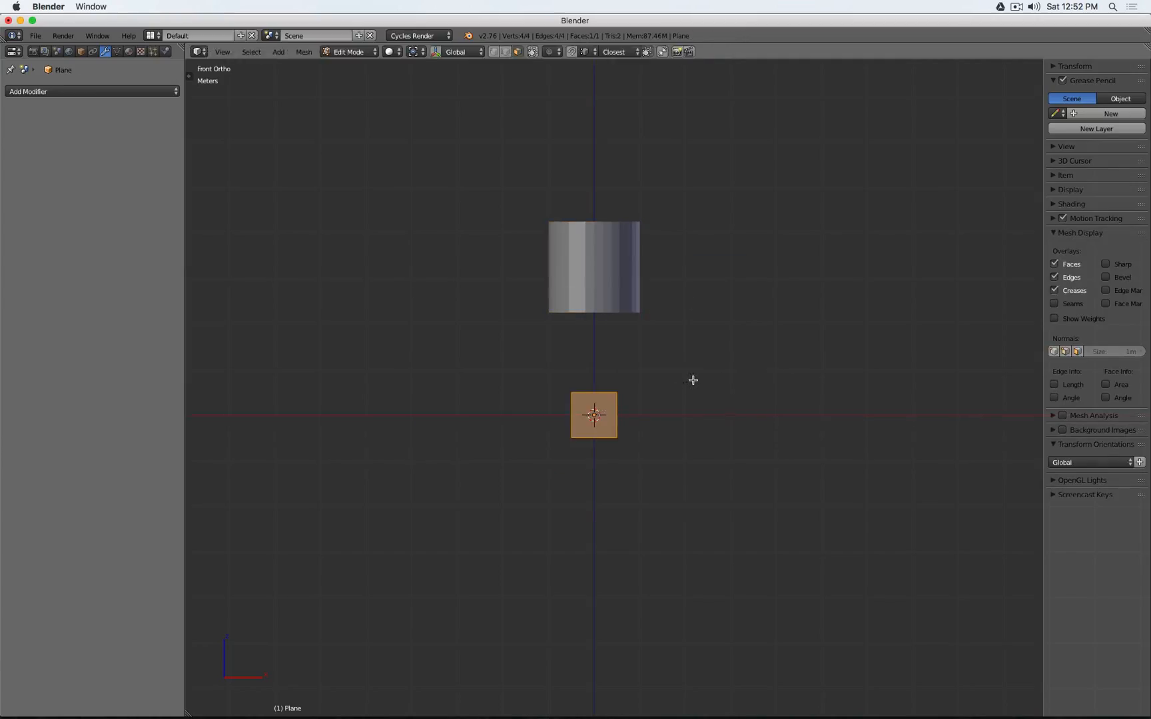
- Subdivide the plane into a grid with five vertical and four horizontal evenly spaced loop cuts, and finish mesh editing
key(ctrl+r)
scroll(591, 401, up, 4)
click(590, 401)
right_click(590, 401)
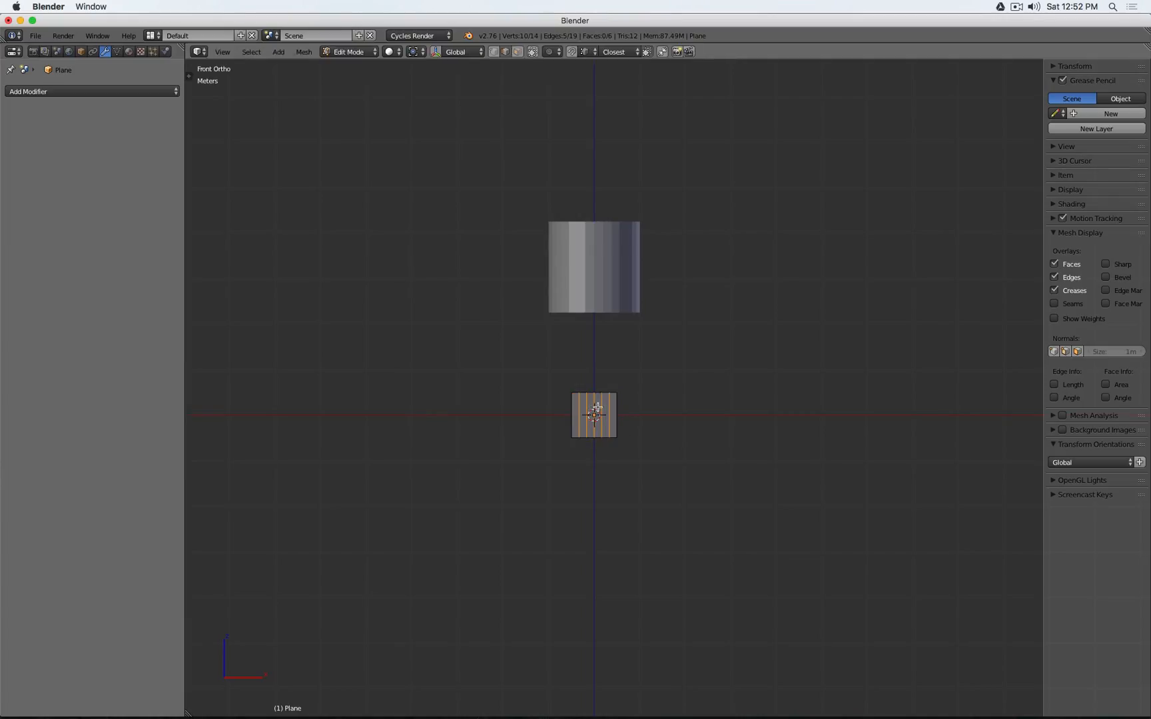
key(ctrl+r)
scroll(598, 407, up, 3)
click(598, 407)
right_click(597, 408)
key(Tab)
- Move the plane along Y out in front of the cylinder and raise it along Z to the cylinder's height
middle_drag(635, 404, 605, 418)
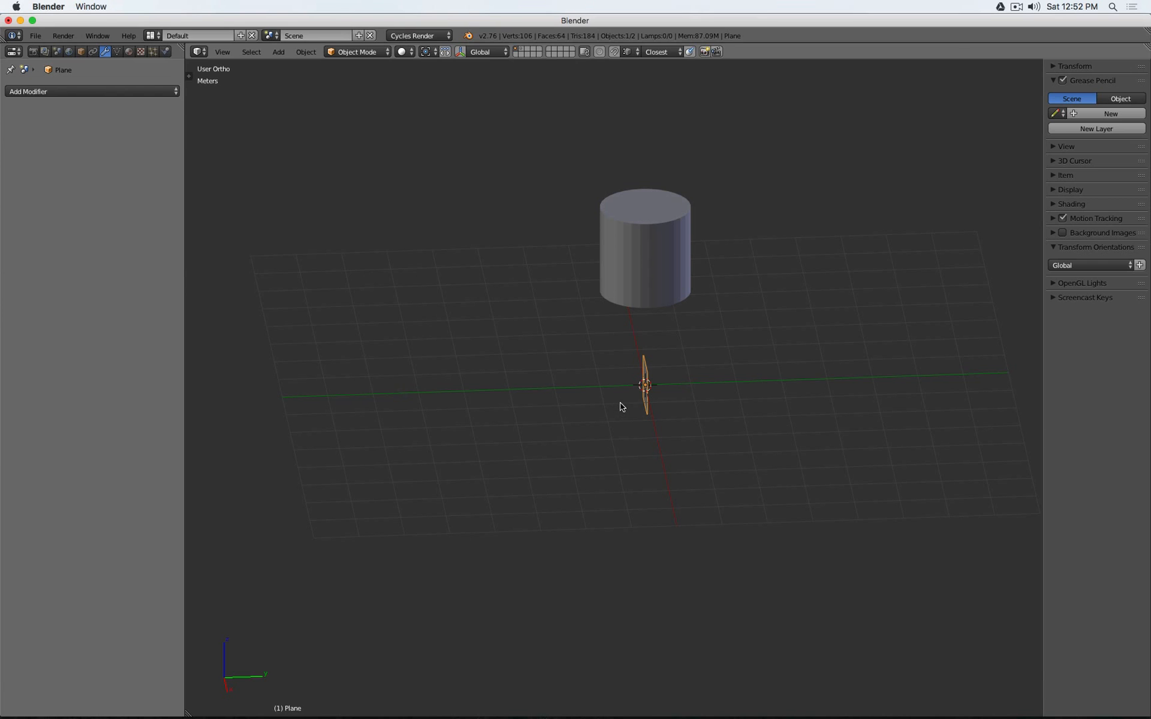
key(g)
key(y)
key(z)
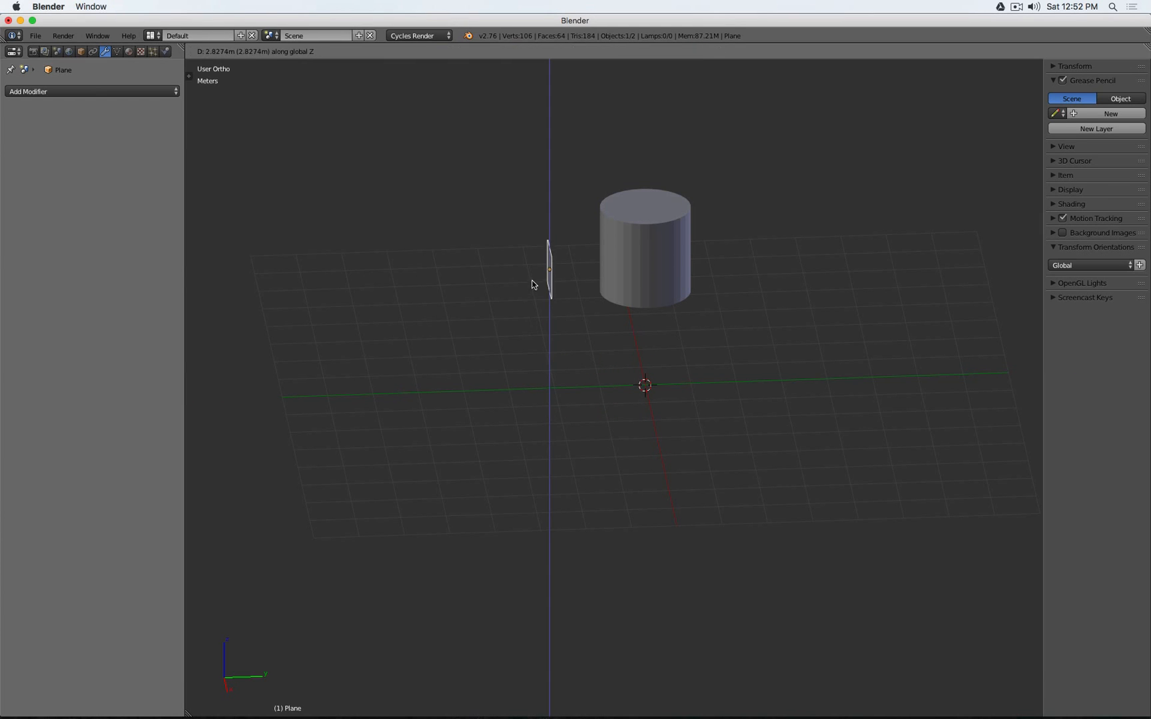
click(531, 280)
- Shift the plane along Y close to the cylinder's wall and fine-tune its height along Z, checking from the side
key(KP_1)
scroll(664, 240, up, 4)
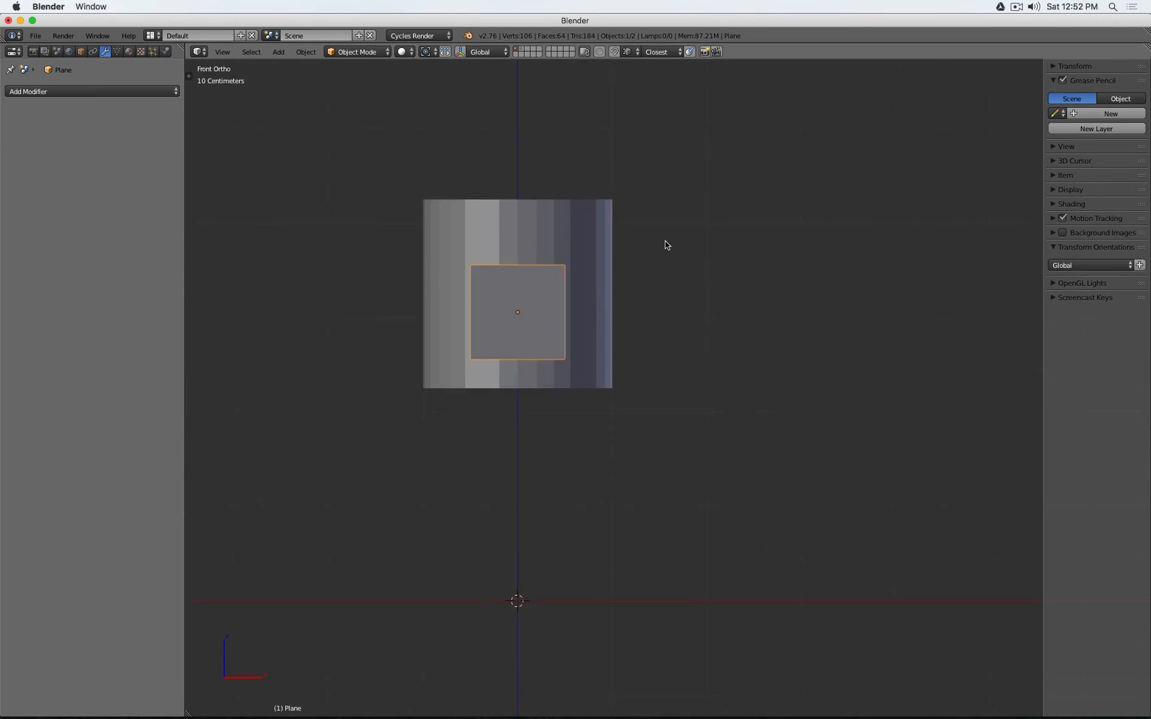
scroll(664, 240, down, 1)
middle_drag(686, 258, 540, 289)
key(KP_3)
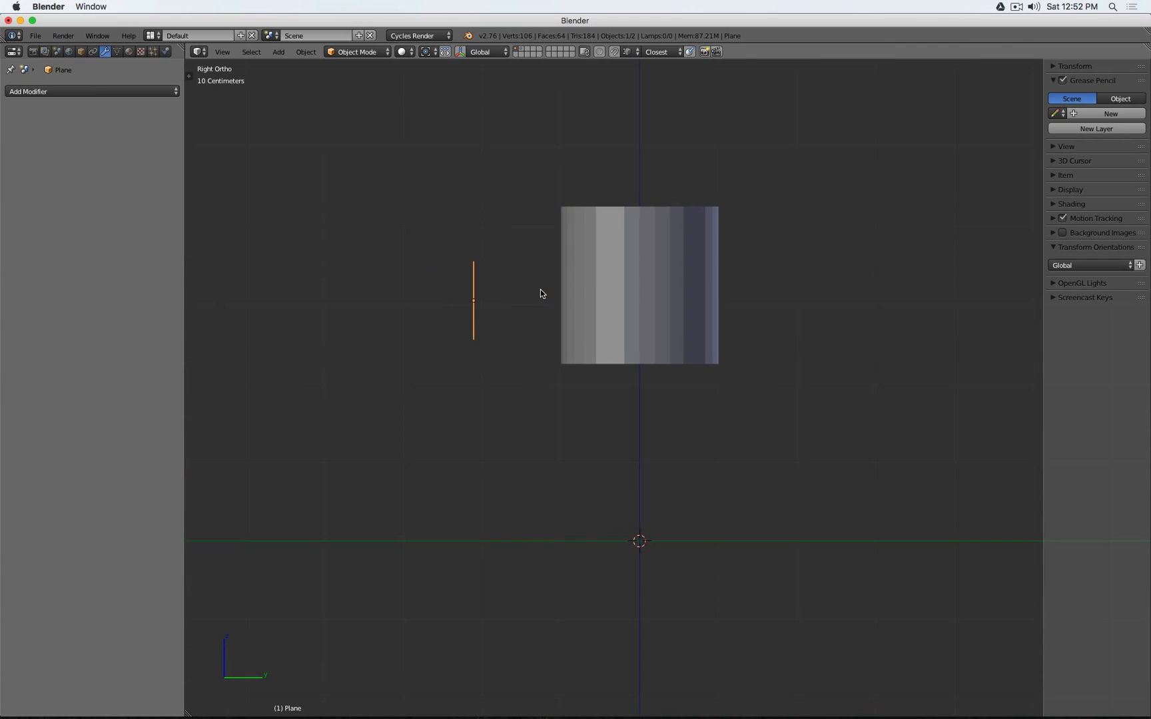
key(g)
key(y)
click(556, 261)
key(g)
key(z)
click(558, 245)
- With the plane selected, show the transform manipulator and set its orientation to Local
middle_drag(477, 219, 493, 254)
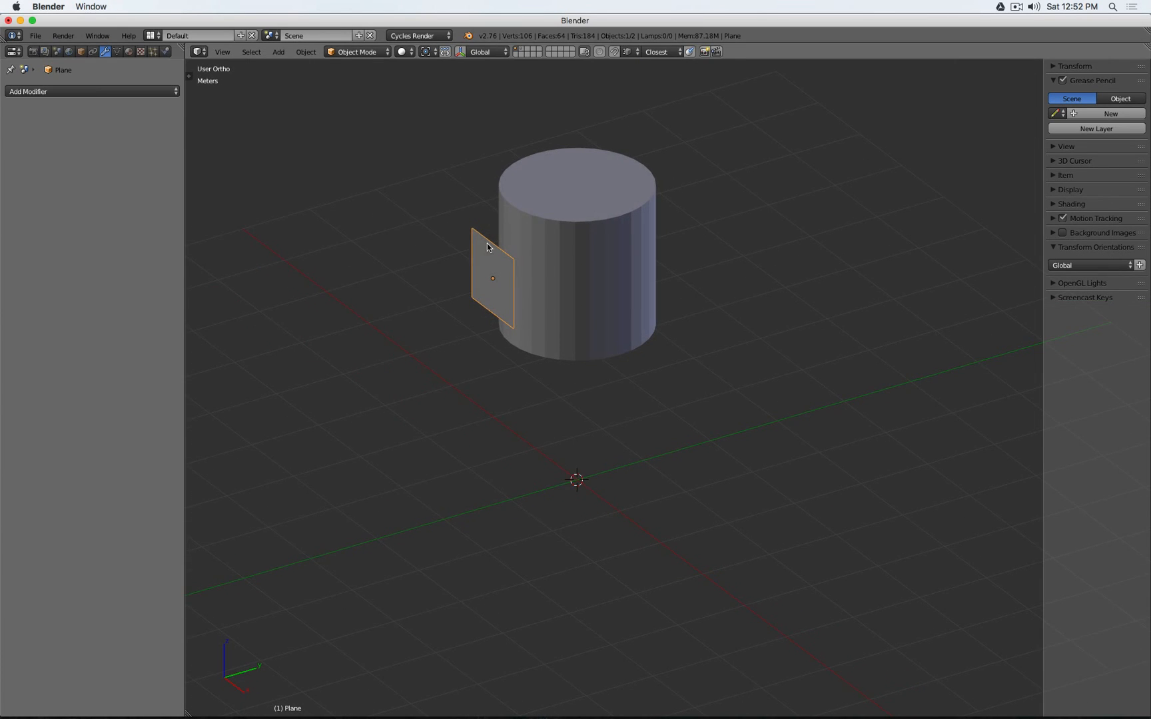
right_click(554, 216)
right_click(484, 252)
click(460, 51)
middle_drag(506, 200, 522, 185)
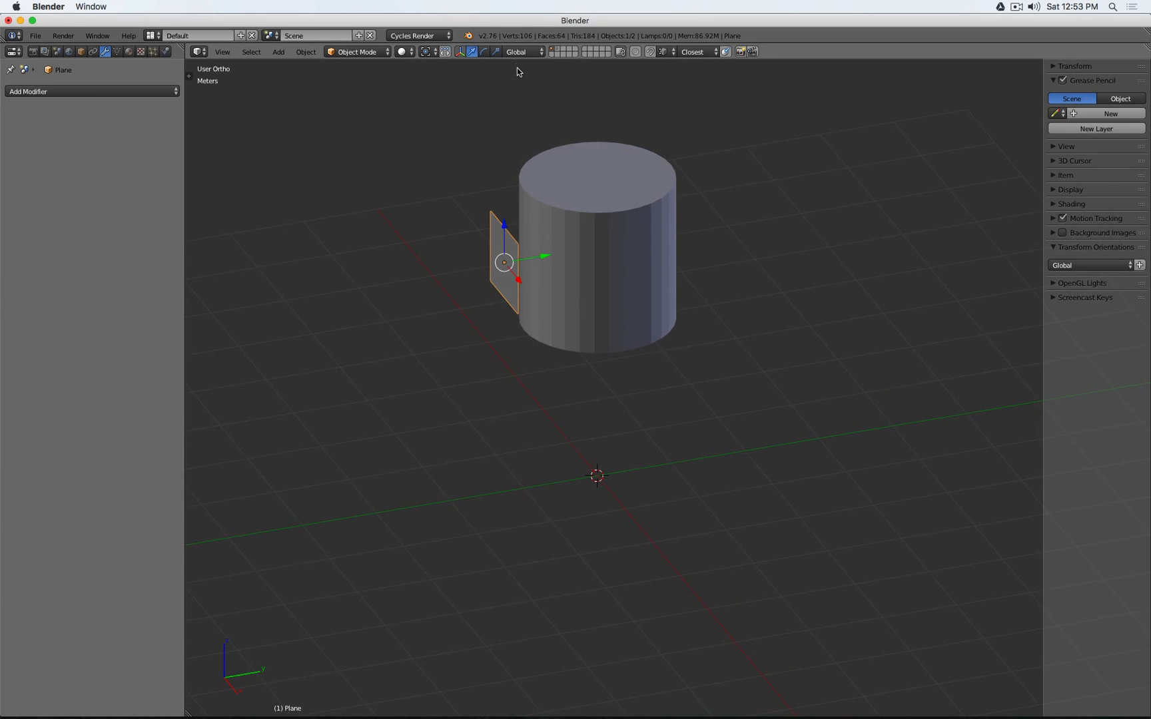
click(525, 51)
click(533, 80)
- Rotate the plane around the 3D cursor to a diagonal side of the cylinder, and restore the pivot to the object
key(KP_7)
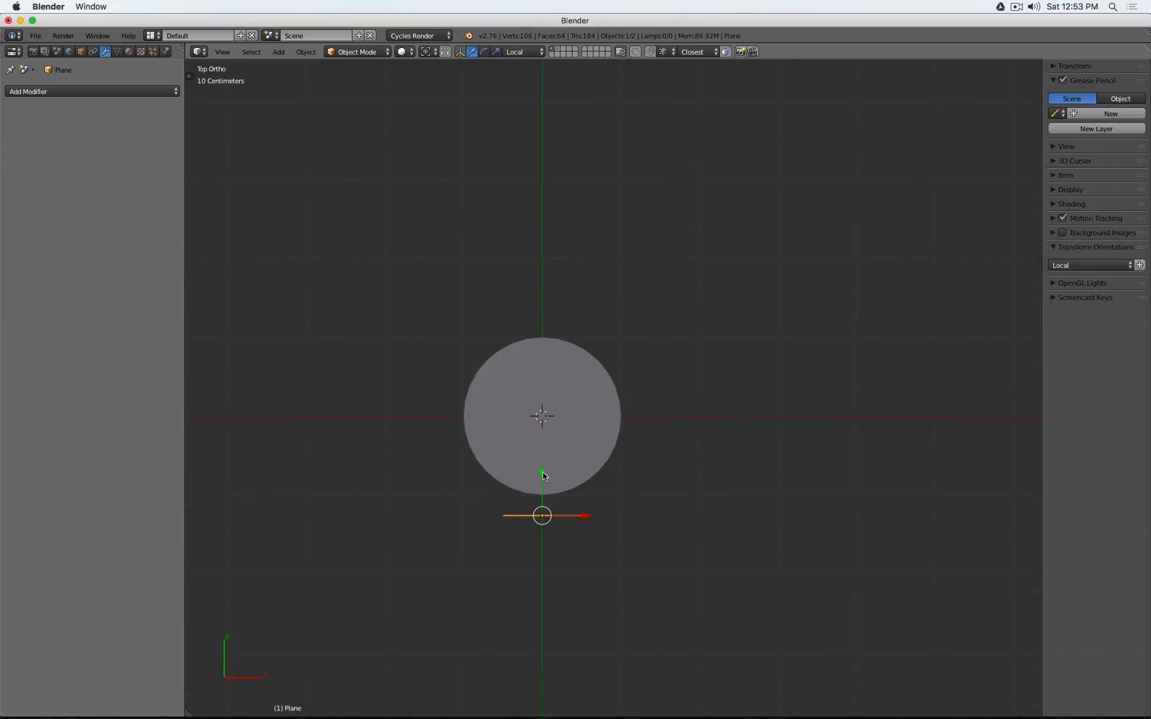
key(period)
key(r)
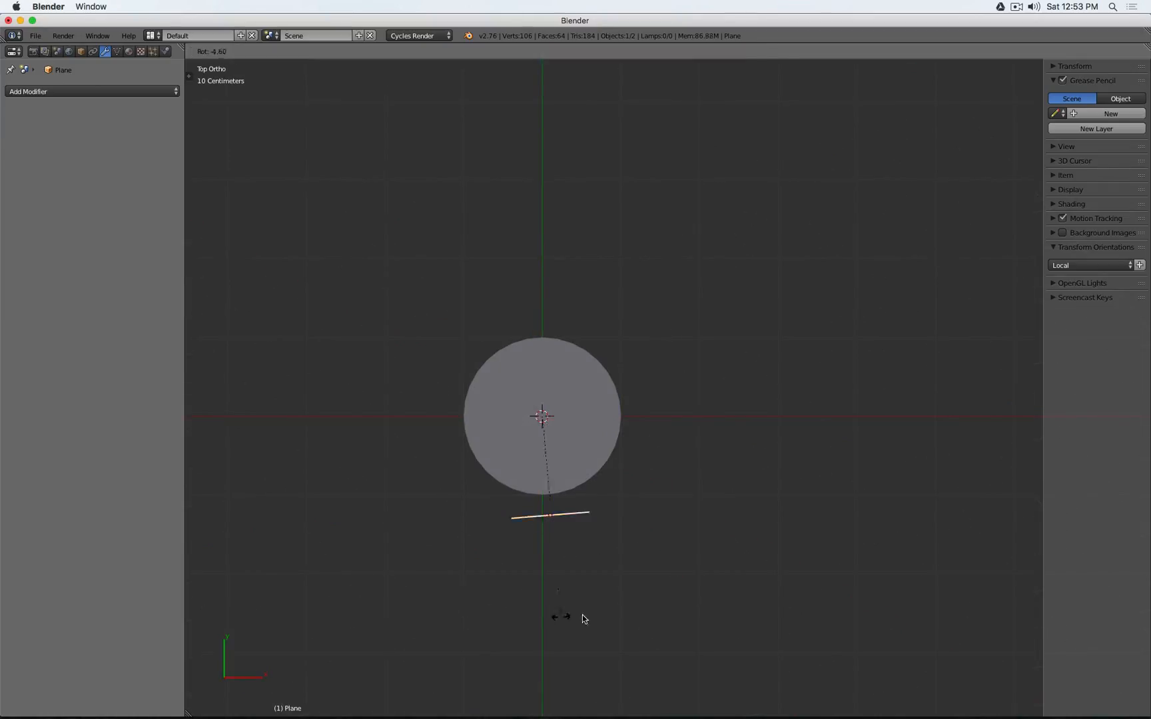
click(674, 567)
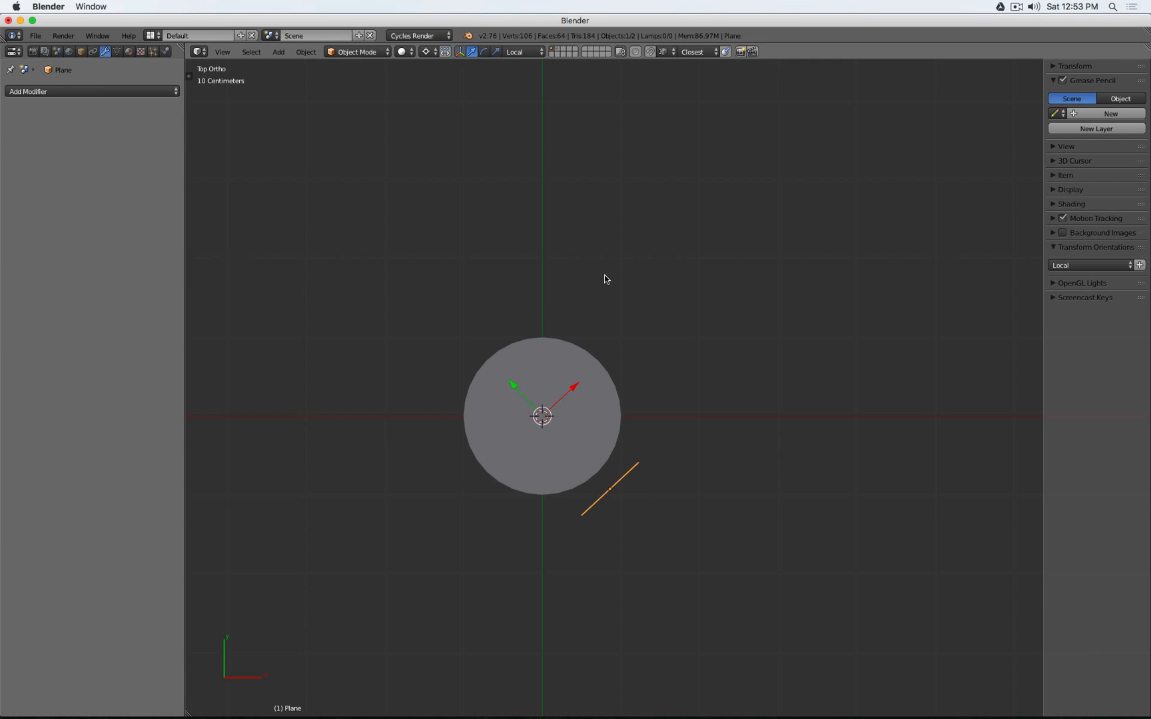
key(ctrl+comma)
- Add a Shrinkwrap modifier to the plane with the Cylinder as its target
middle_drag(606, 279, 619, 419)
middle_drag(678, 324, 700, 355)
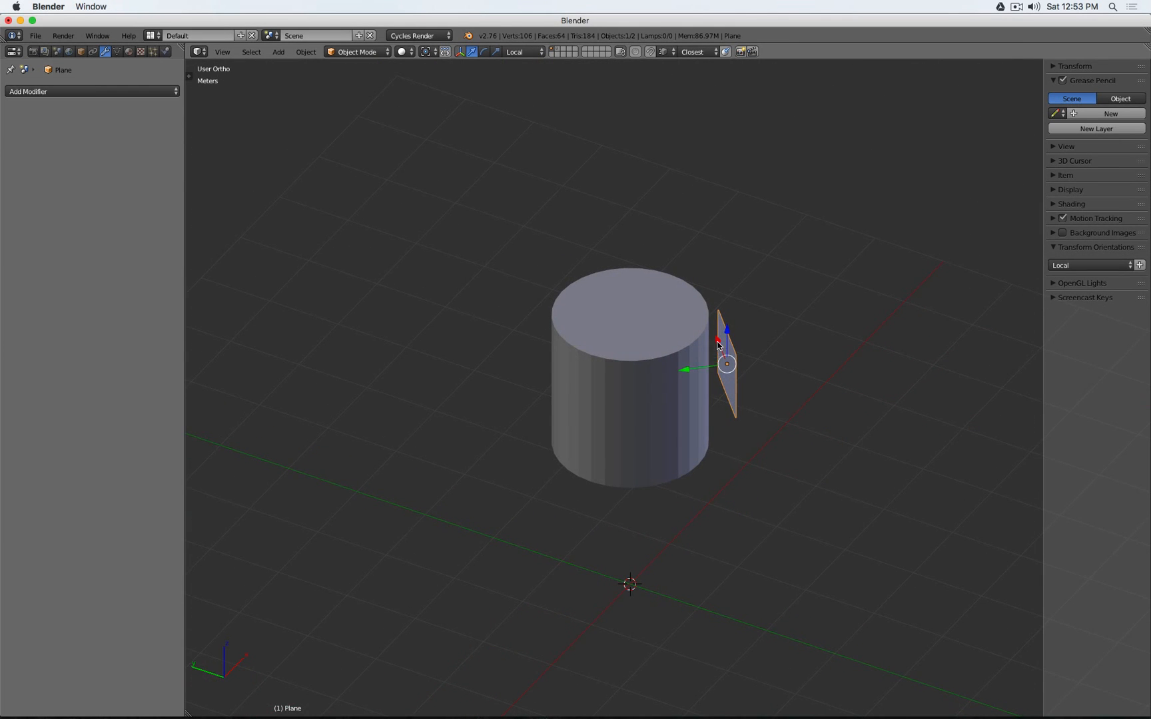
click(90, 91)
click(259, 250)
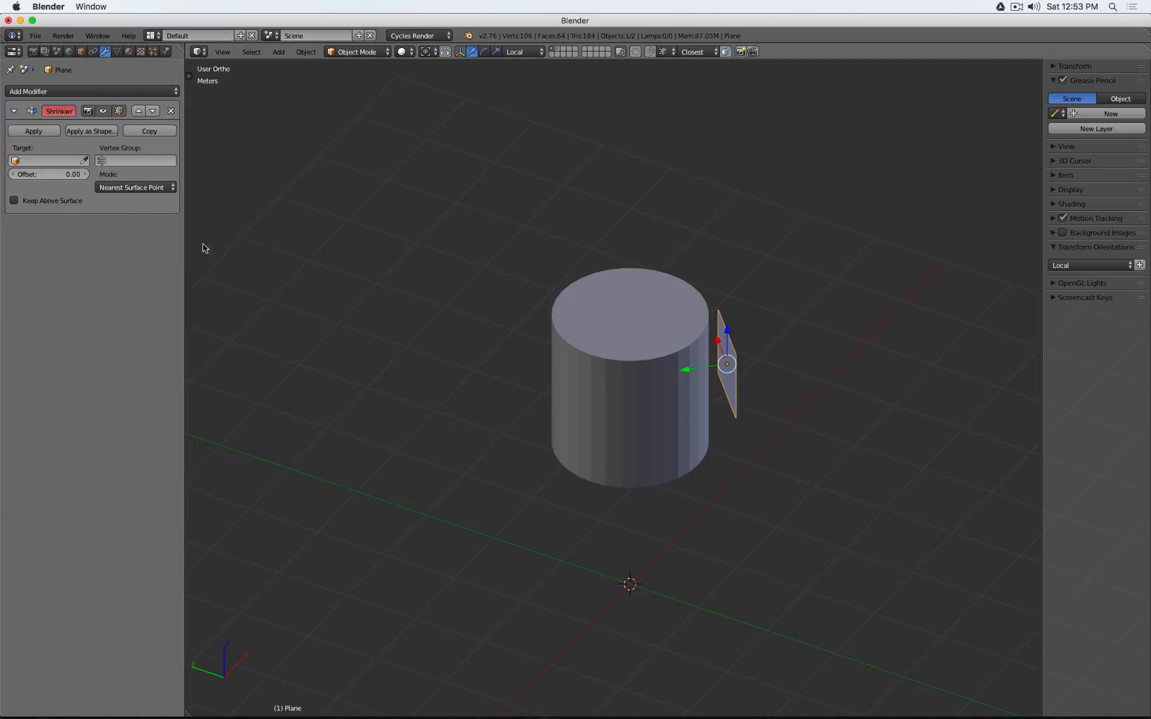
click(84, 161)
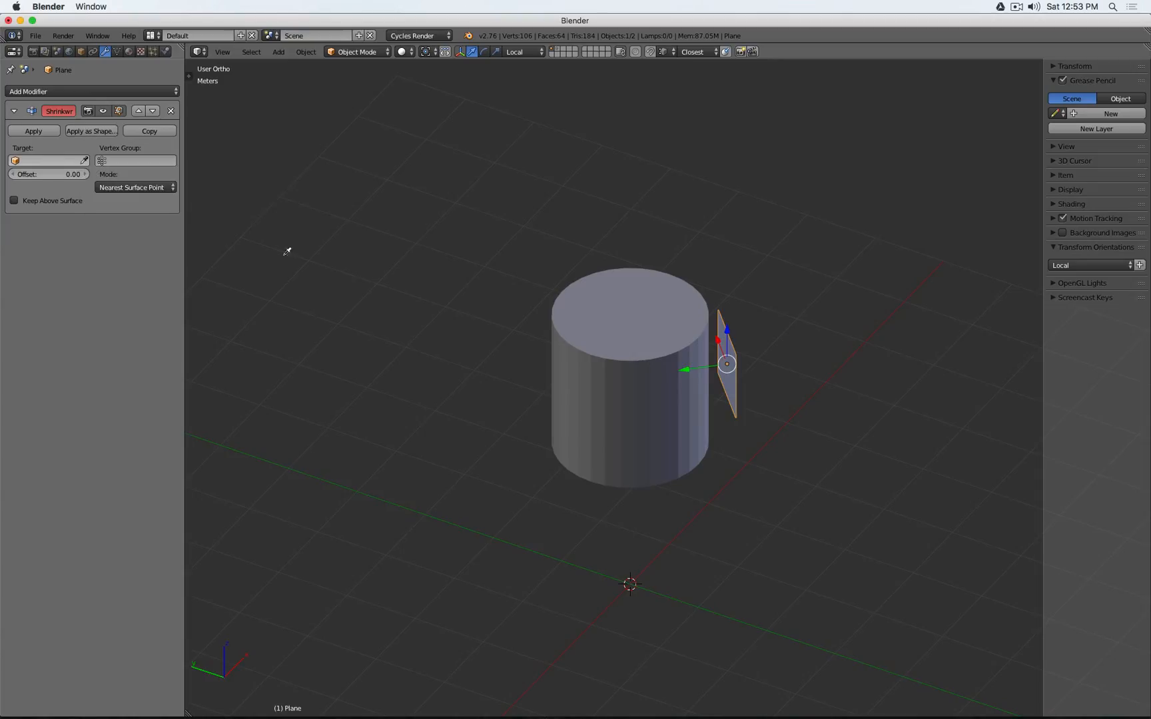
click(568, 301)
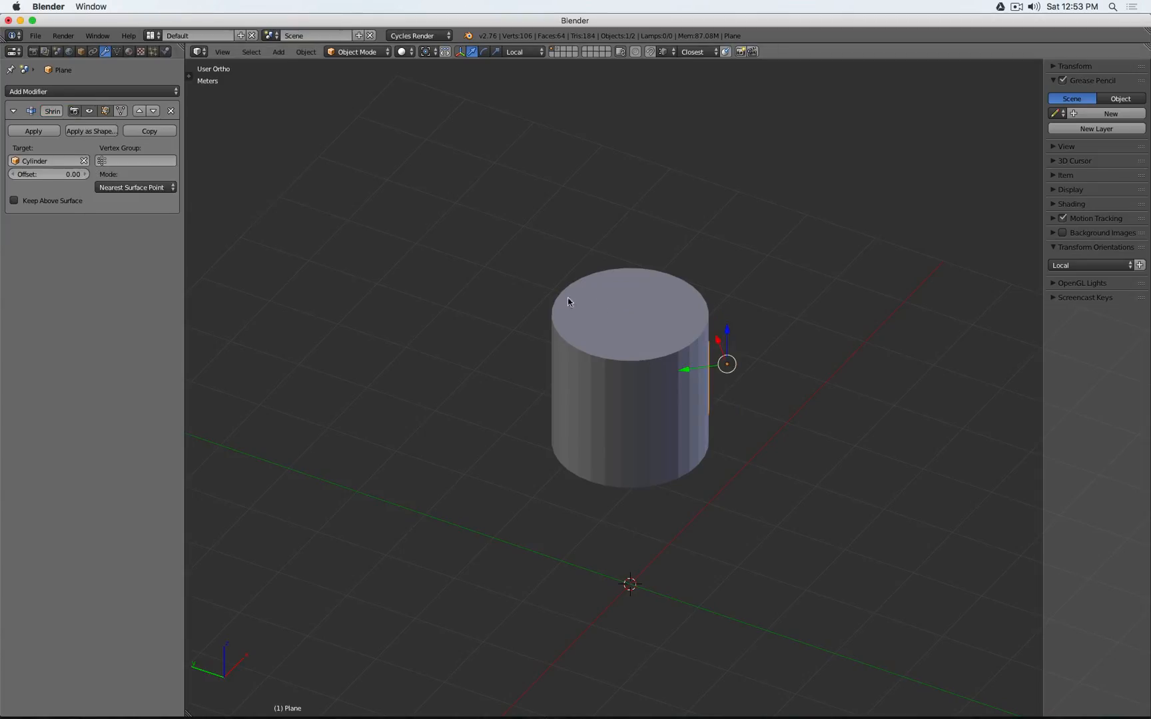
- Set the Shrinkwrap mode to Project along the Y axis
click(145, 187)
click(142, 160)
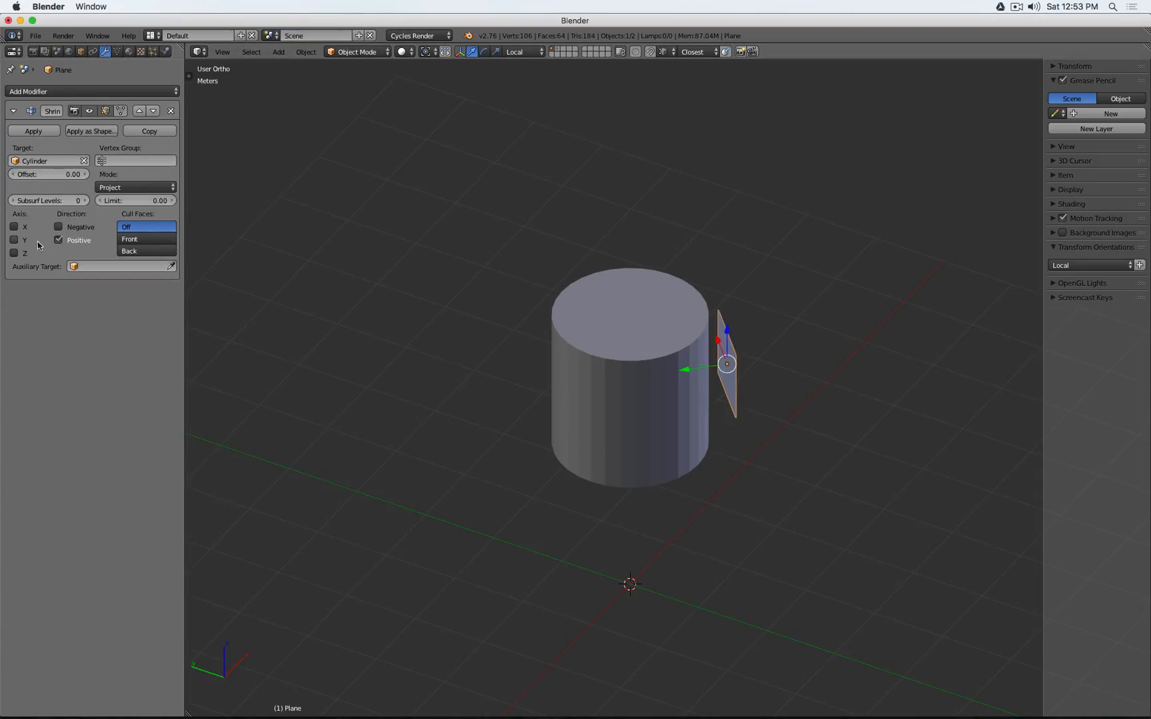
click(14, 240)
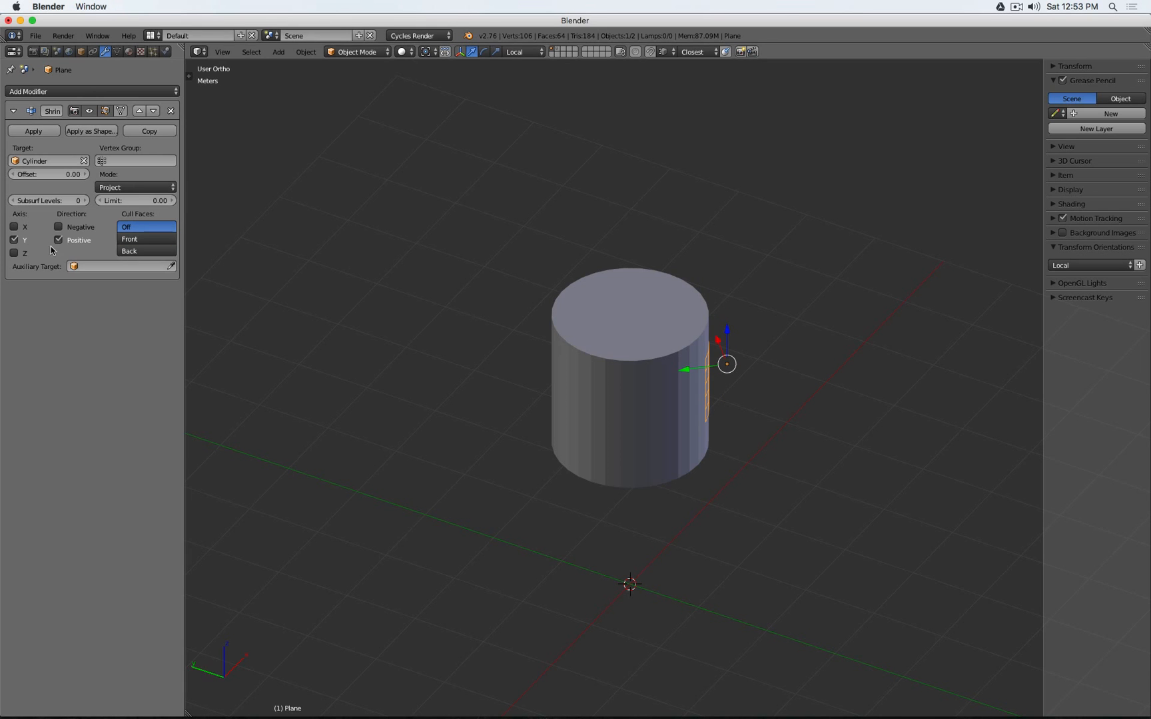
- Try the Shrinkwrap projection in the Negative direction only, and turn both directions off
middle_drag(857, 371, 636, 344)
click(81, 241)
click(82, 229)
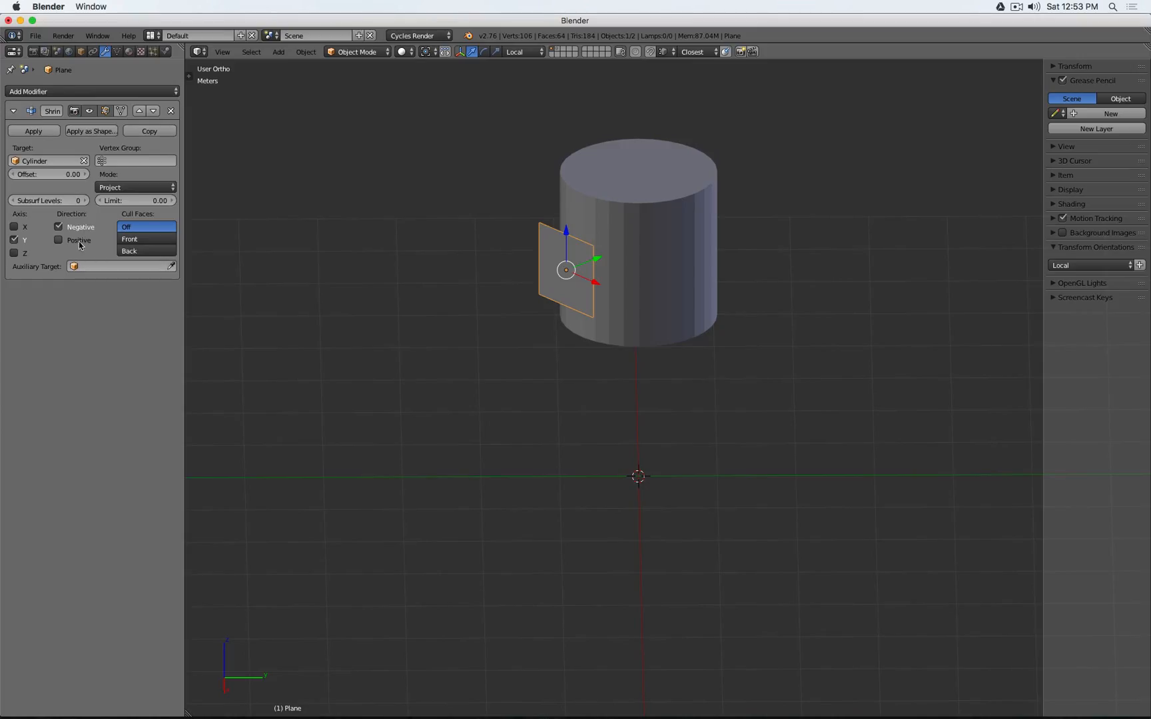
click(79, 228)
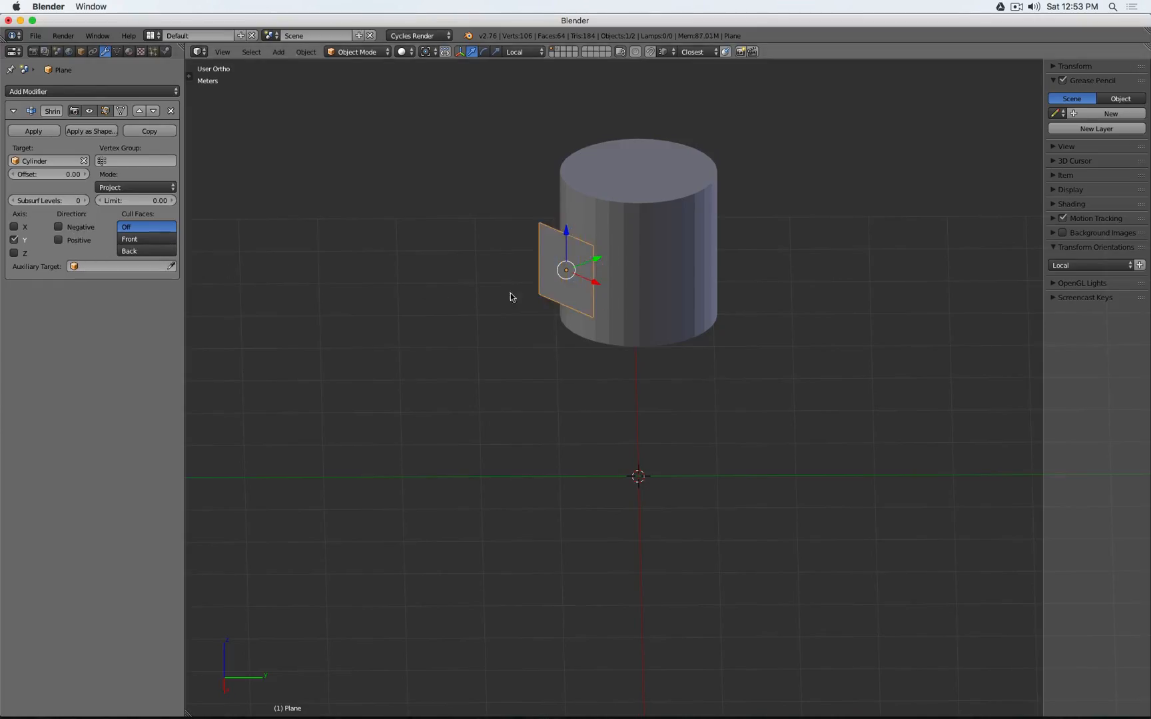
- Flip the normals of all faces in the plane's mesh
key(Tab)
scroll(570, 258, up, 4)
key(a)
key(space)
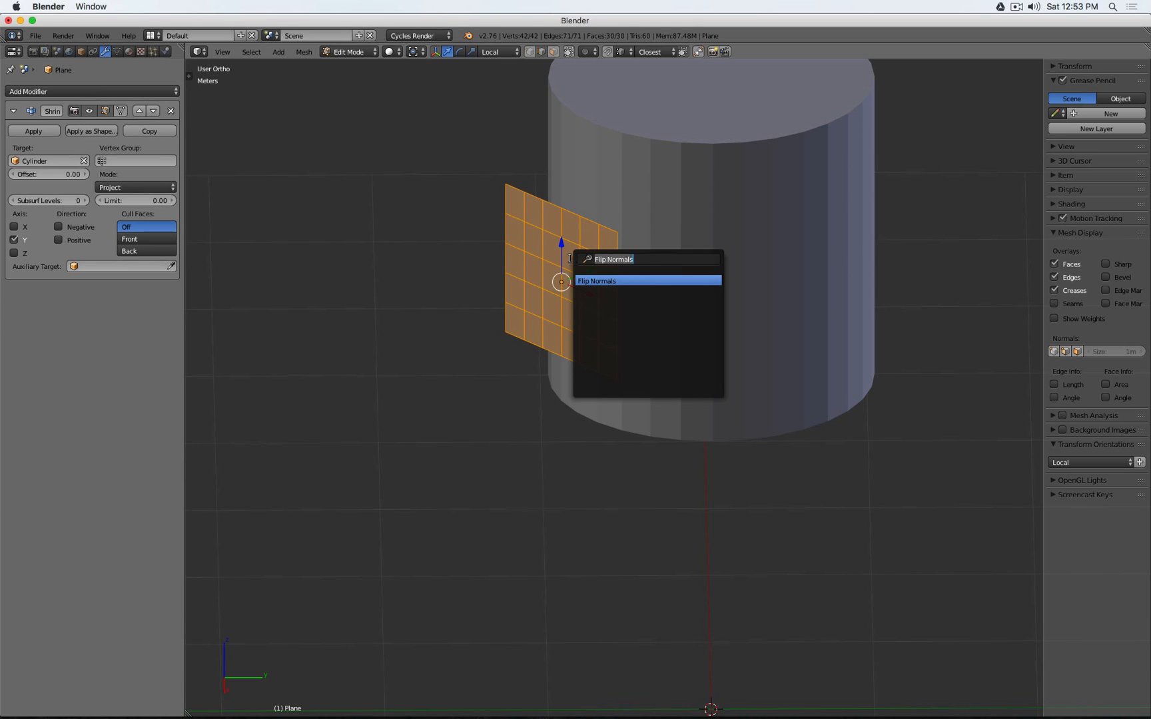
key(Return)
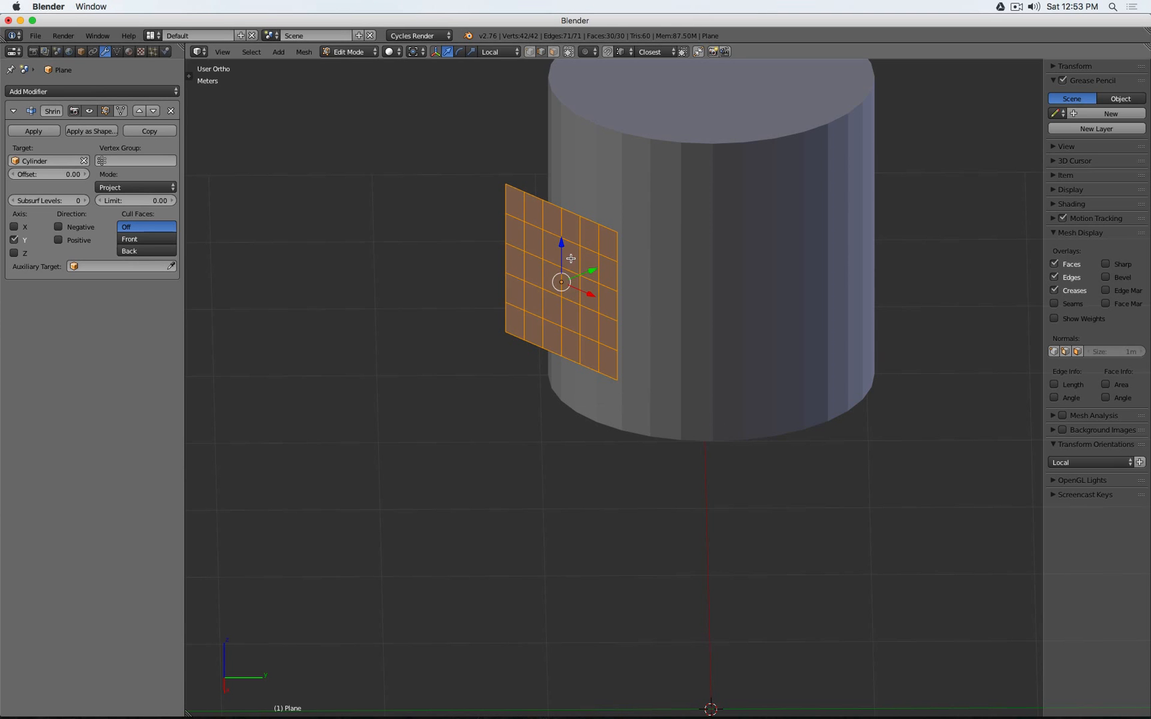
- Display the plane's face normals and examine which way they point relative to the cylinder
click(1077, 351)
scroll(892, 318, down, 3)
middle_drag(892, 318, 835, 329)
scroll(835, 329, up, 5)
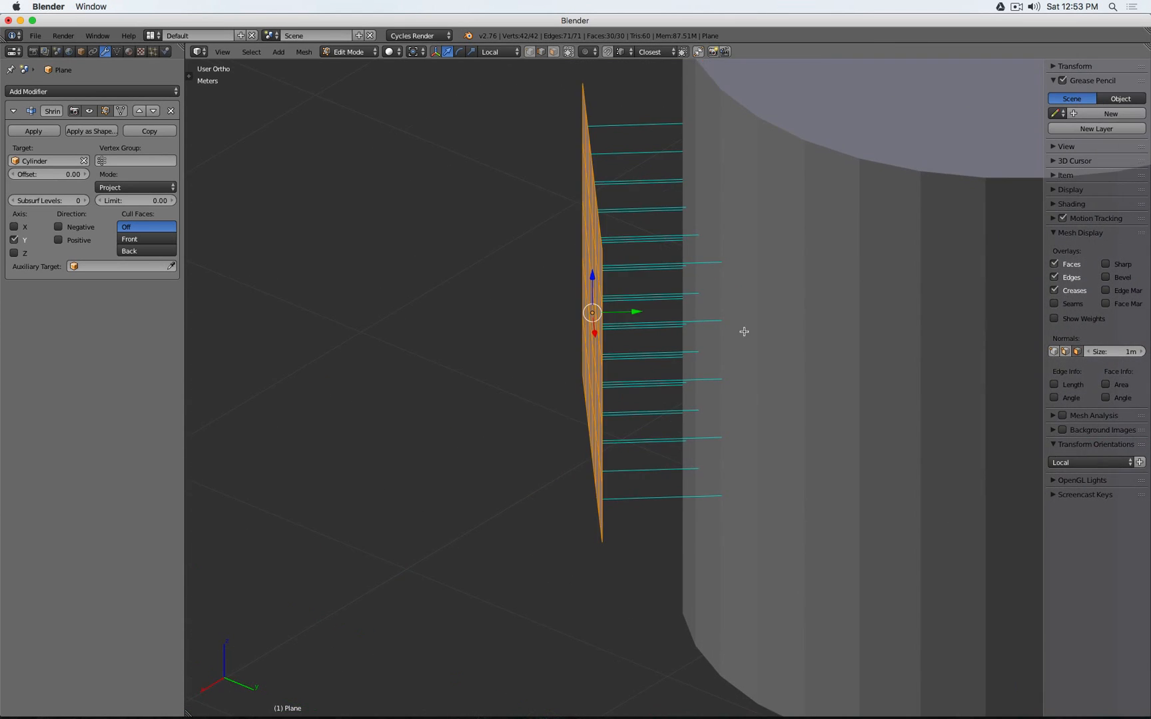
middle_drag(744, 331, 630, 326)
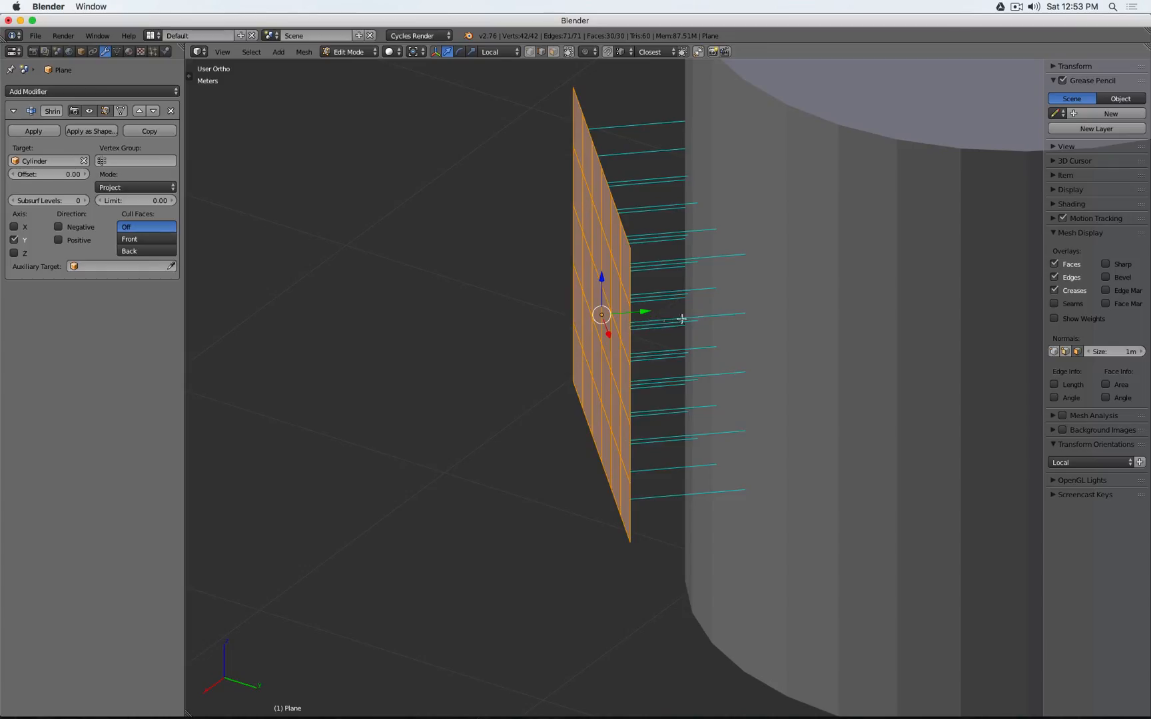
- Compare the plane's projection in object mode with the Positive and Negative directions switched on and off one at a time
key(Tab)
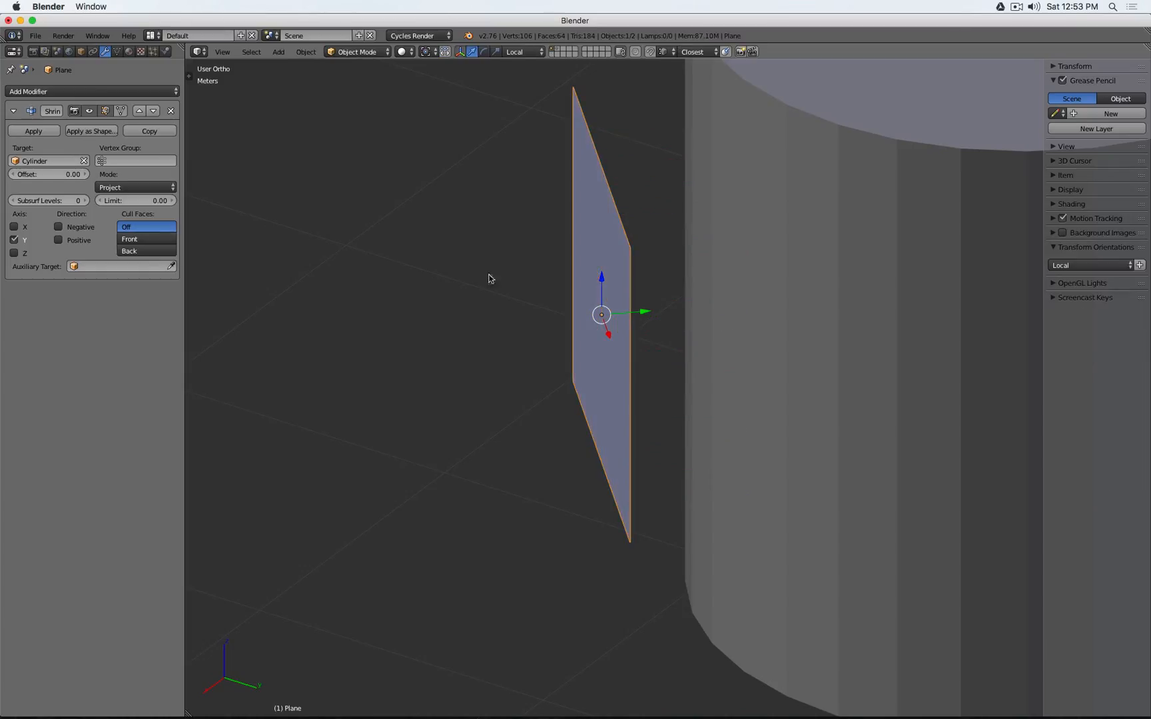
click(58, 241)
click(58, 241)
click(58, 228)
click(58, 228)
click(57, 240)
click(58, 240)
click(57, 241)
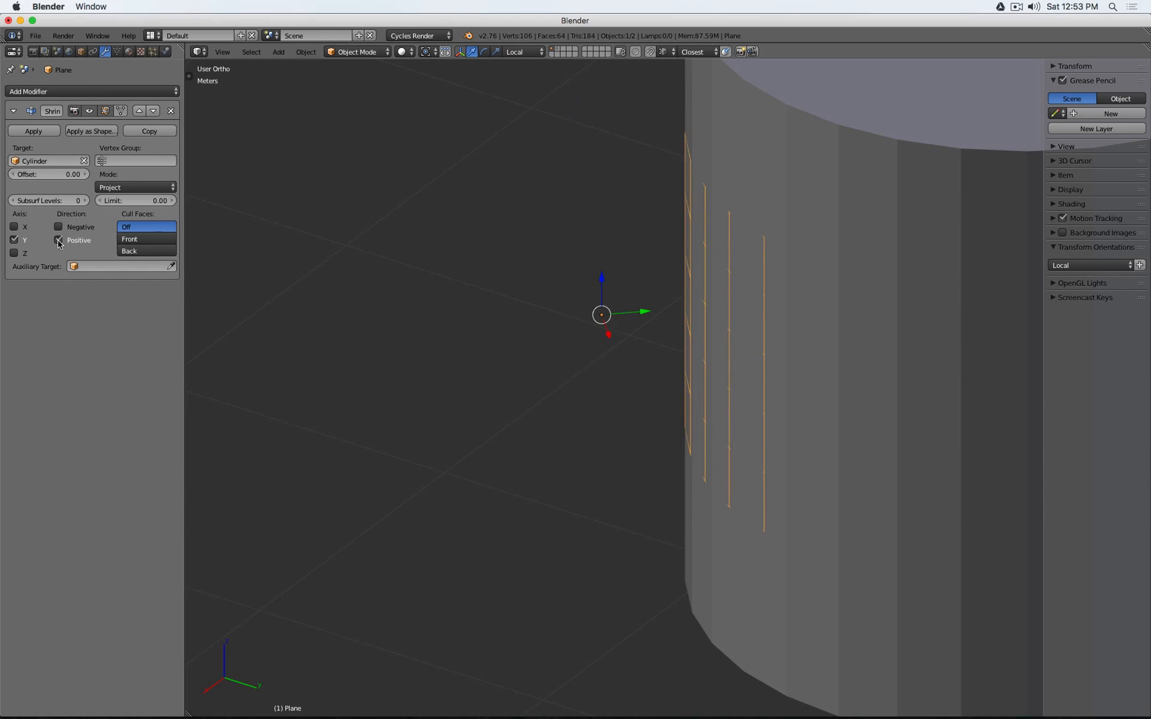
click(58, 241)
click(59, 227)
click(59, 227)
- Enable both the Positive and Negative projection directions and inspect the wrapped plane in wireframe and solid shading
click(57, 242)
click(58, 228)
scroll(520, 331, down, 4)
key(z)
middle_drag(521, 332, 247, 276)
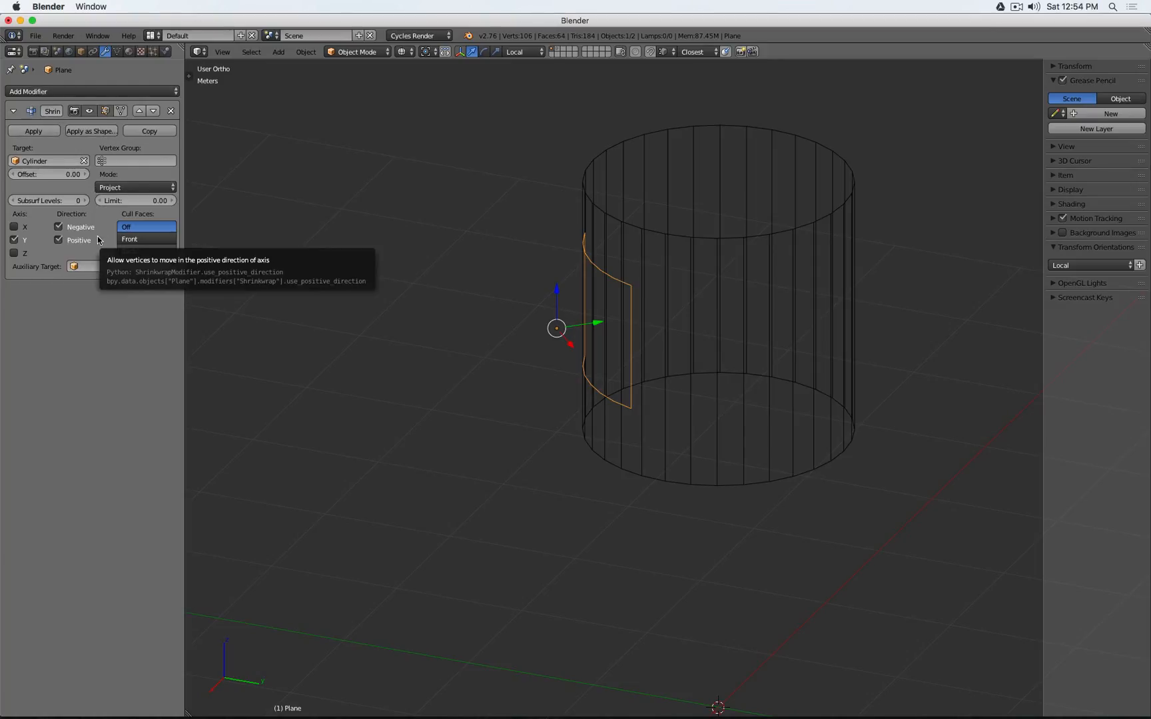
key(z)
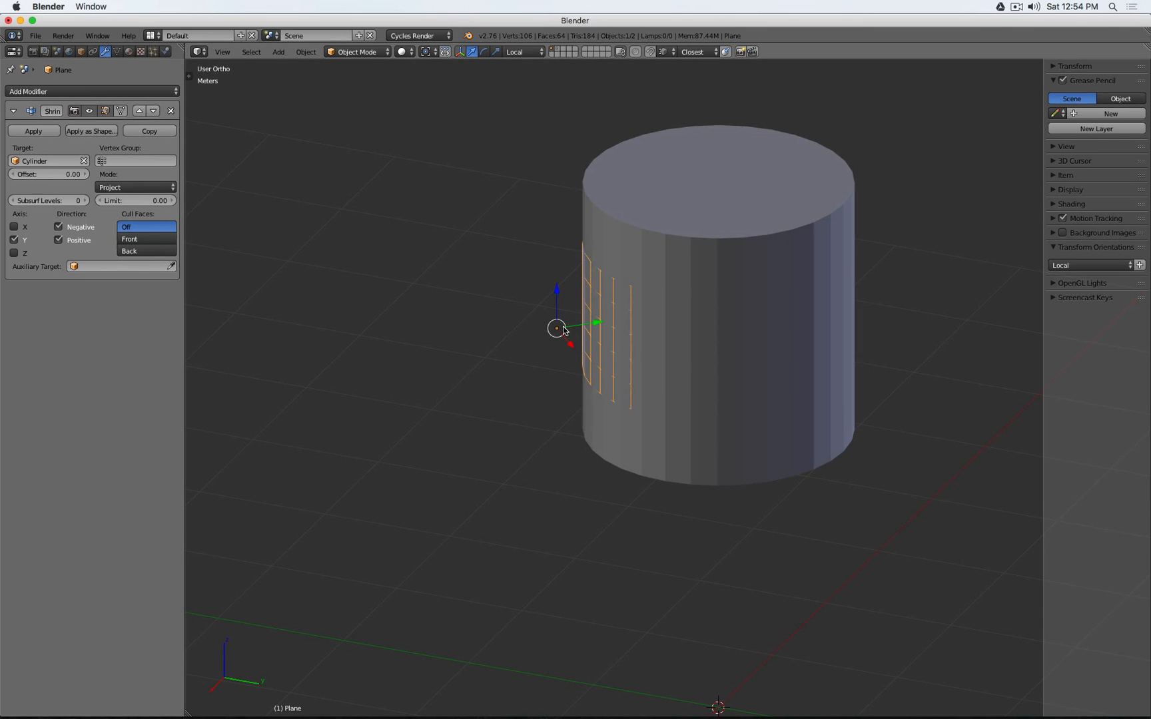
- Hide the cylinder so the wrapped plane can be viewed on its own
middle_drag(574, 331, 606, 323)
right_click(614, 235)
key(h)
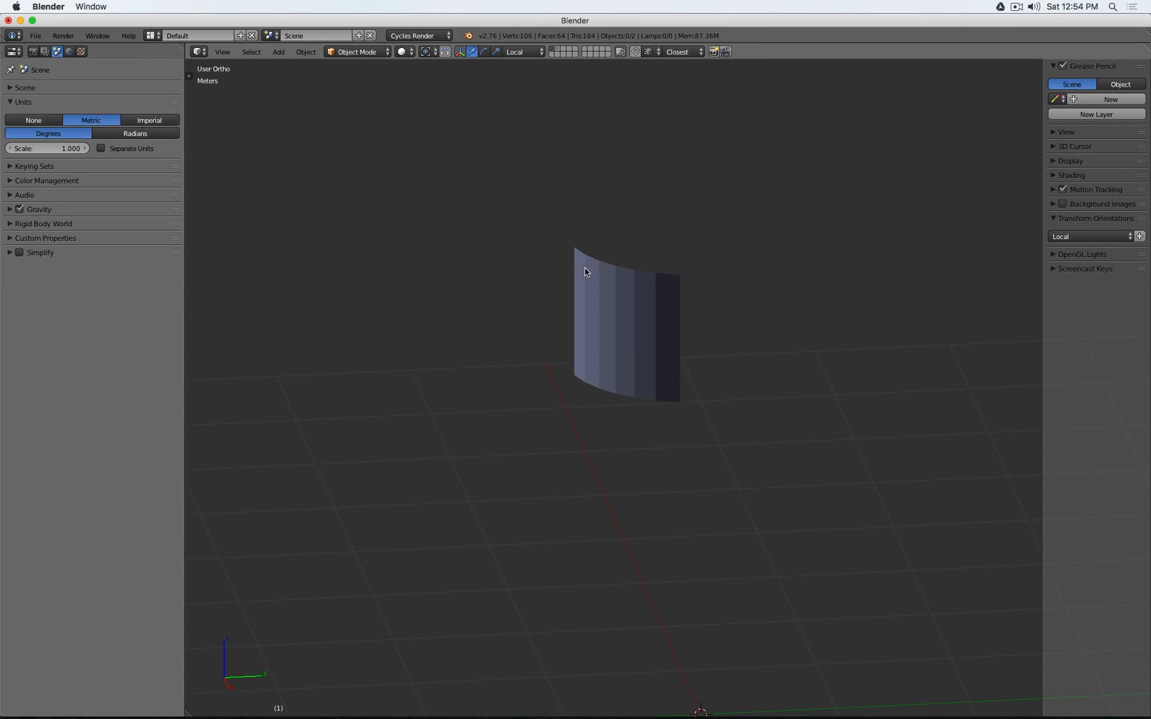
middle_drag(586, 268, 560, 270)
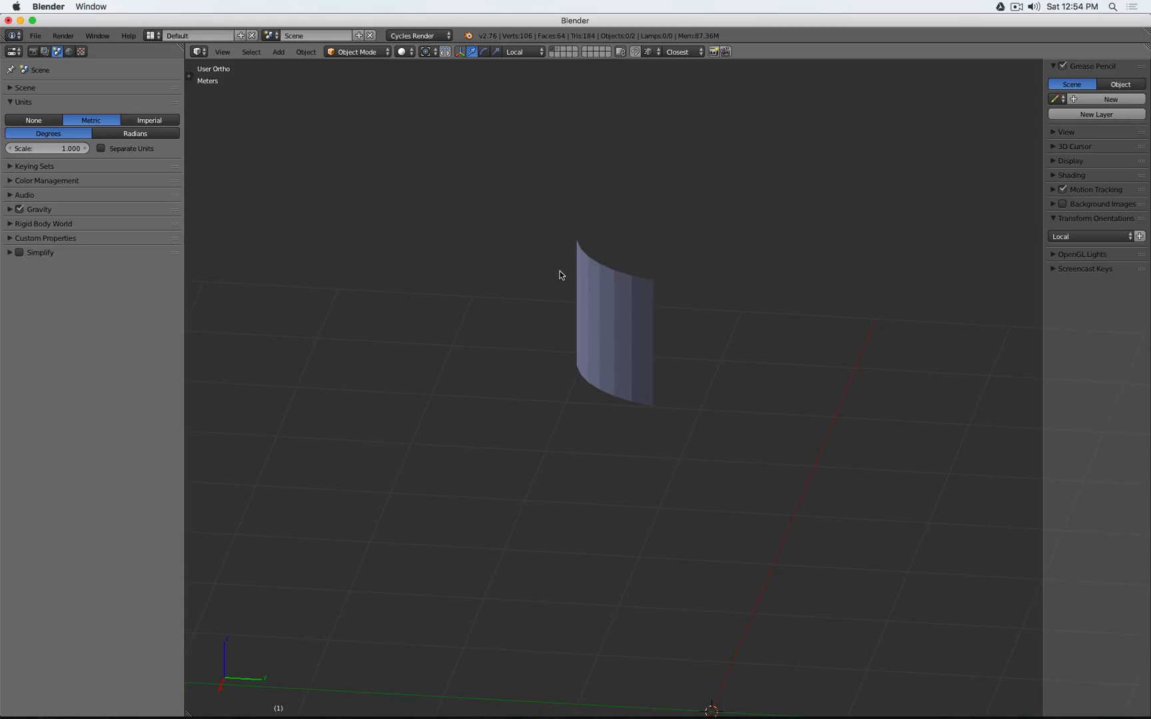
- Select the curved plane and open its mesh for editing in face select mode
scroll(619, 306, up, 3)
right_click(626, 333)
key(Tab)
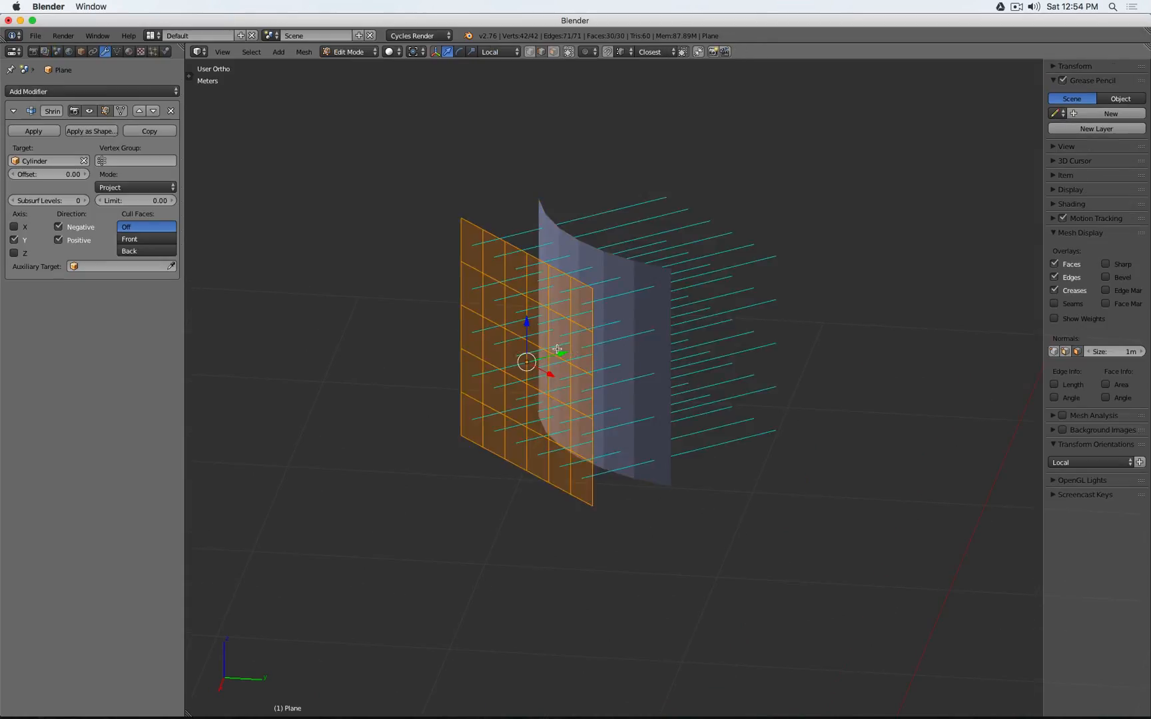
scroll(557, 349, up, 3)
click(554, 52)
- Flip the normals of eight faces forming an open ring in the middle of the plane's grid
key(a)
right_click(444, 346)
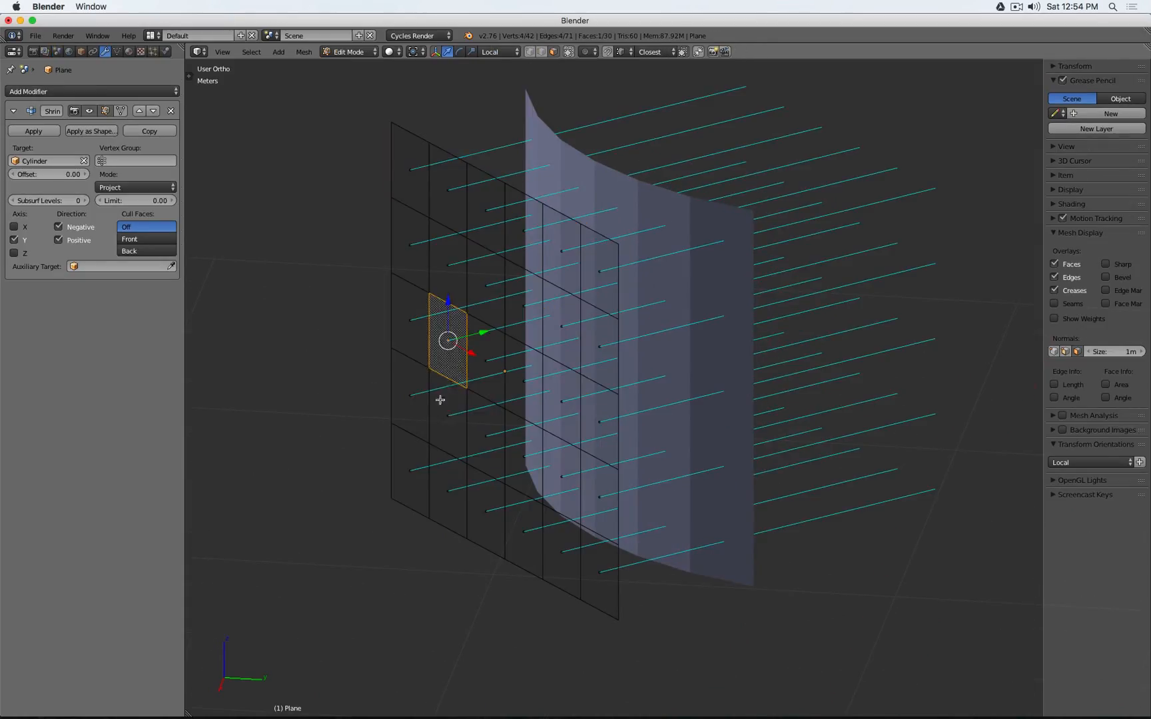
shift+right_click(448, 417)
shift+right_click(487, 436)
shift+right_click(524, 456)
shift+right_click(561, 476)
shift+right_click(562, 399)
shift+right_click(559, 320)
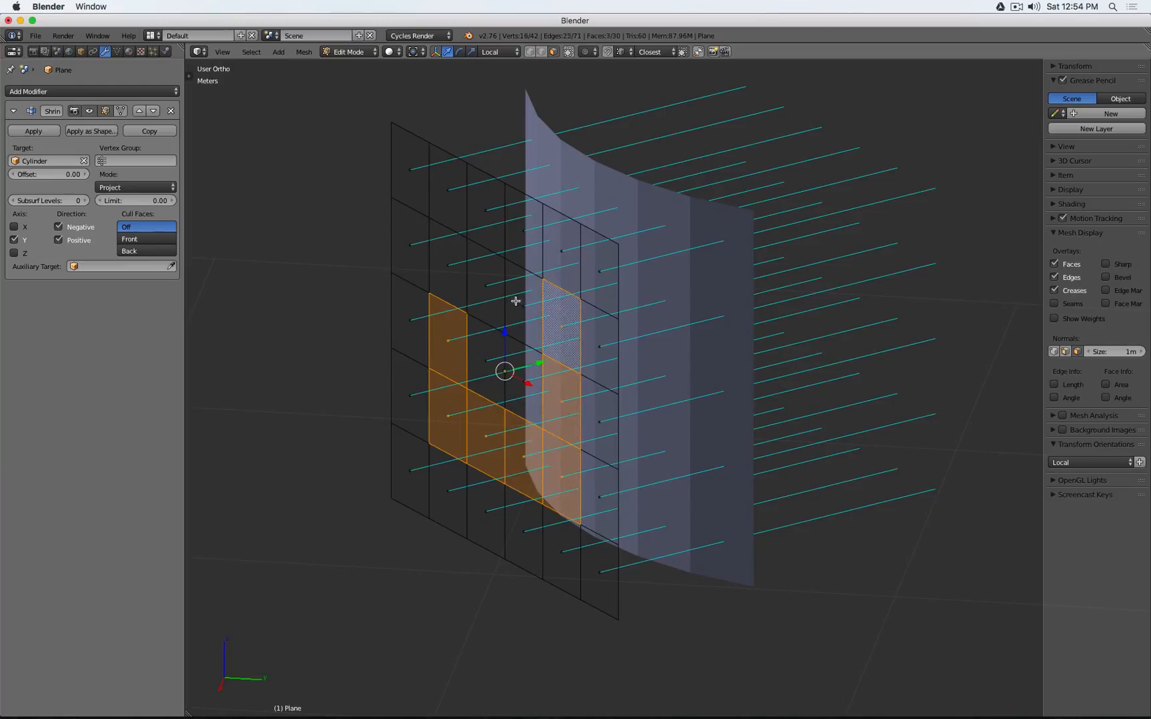
shift+right_click(532, 320)
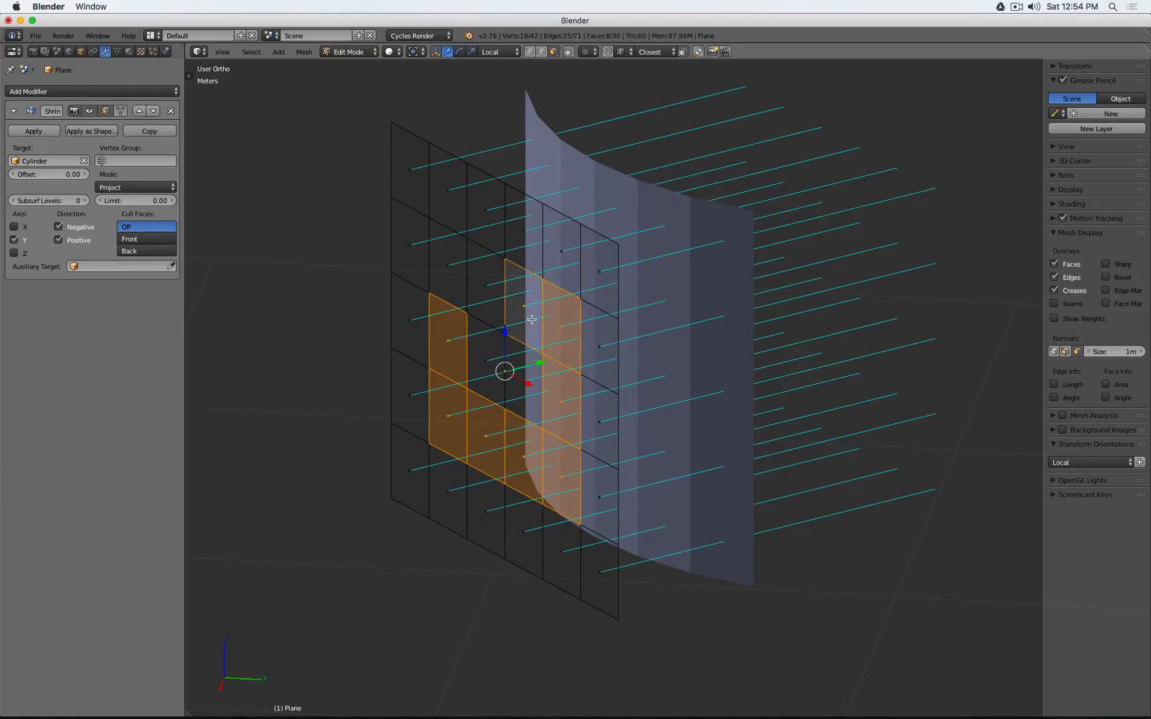
key(space)
key(Return)
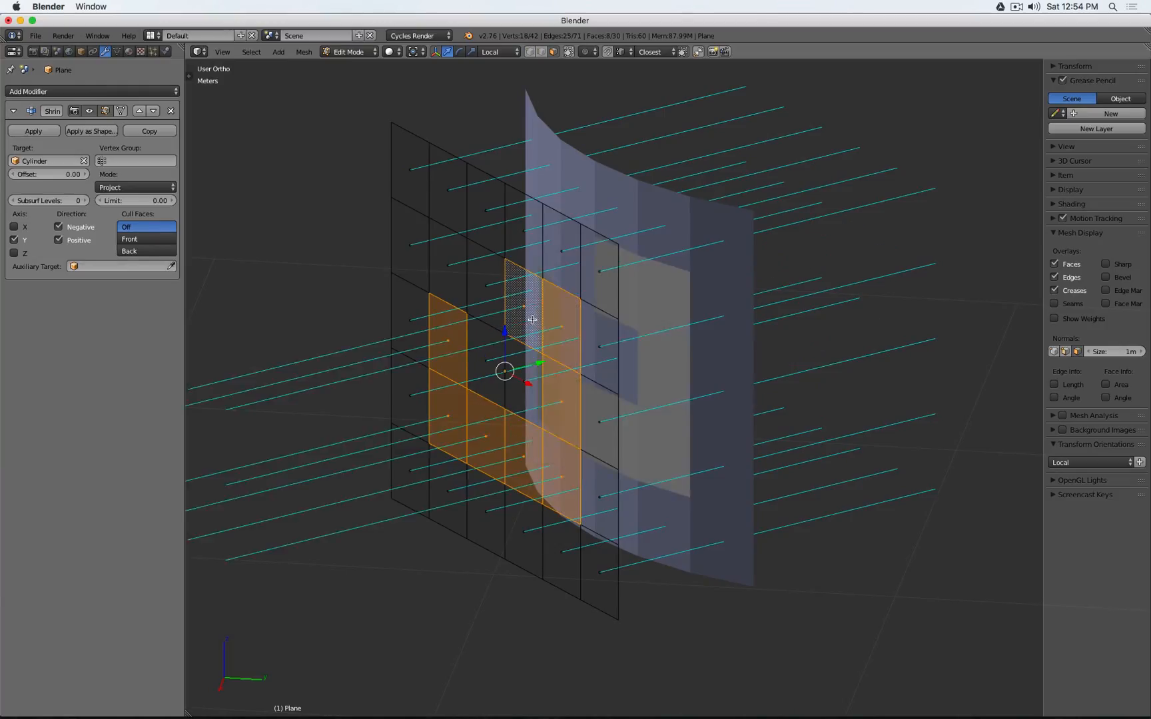
- Leave mesh editing and snap the 3D cursor to the selected curved plane's origin
scroll(543, 313, down, 4)
key(Tab)
middle_drag(633, 342, 639, 257)
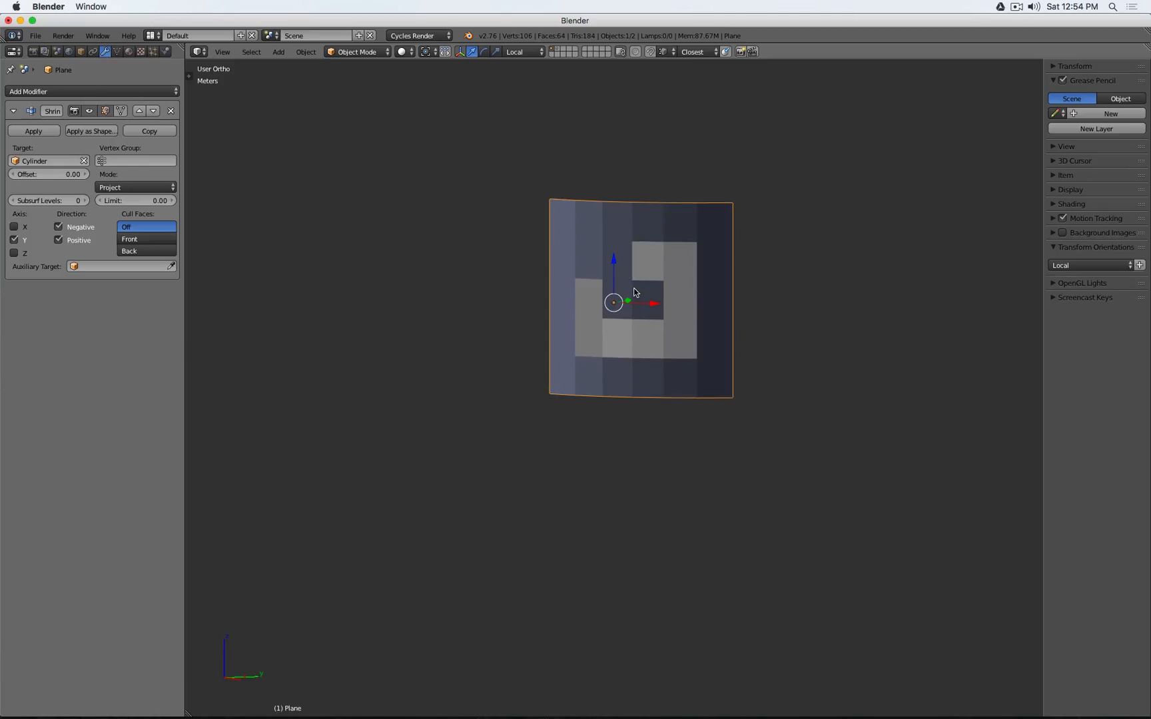
middle_drag(634, 292, 617, 308)
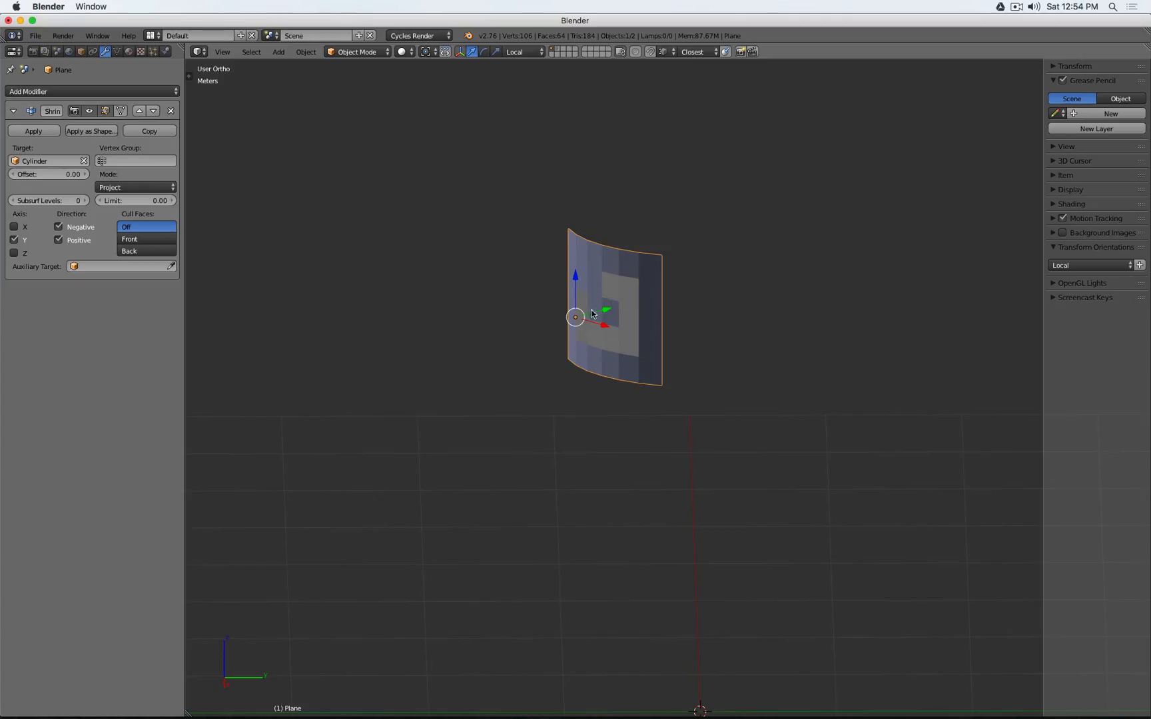
key(KP_7)
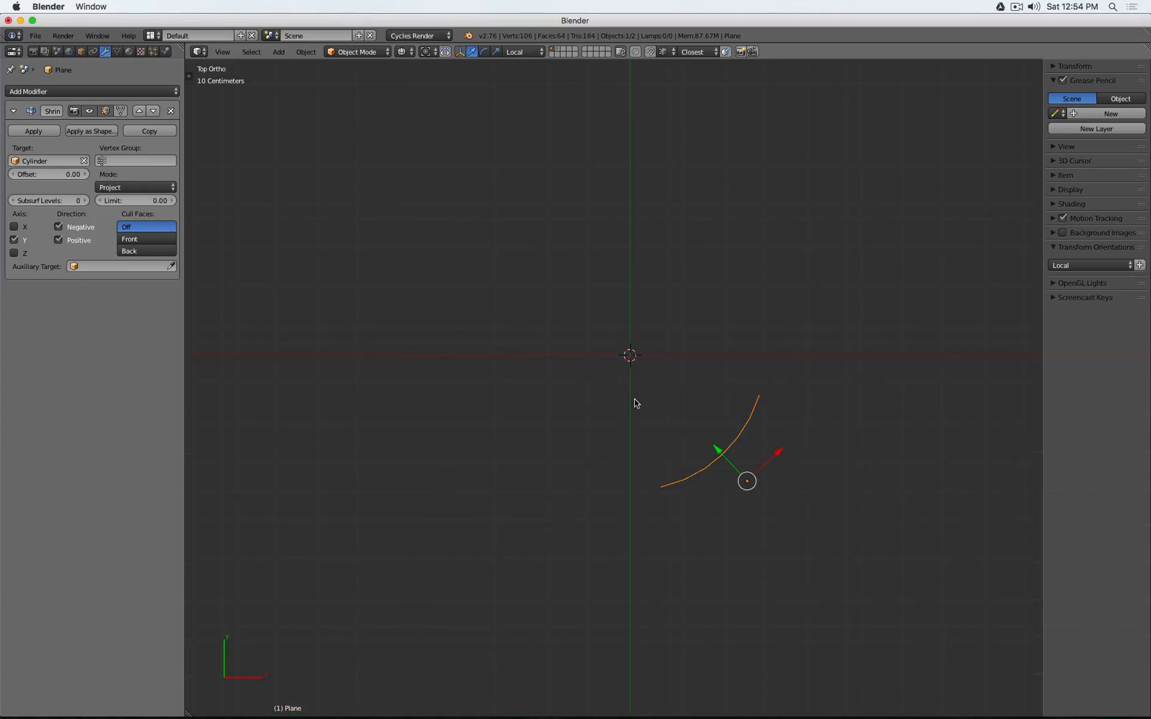
key(shift+a)
mouse_move(634, 395)
key(shift+s)
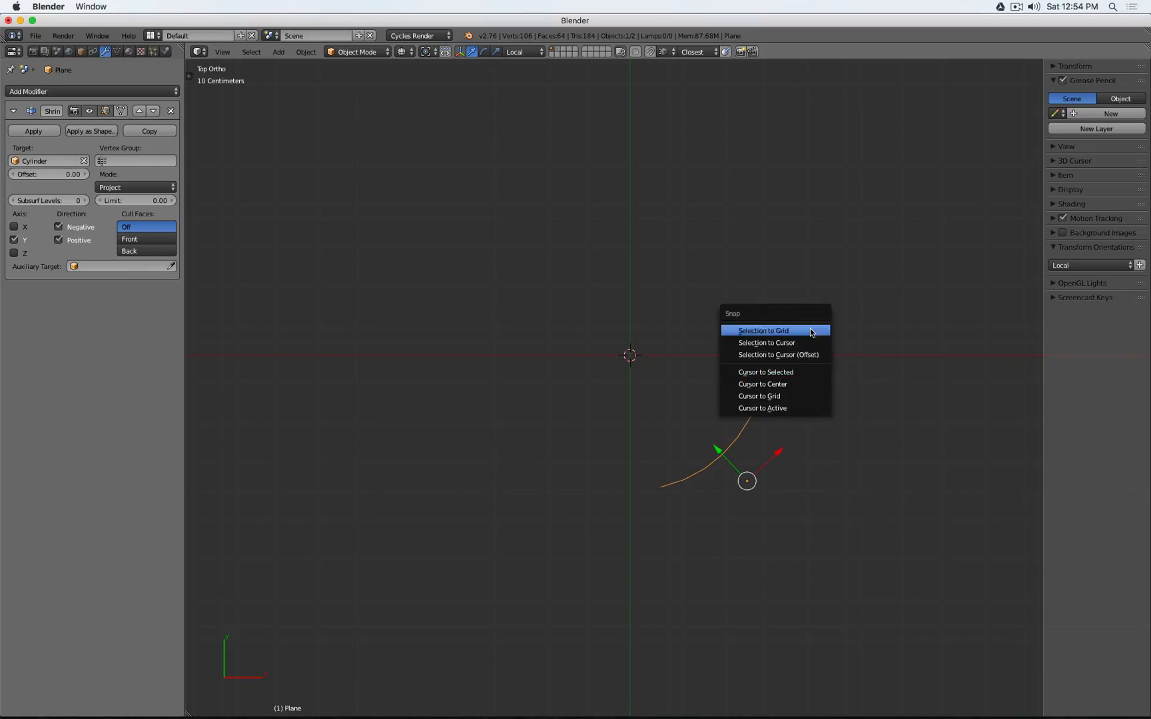
click(811, 372)
- Add a cube at the 3D cursor and scale its mesh down to a small fraction of the curved plane's width
key(shift+a)
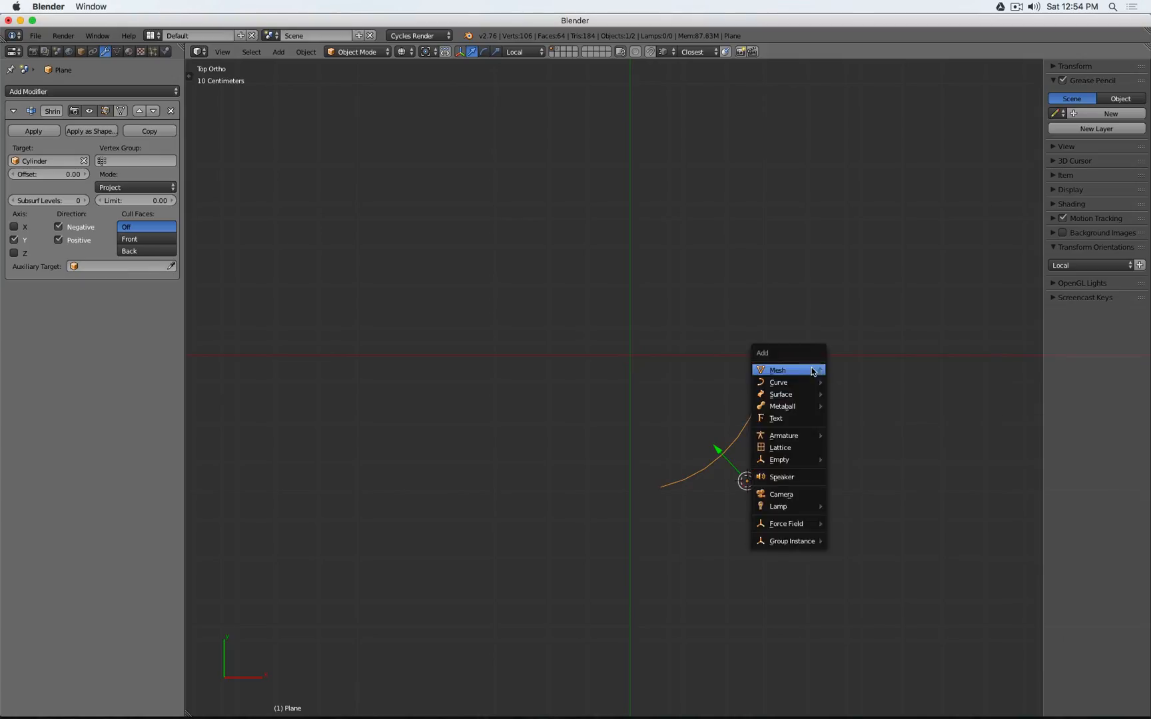
mouse_move(813, 370)
click(868, 383)
key(s)
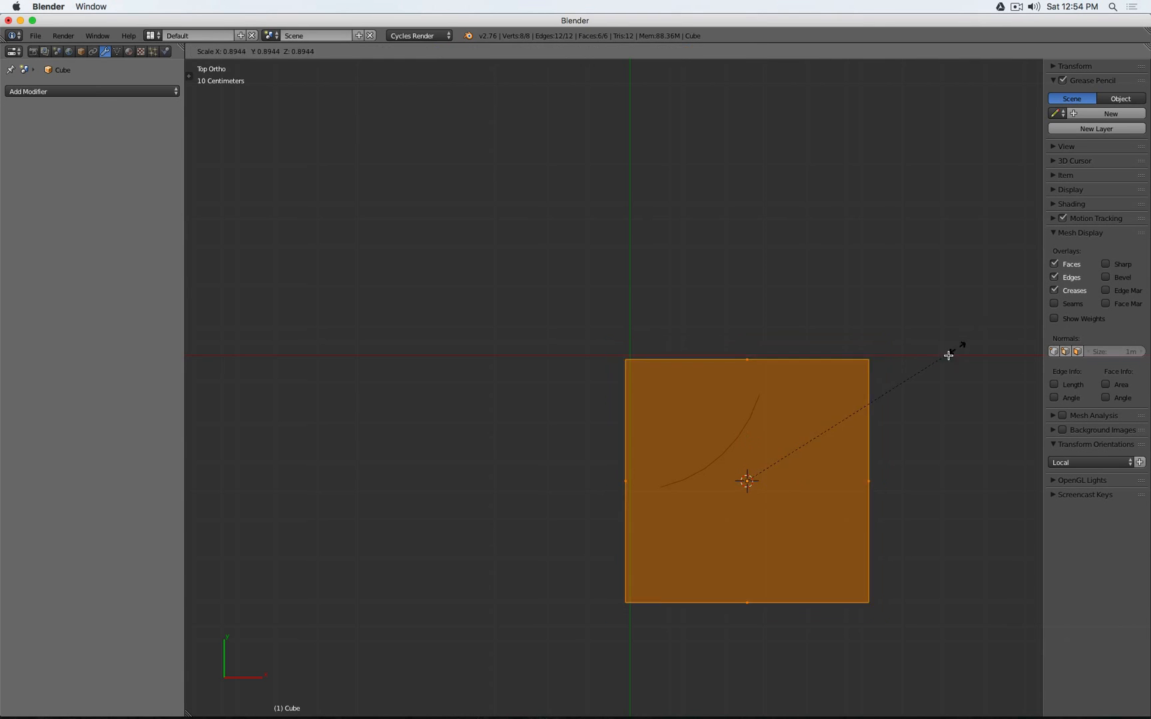
click(771, 470)
key(Tab)
scroll(764, 481, up, 5)
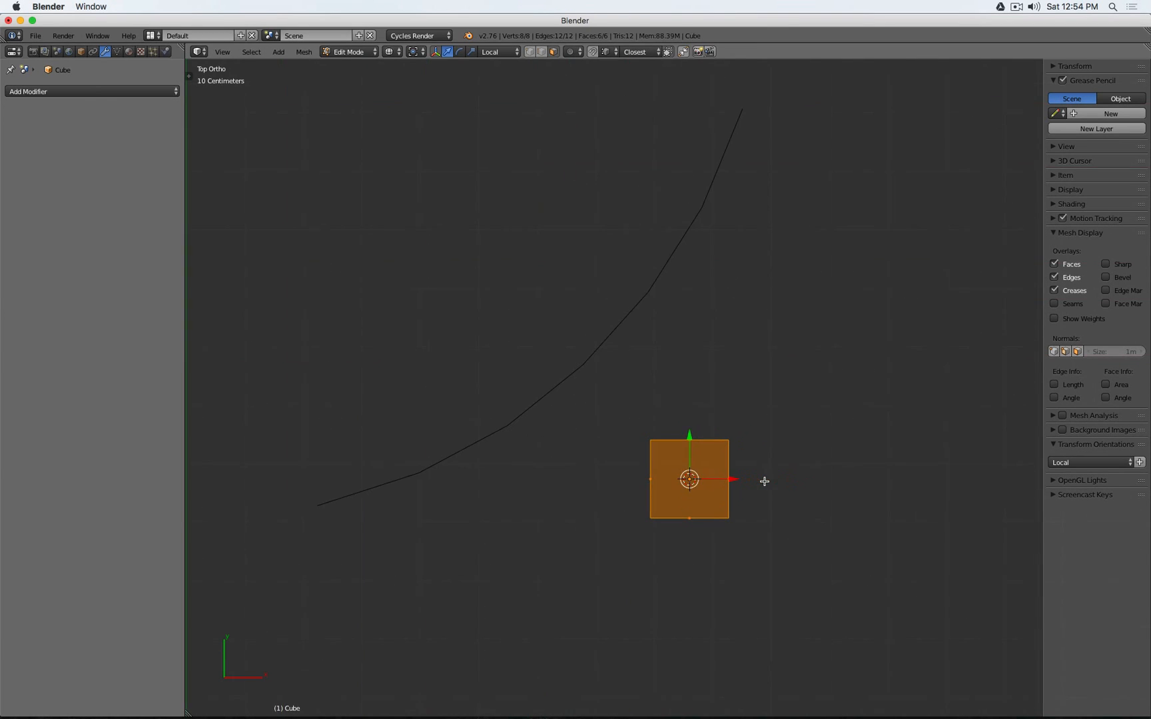
scroll(760, 479, up, 3)
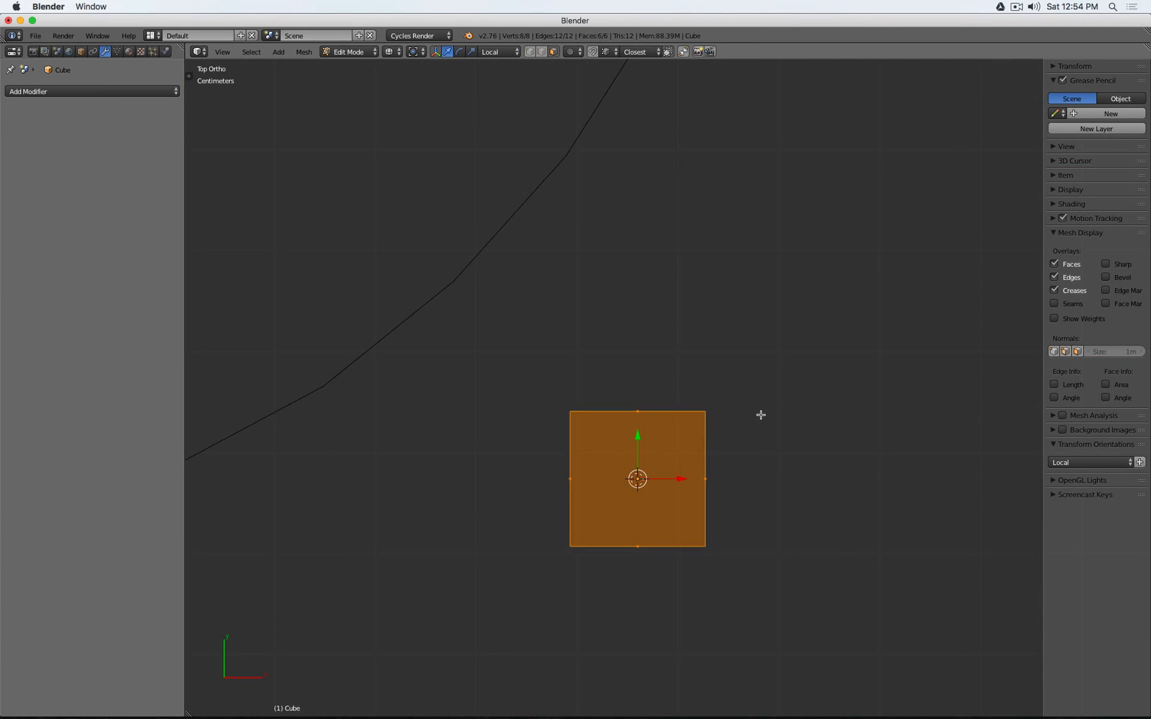
key(s)
click(719, 437)
scroll(719, 437, down, 3)
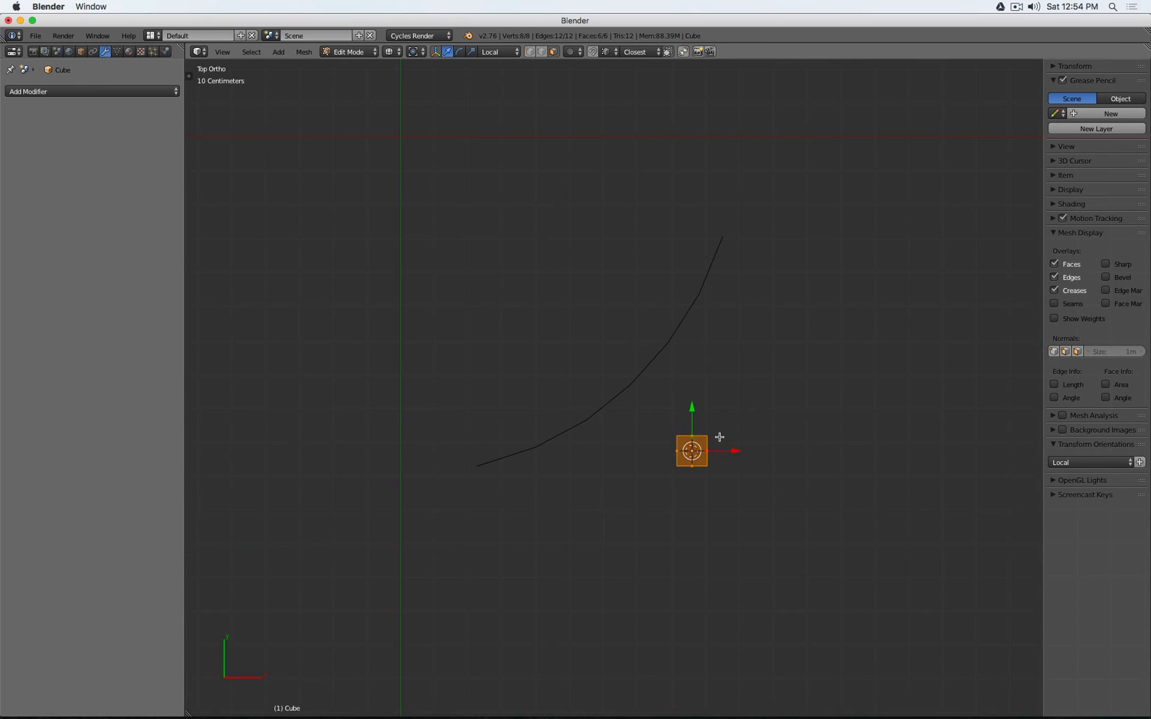
- Extrude the cube's +X side face outward and scale the new end down to form a tapered spike
scroll(719, 437, up, 6)
scroll(719, 437, down, 1)
key(Tab)
scroll(719, 437, down, 3)
scroll(719, 437, up, 3)
key(Tab)
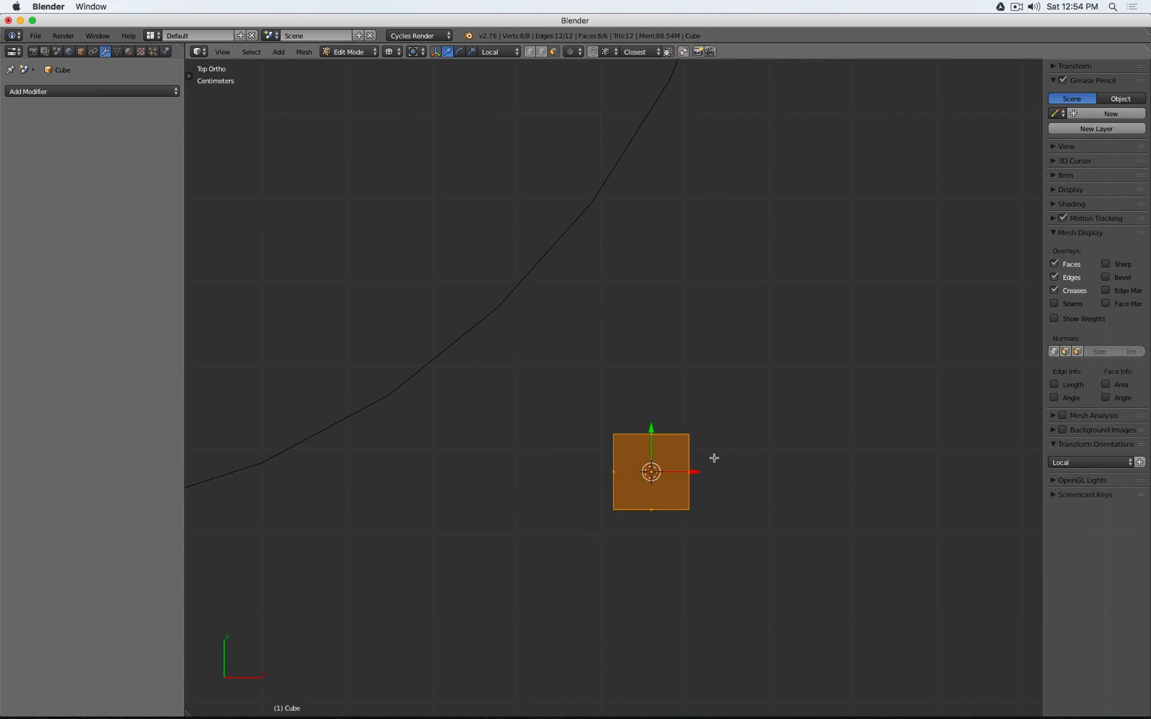
right_click(719, 462)
key(e)
click(836, 469)
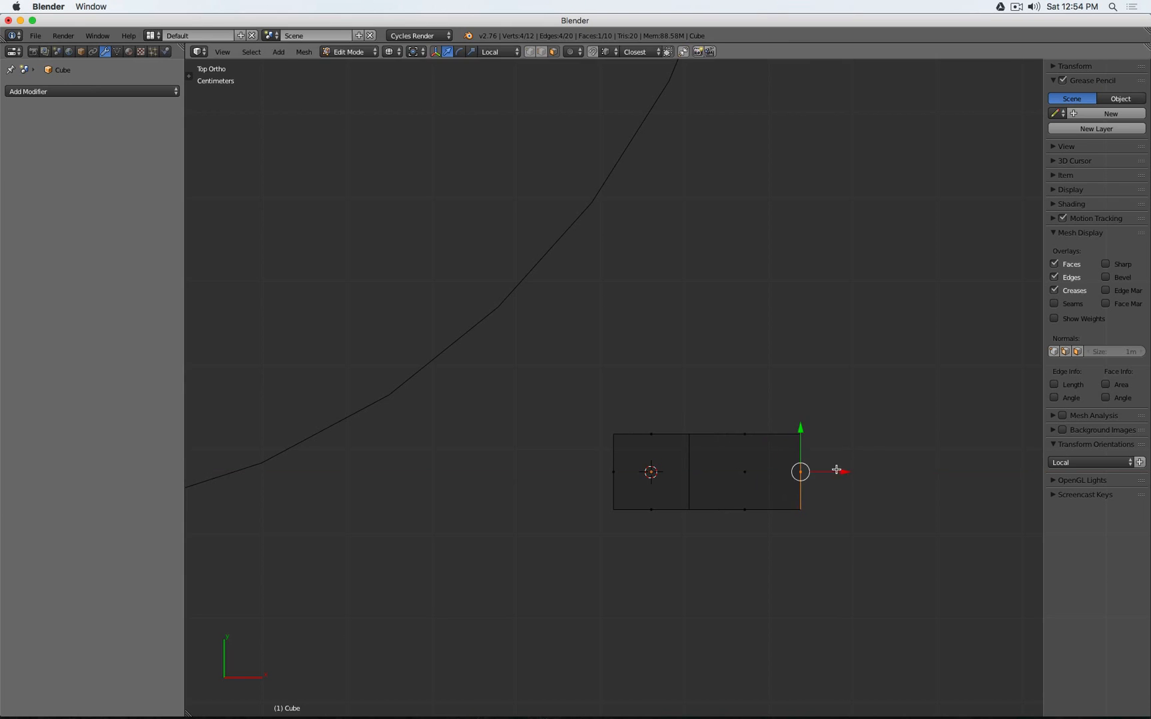
key(s)
click(834, 446)
key(Tab)
- Return to solid shading and parent the tapered cube to the curved plane as an object
scroll(832, 447, down, 5)
middle_drag(844, 464, 748, 360)
key(z)
shift+middle_drag(735, 161, 732, 351)
right_click(643, 247)
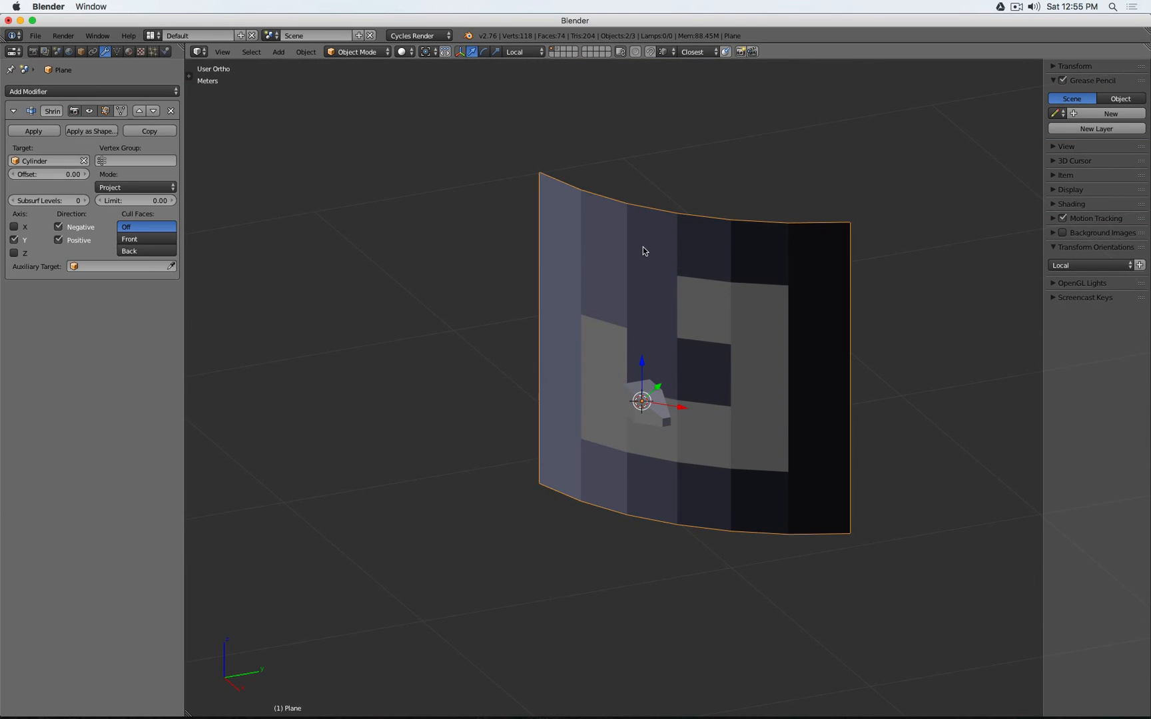
key(ctrl+p)
click(642, 247)
- Set the plane's duplication to Faces and view the duplicated spikes from several sides
click(81, 51)
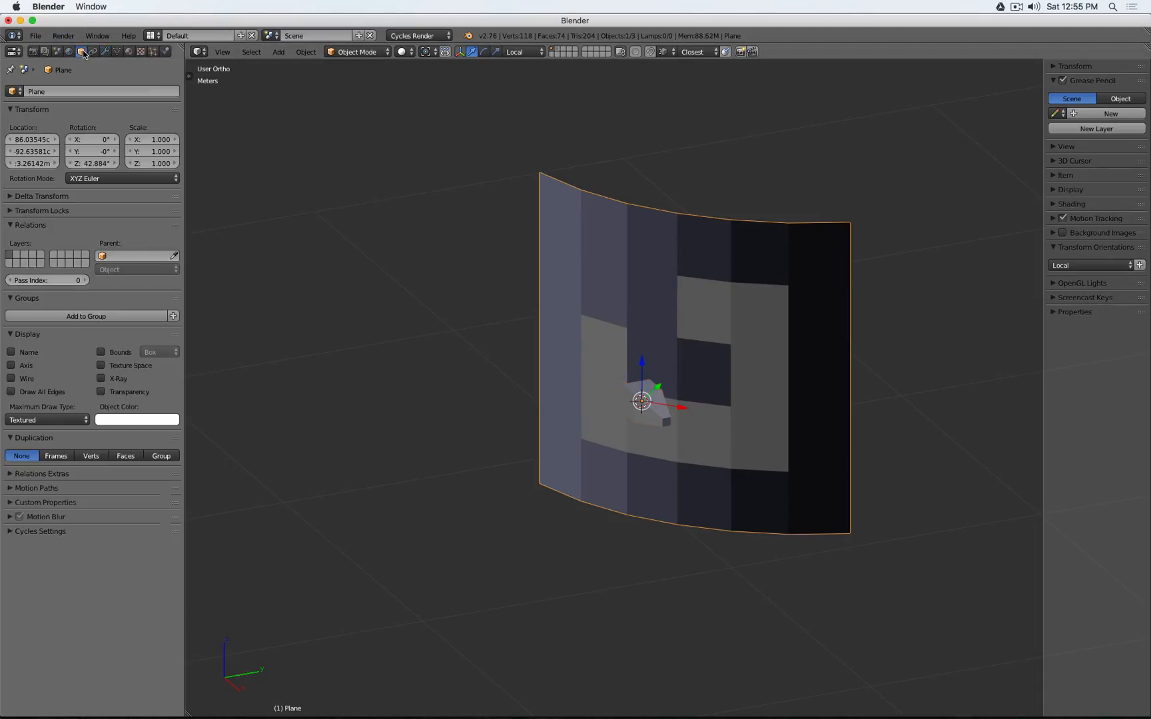
click(126, 456)
scroll(451, 429, down, 3)
middle_drag(450, 430, 688, 363)
scroll(626, 392, up, 4)
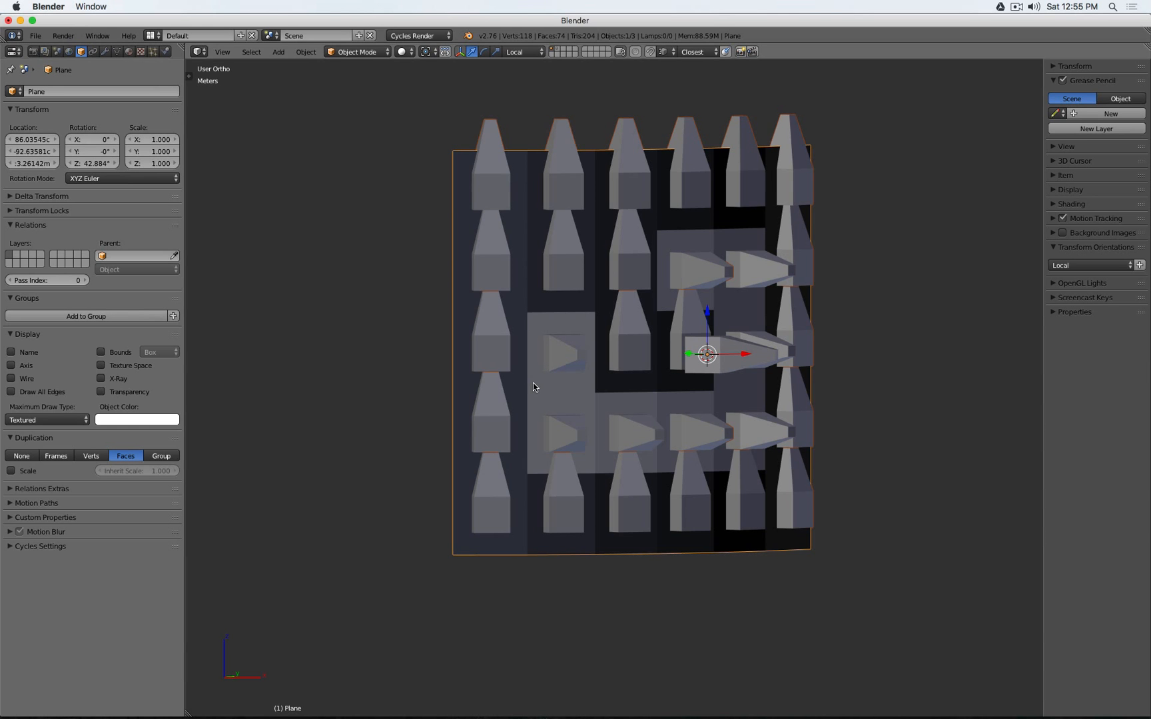
middle_drag(534, 382, 745, 434)
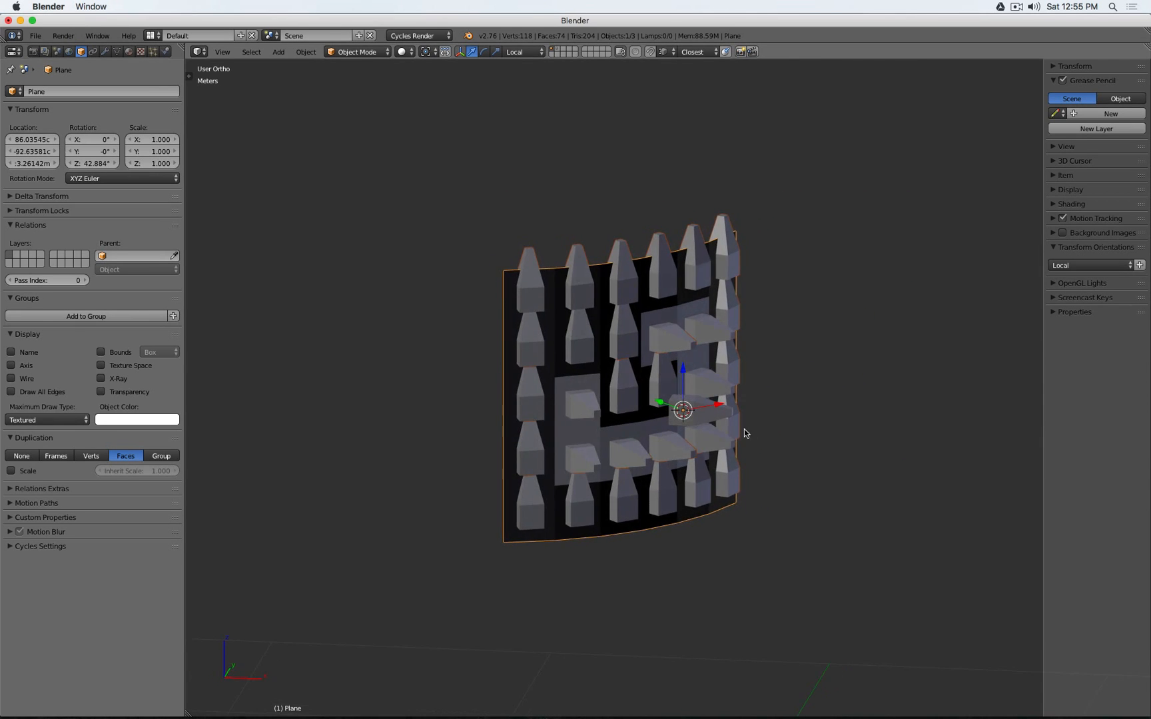
- Open the plane's mesh for editing, select all its faces and recalculate their normals
right_click(726, 421)
middle_drag(771, 393, 718, 417)
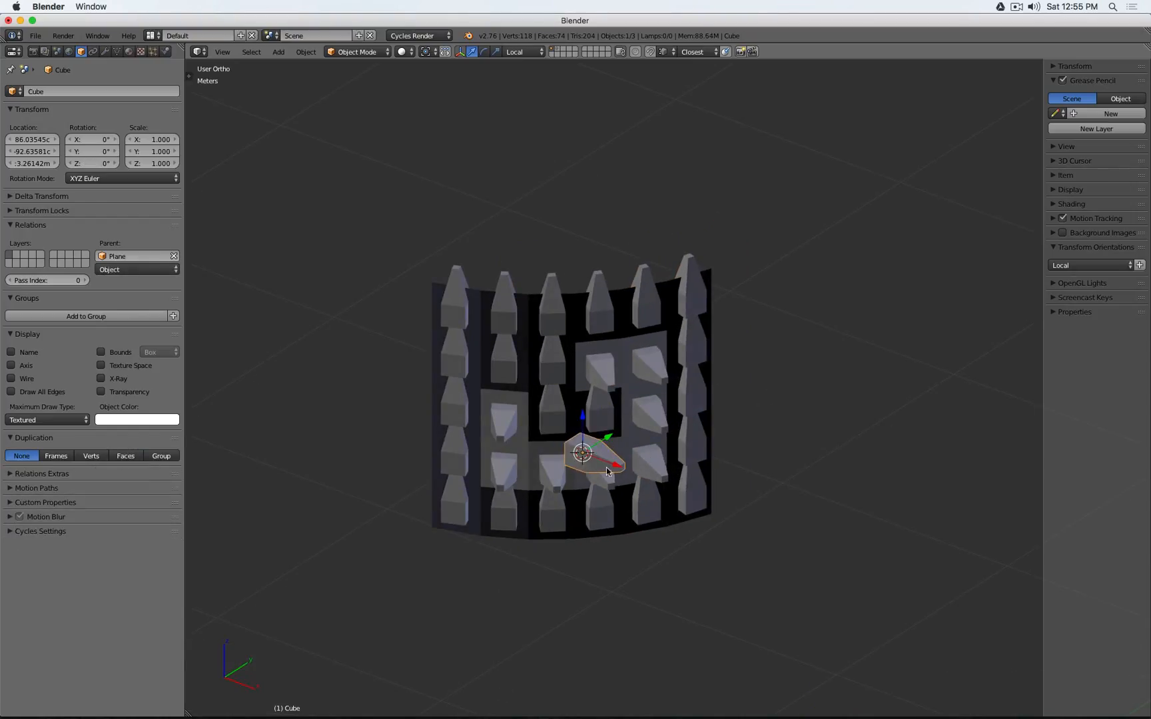
right_click(523, 319)
key(Tab)
middle_drag(615, 403, 554, 405)
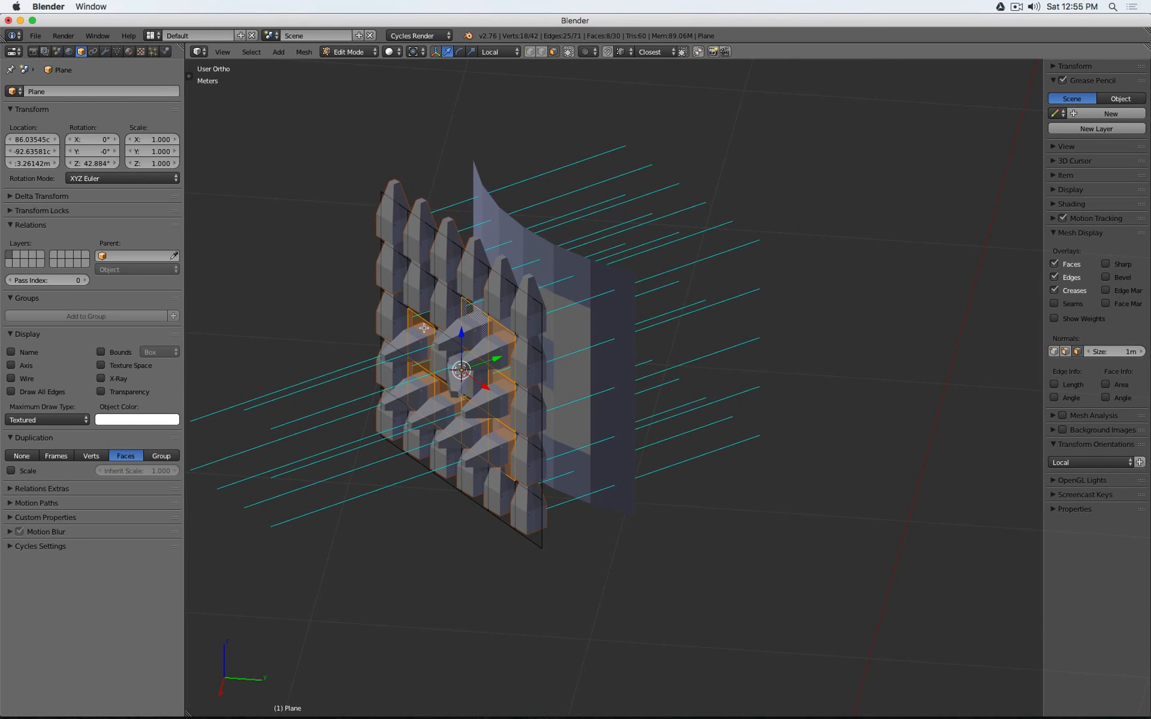
key(a)
key(a)
key(ctrl+n)
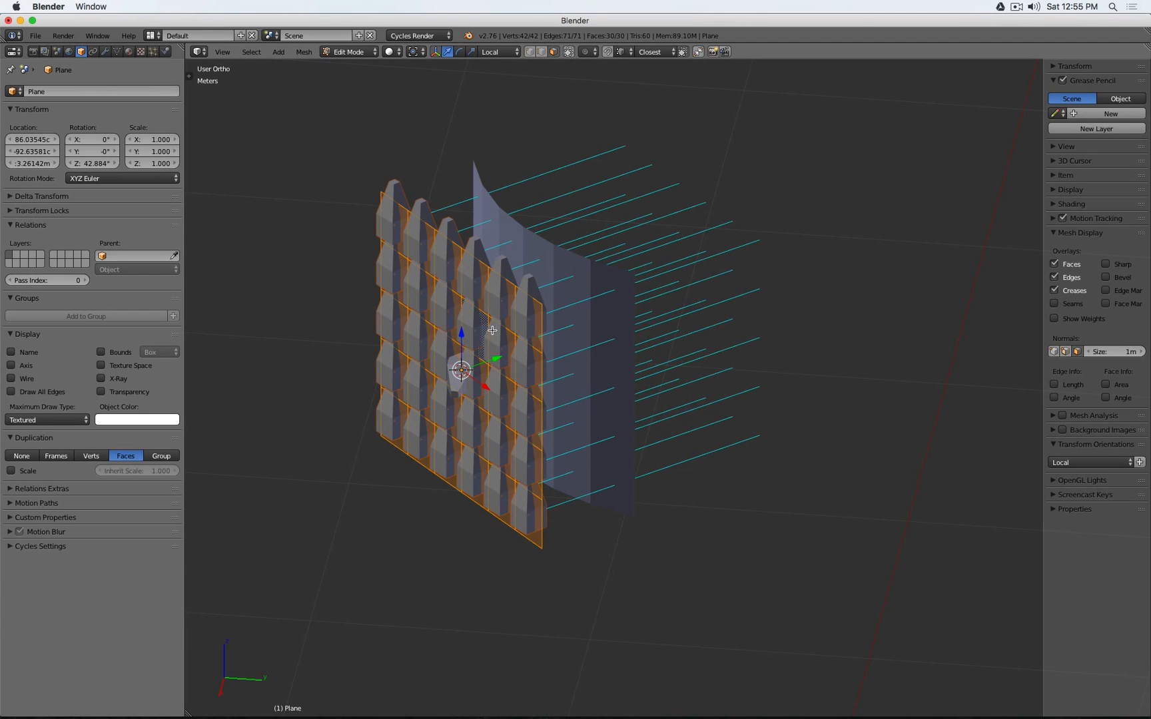
middle_drag(493, 331, 417, 321)
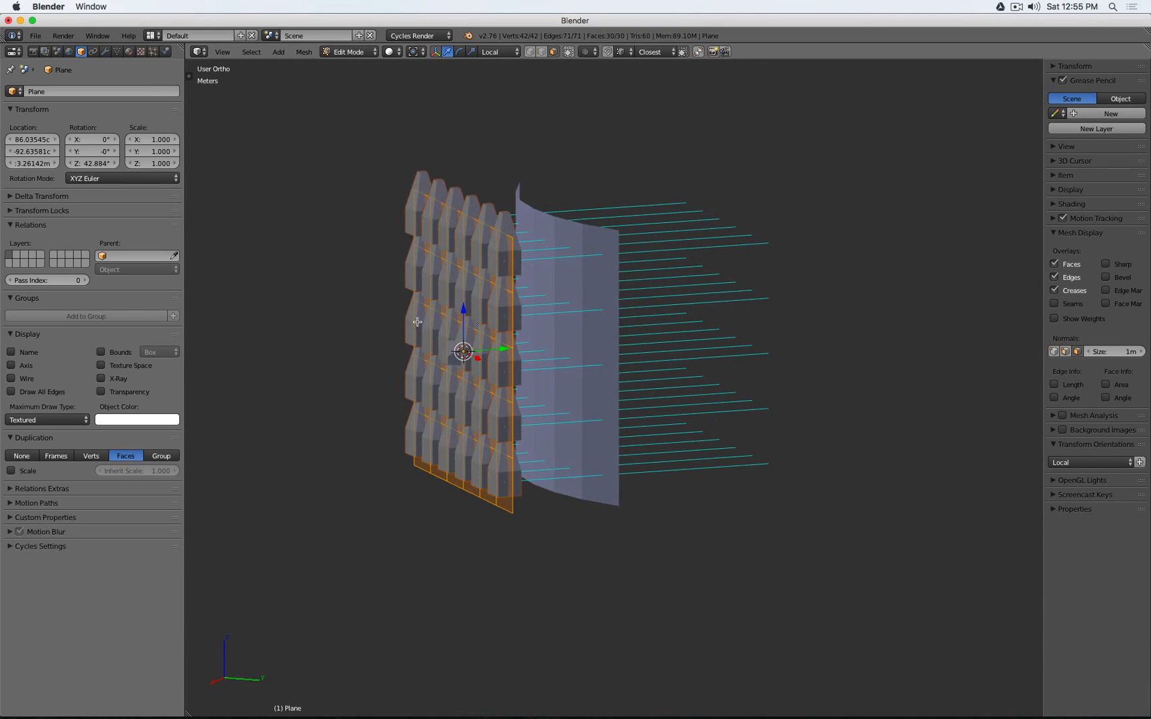
- Flip the normals of all the plane's faces back and forth, finishing with them pointing away from the curved surface
key(space)
key(Return)
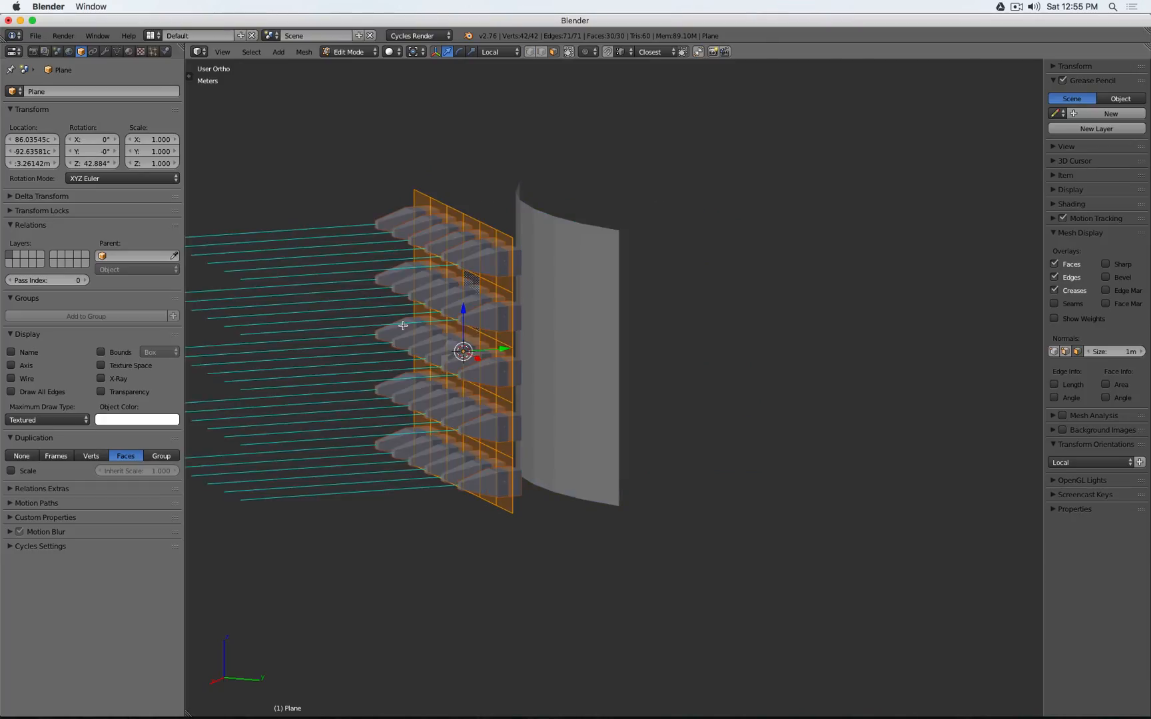
middle_drag(403, 325, 441, 356)
key(space)
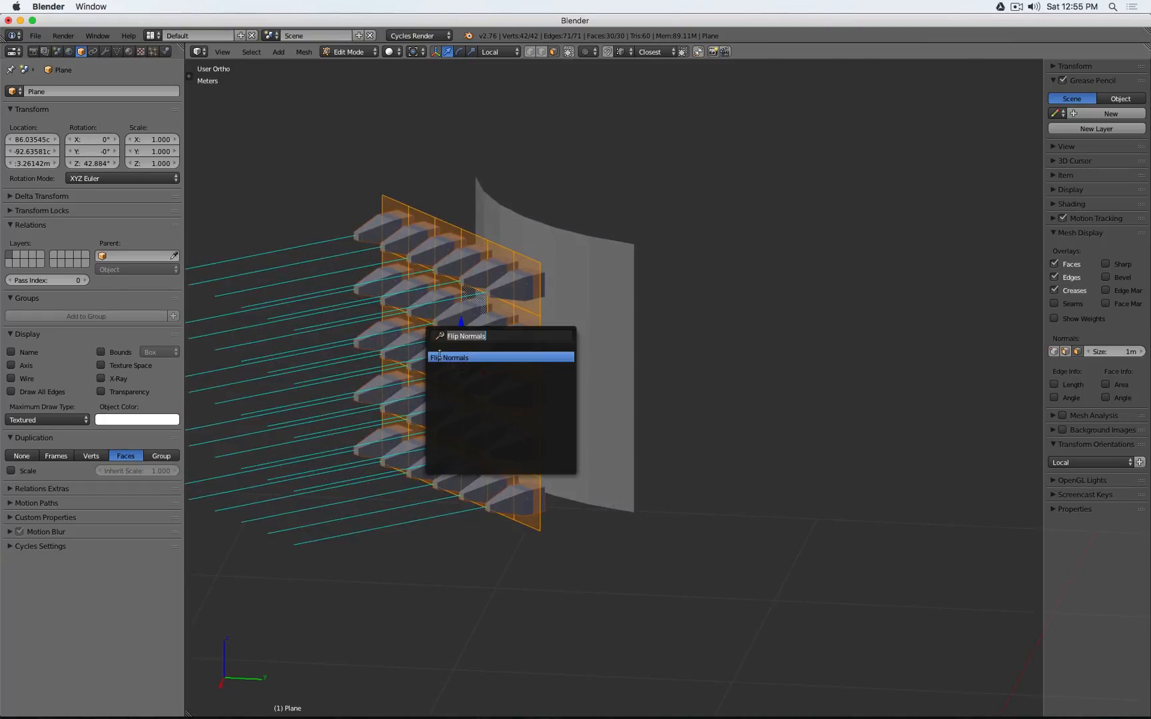
key(Return)
key(space)
key(Return)
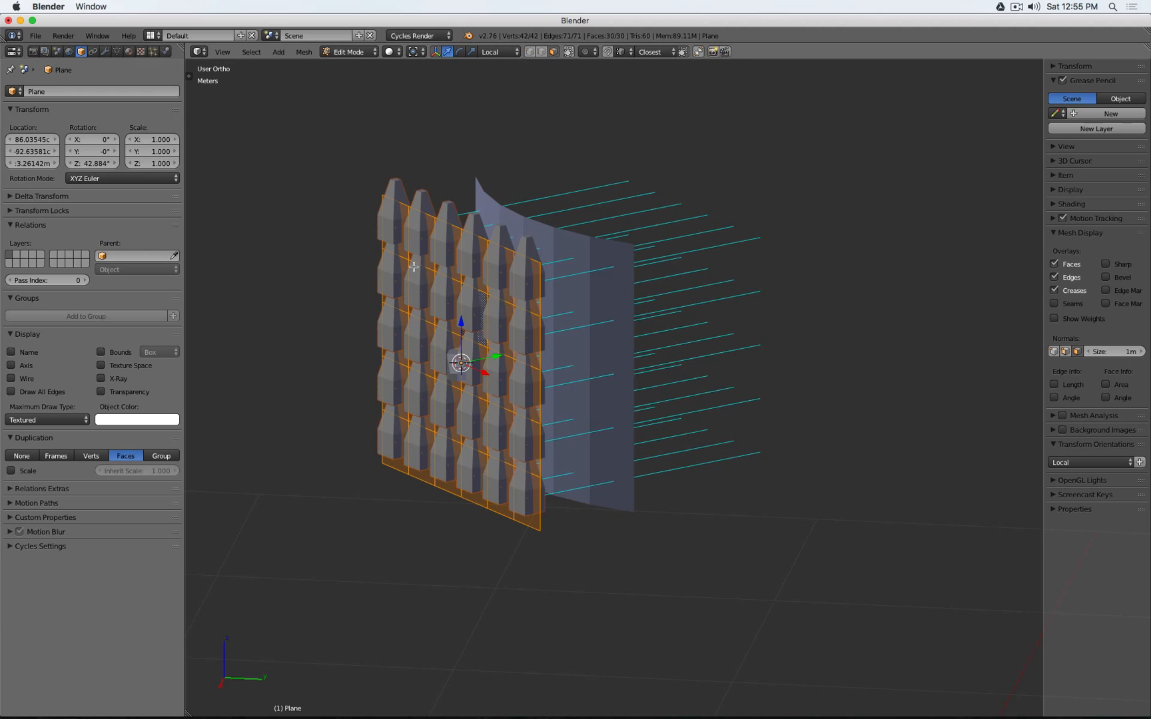
key(space)
key(Return)
middle_drag(427, 290, 433, 333)
scroll(435, 345, down, 2)
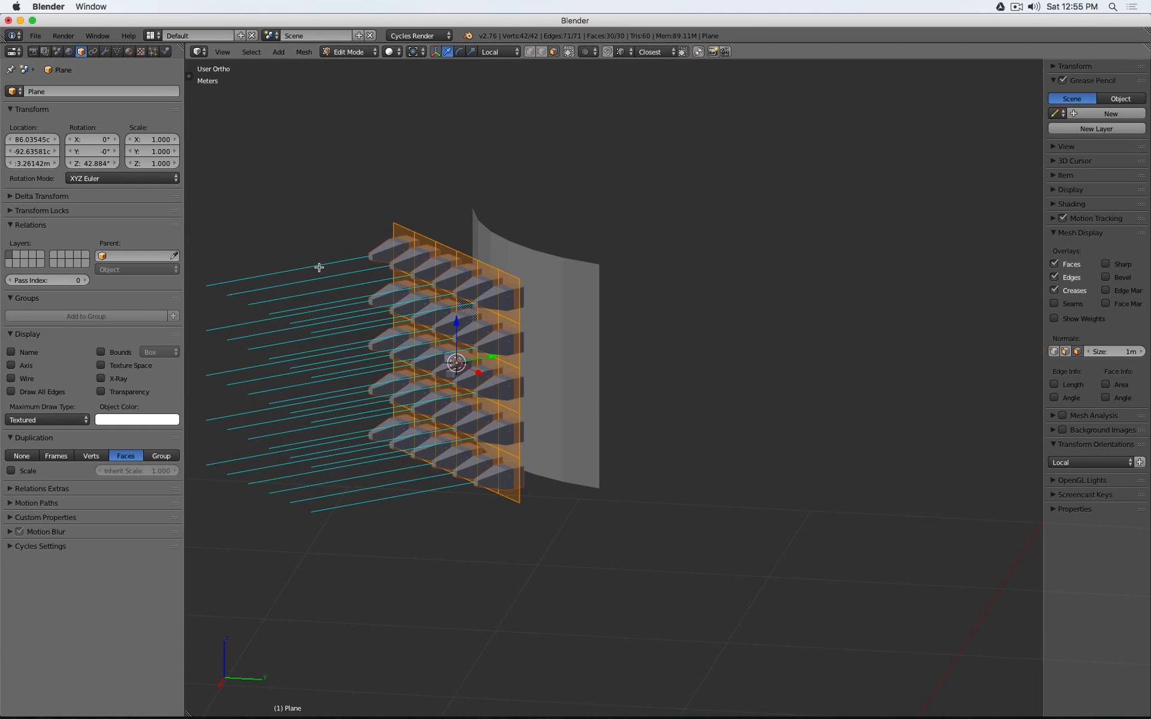
- Leave mesh editing, select the original tapered cube and examine how the duplicated spikes are oriented on the curved plane
key(Tab)
scroll(437, 319, up, 4)
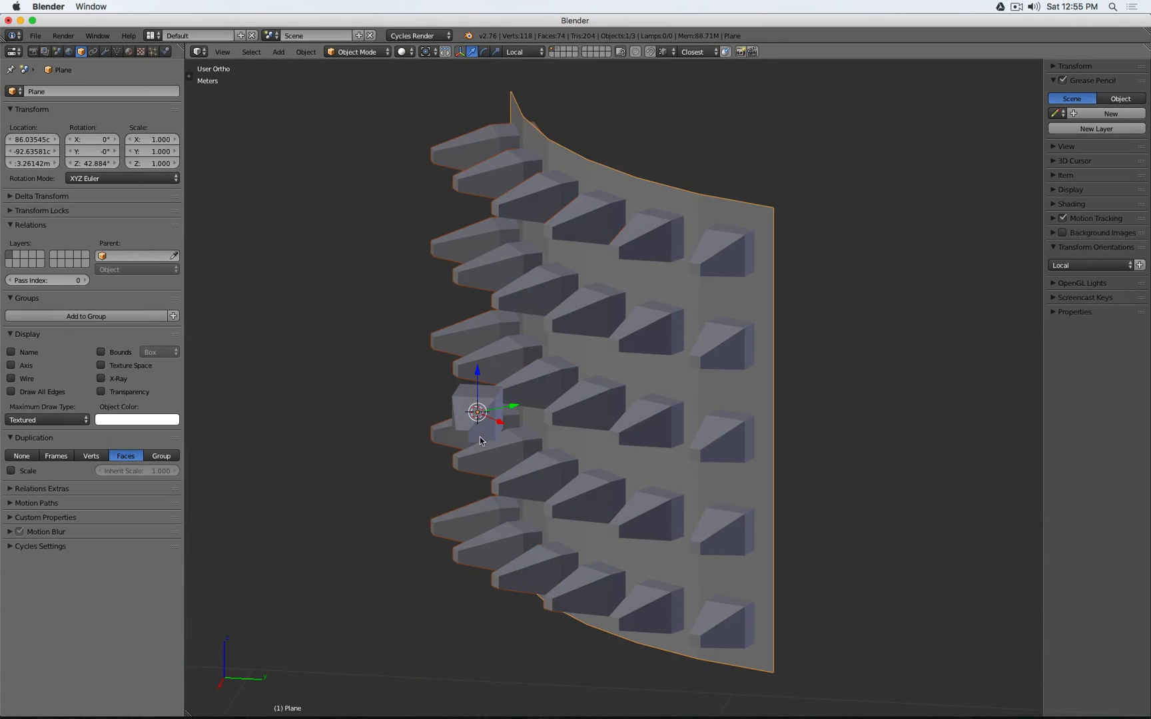
right_click(480, 440)
scroll(478, 430, down, 4)
middle_drag(478, 429, 476, 409)
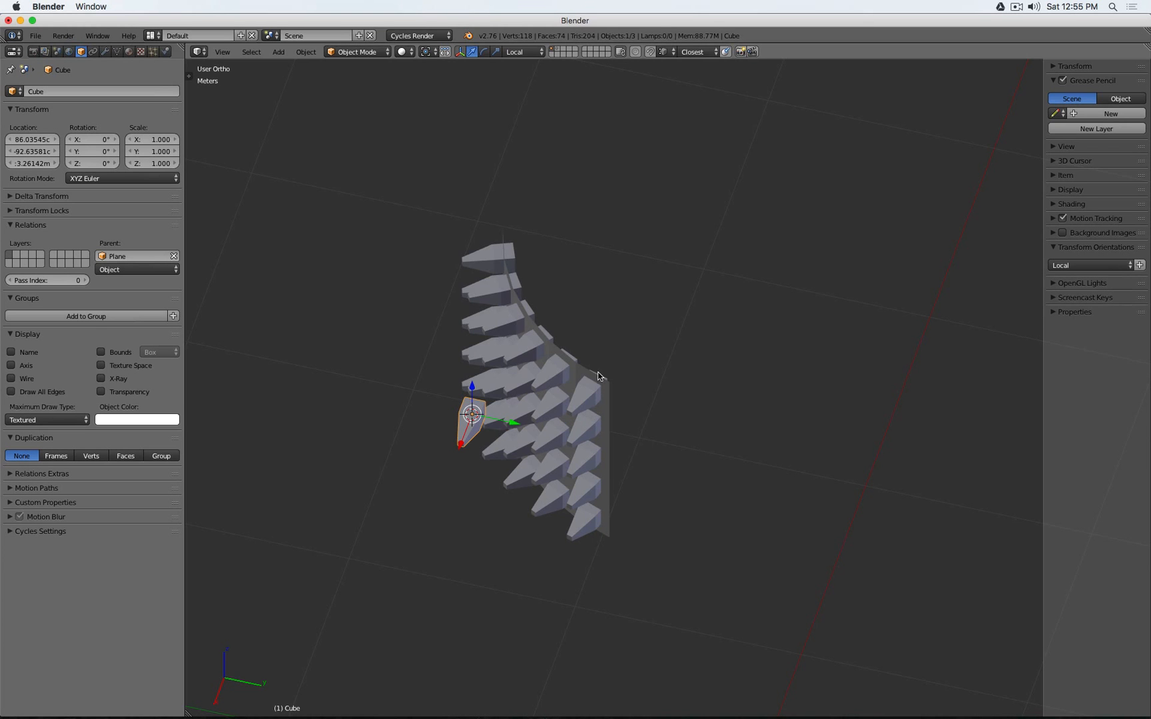
middle_drag(573, 404, 496, 357)
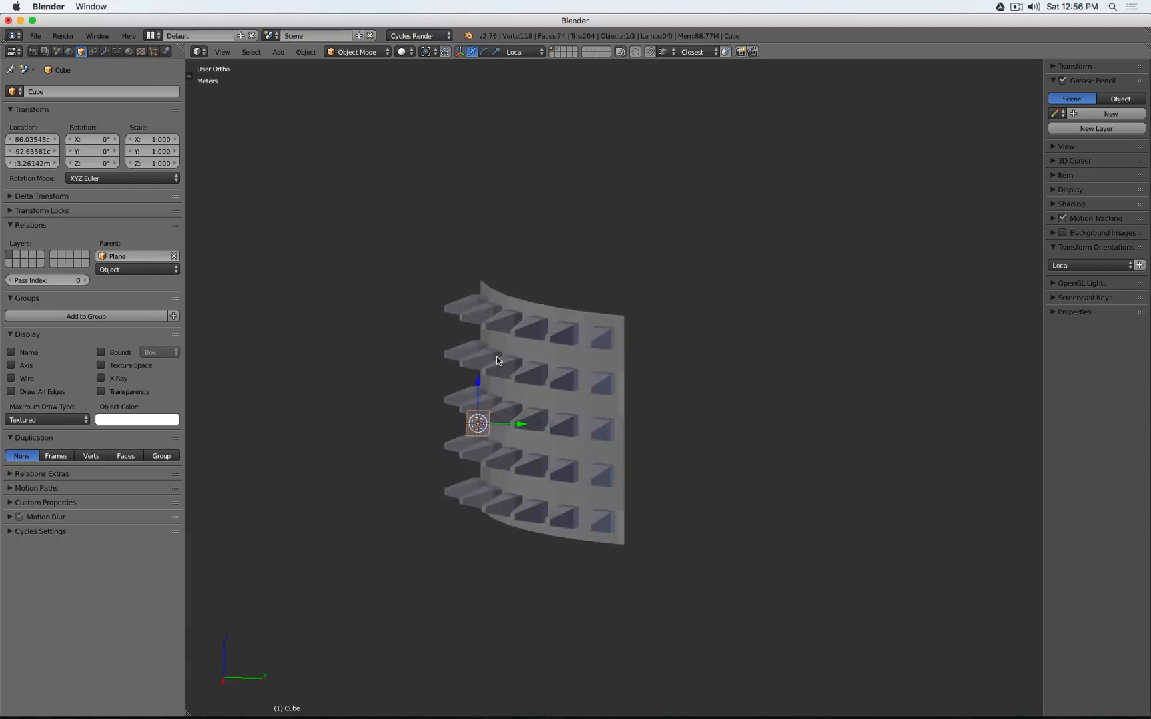
scroll(543, 422, up, 2)
- Flip the normals of two faces in the plane's outermost column, in the third row from the top and the bottom row
right_click(654, 414)
key(Tab)
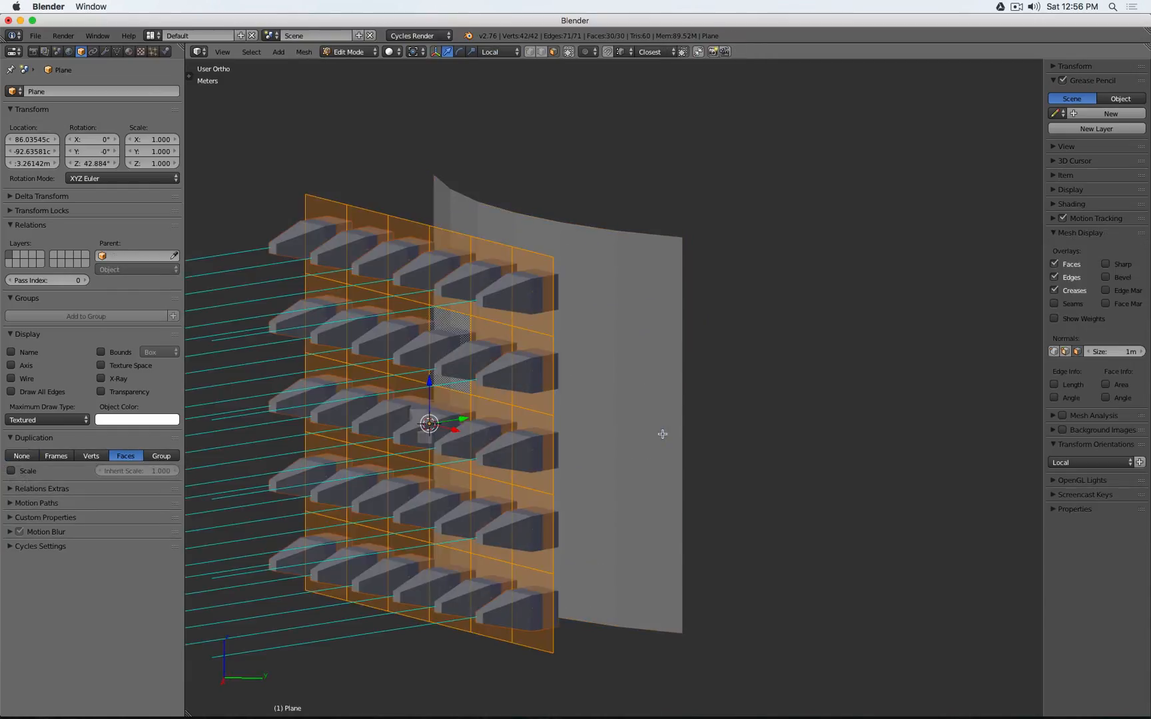
right_click(544, 448)
shift+right_click(532, 603)
key(space)
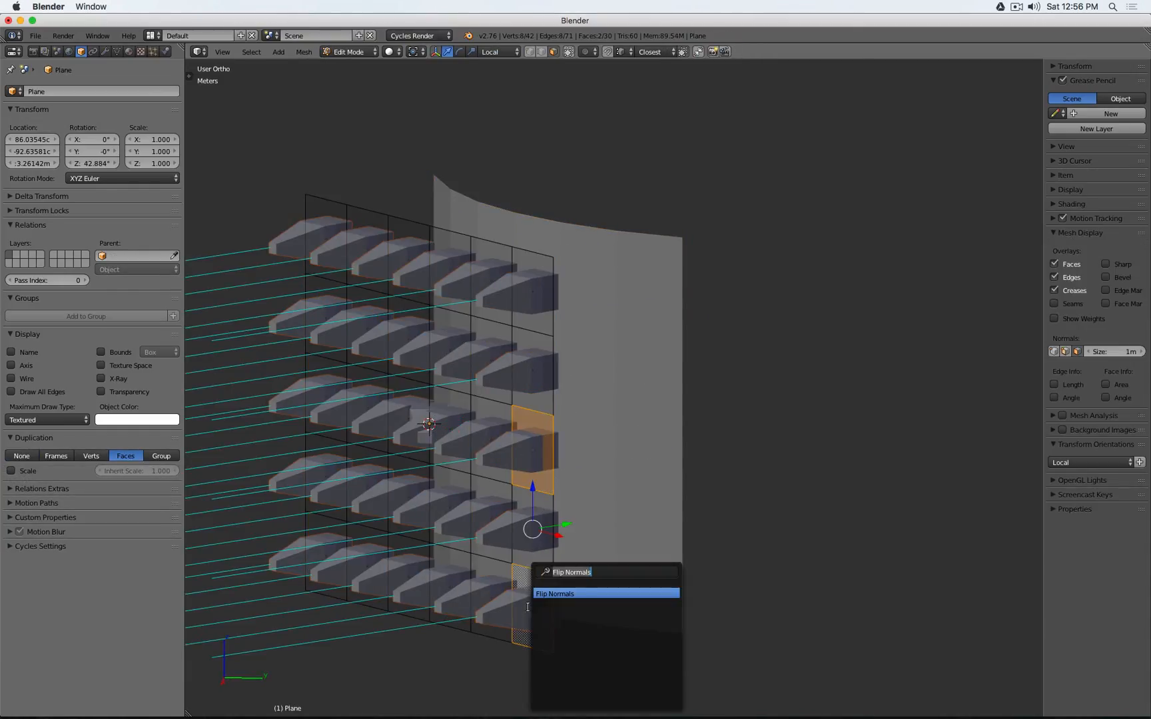
click(571, 594)
middle_drag(571, 594, 598, 496)
key(Tab)
- Recalculate the normals of all the plane's faces, flip them all away from the curved surface and leave mesh editing
key(Tab)
key(a)
key(ctrl+n)
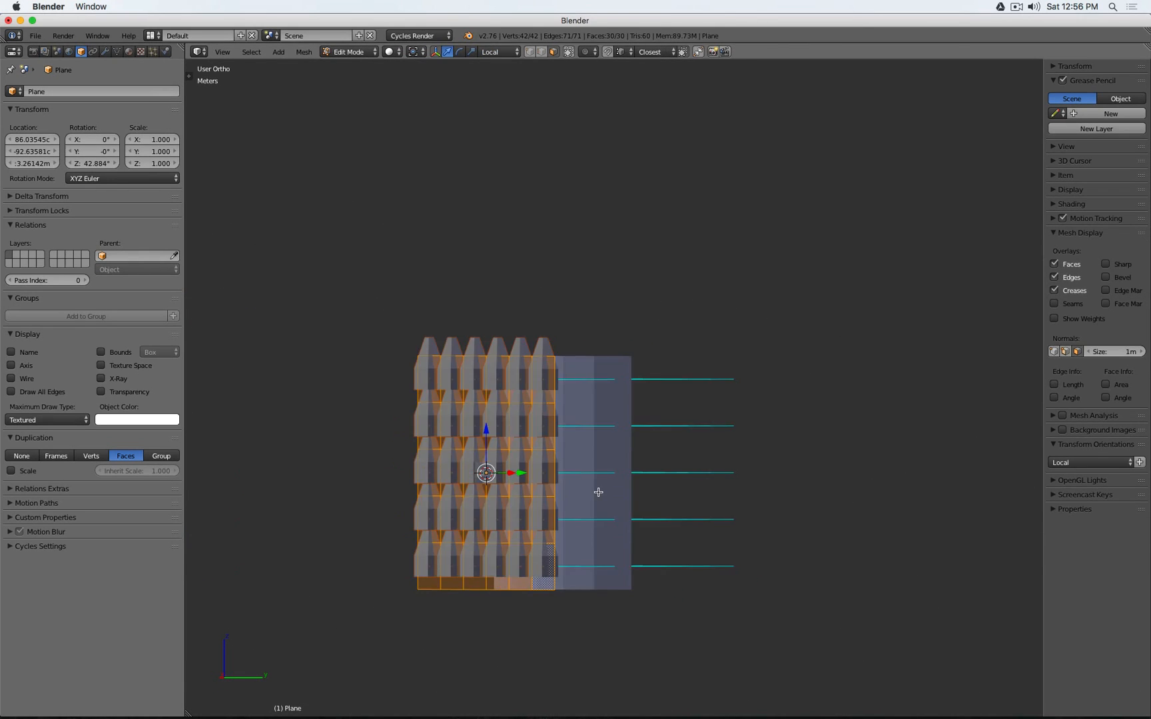
mouse_move(533, 403)
middle_down()
mouse_move(515, 437)
mouse_move(786, 434)
mouse_move(840, 447)
mouse_move(864, 545)
mouse_move(583, 438)
mouse_move(576, 473)
mouse_move(570, 406)
mouse_move(554, 412)
middle_up()
key(space)
key(Return)
key(Tab)
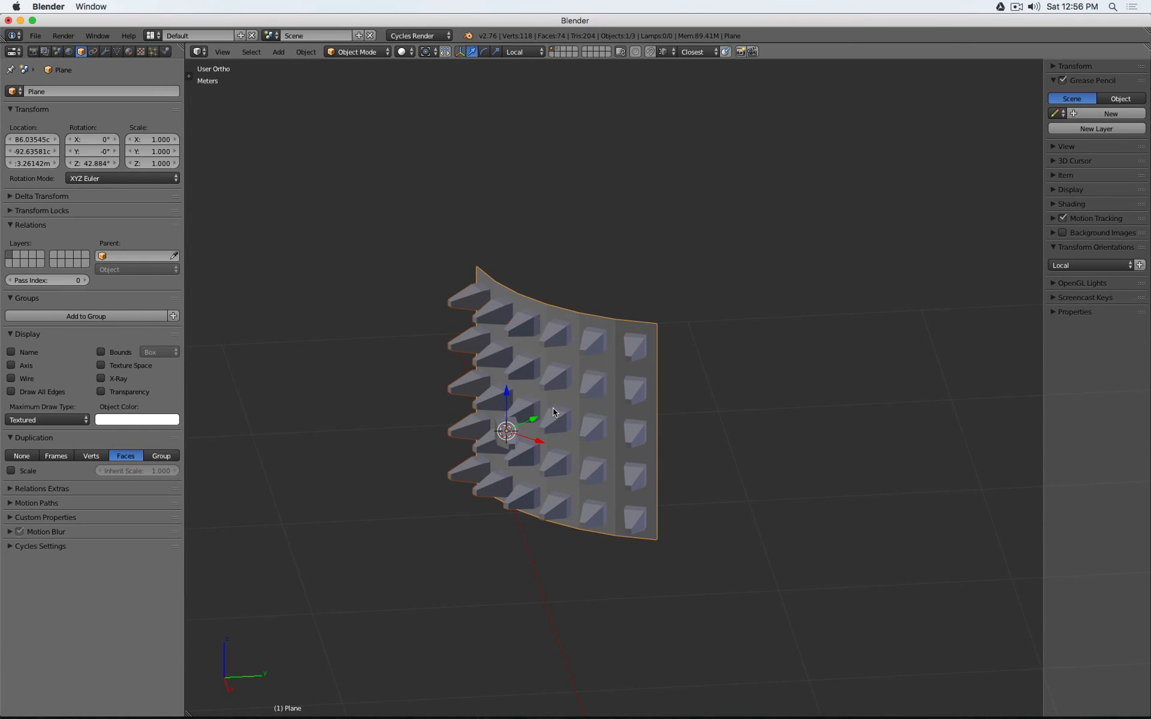